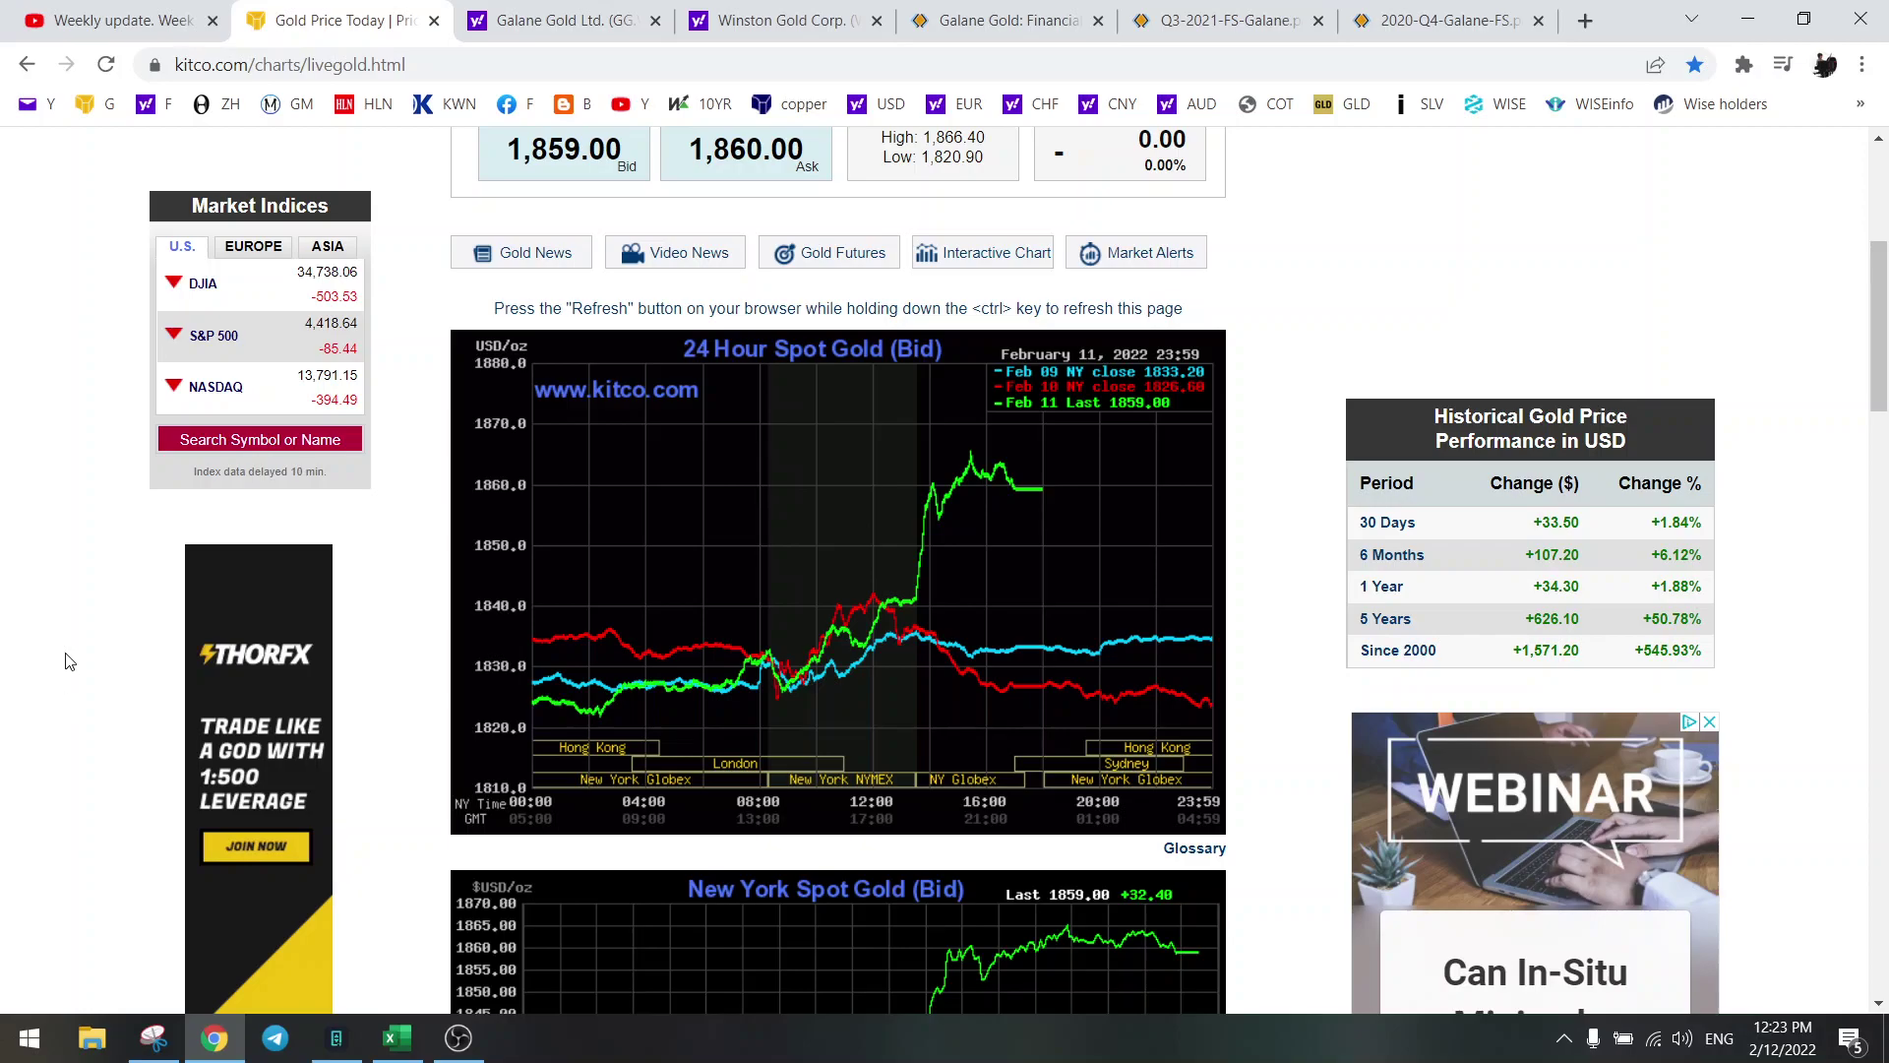
Review the live gold price page, from the 24-hour spot chart to the longer-term historical price charts.
scroll(388, 600, down, 2)
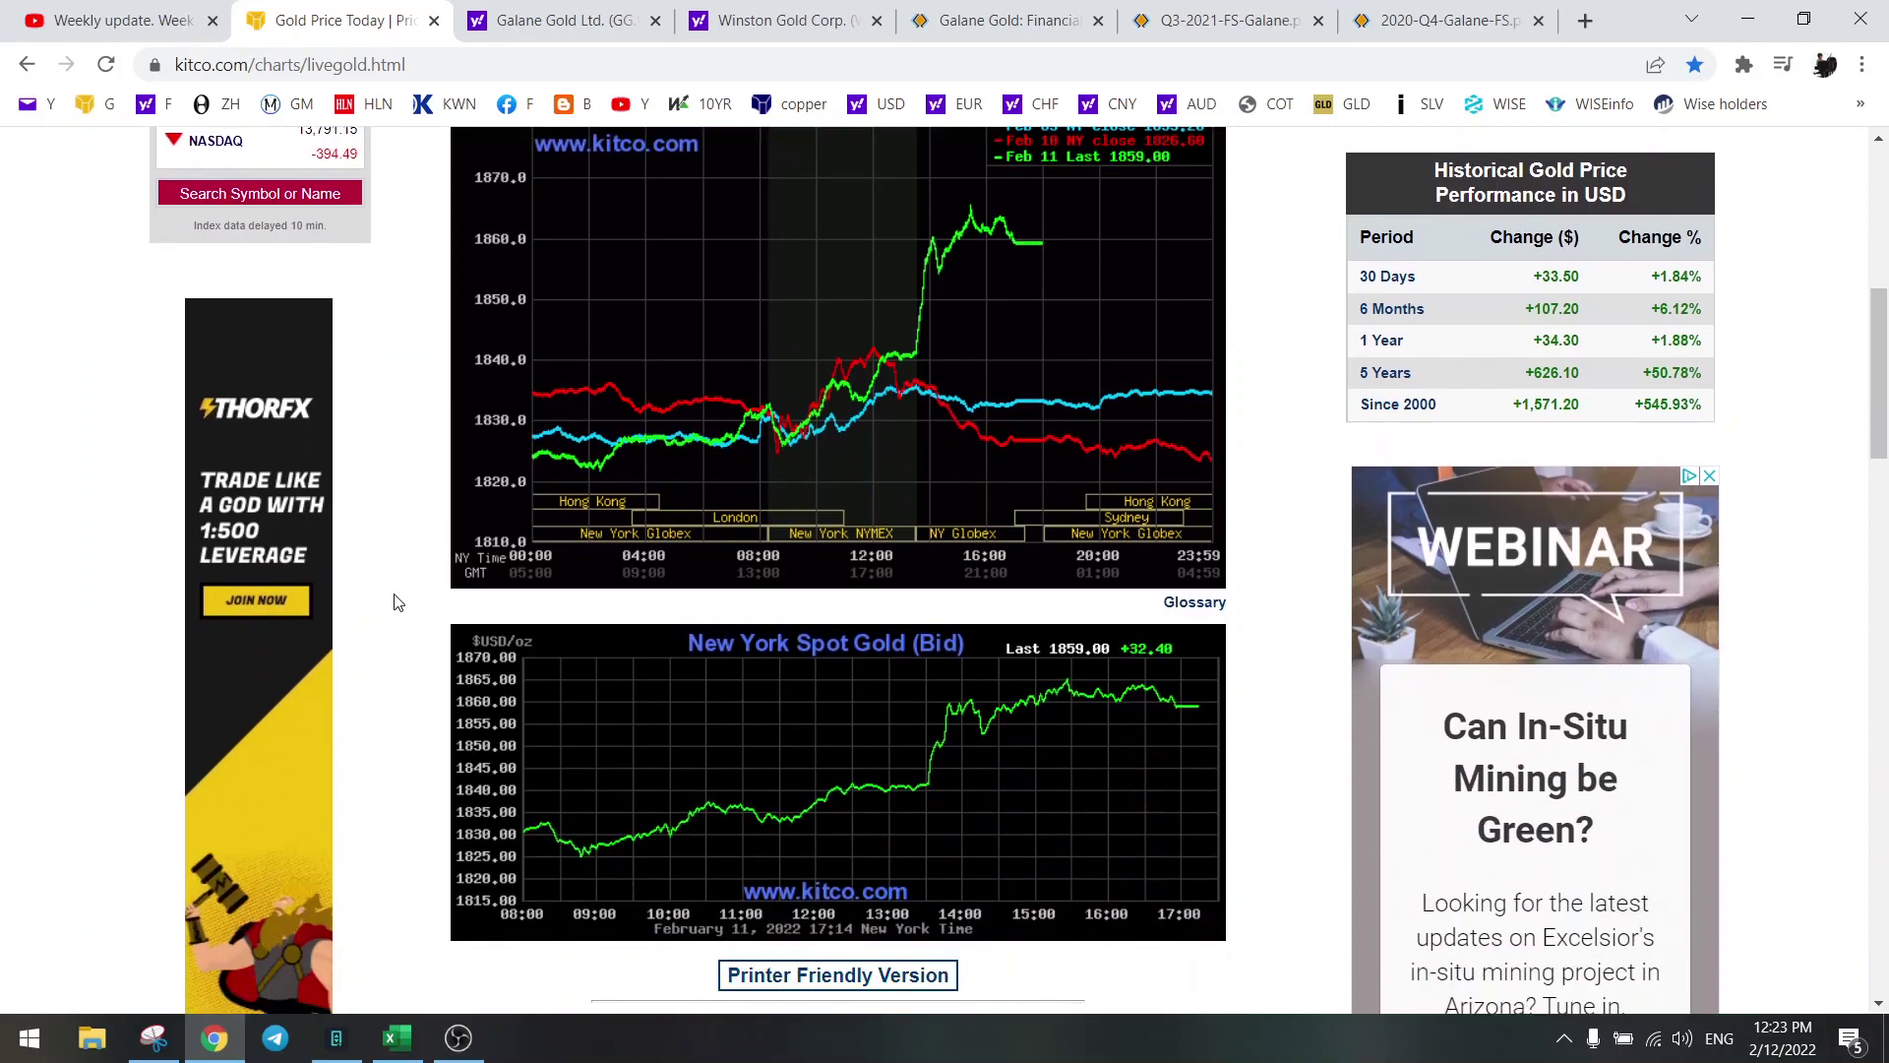
scroll(397, 602, down, 3)
scroll(398, 602, down, 4)
scroll(398, 603, down, 3)
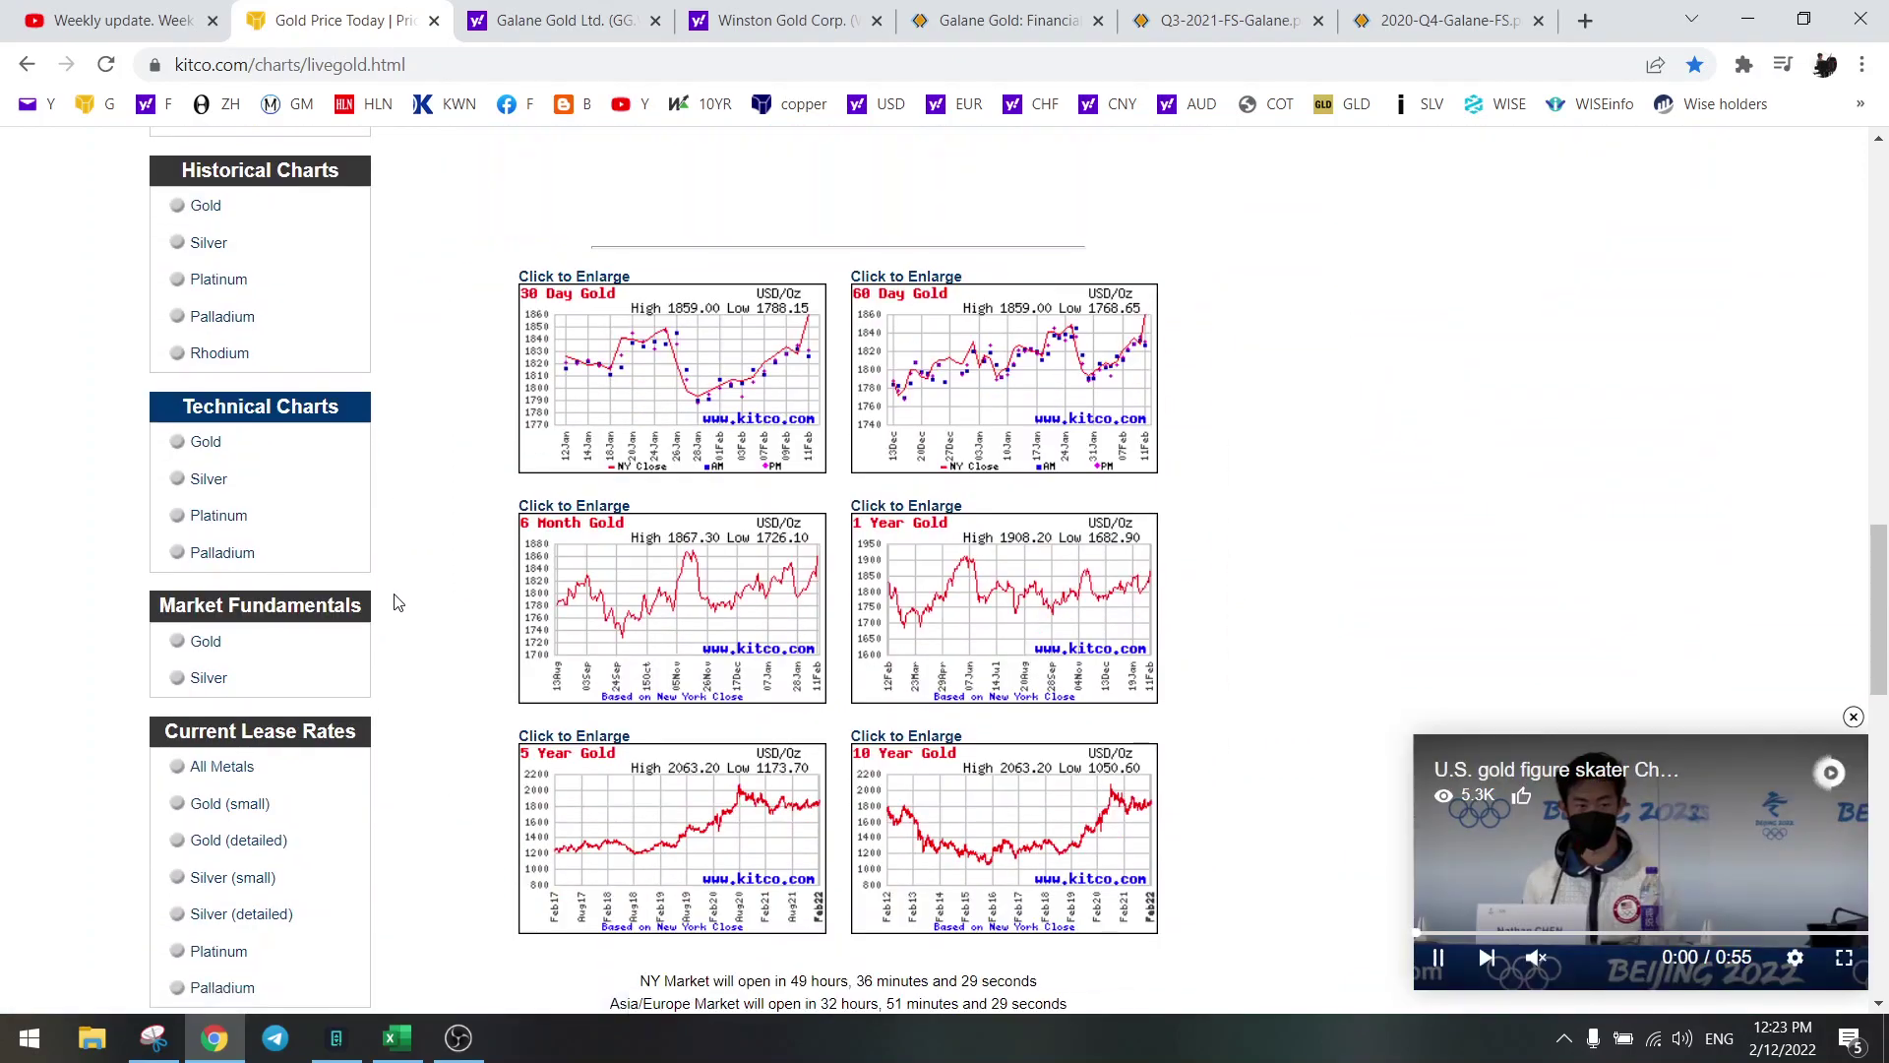
scroll(397, 602, up, 3)
scroll(397, 602, up, 9)
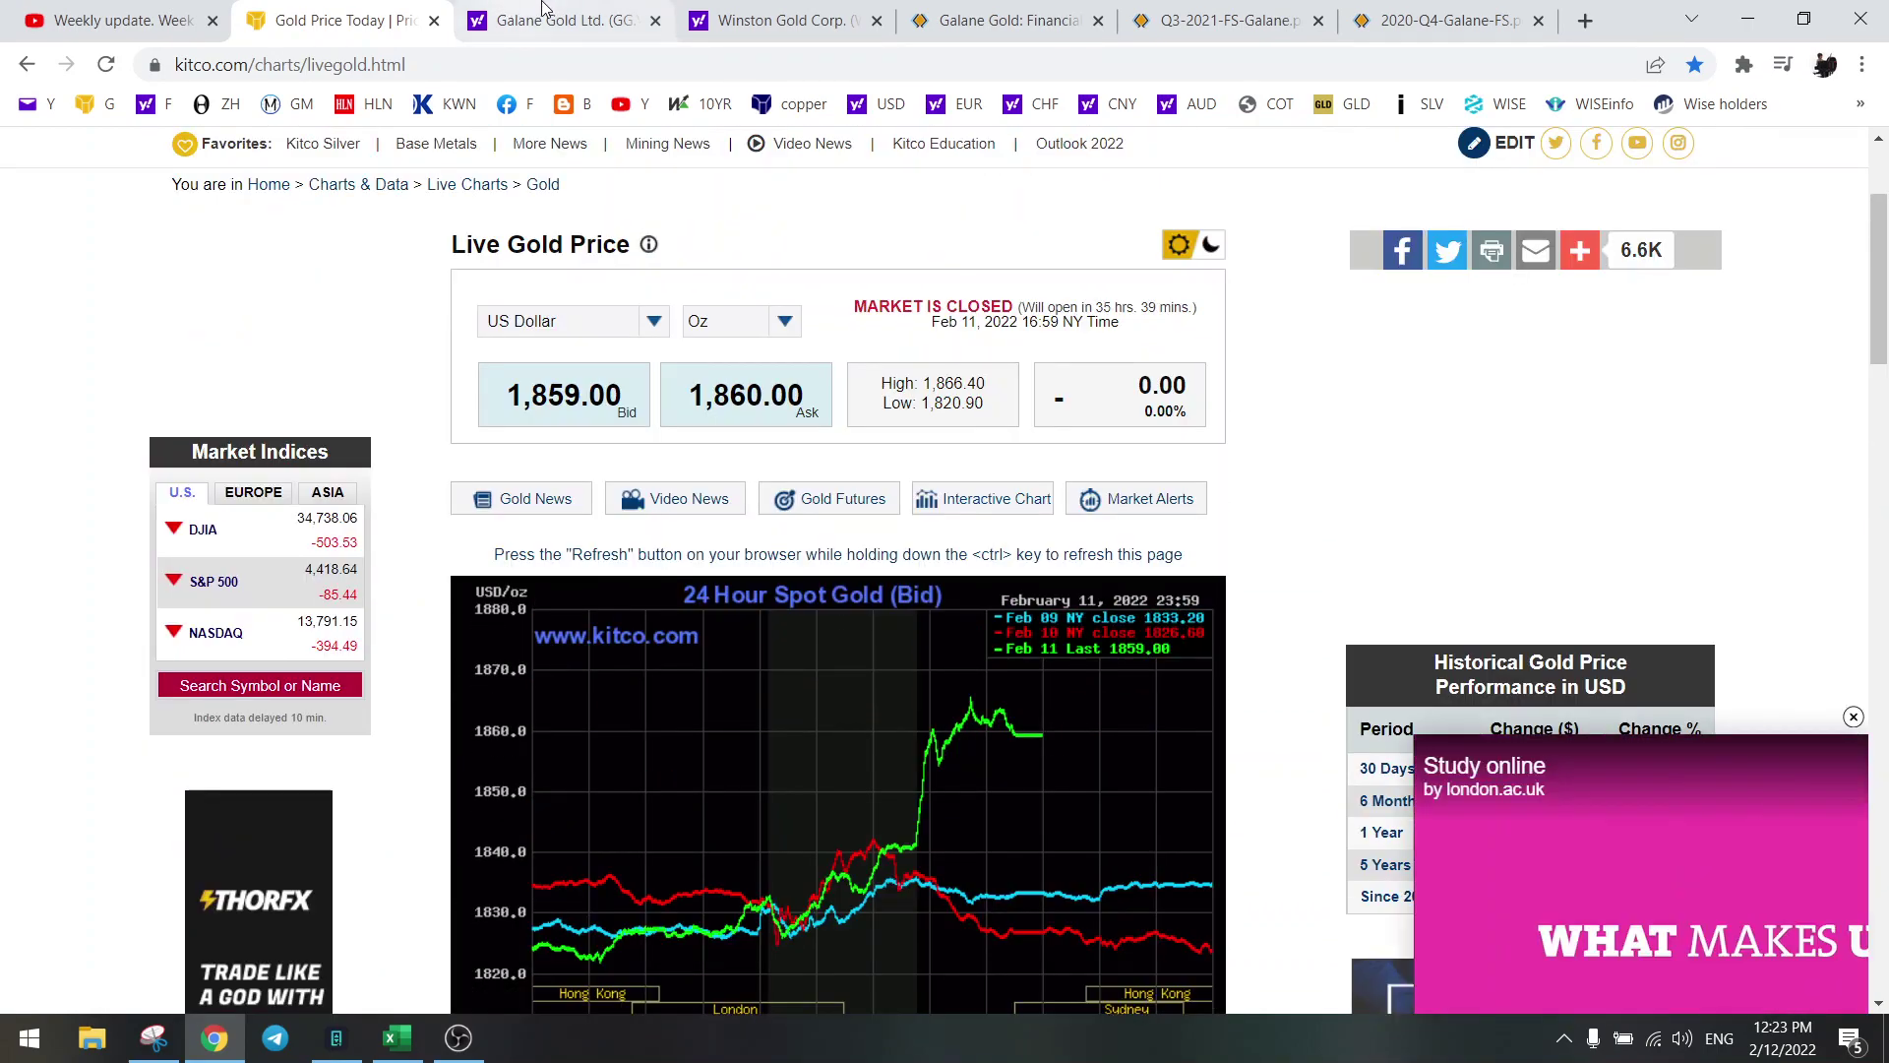
Bring up the Galane Gold stock quote and view its price chart over six months and one year.
click(518, 21)
scroll(591, 502, up, 7)
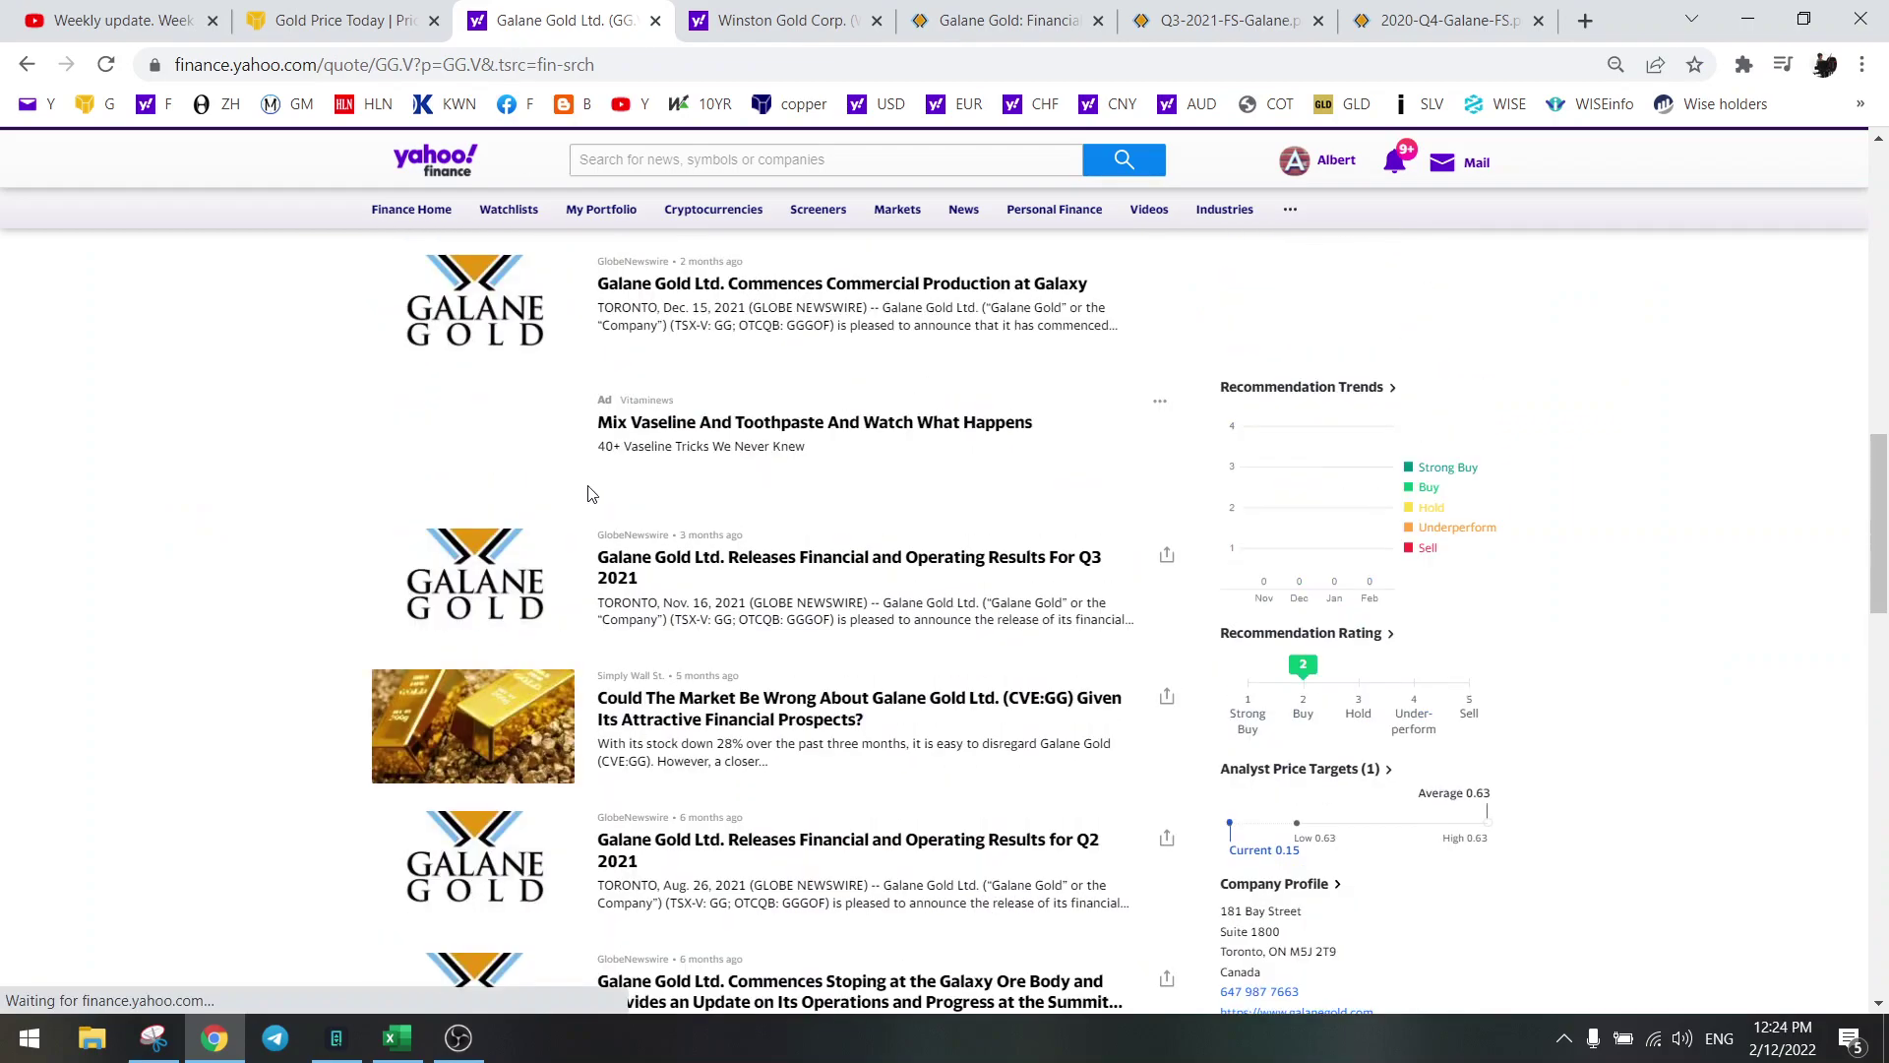
scroll(590, 495, up, 6)
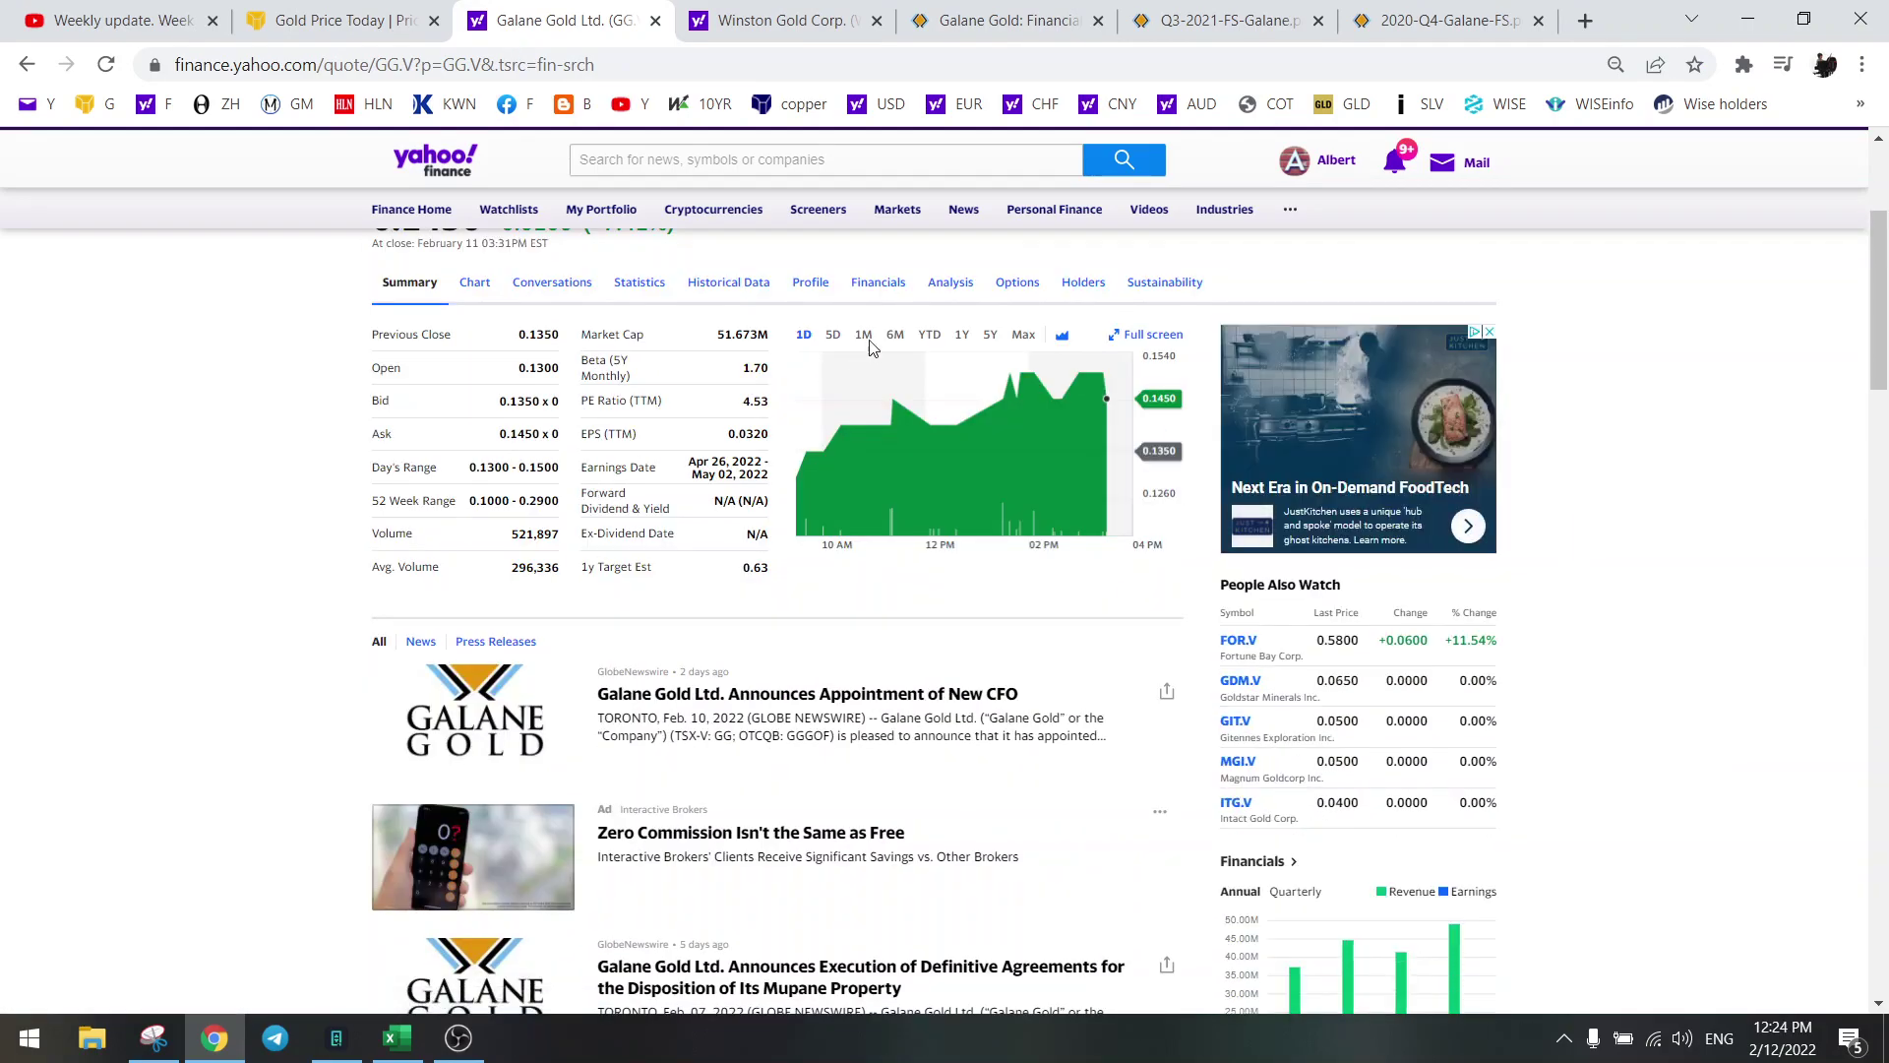
click(895, 336)
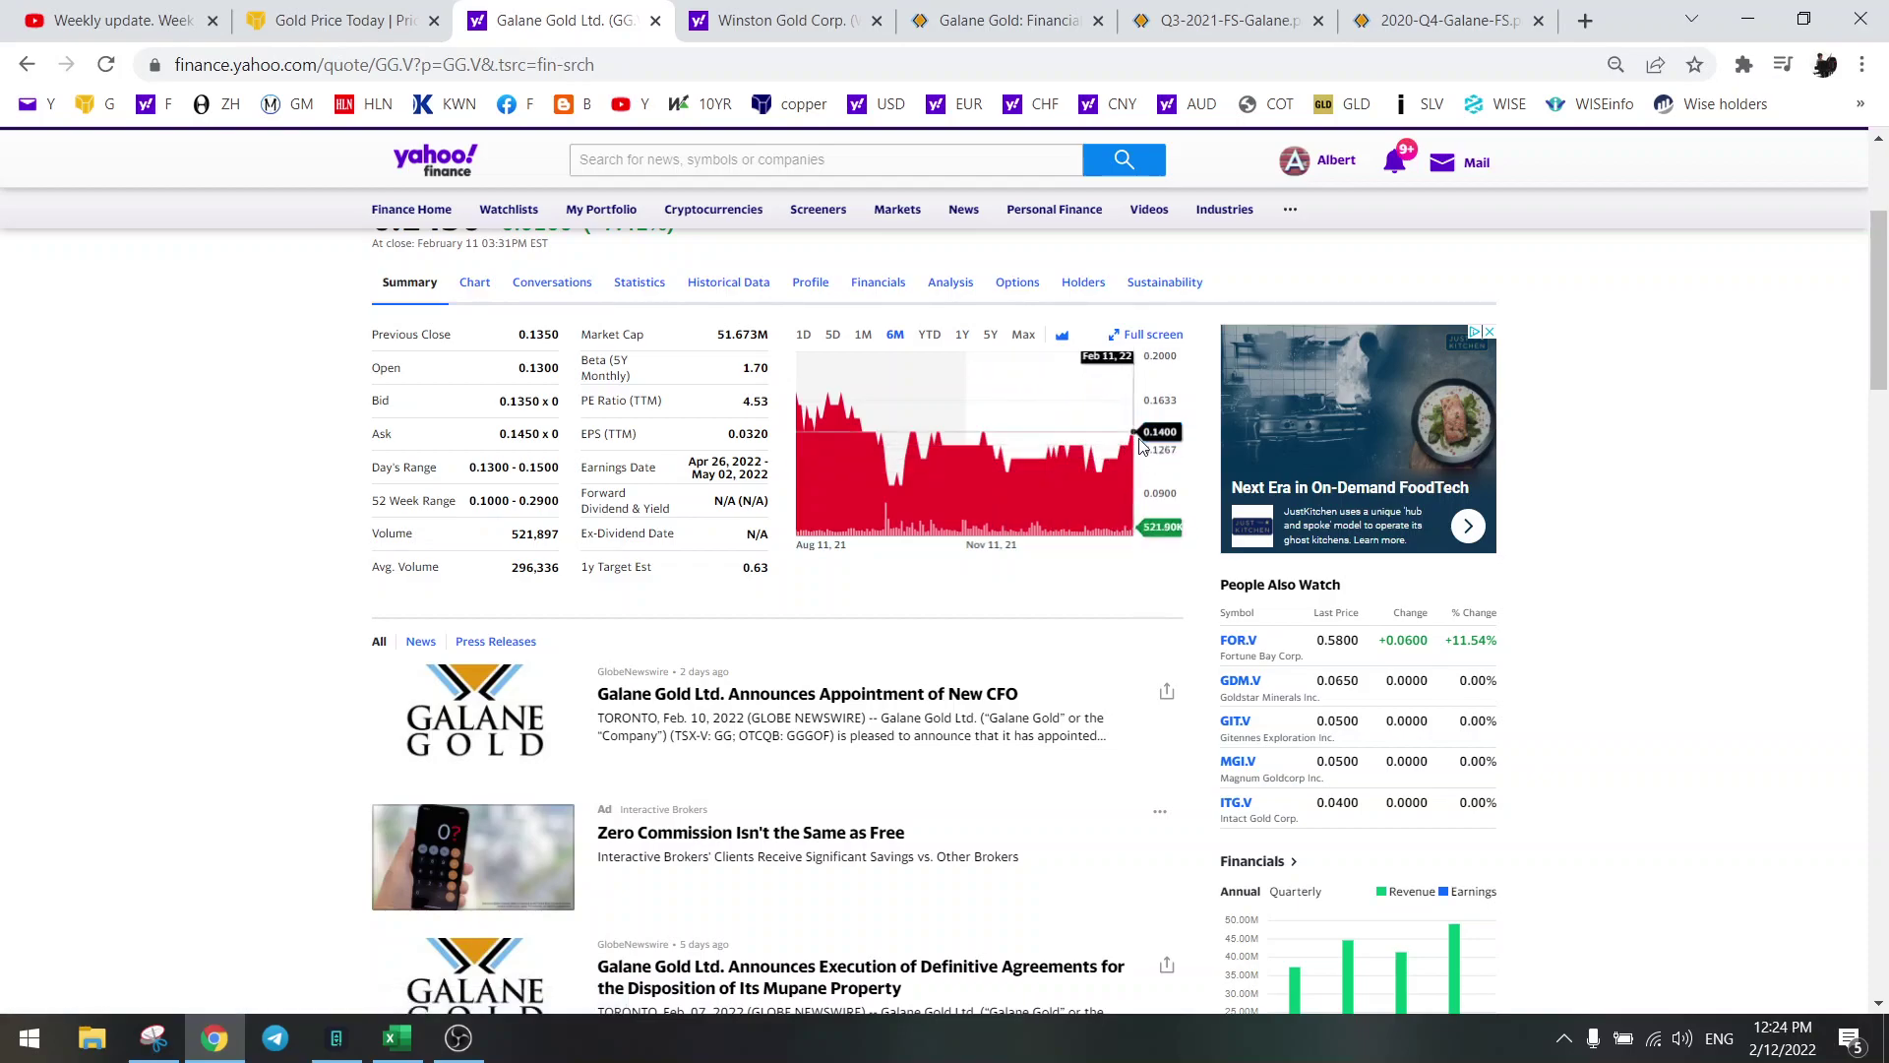
click(961, 336)
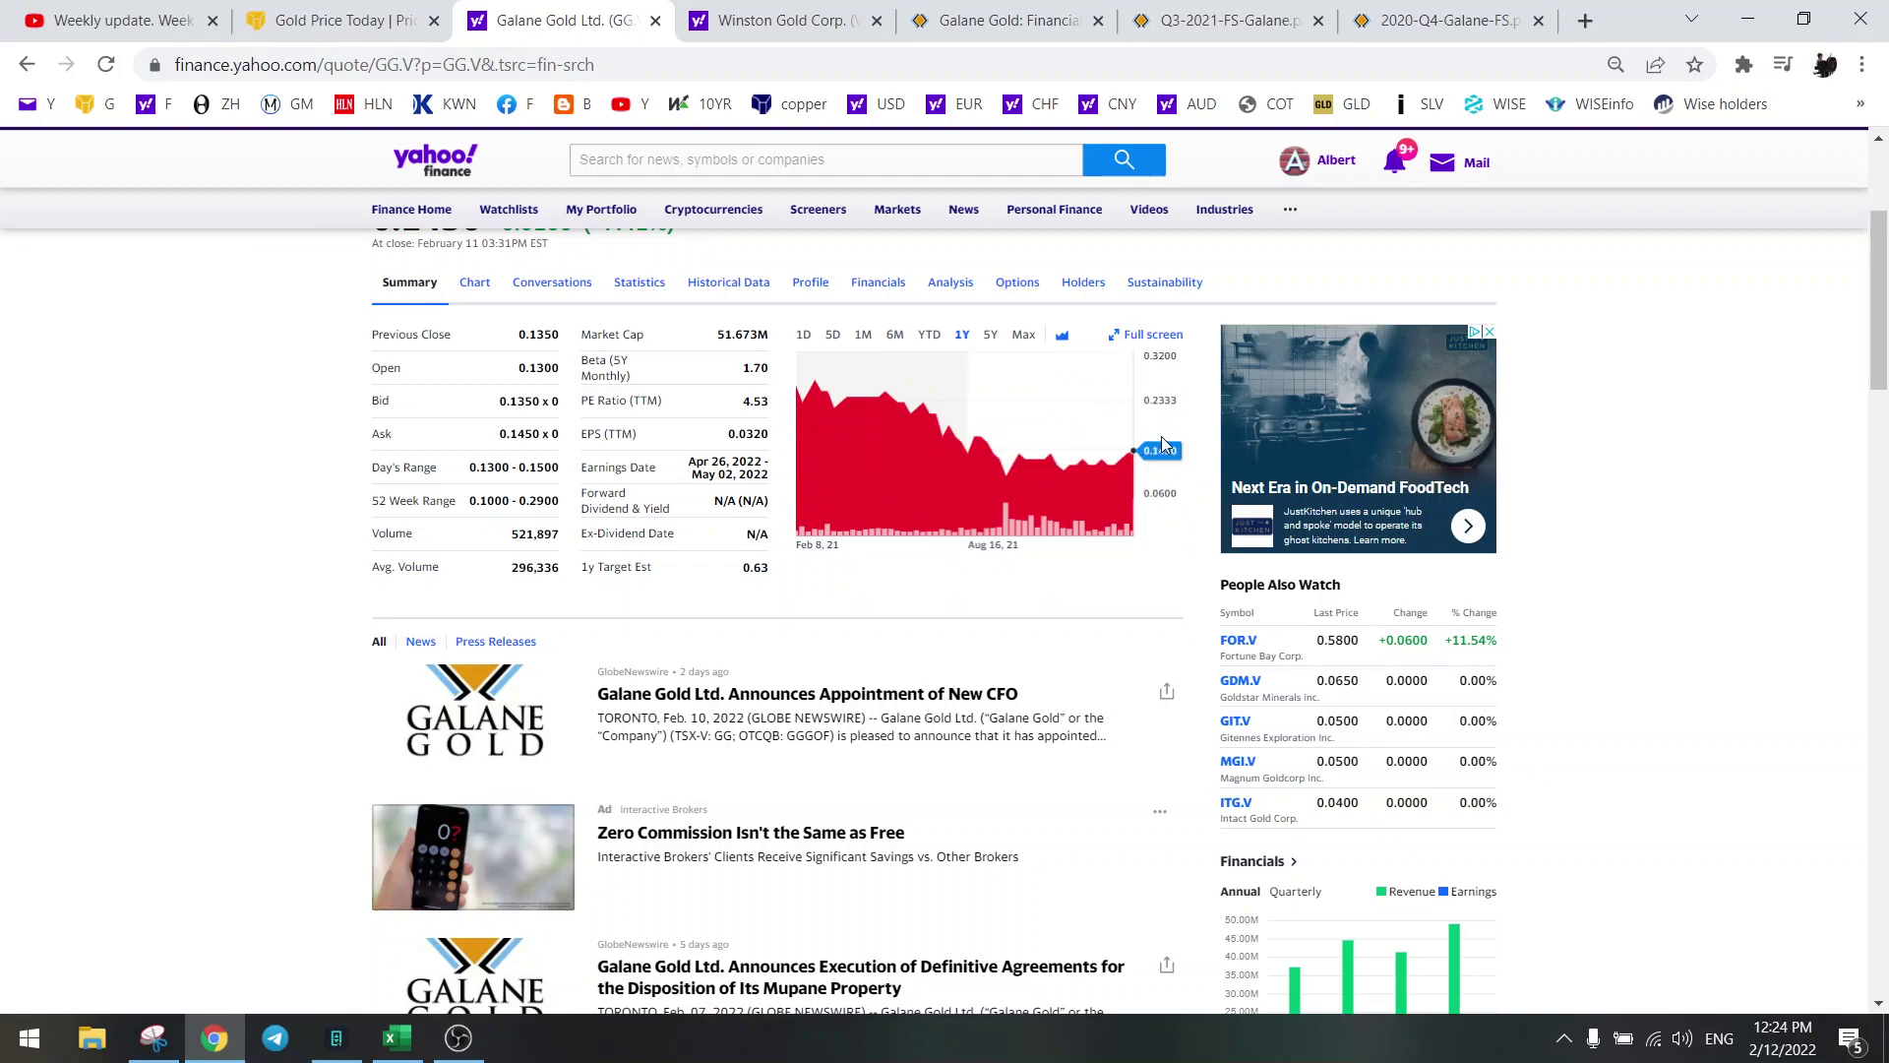
Open the news article on Galane Gold's Mupane property disposition and highlight the sentence on Mupane's share of the company's net value.
scroll(825, 614, down, 3)
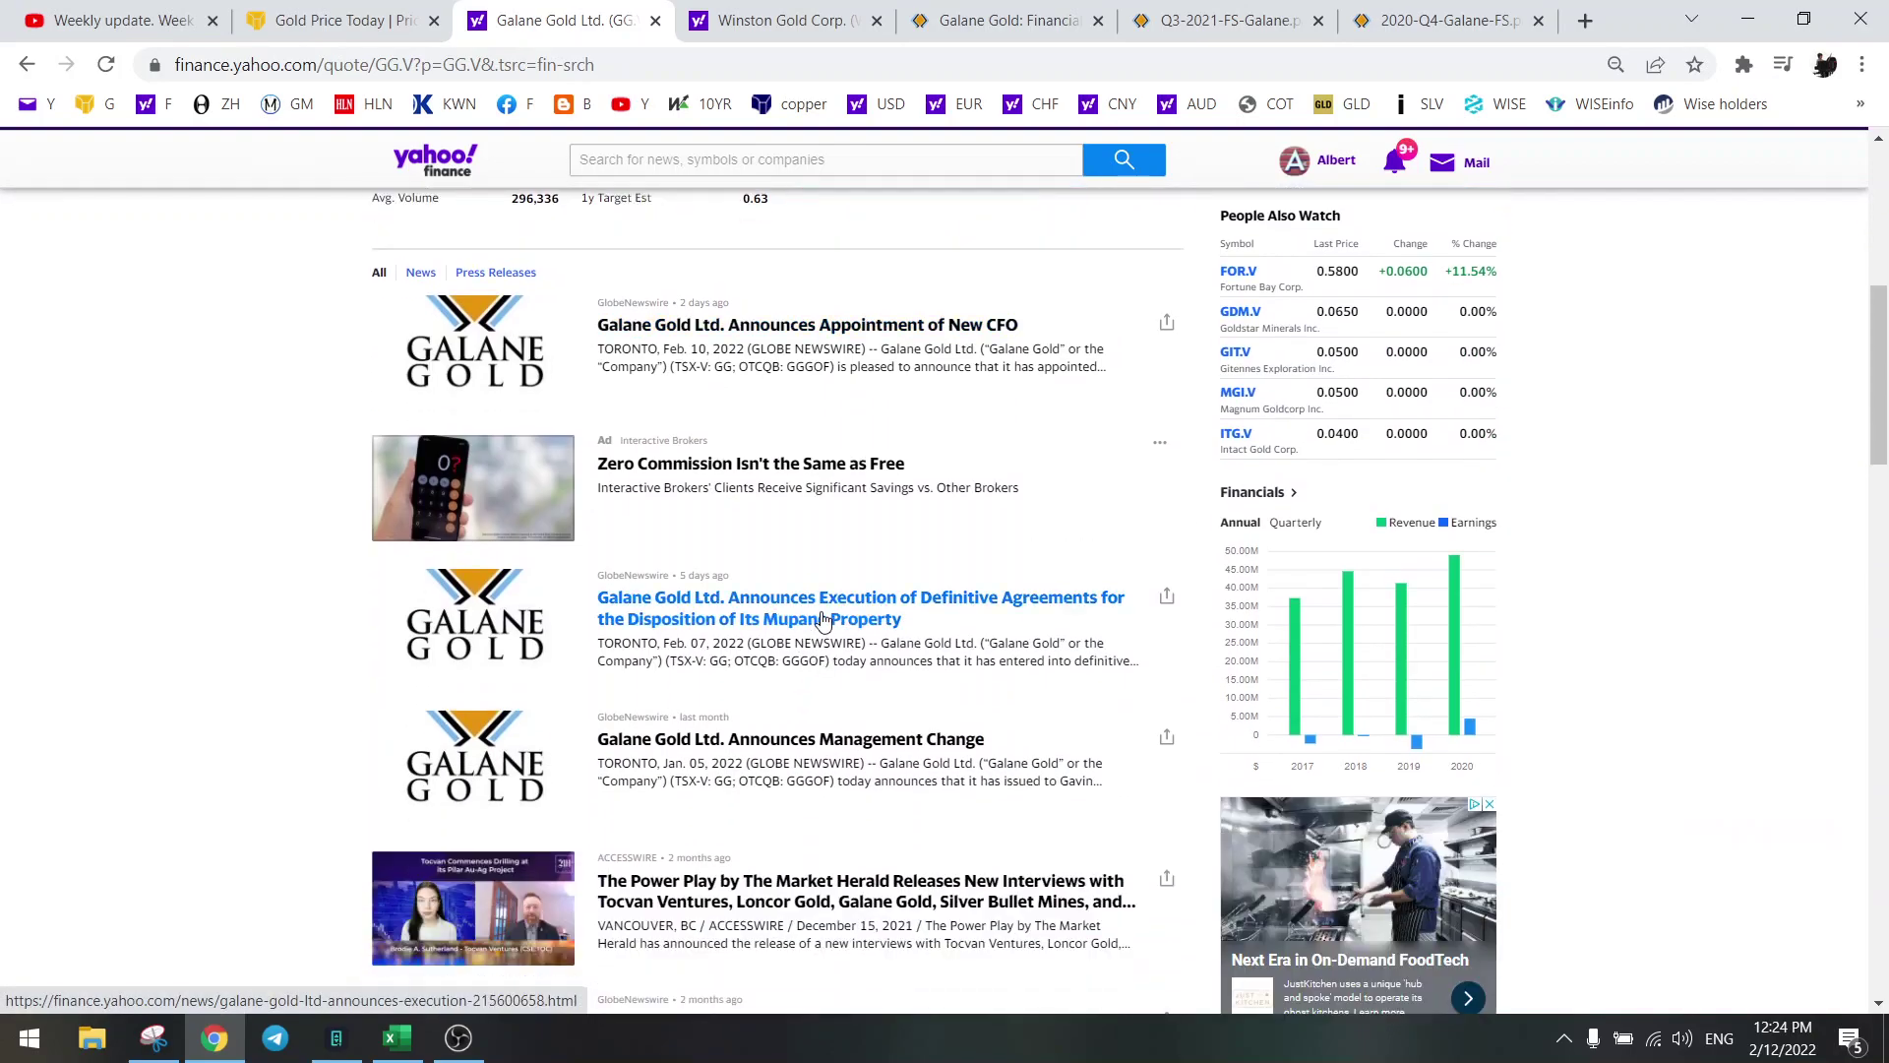
click(824, 614)
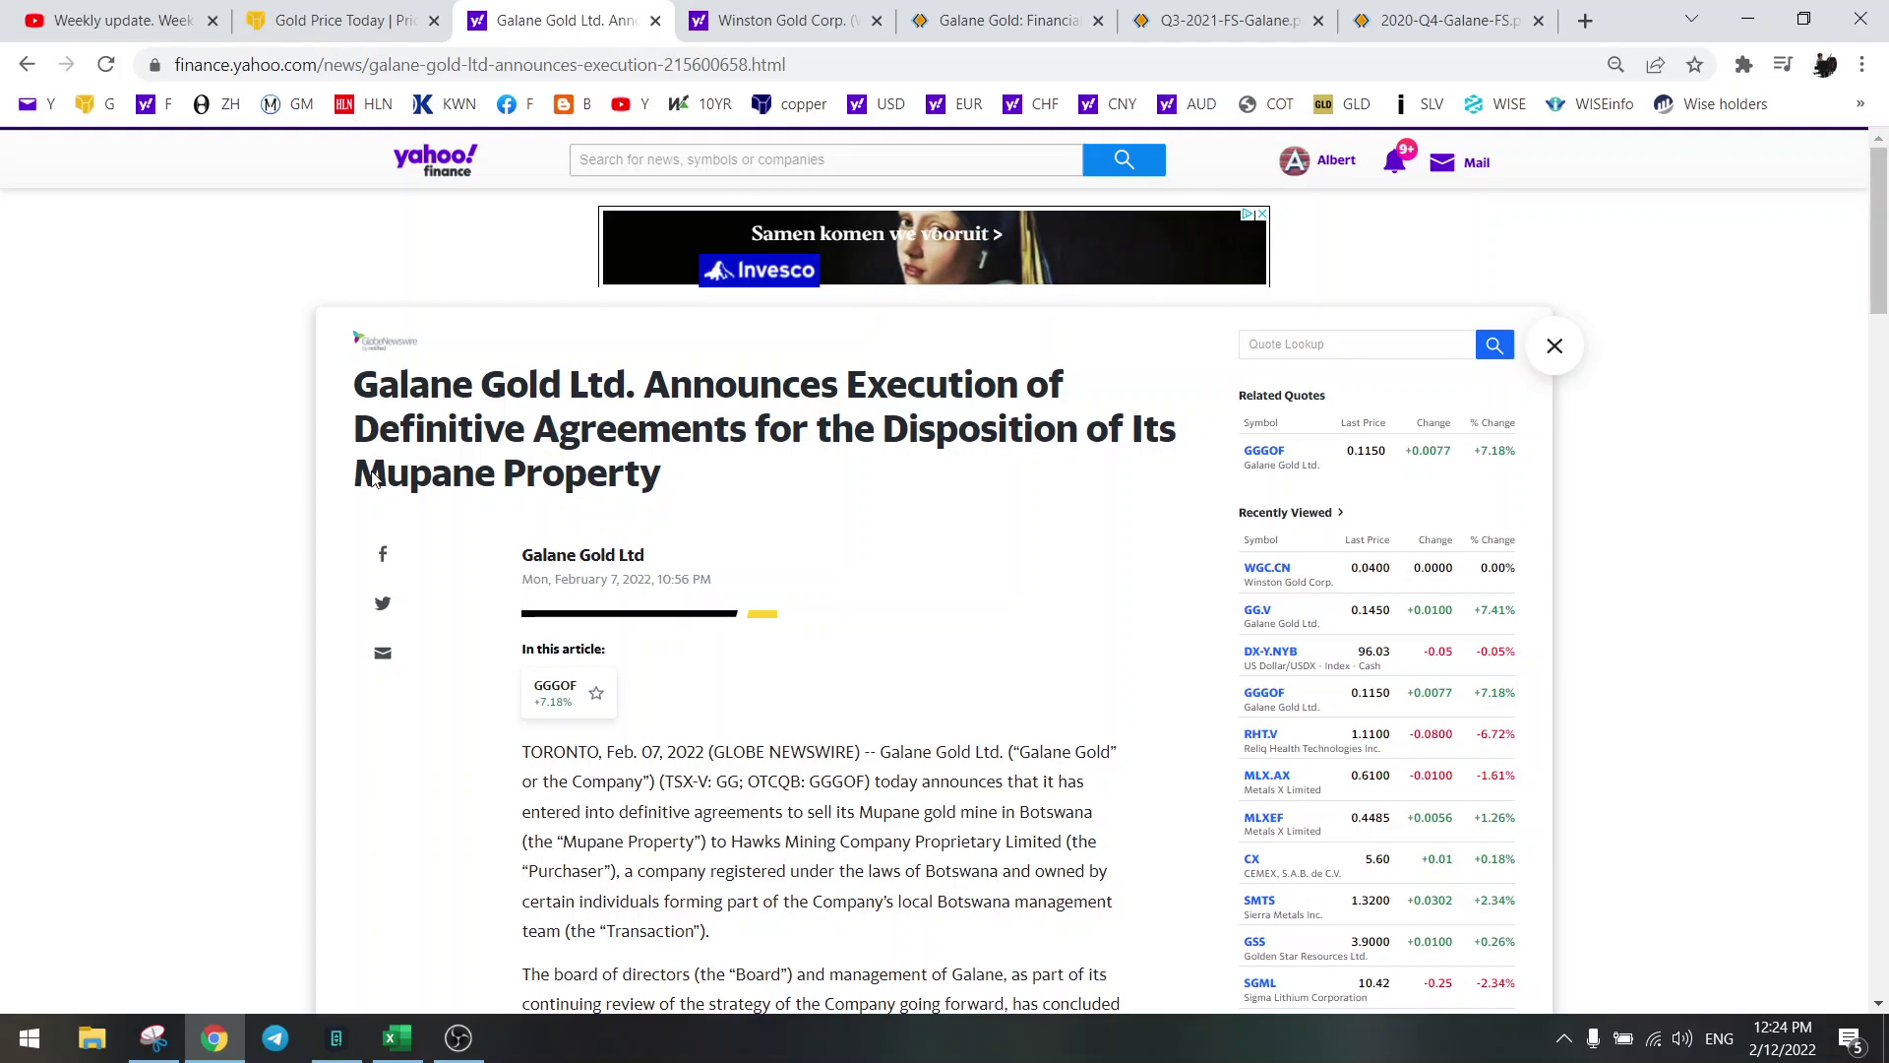
scroll(325, 507, down, 3)
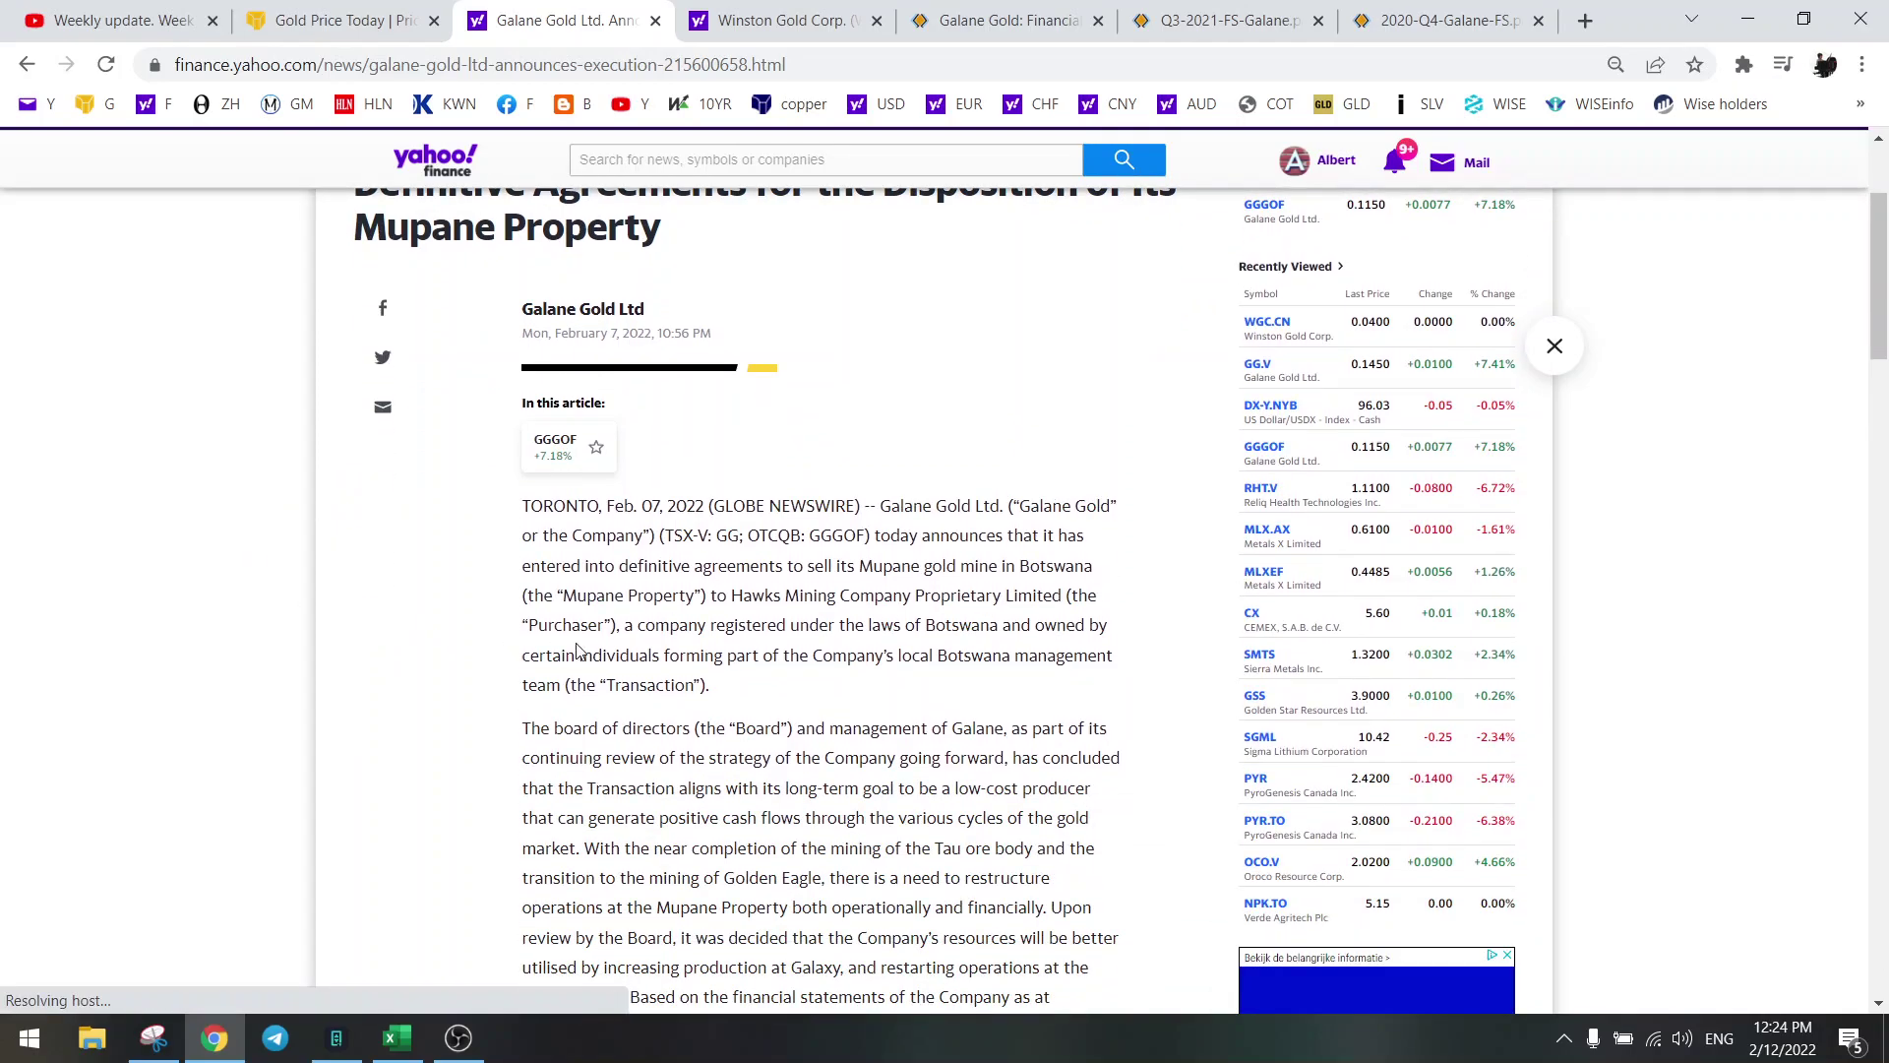
scroll(604, 641, down, 1)
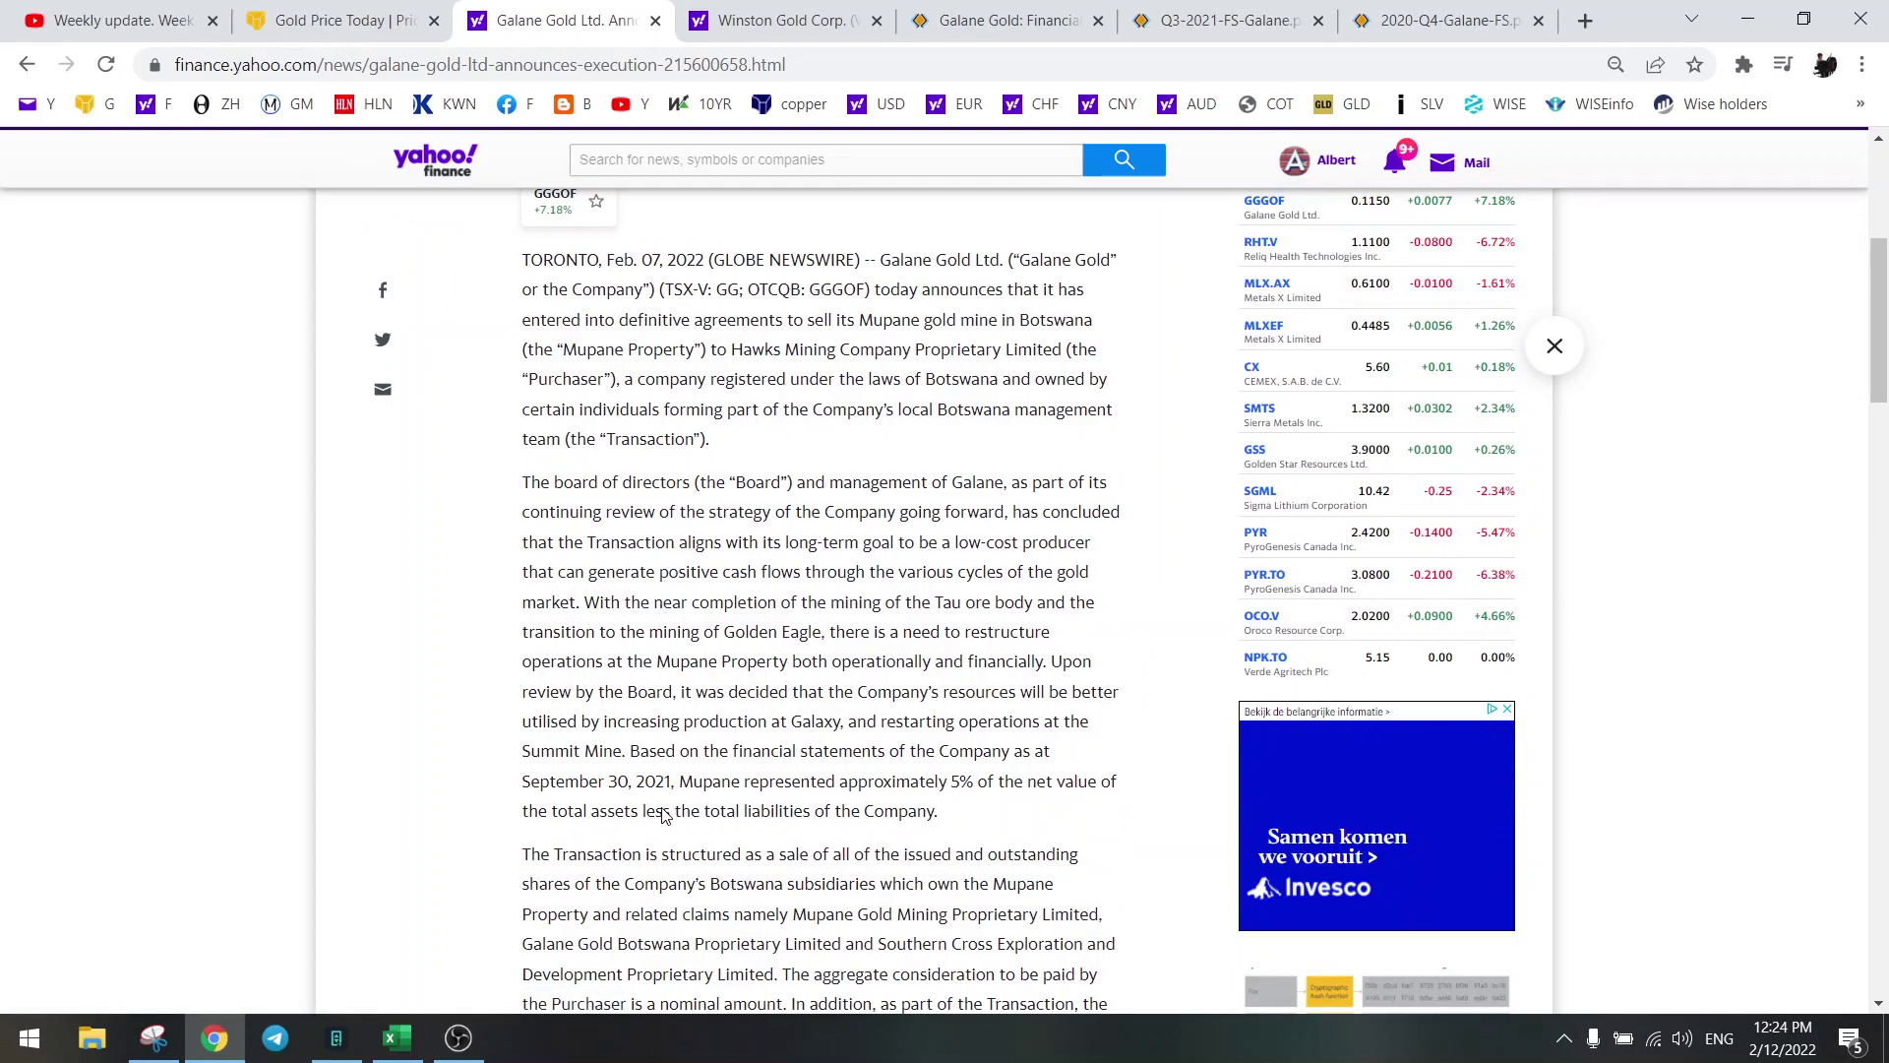
scroll(664, 815, down, 2)
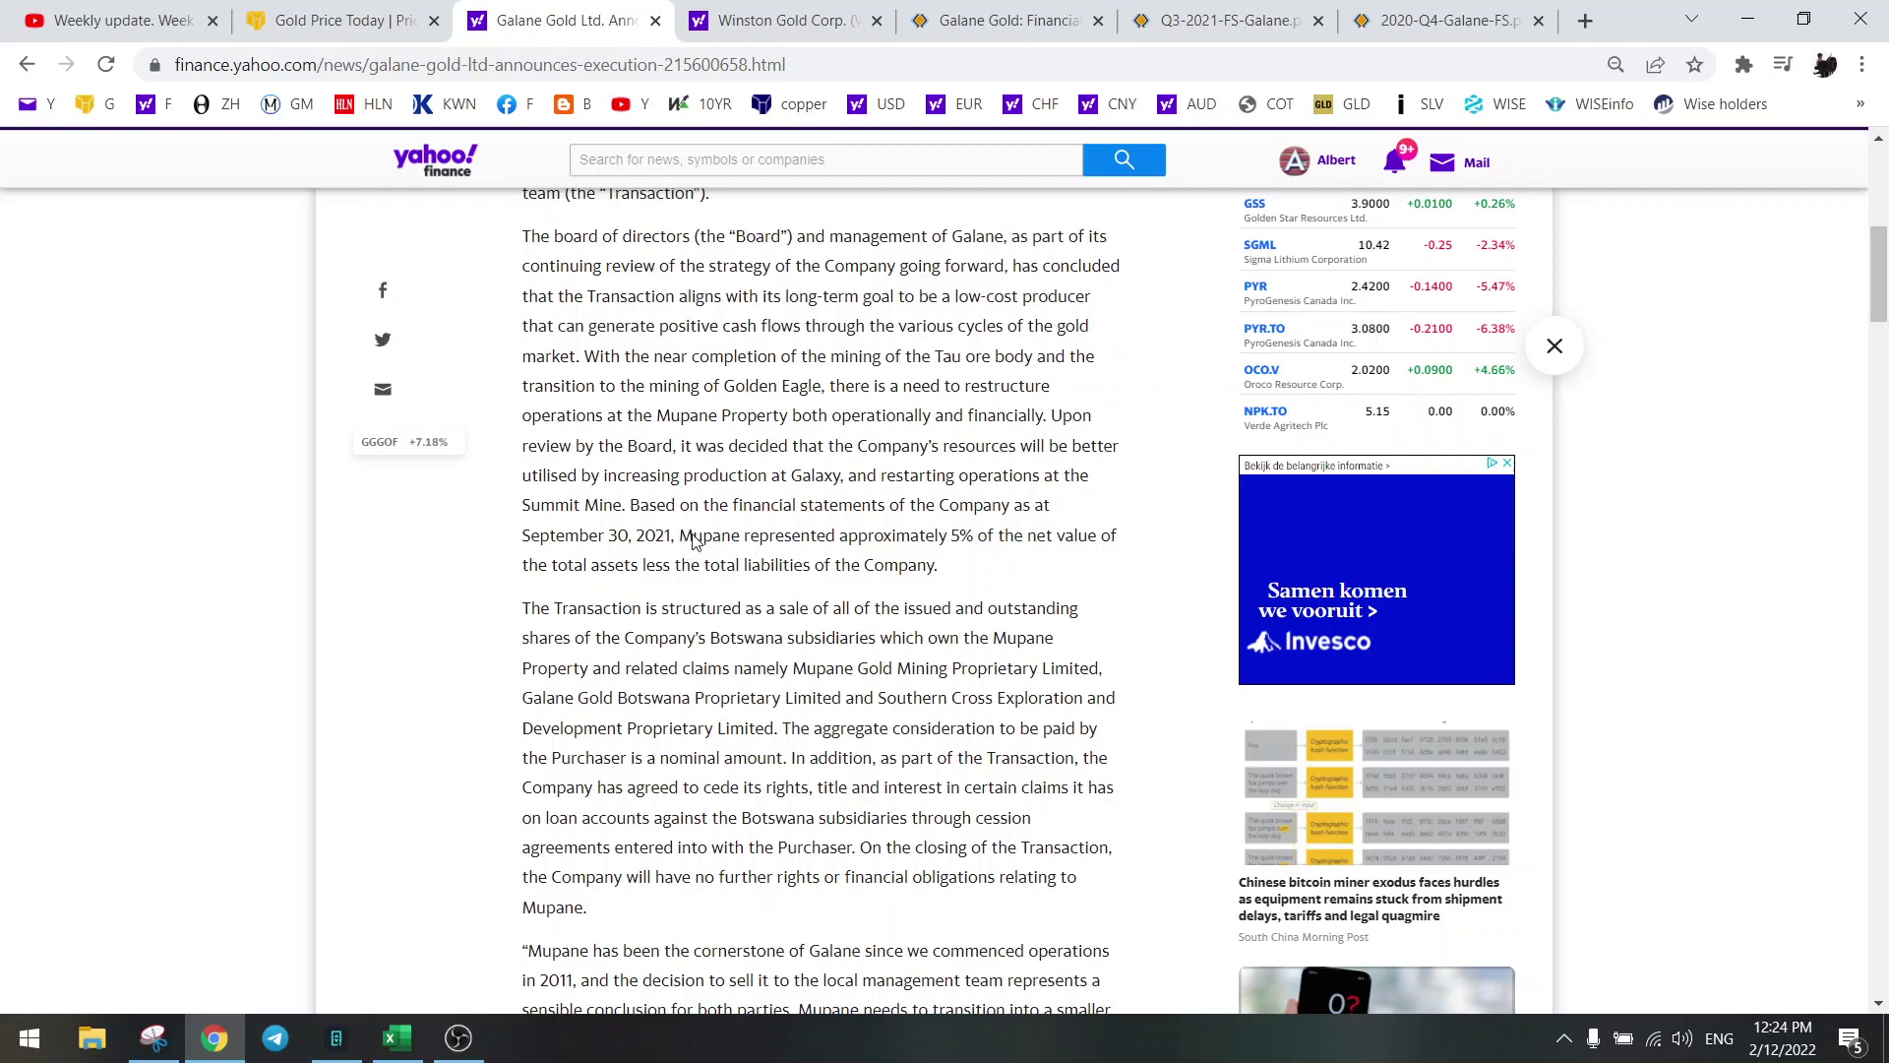
drag(689, 539, 956, 581)
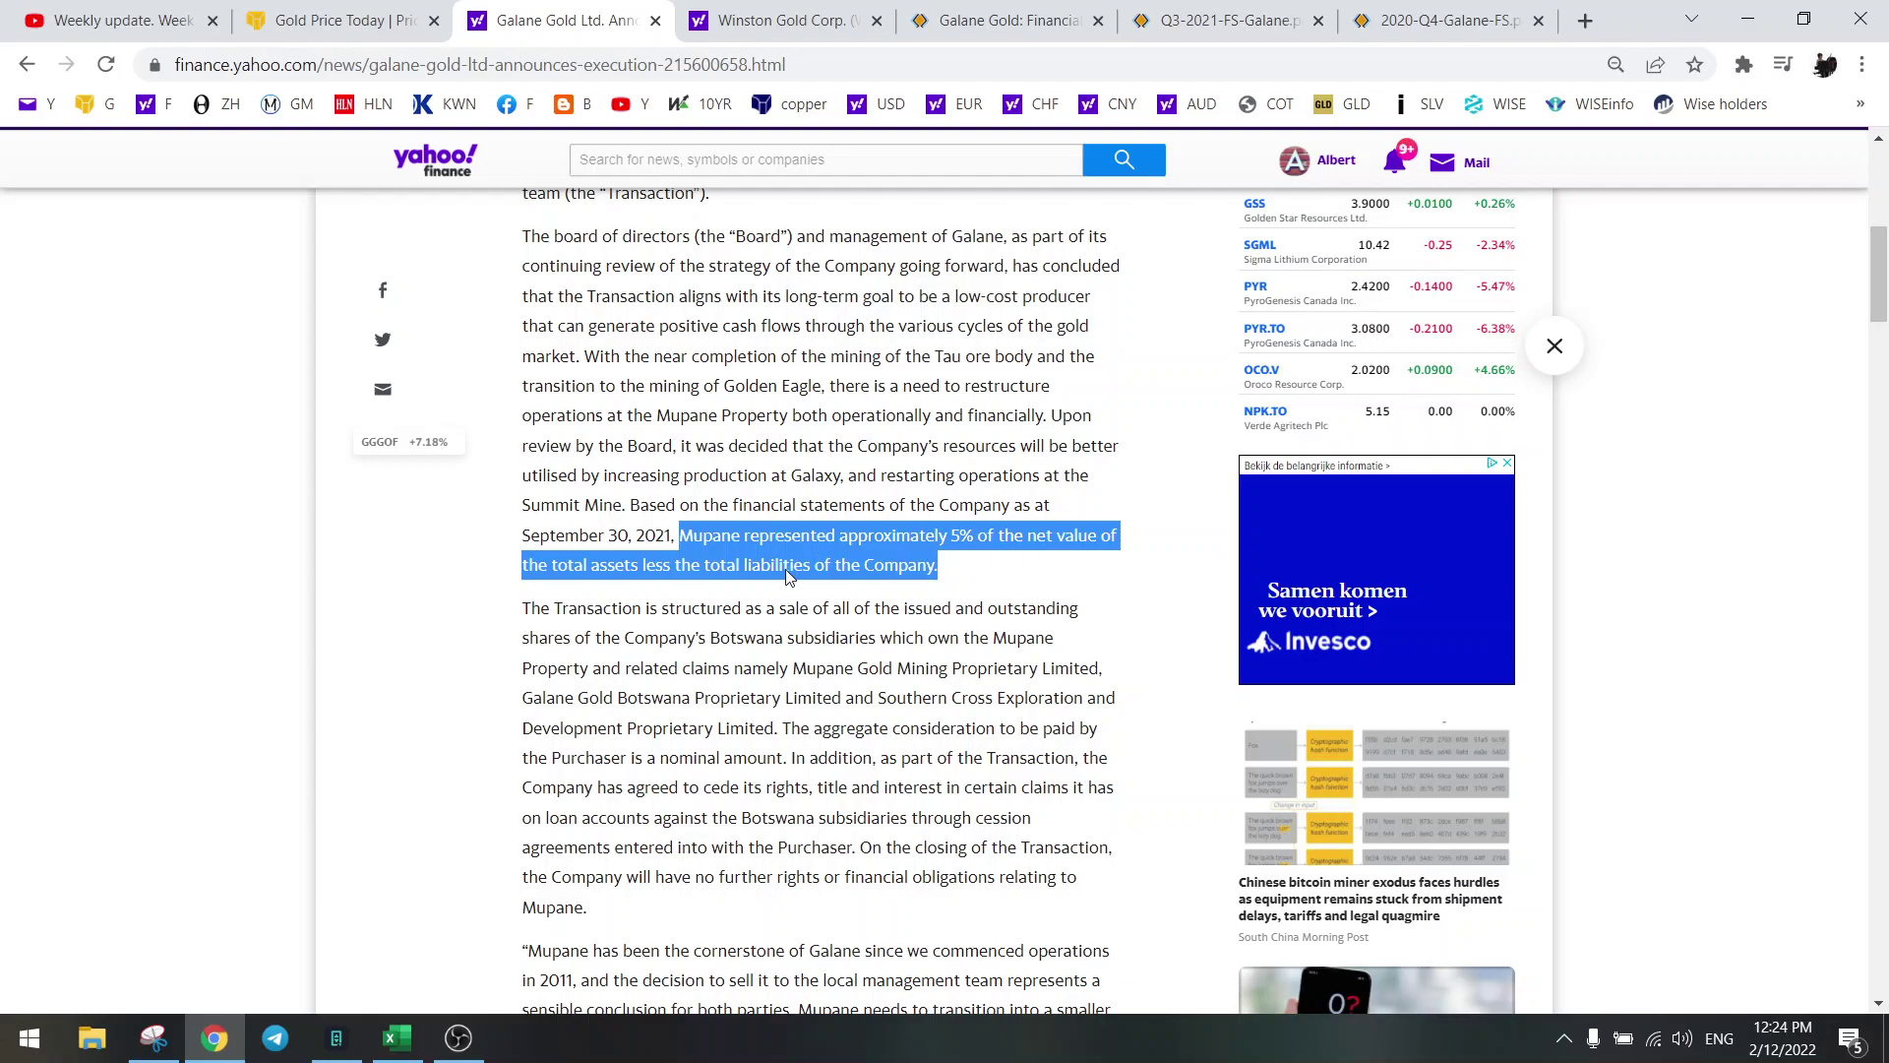
Read further into the Mupane sale article and search its text for "debt".
scroll(788, 578, down, 4)
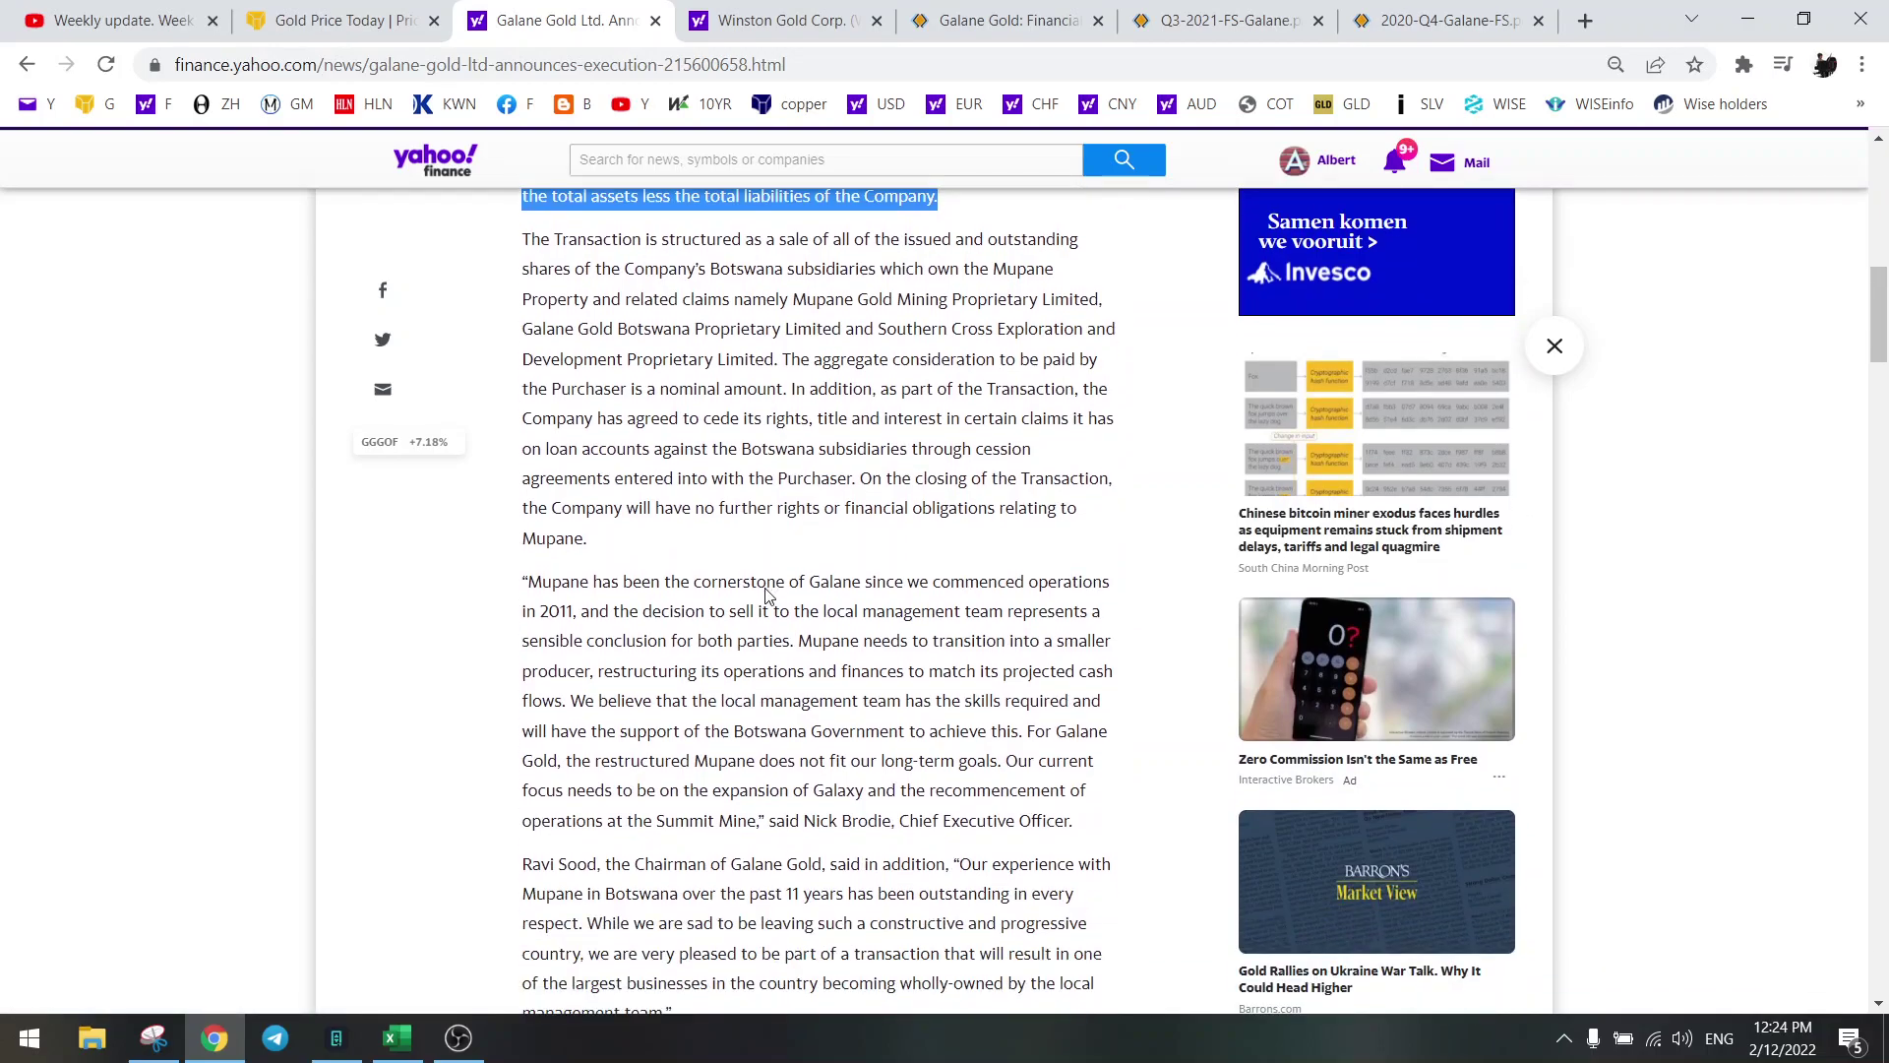
scroll(766, 596, down, 3)
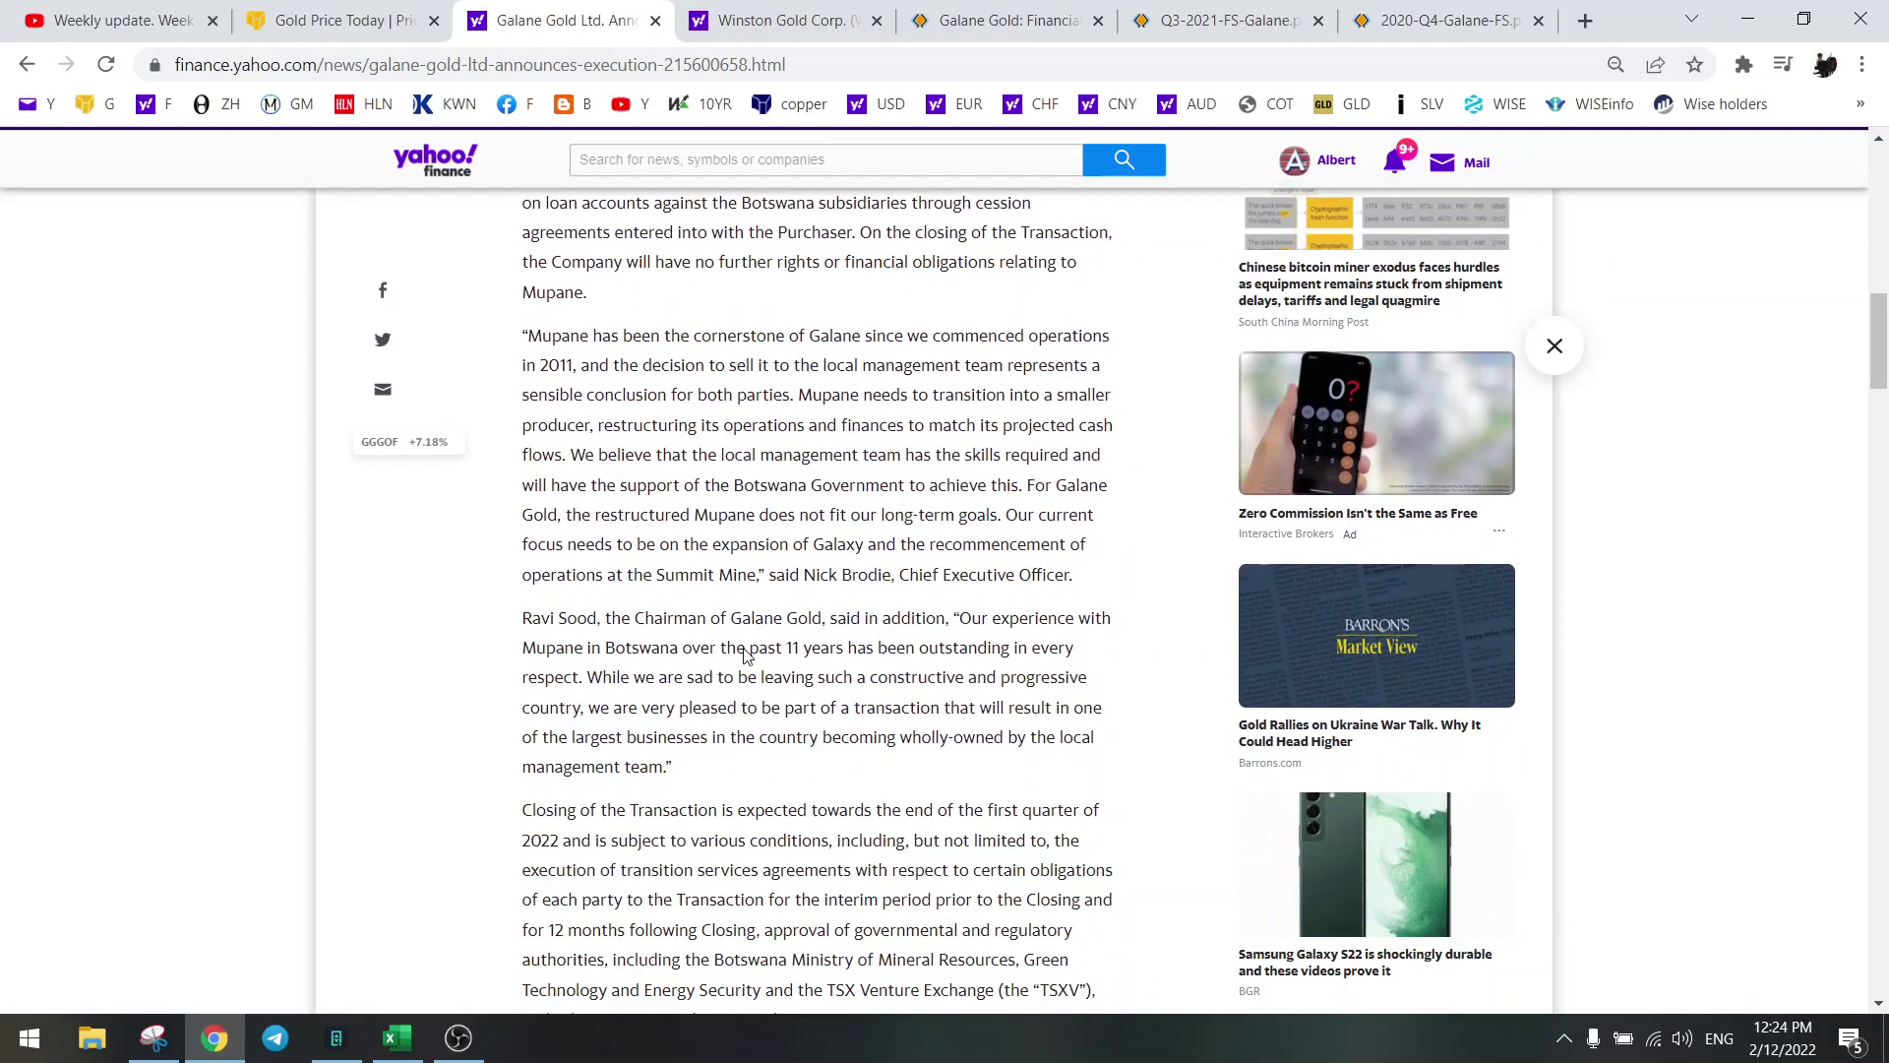
key(ctrl+f)
text(debt)
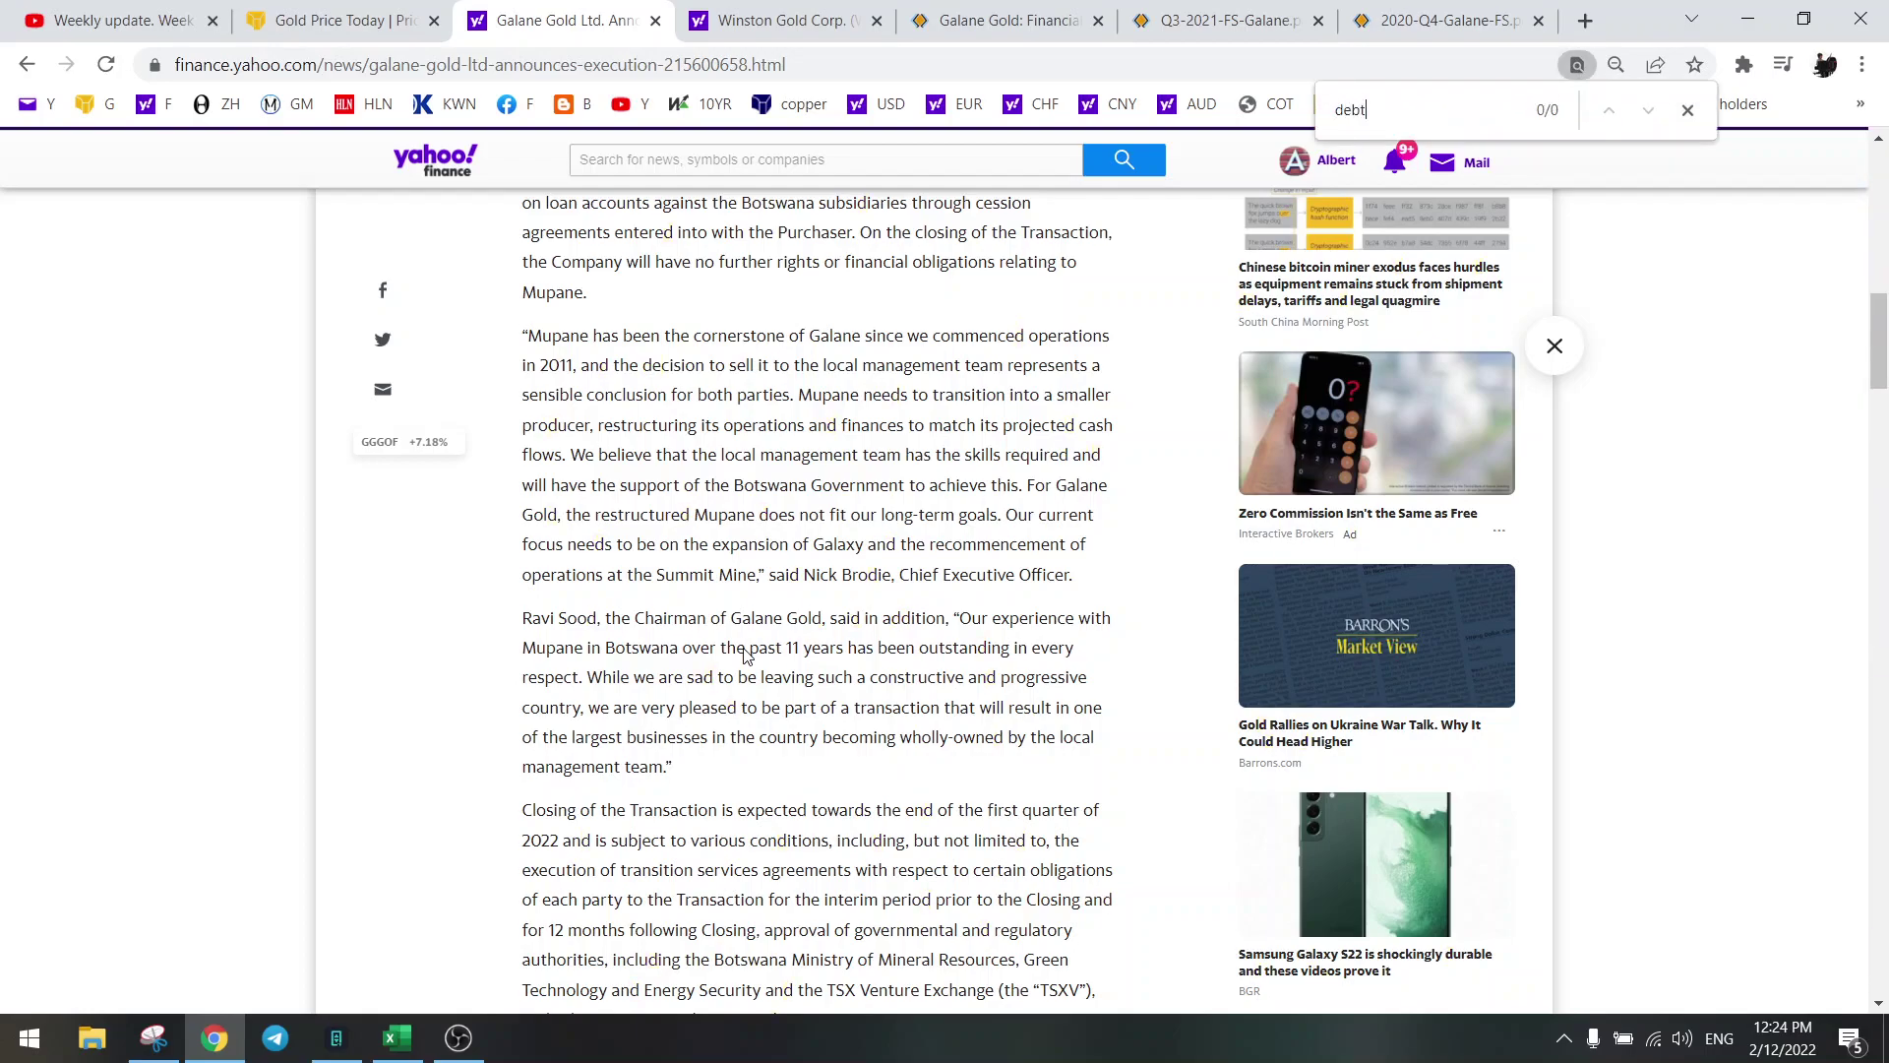
scroll(777, 704, down, 2)
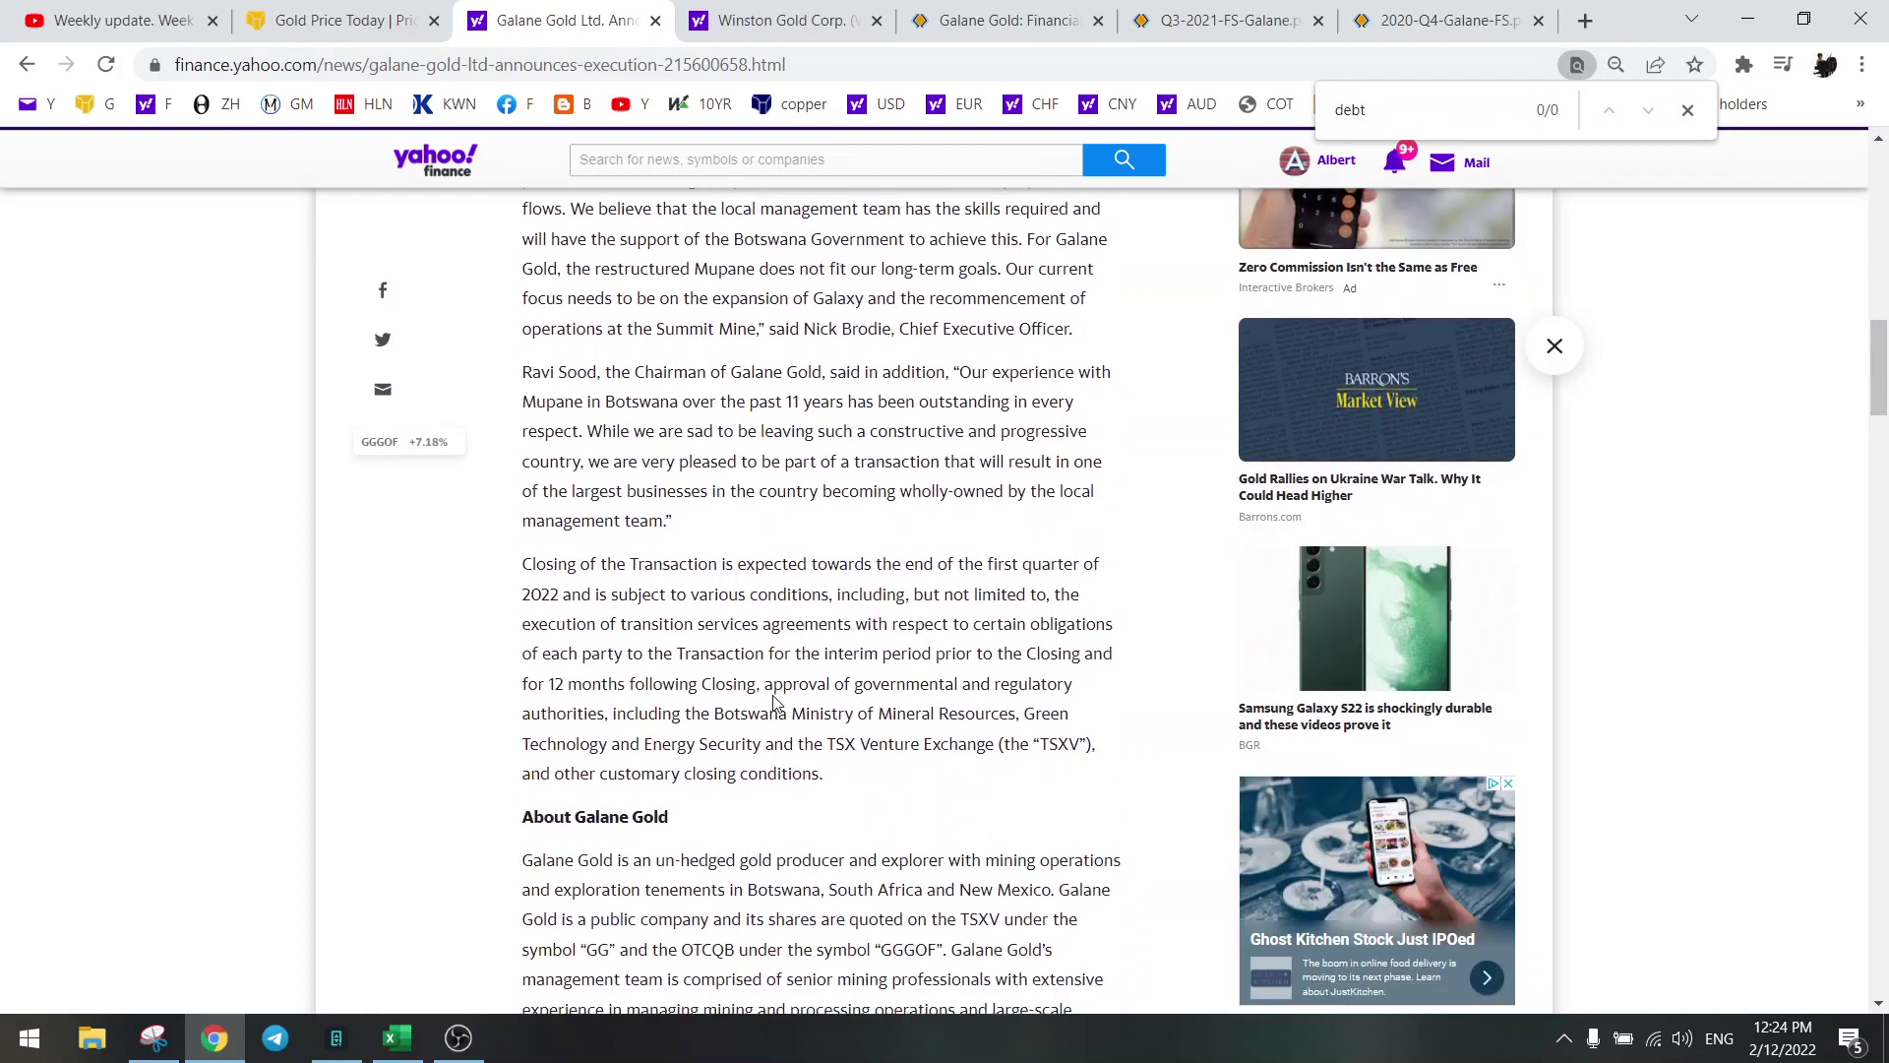
click(1687, 110)
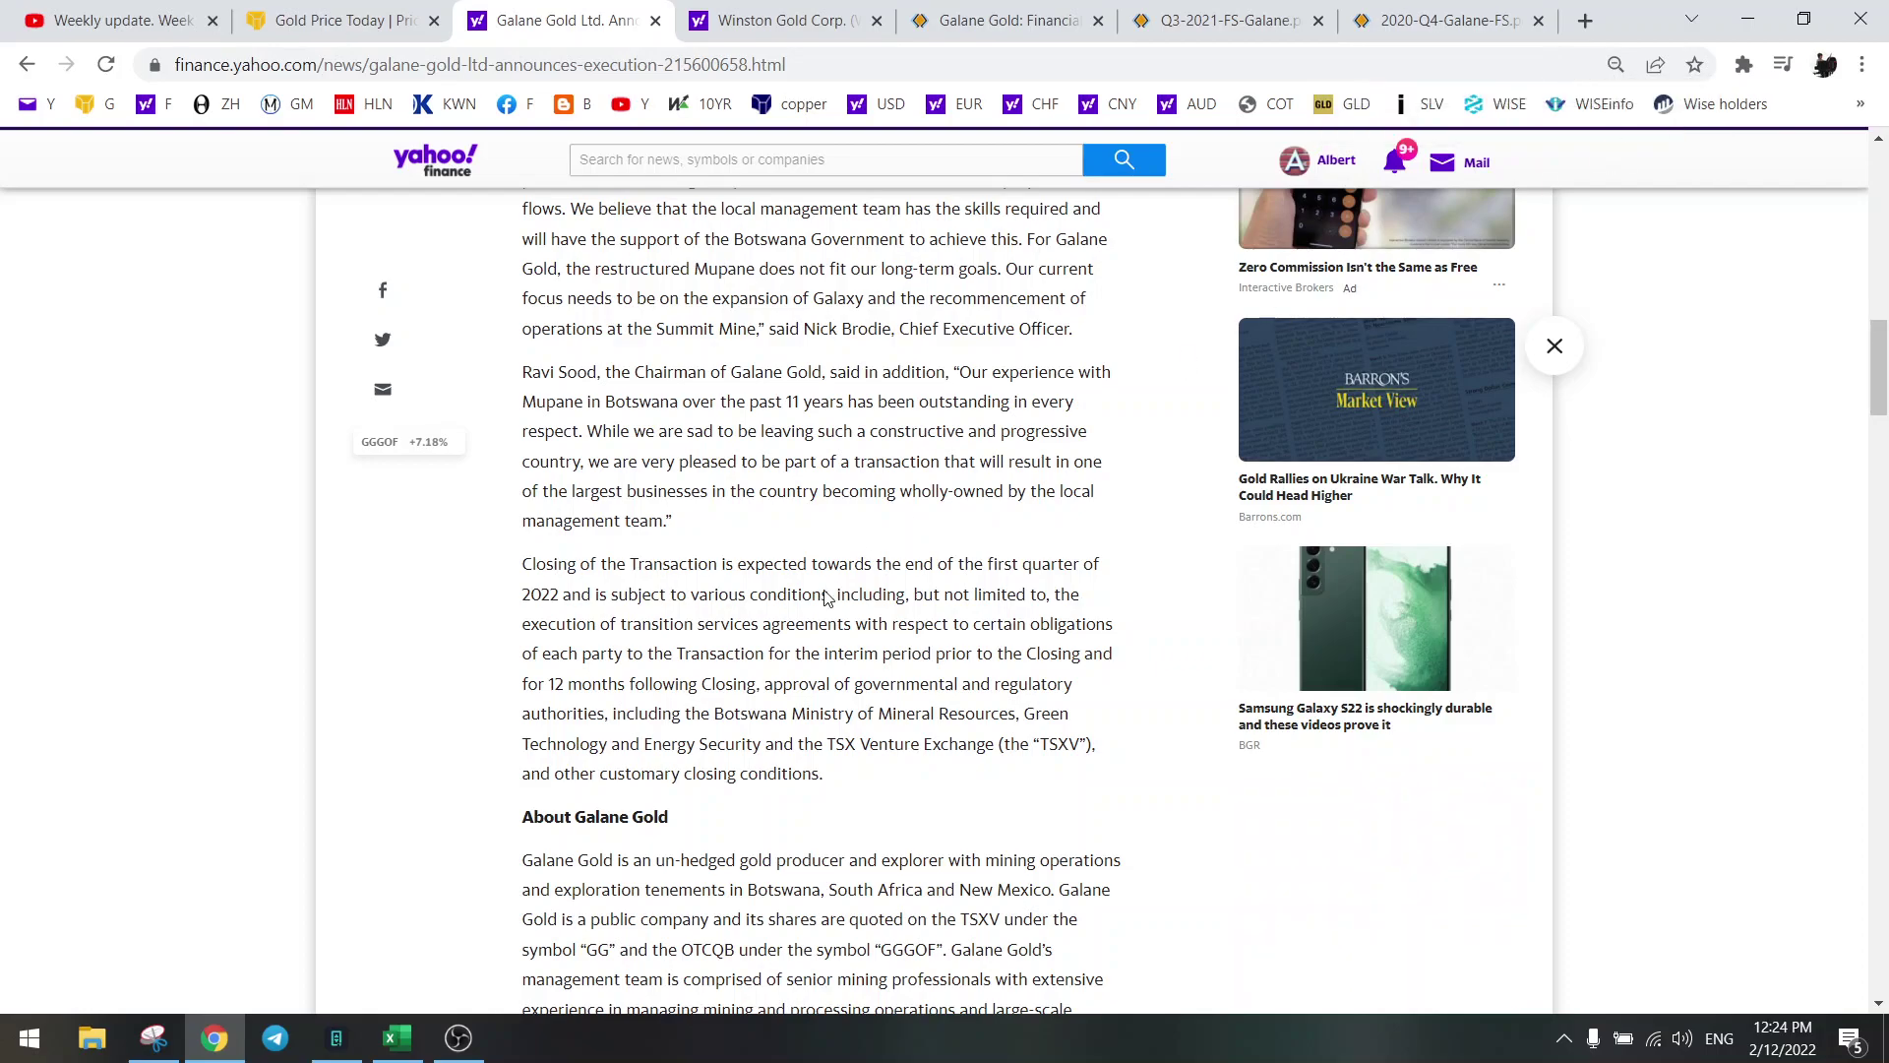
Highlight the statement about having no further rights or financial obligations relating to Mupane, and reread the surrounding transaction paragraphs.
scroll(825, 597, up, 3)
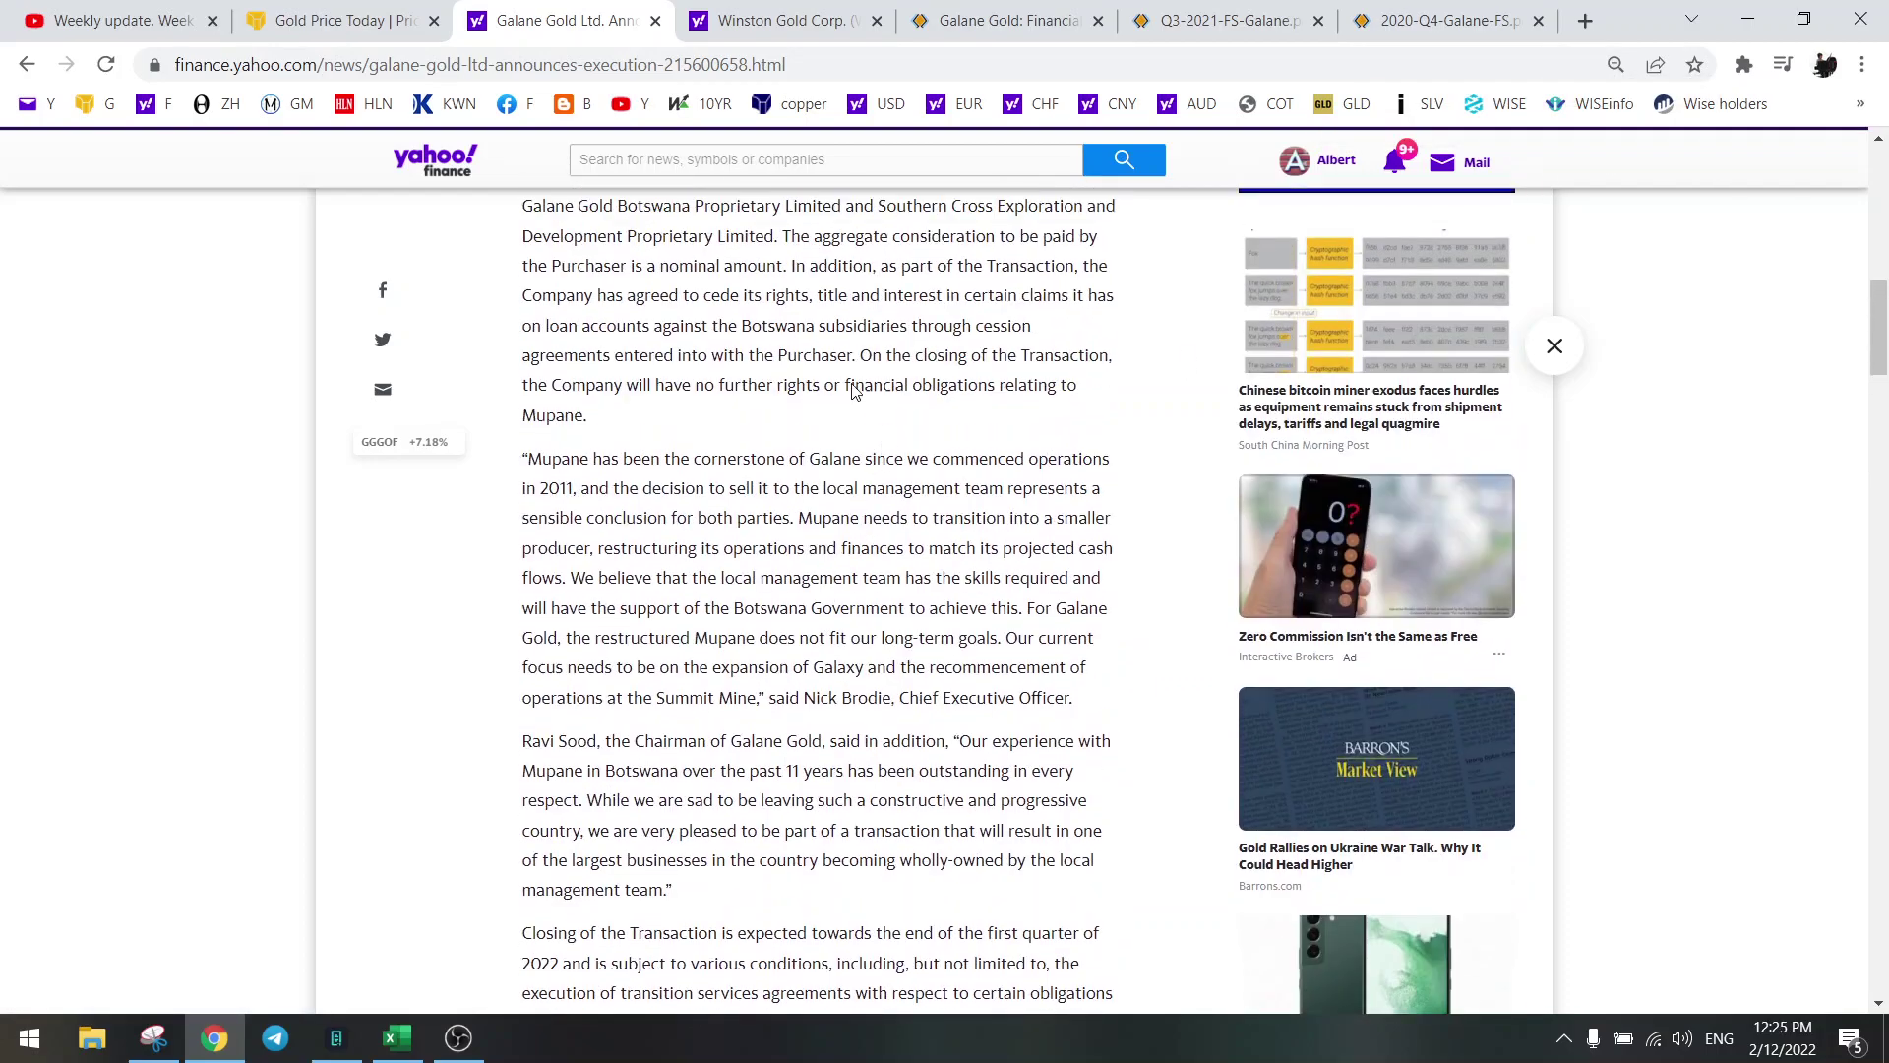
drag(846, 387, 1005, 388)
drag(641, 387, 968, 389)
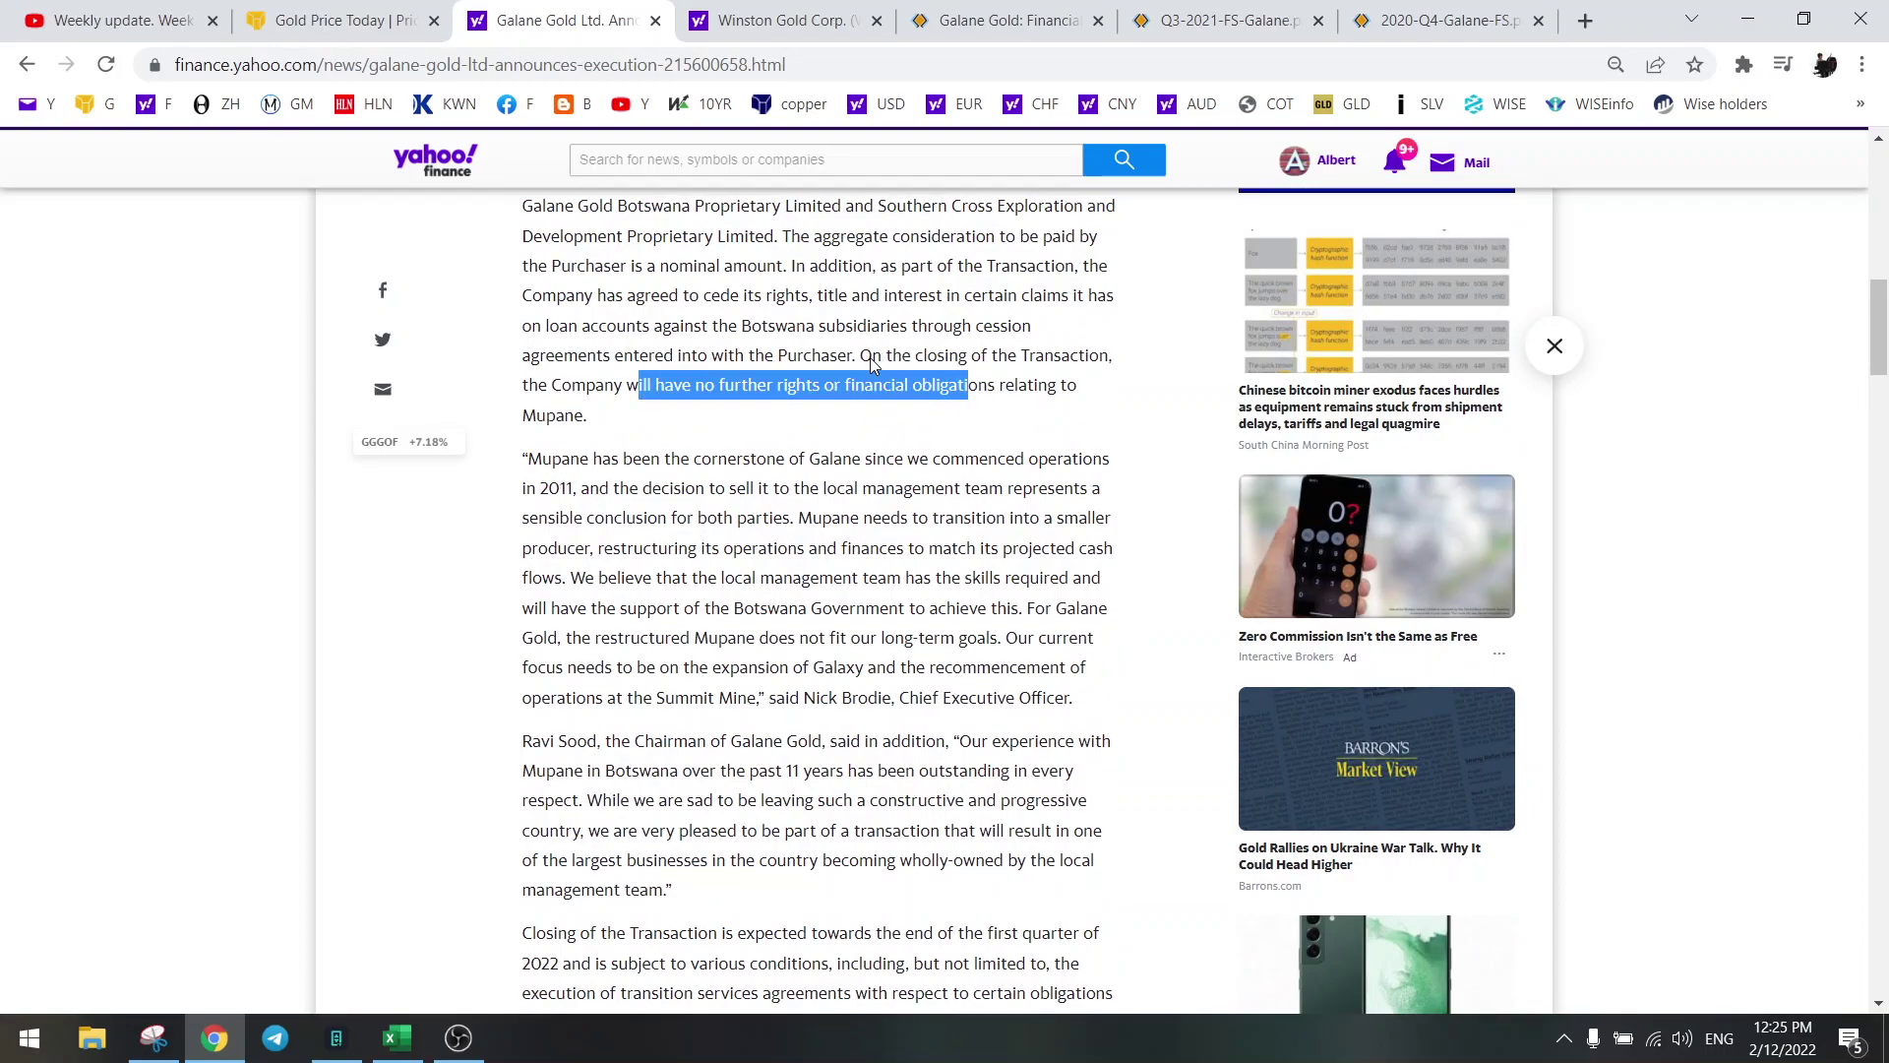
drag(846, 387, 976, 393)
click(838, 401)
scroll(837, 401, up, 1)
scroll(838, 401, up, 1)
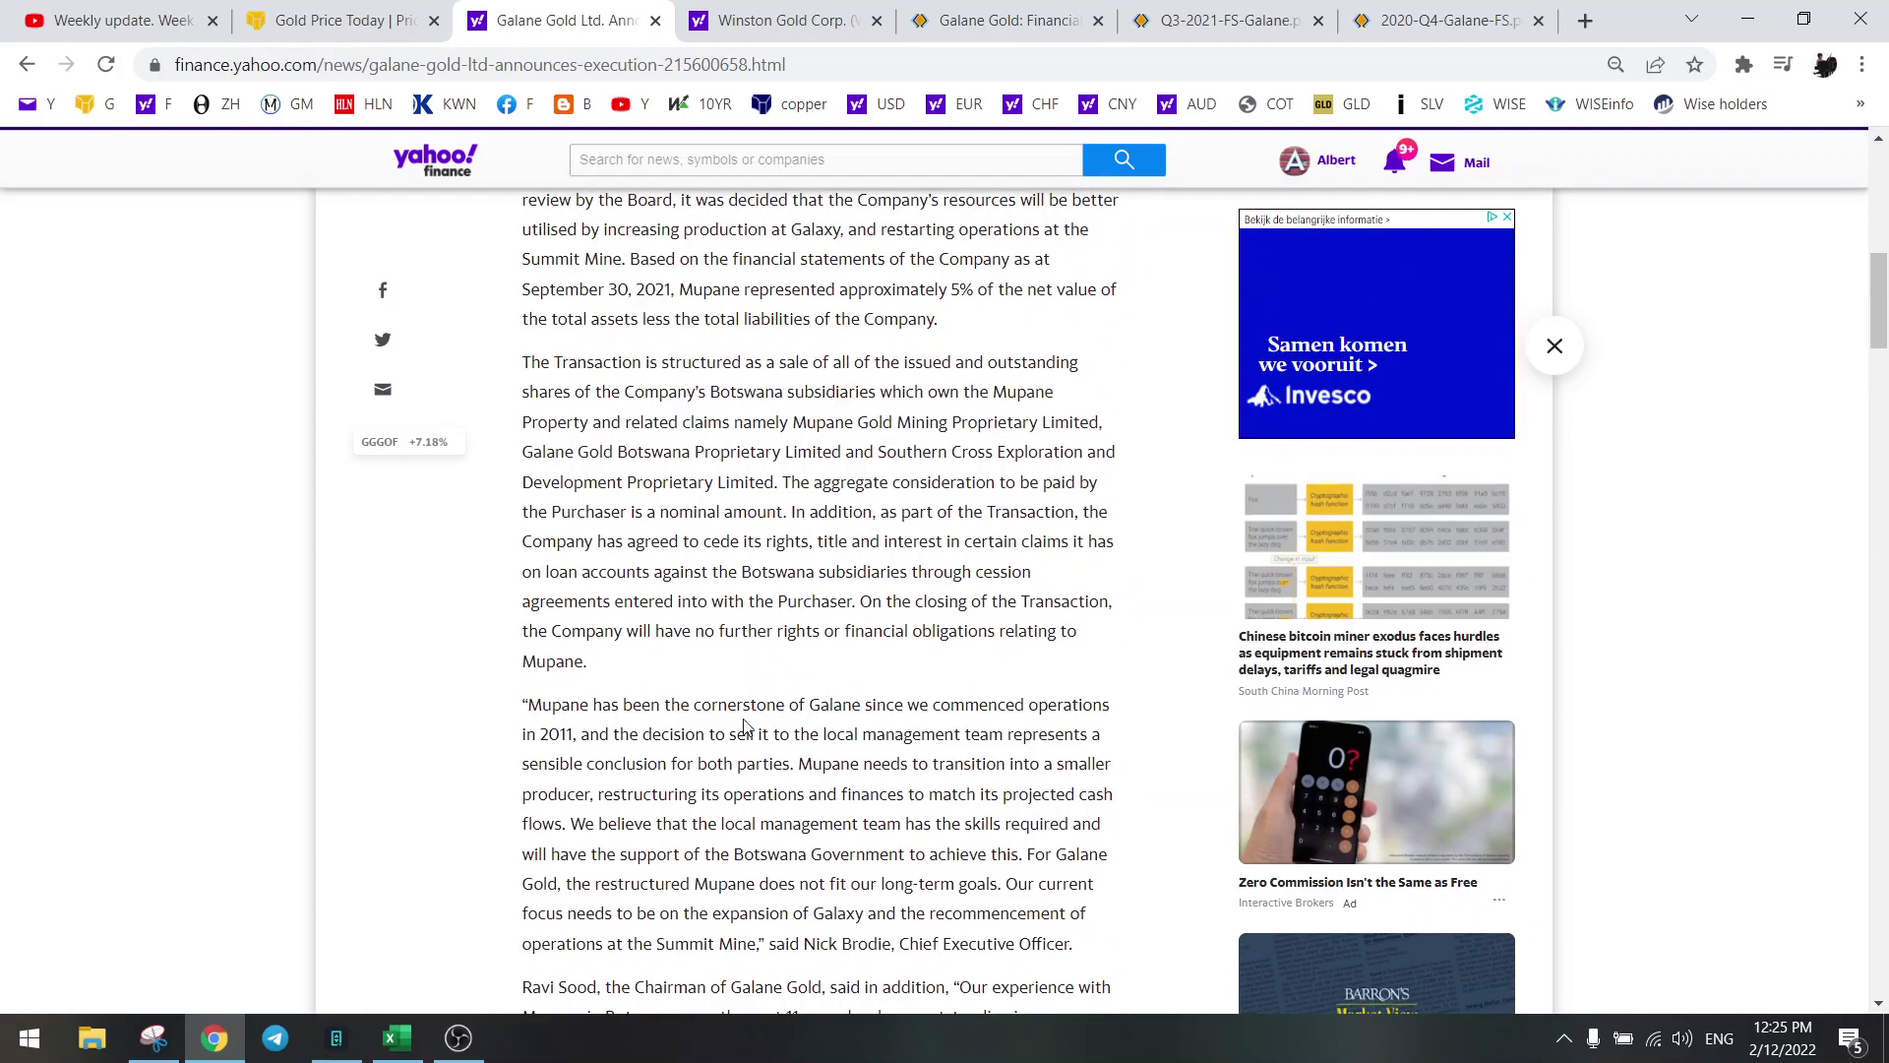
scroll(745, 726, down, 1)
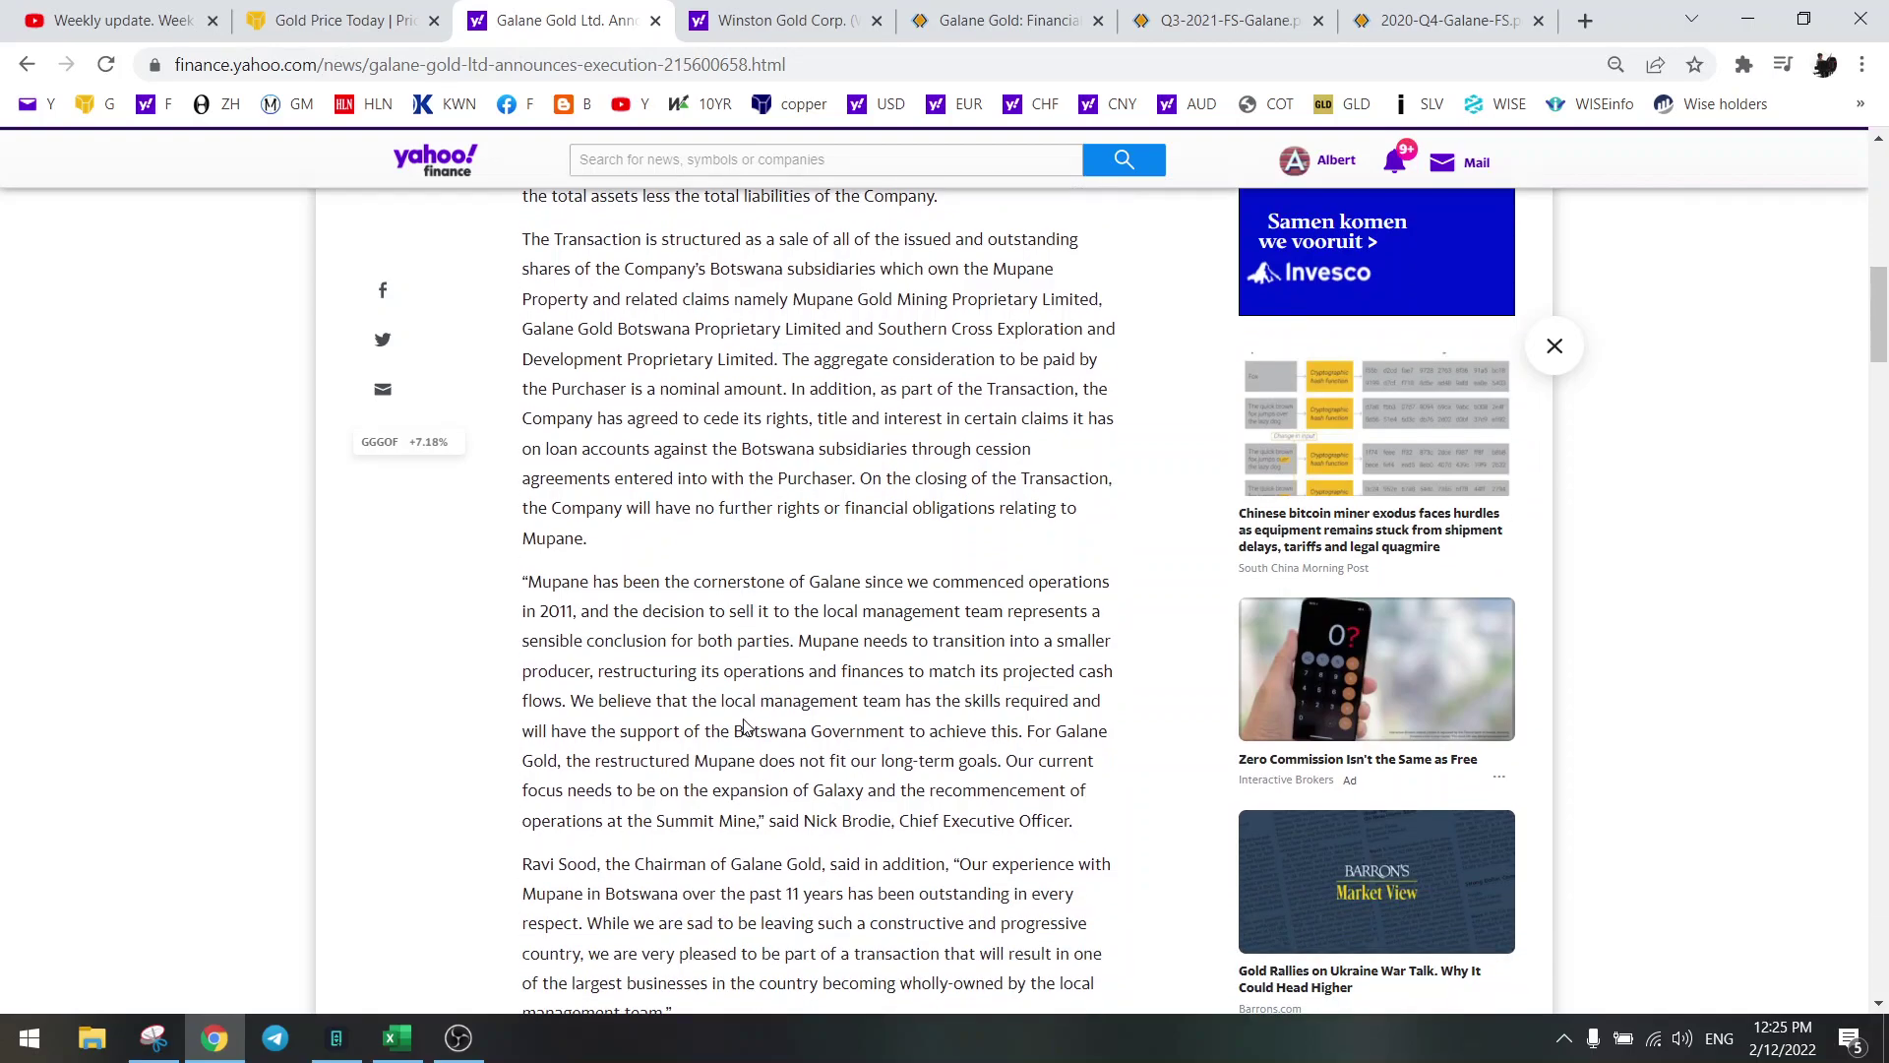
scroll(745, 726, up, 4)
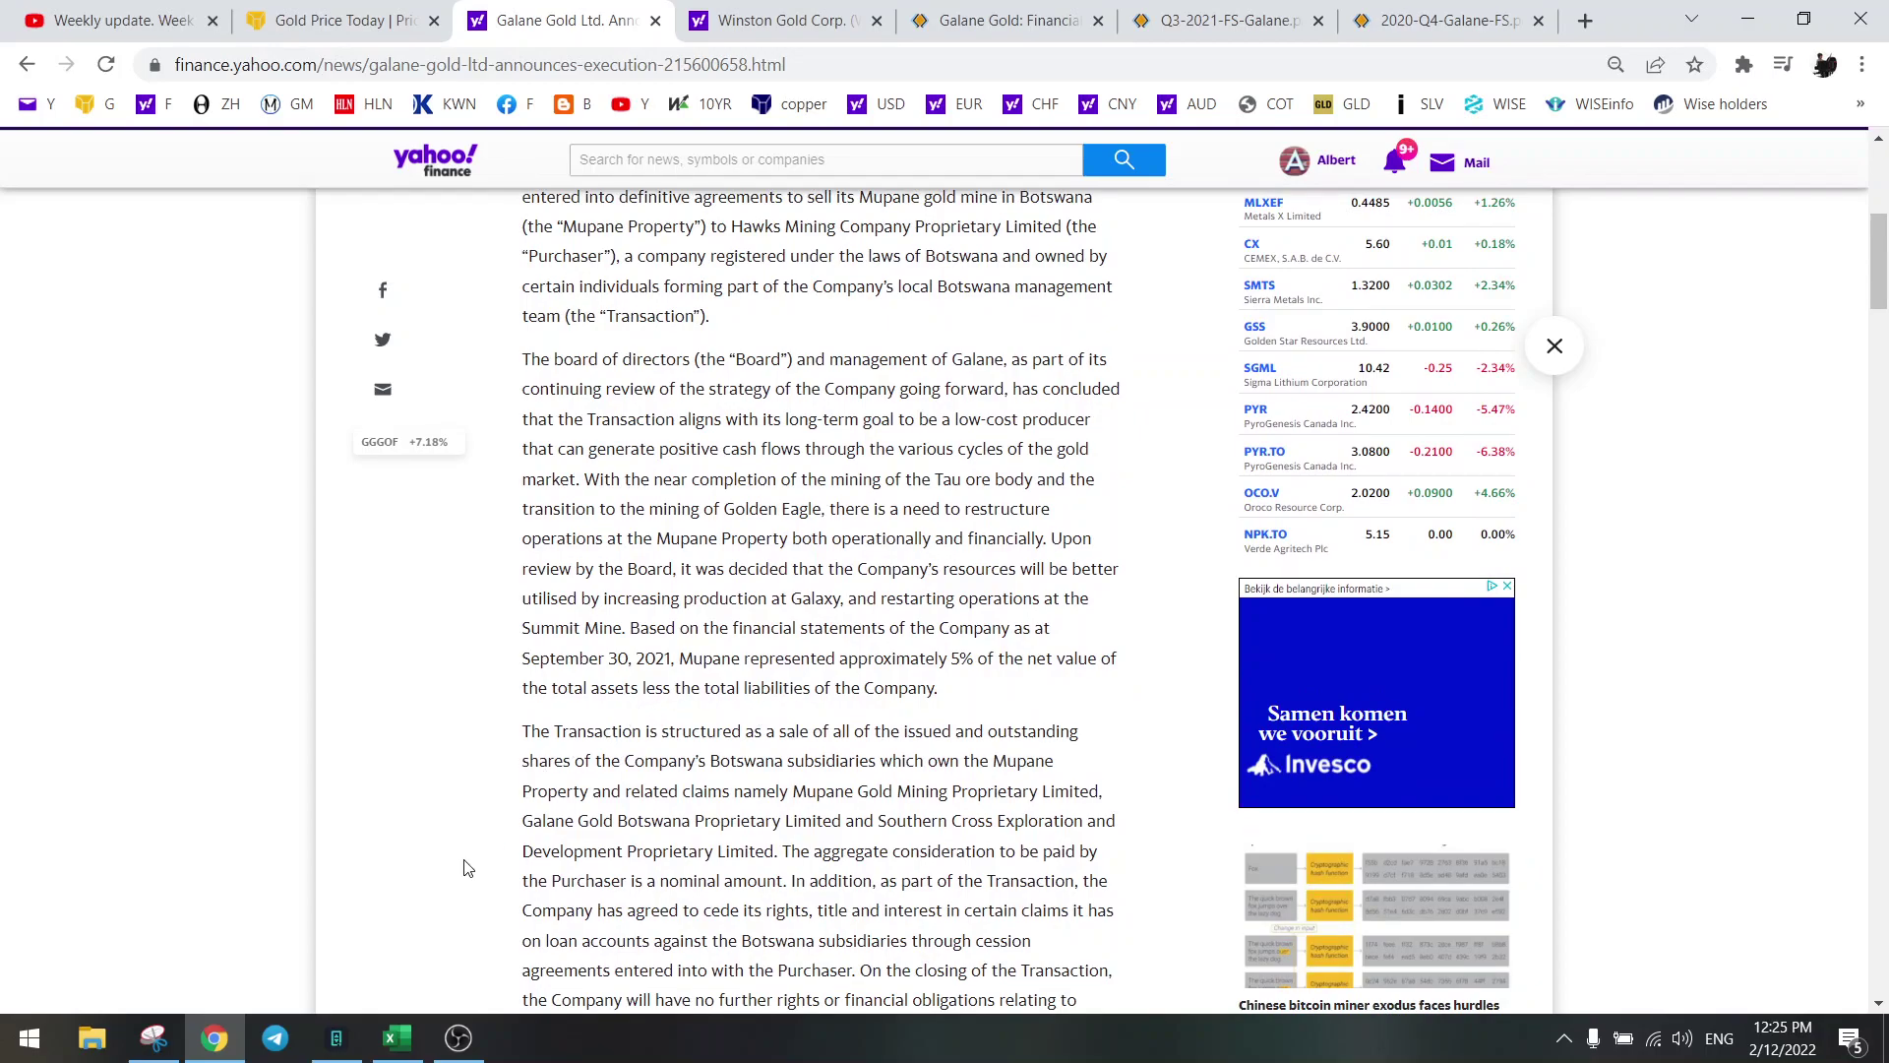
Switch to the Q3 2021 Galane financial statements PDF and examine the statement of financial position.
mouse_move(401, 1037)
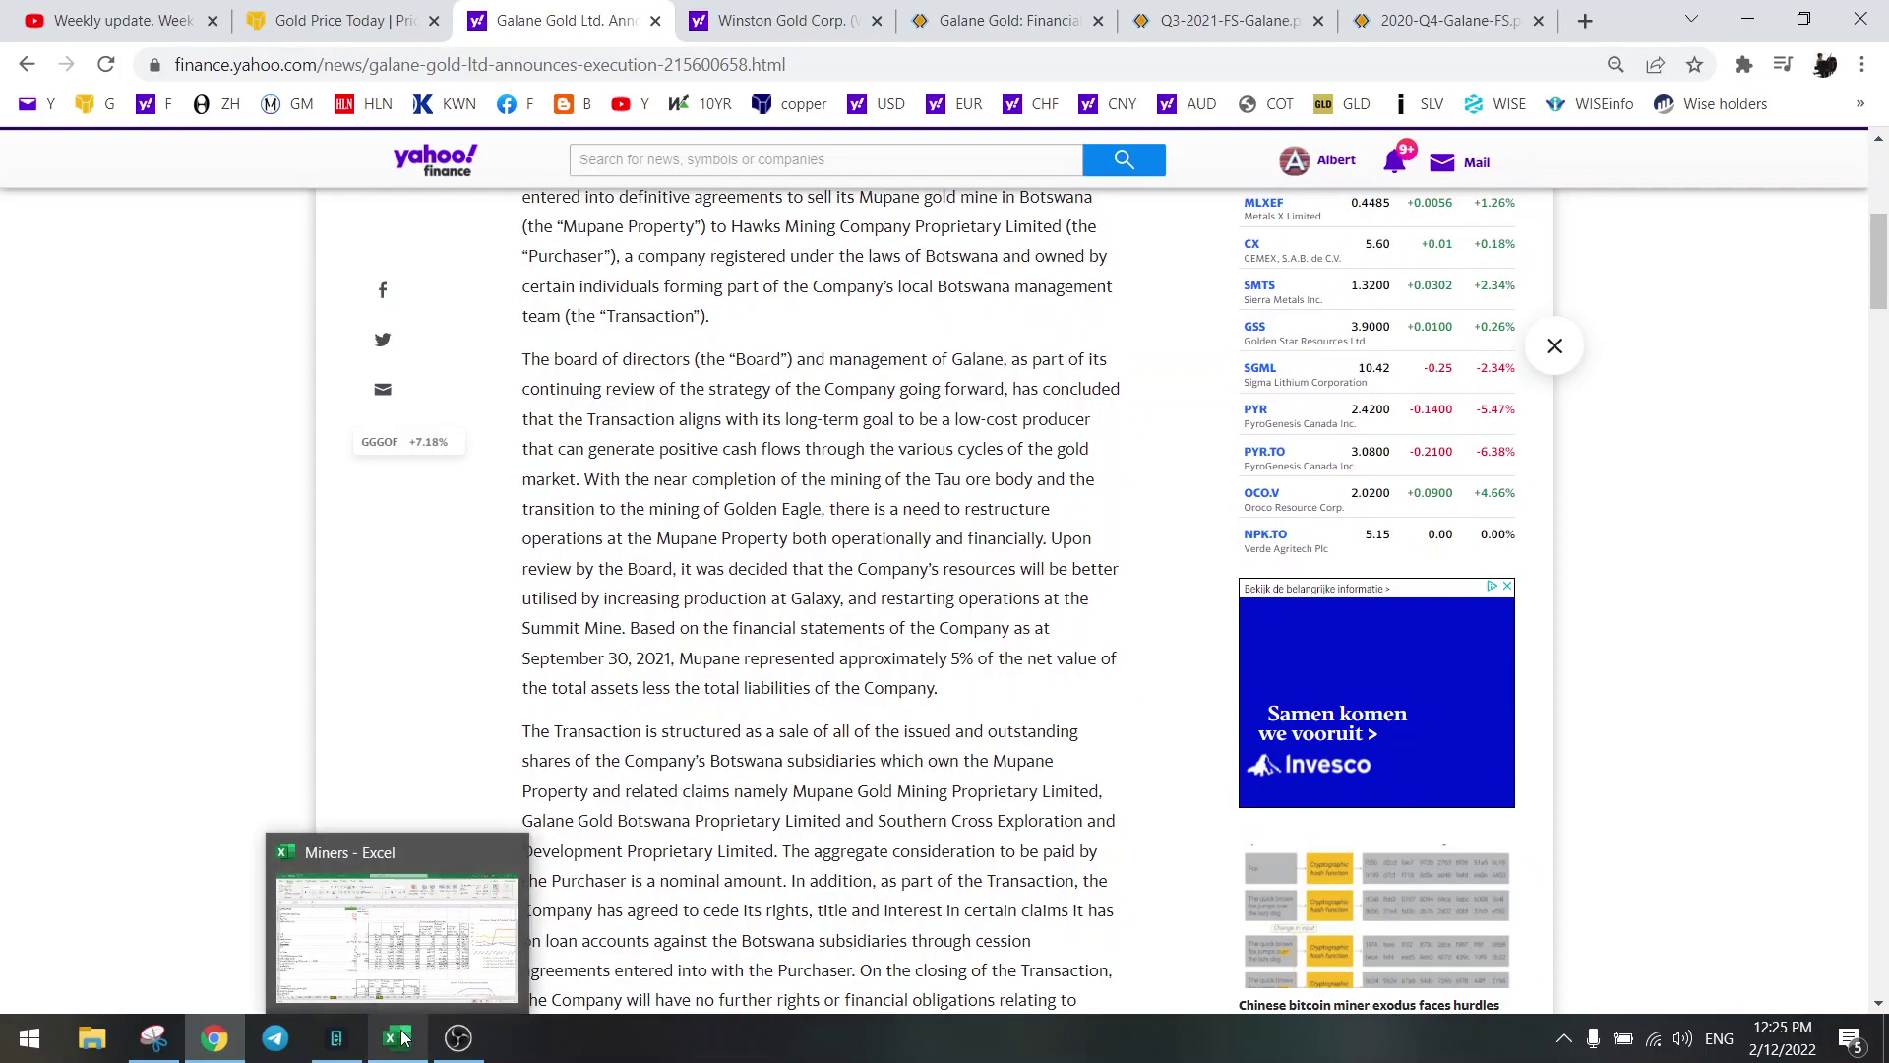
click(1009, 20)
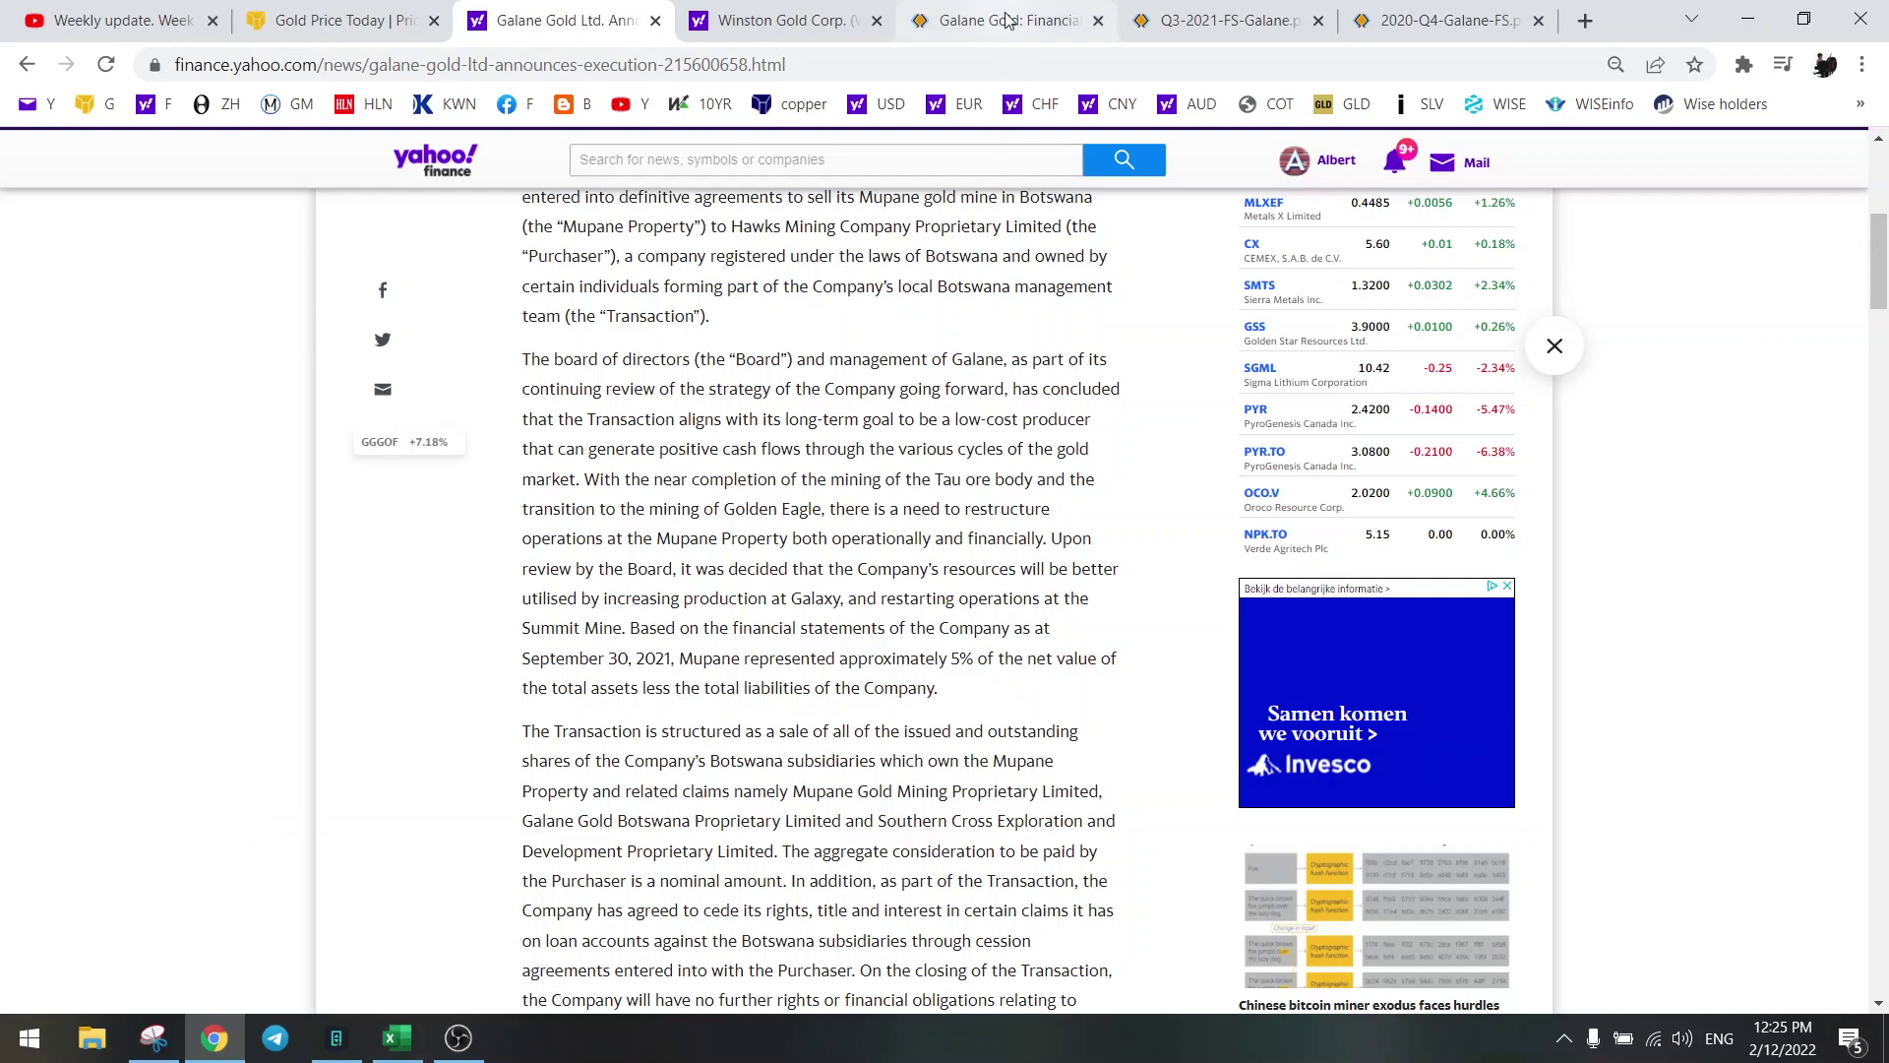
click(1230, 22)
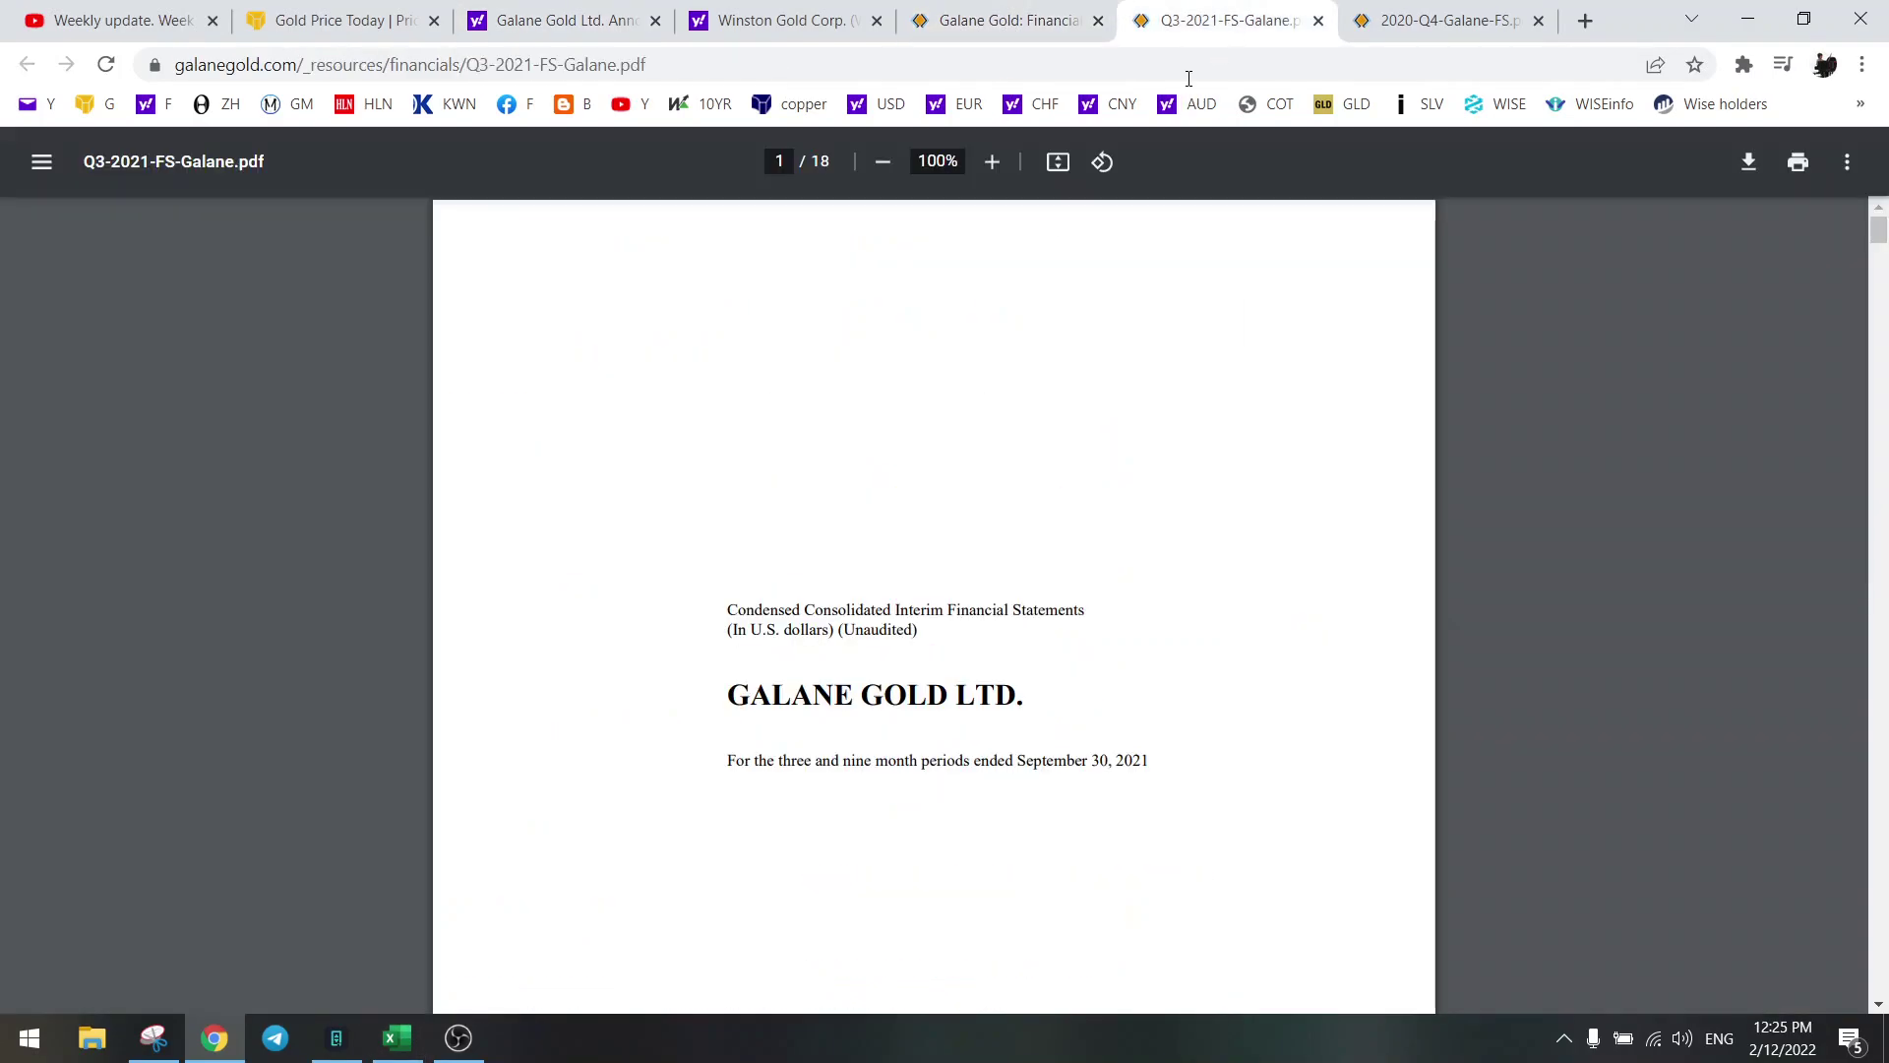
scroll(1007, 650, down, 12)
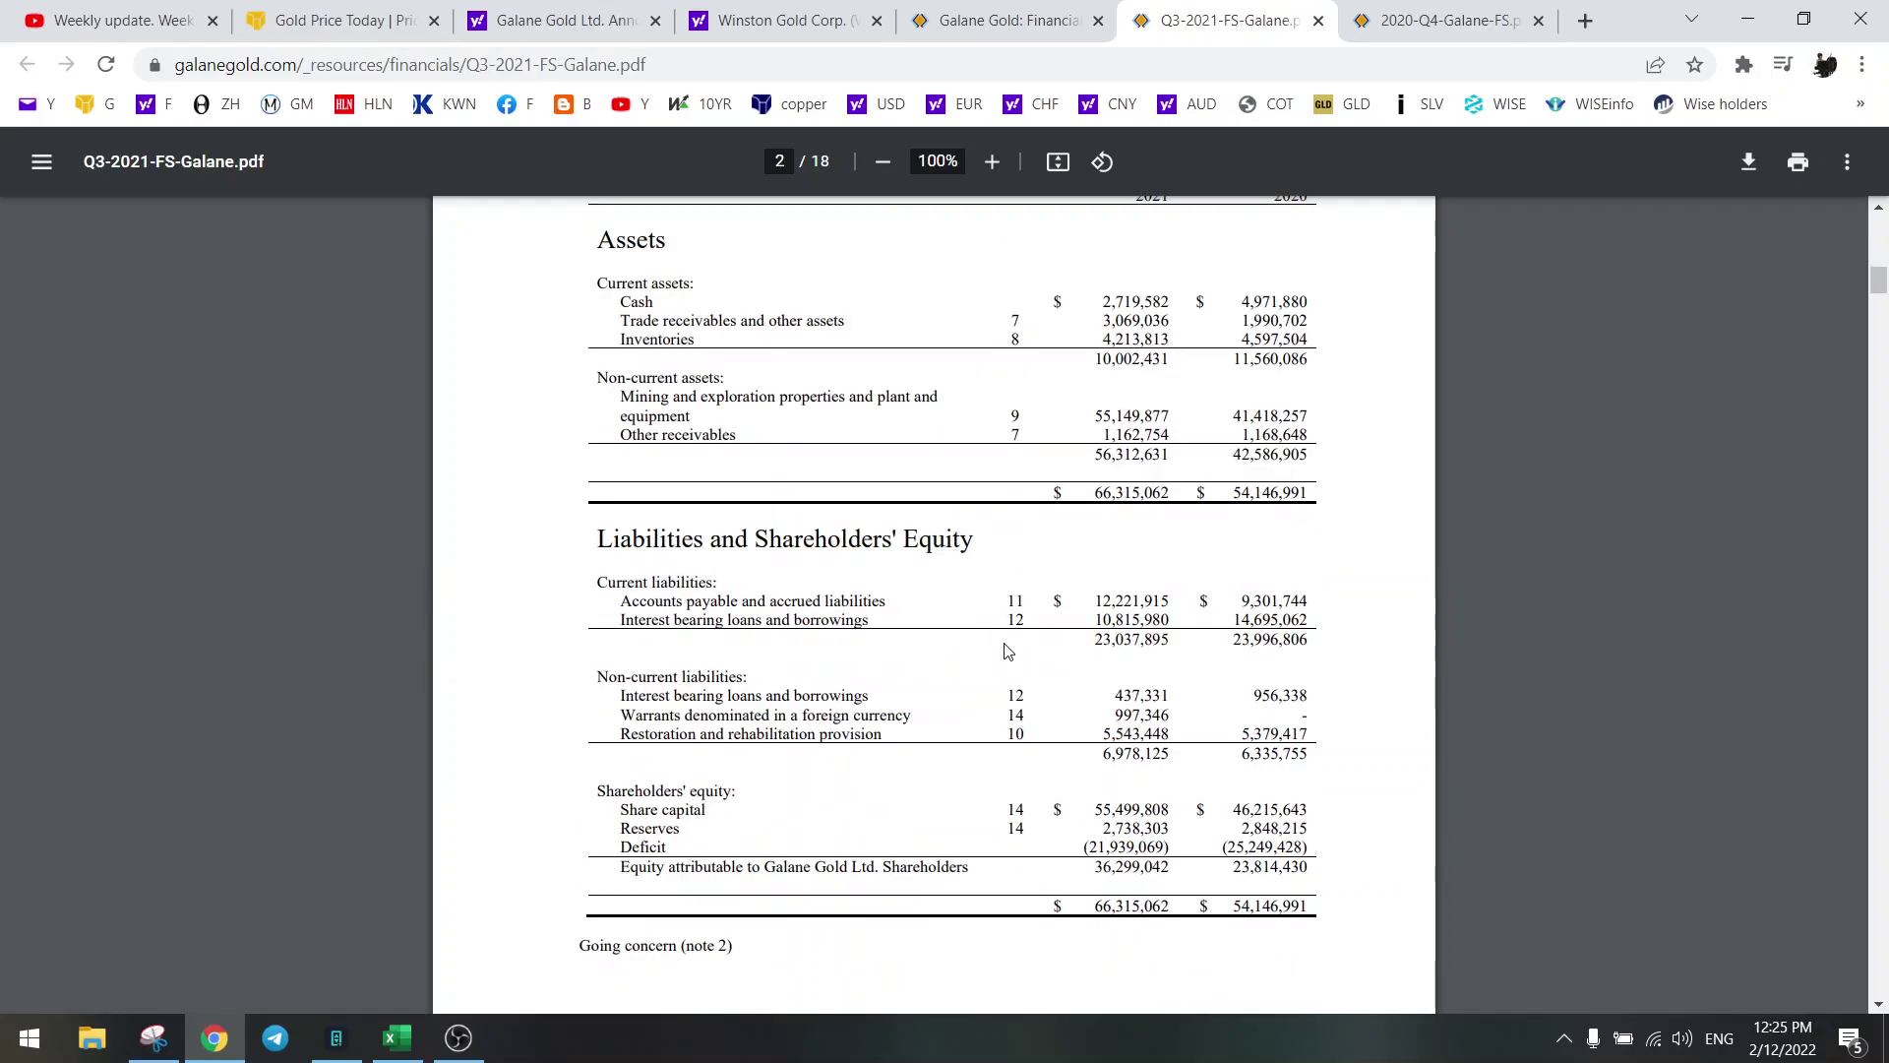
scroll(1168, 332, up, 1)
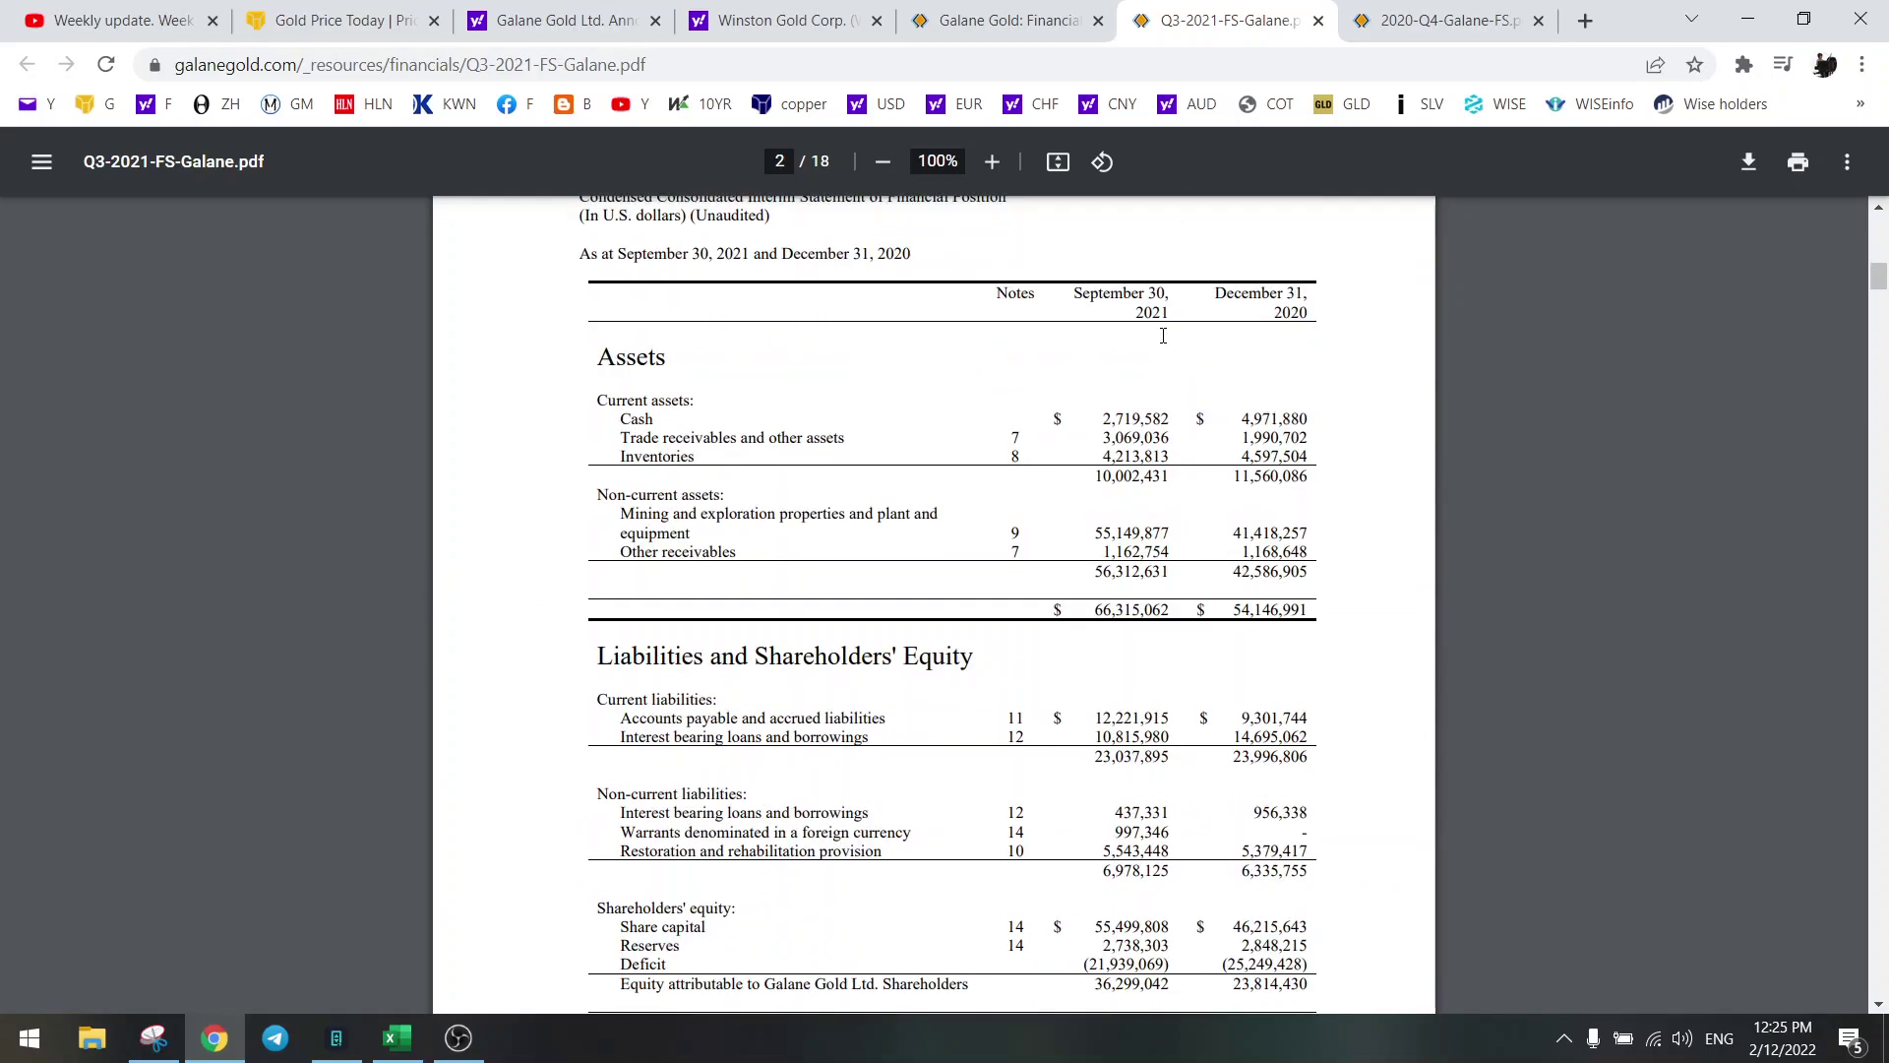
scroll(1119, 455, down, 1)
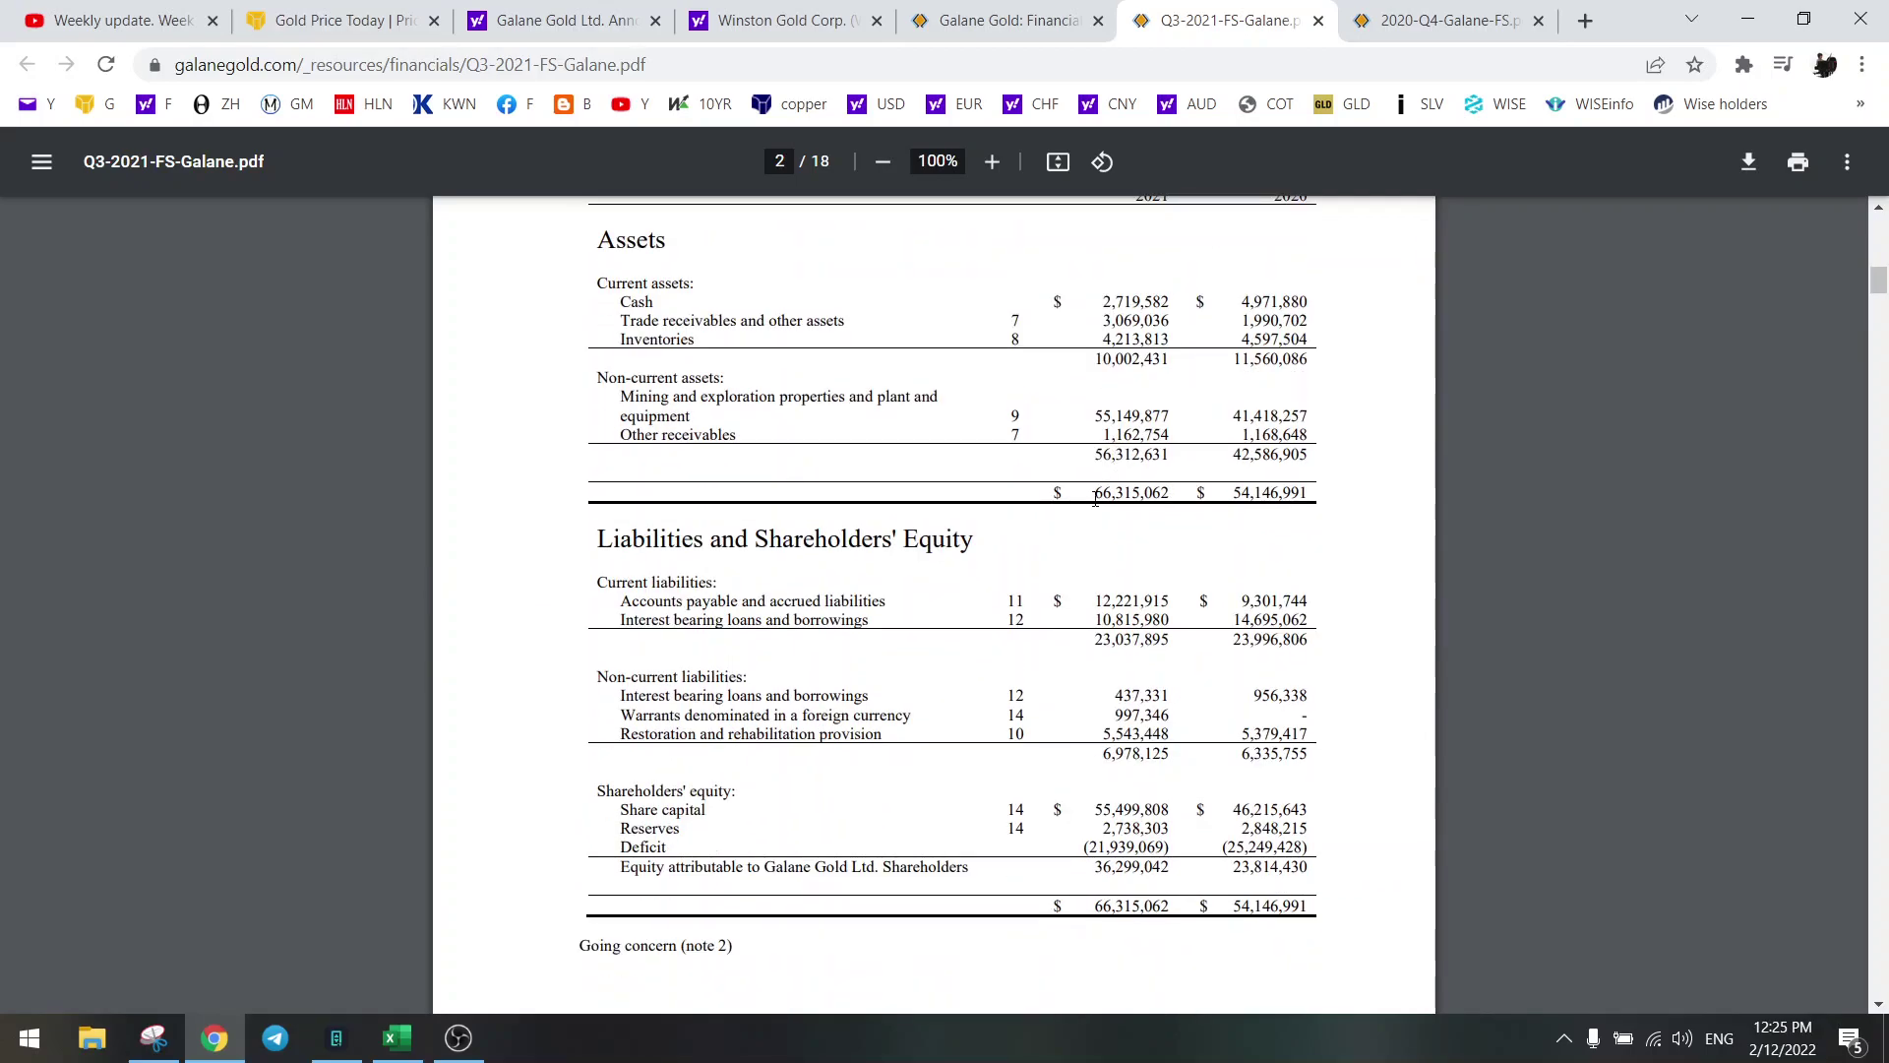
Highlight the September 30, 2021 figures for total assets and equity attributable to shareholders.
drag(1099, 494, 1168, 497)
drag(1096, 870, 1161, 870)
click(1095, 867)
drag(1117, 867, 1180, 866)
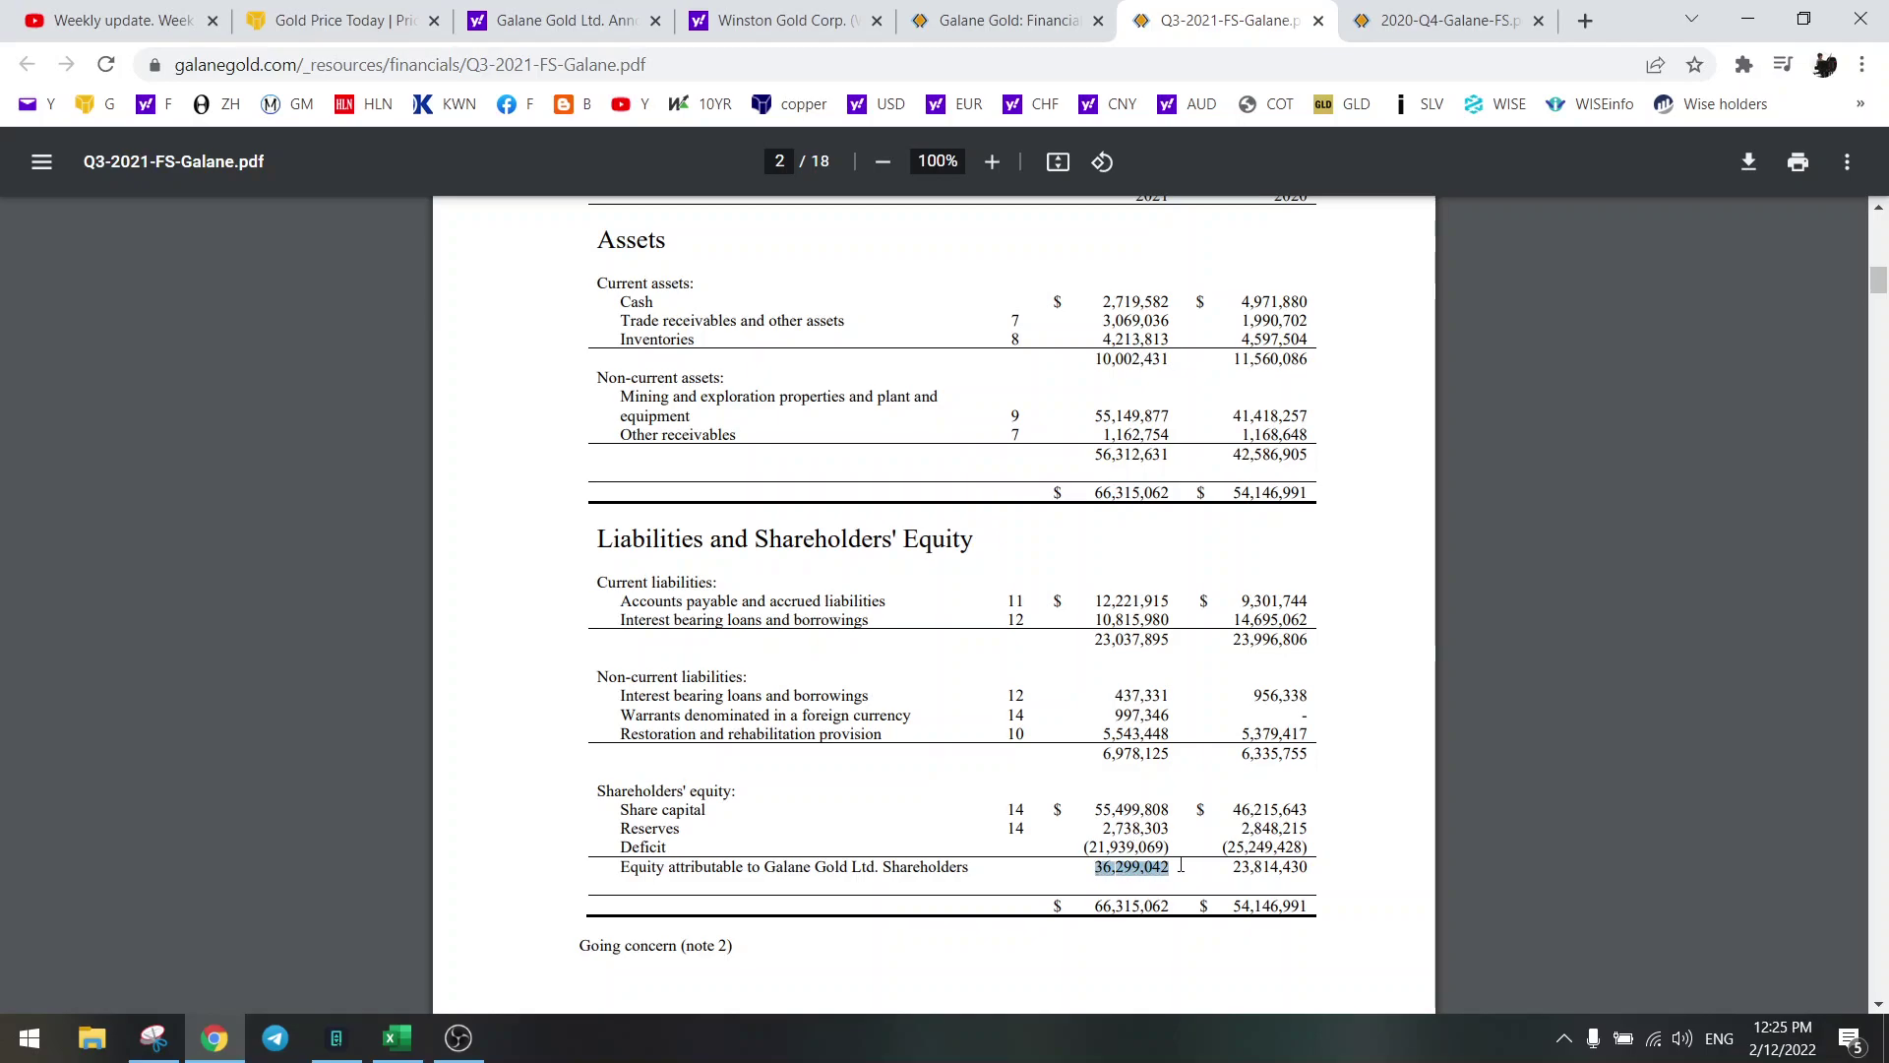
click(1098, 867)
Highlight the September 30, 2021 figures for accounts payable and accrued liabilities and for current interest bearing loans and borrowings.
drag(1147, 601, 1094, 600)
click(661, 601)
drag(661, 601, 788, 600)
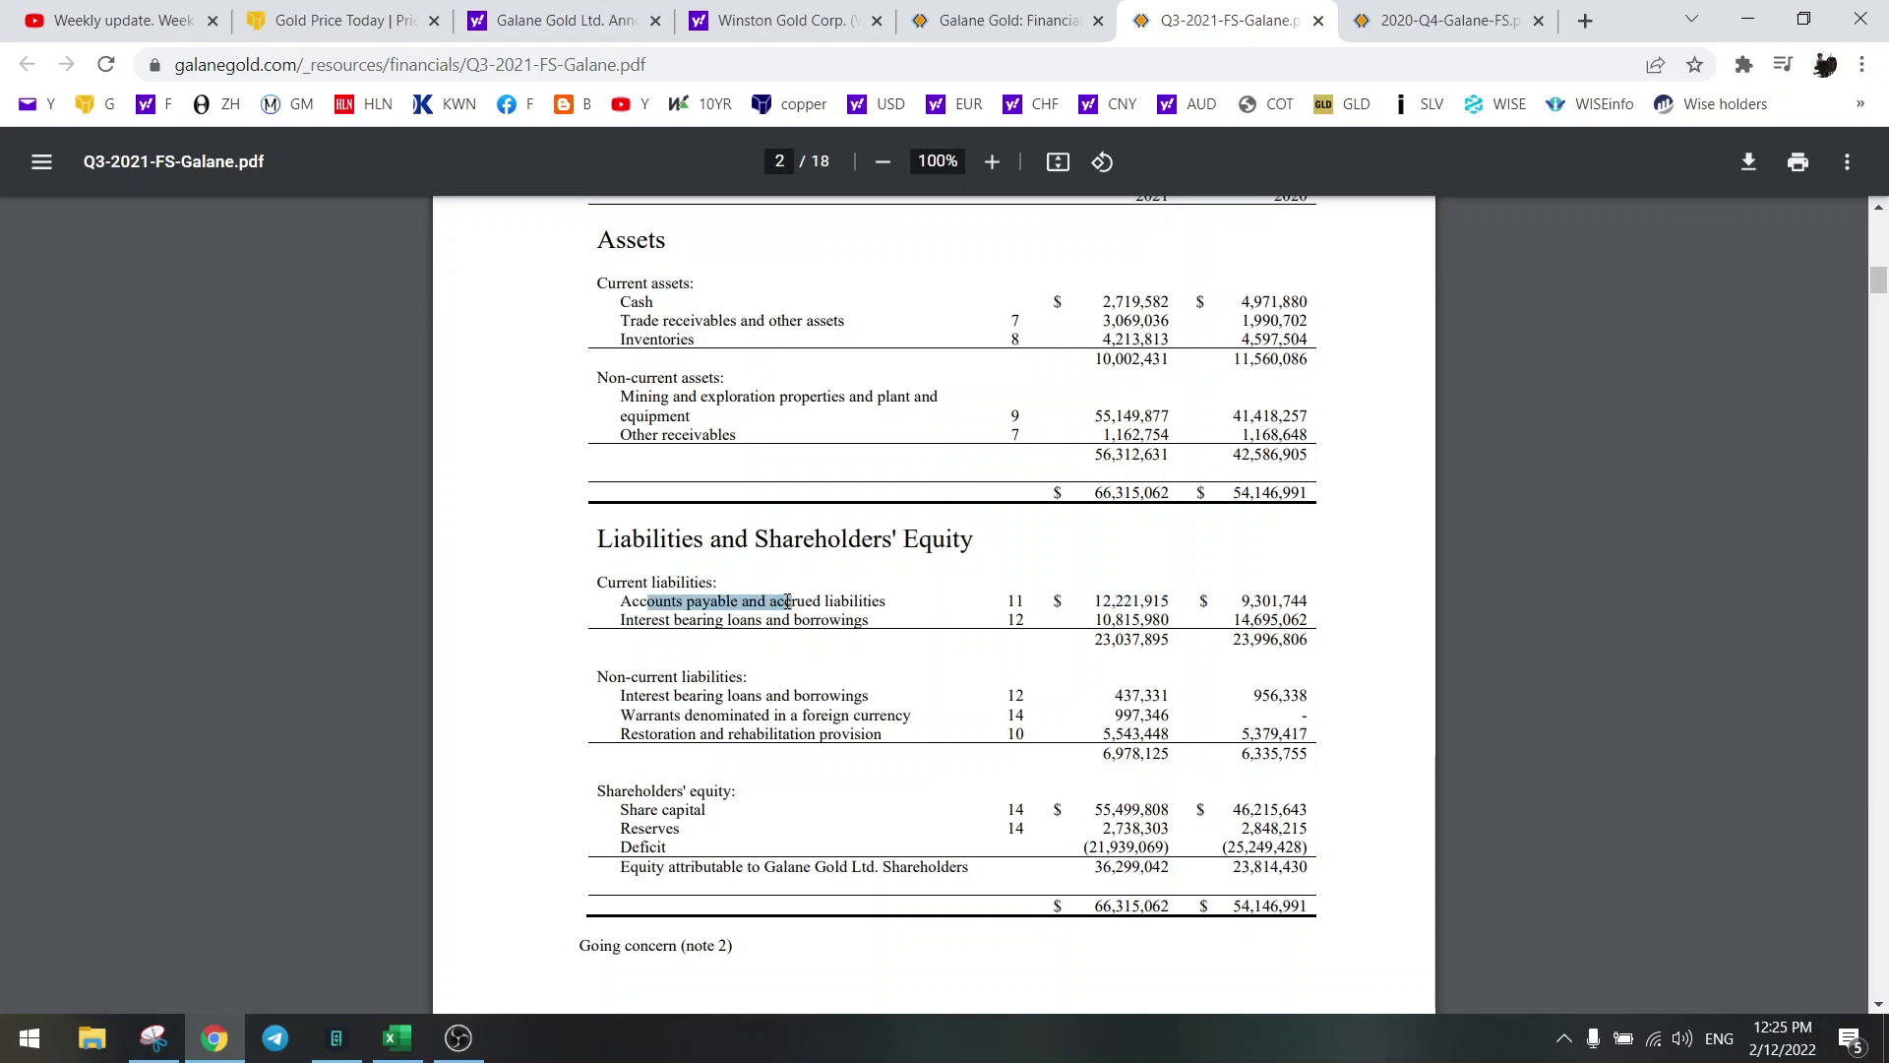
drag(1094, 600, 1166, 598)
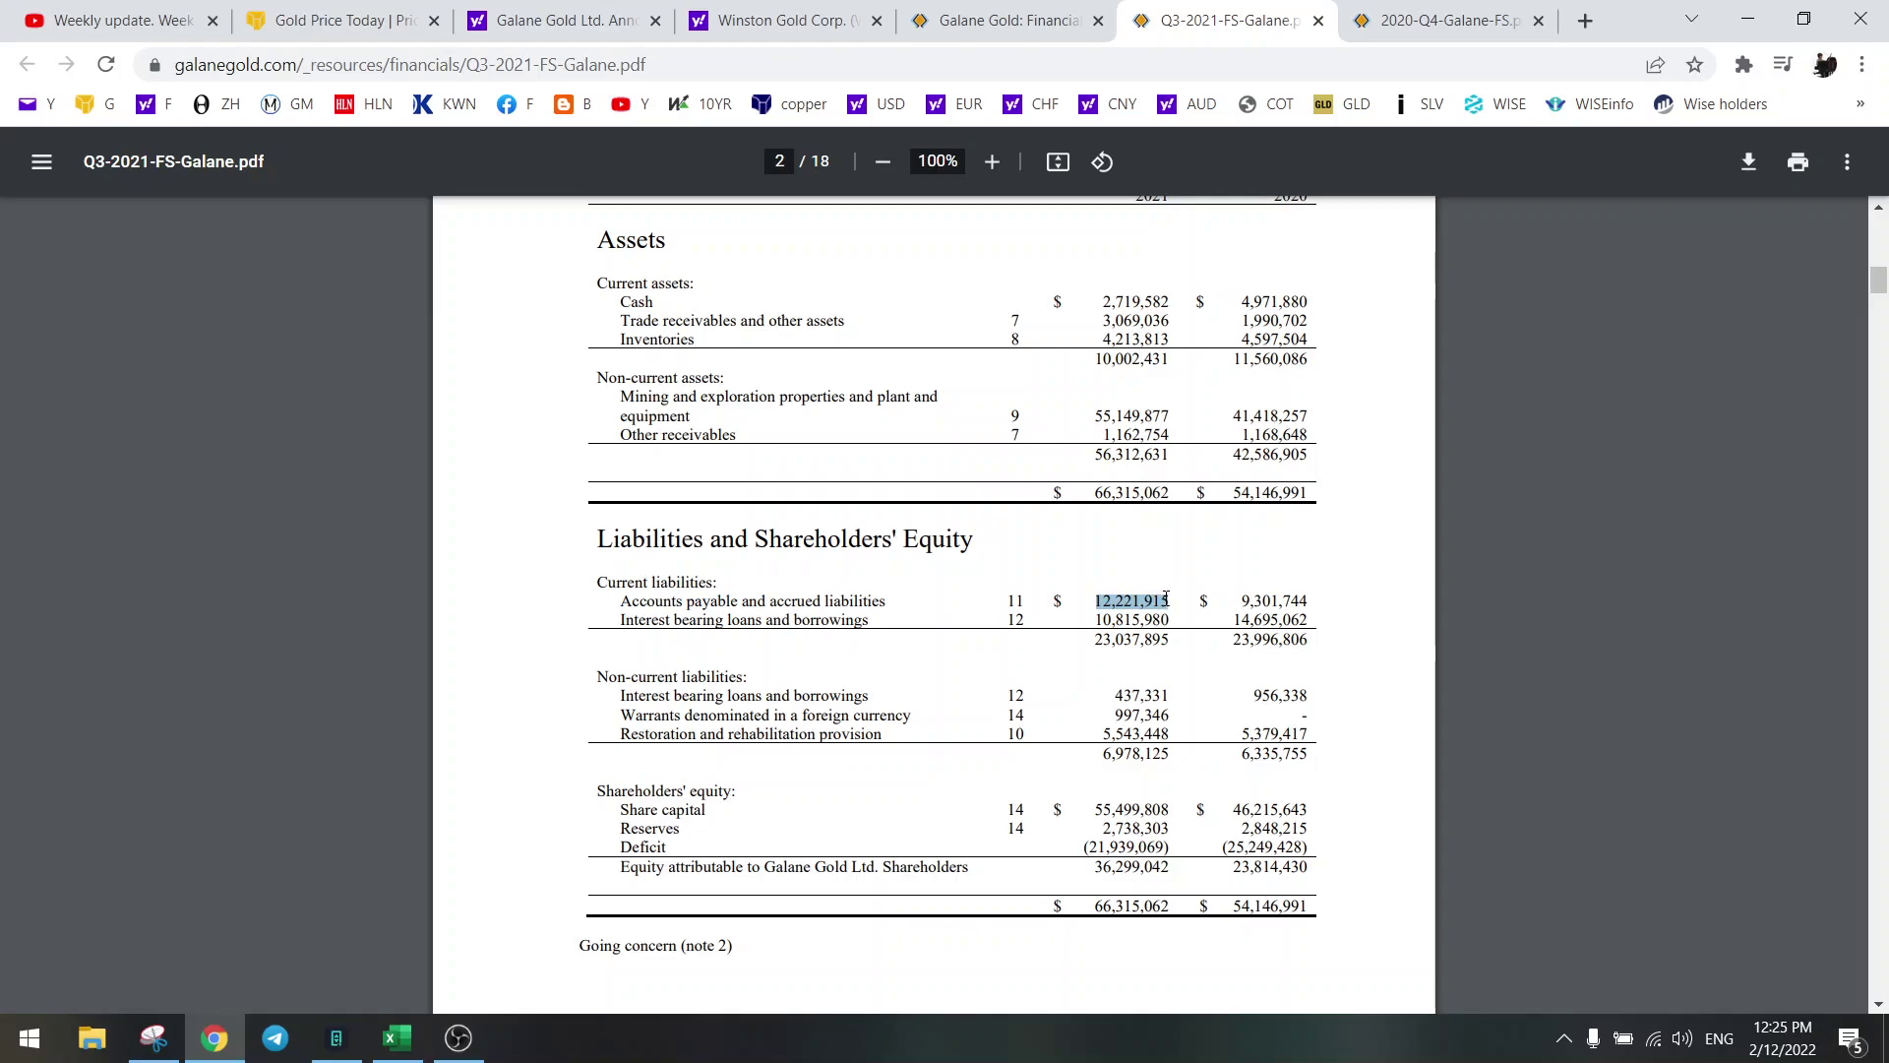
click(1103, 600)
mouse_move(1169, 600)
mouse_down()
mouse_move(1093, 600)
mouse_move(1171, 618)
mouse_up()
click(1104, 621)
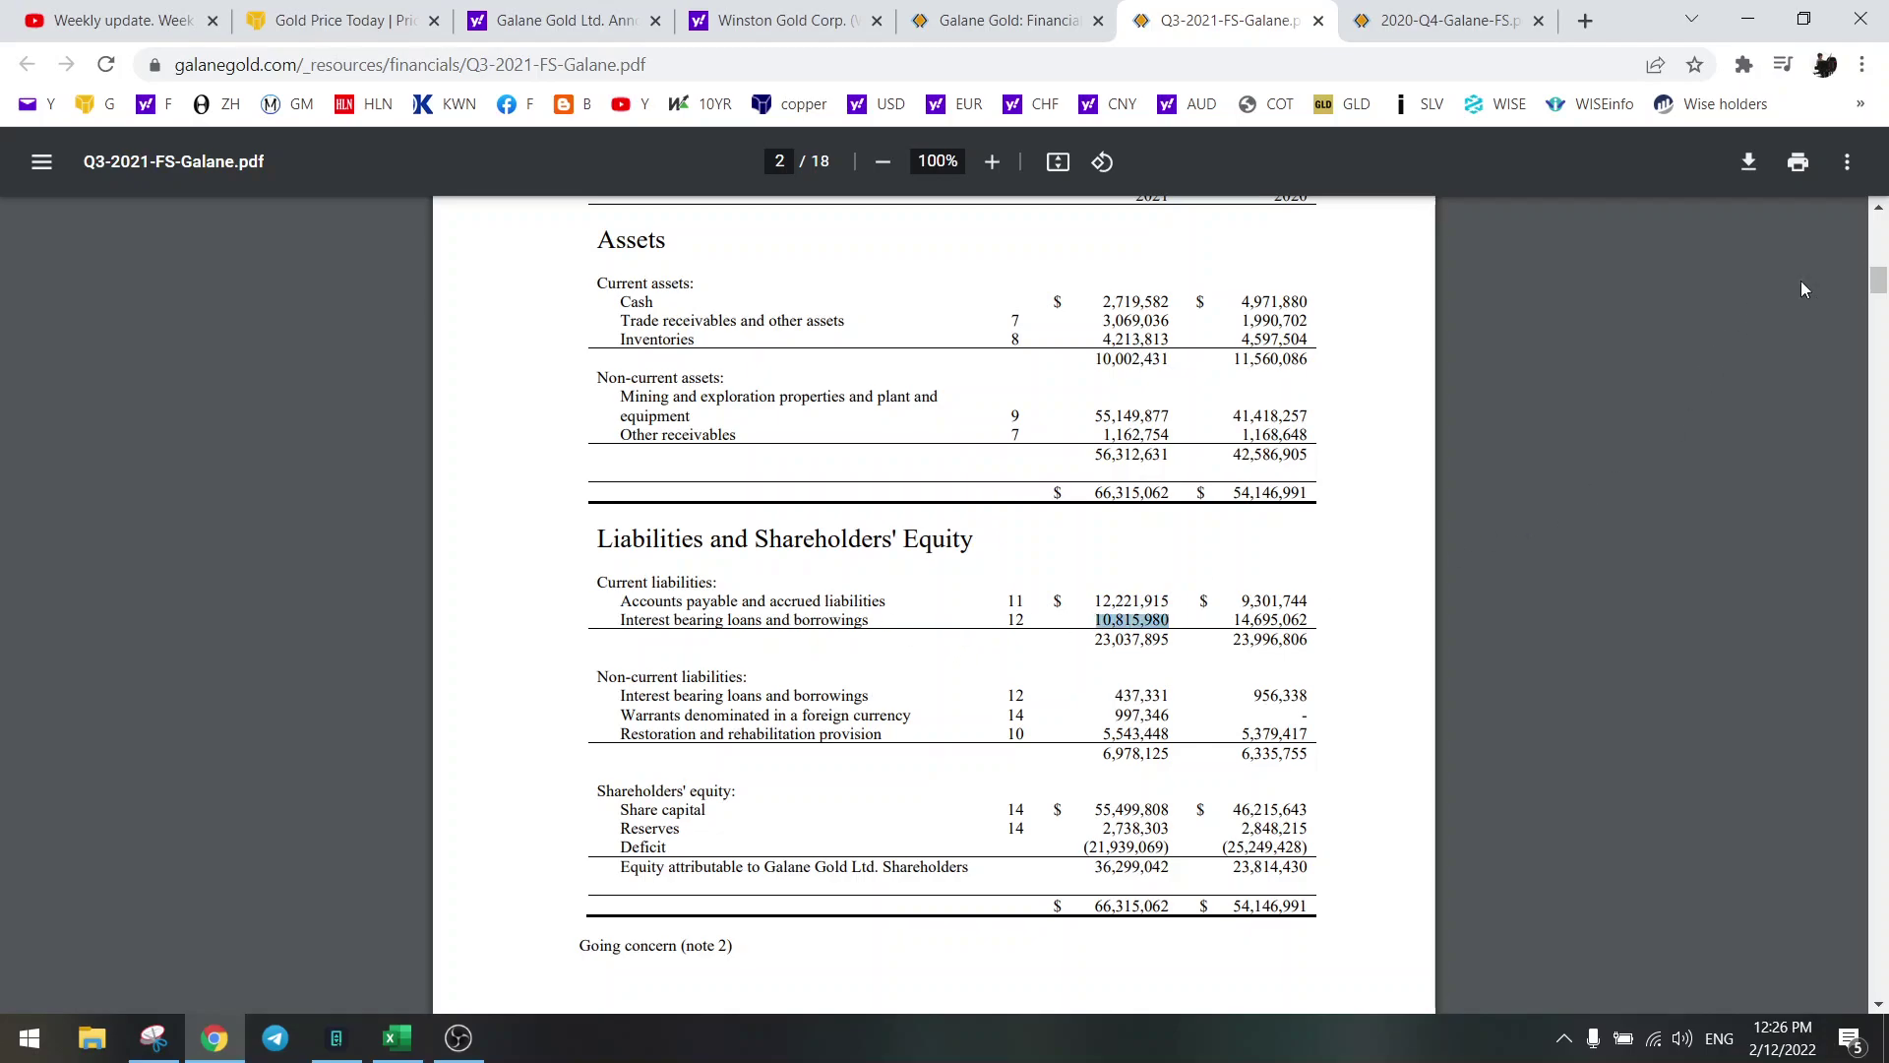
Go to note 12, Loans and borrowings, on page 11 and highlight the Mining Royalties row's label and September 30, 2021 amount.
drag(1881, 285, 1869, 653)
scroll(1021, 648, down, 1)
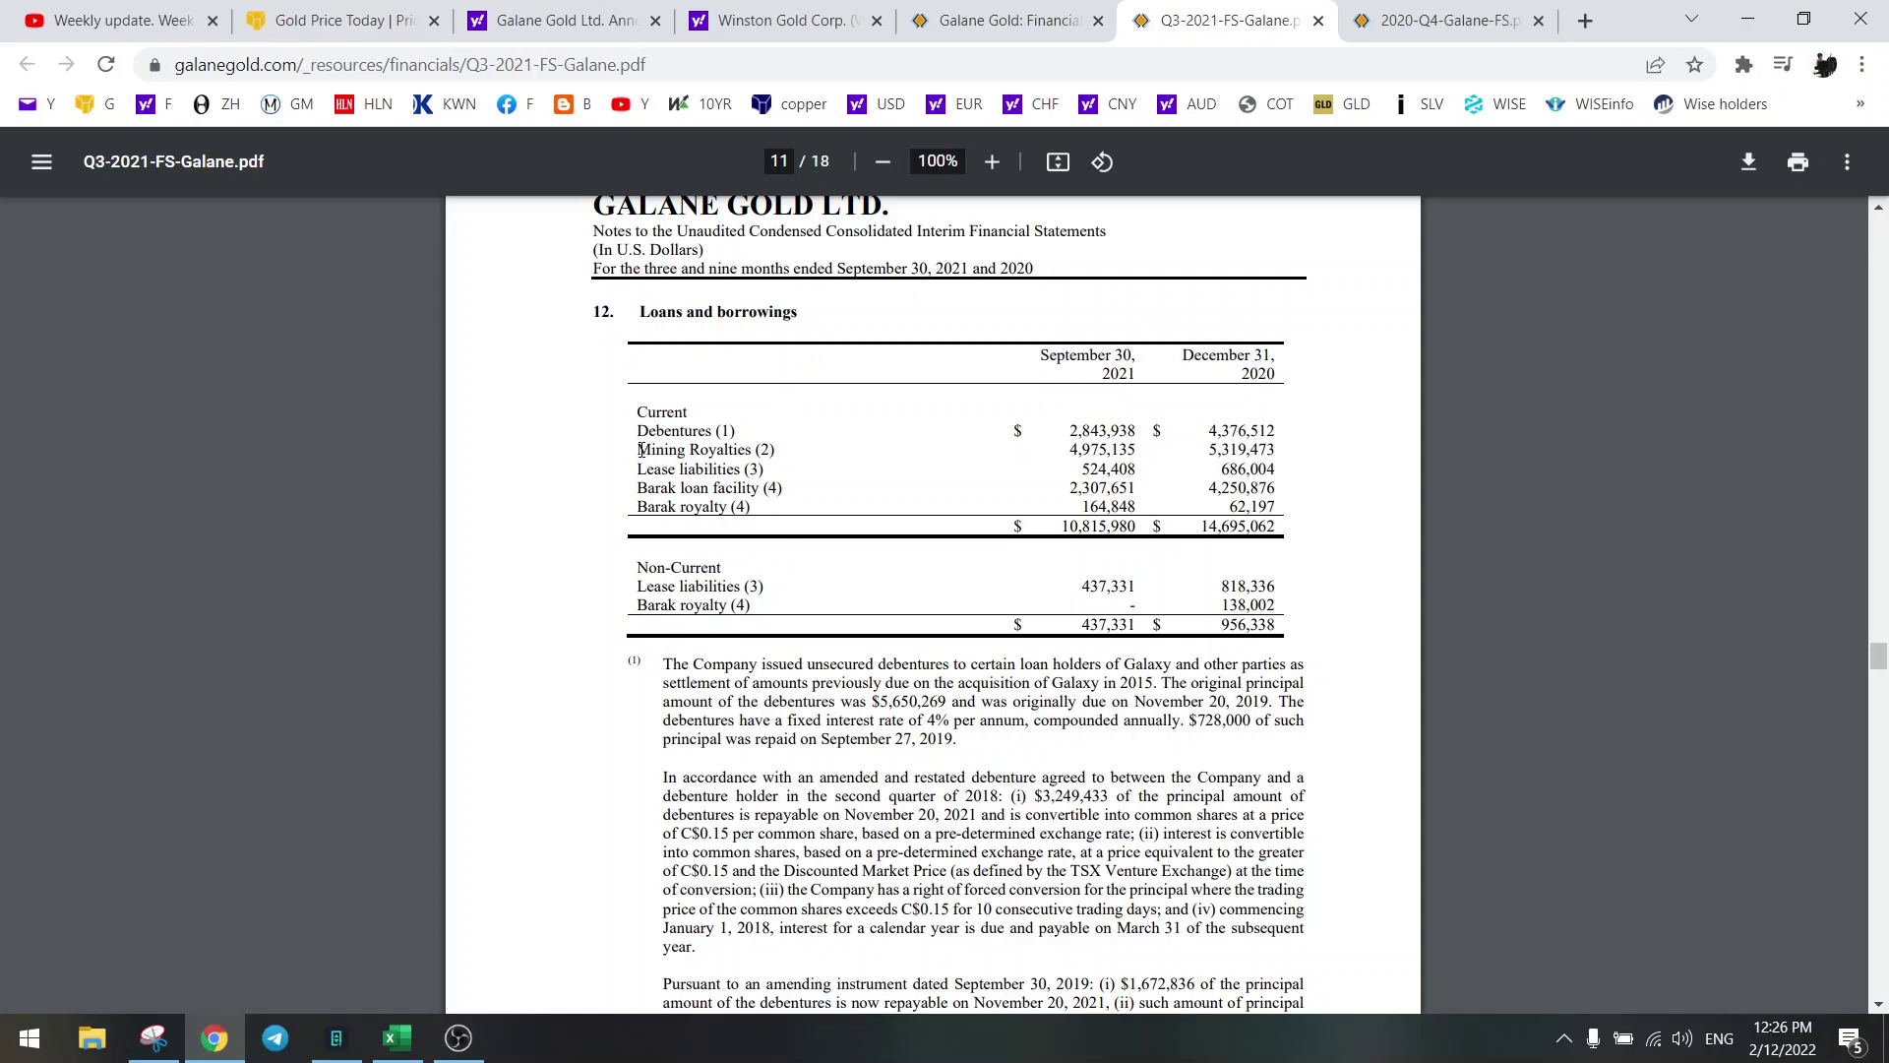
drag(640, 449, 893, 449)
mouse_move(1152, 449)
mouse_down()
mouse_move(1210, 433)
mouse_move(1142, 454)
mouse_up()
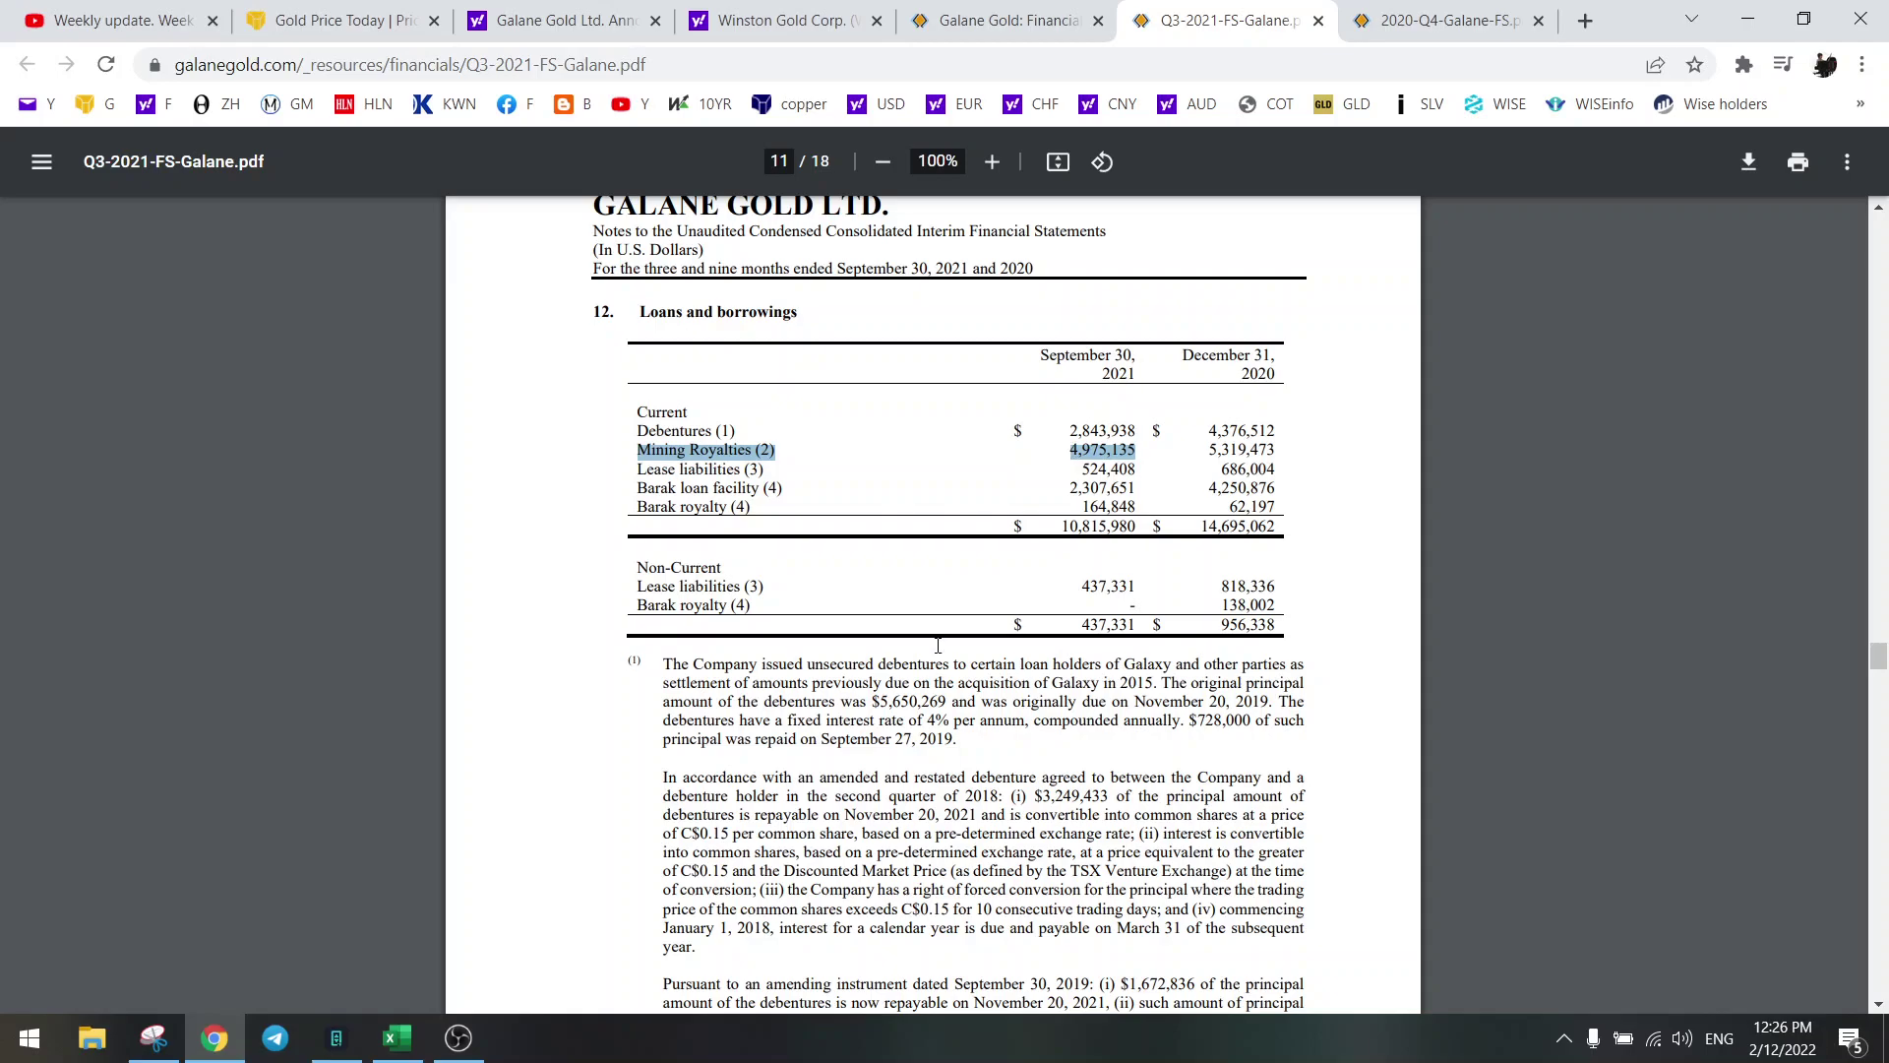
Highlight footnote 2 of note 12 on the Government of Botswana royalties and recheck the September 30, 2021 Mining Royalties amount in its table.
scroll(938, 645, down, 1)
scroll(777, 522, down, 7)
scroll(754, 585, down, 6)
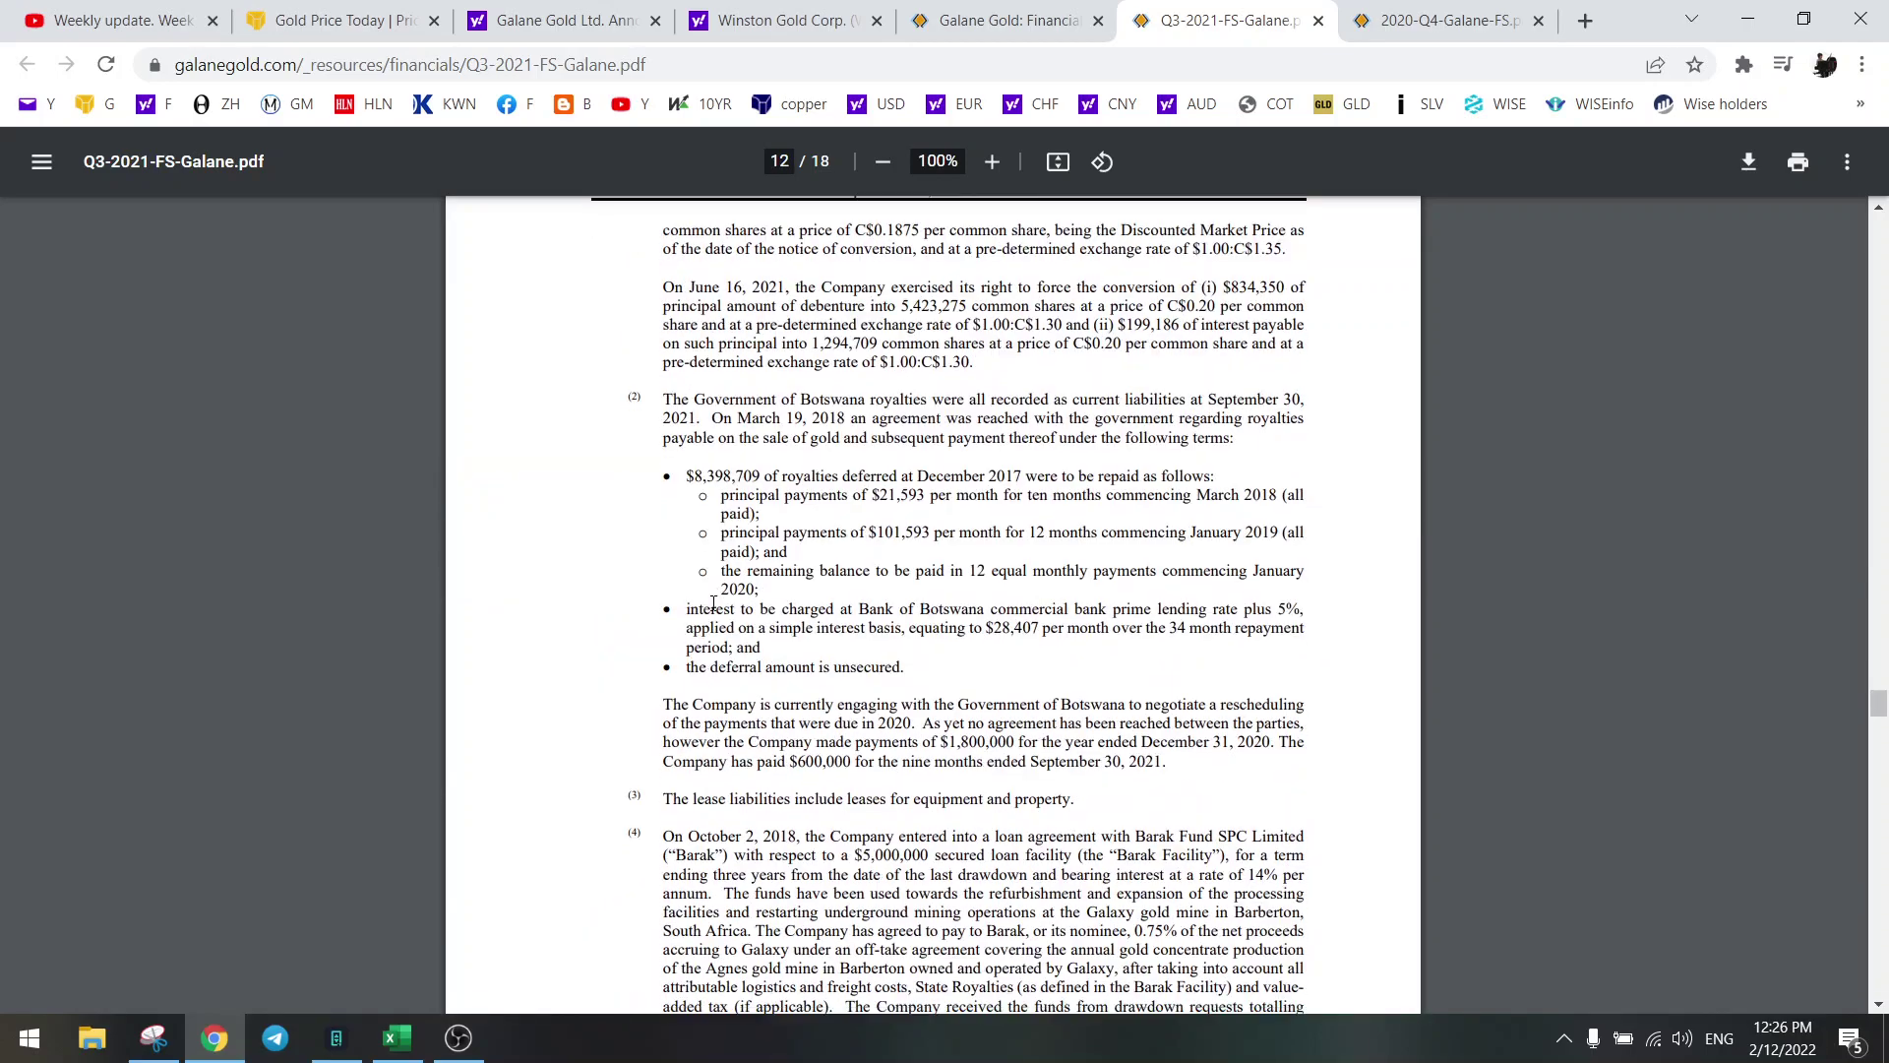
drag(708, 395, 1088, 666)
click(844, 611)
scroll(793, 476, up, 18)
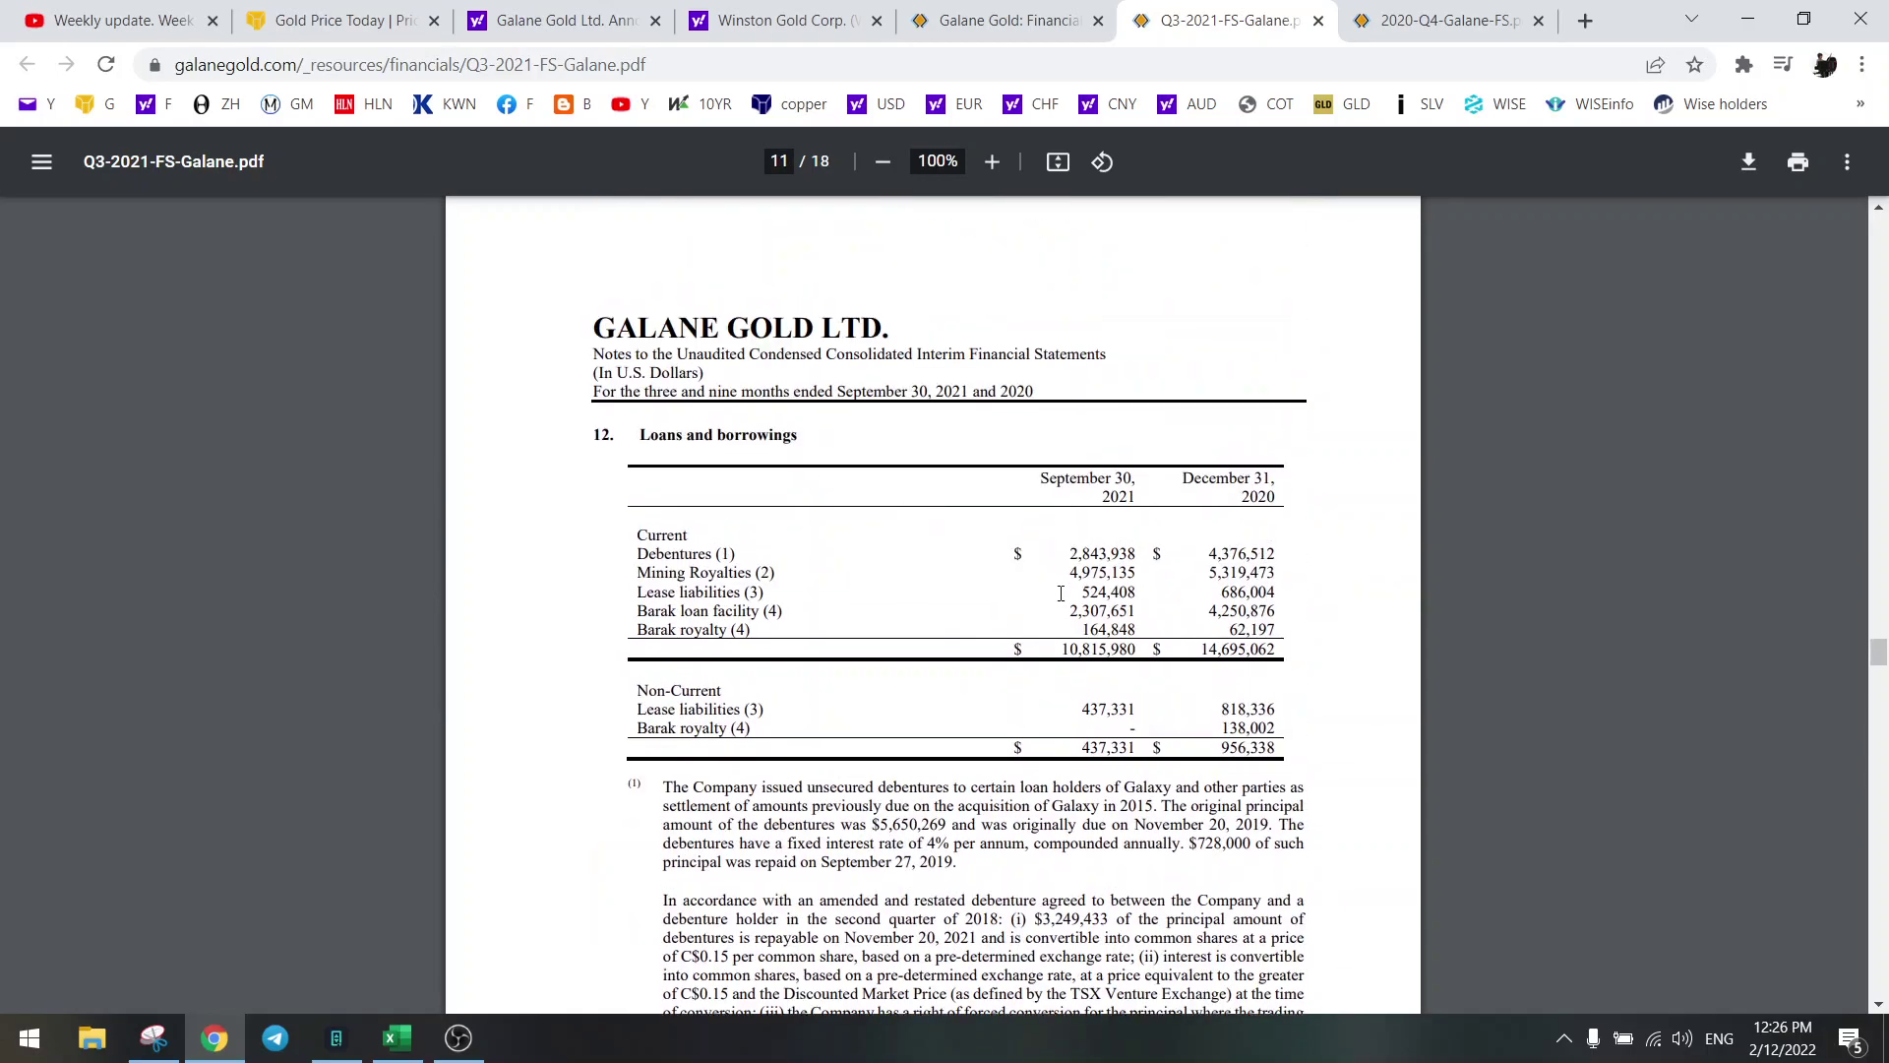
drag(1072, 574, 1144, 574)
Return to the statement of financial position on page 2 and highlight the September 30, 2021 restoration and rehabilitation provision.
drag(1880, 655, 1879, 267)
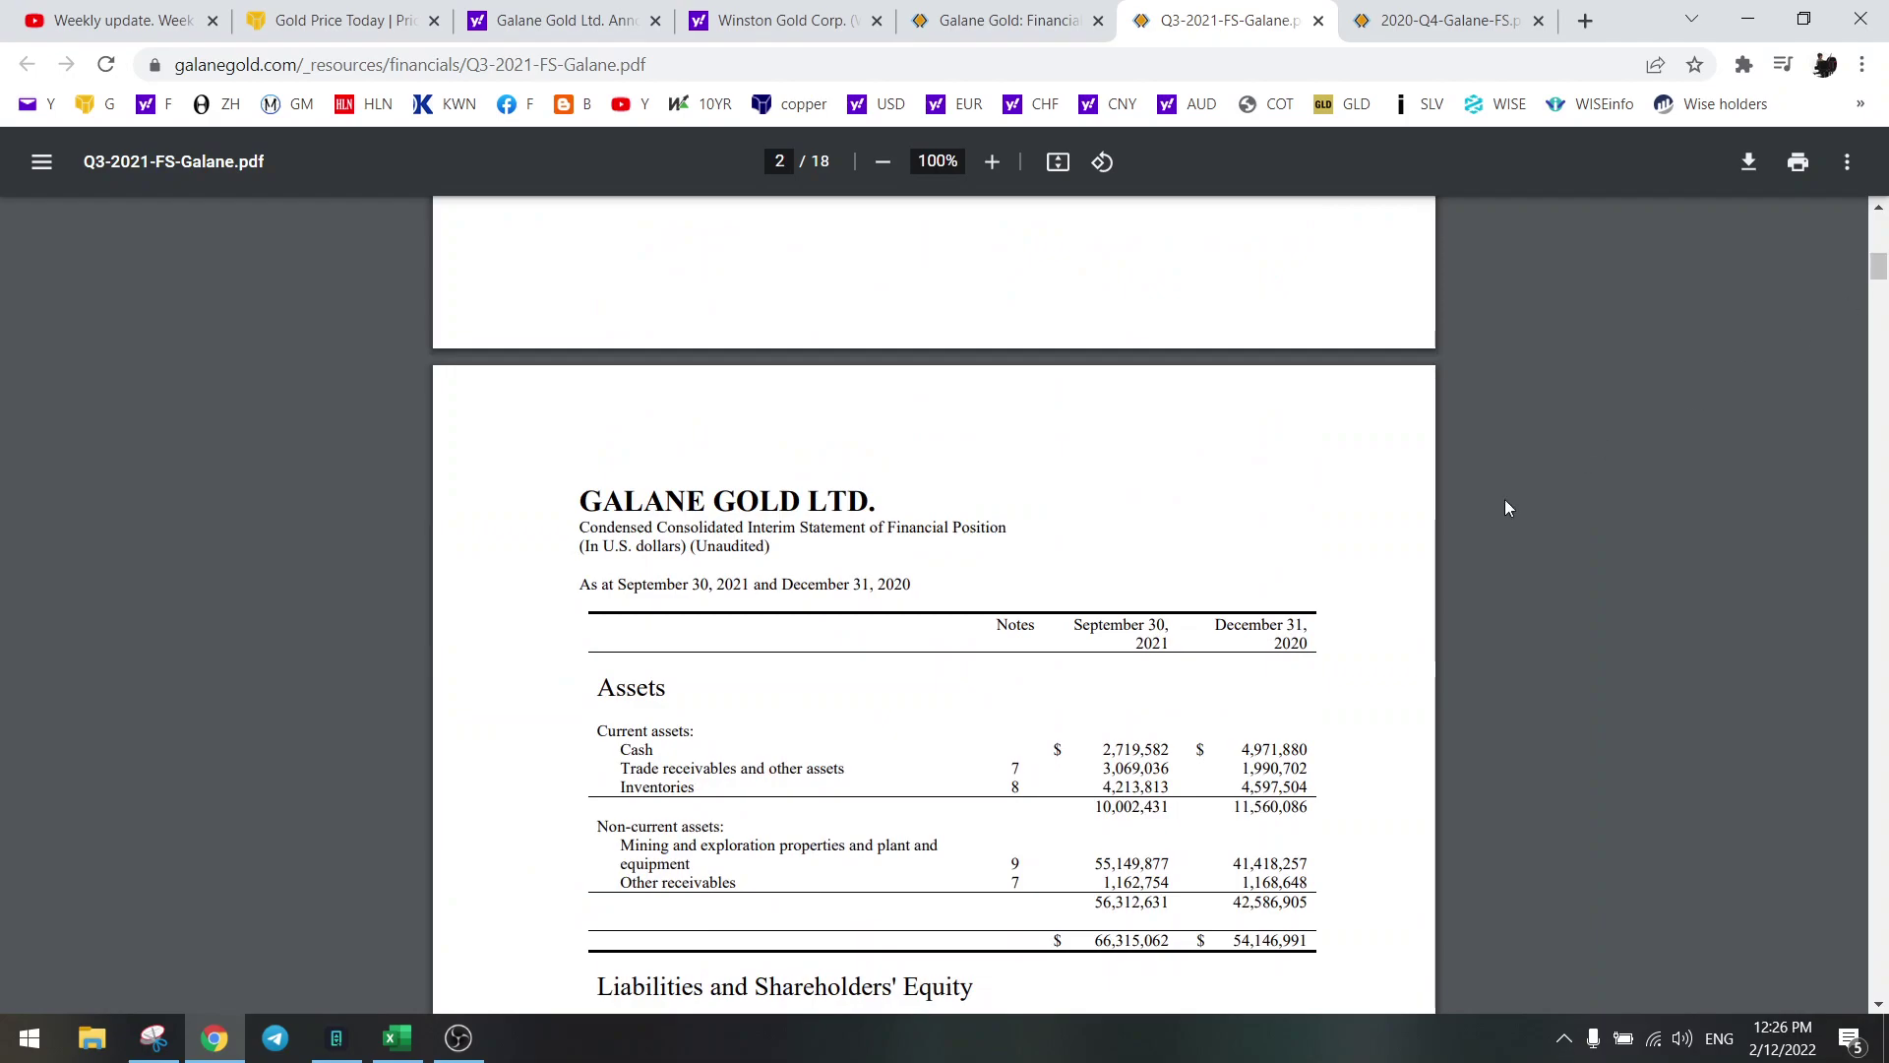
scroll(1478, 519, down, 5)
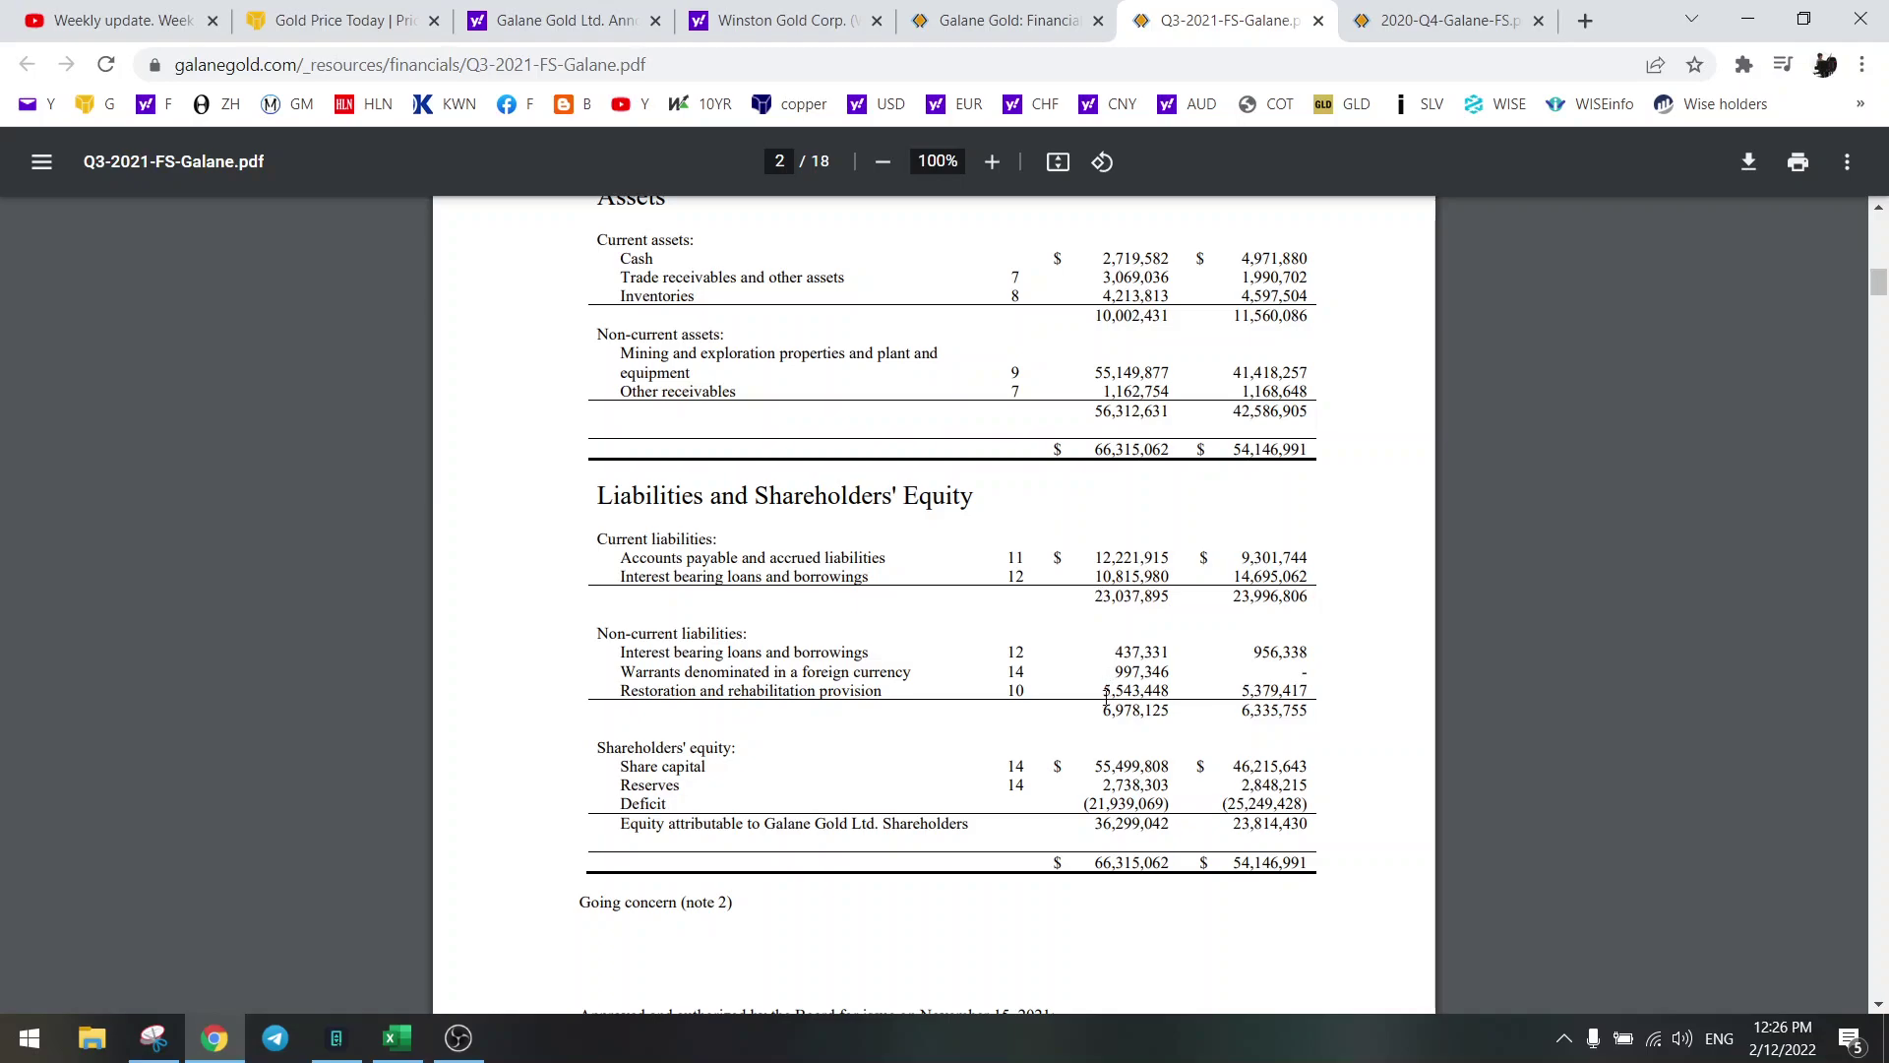
drag(1101, 687, 1171, 688)
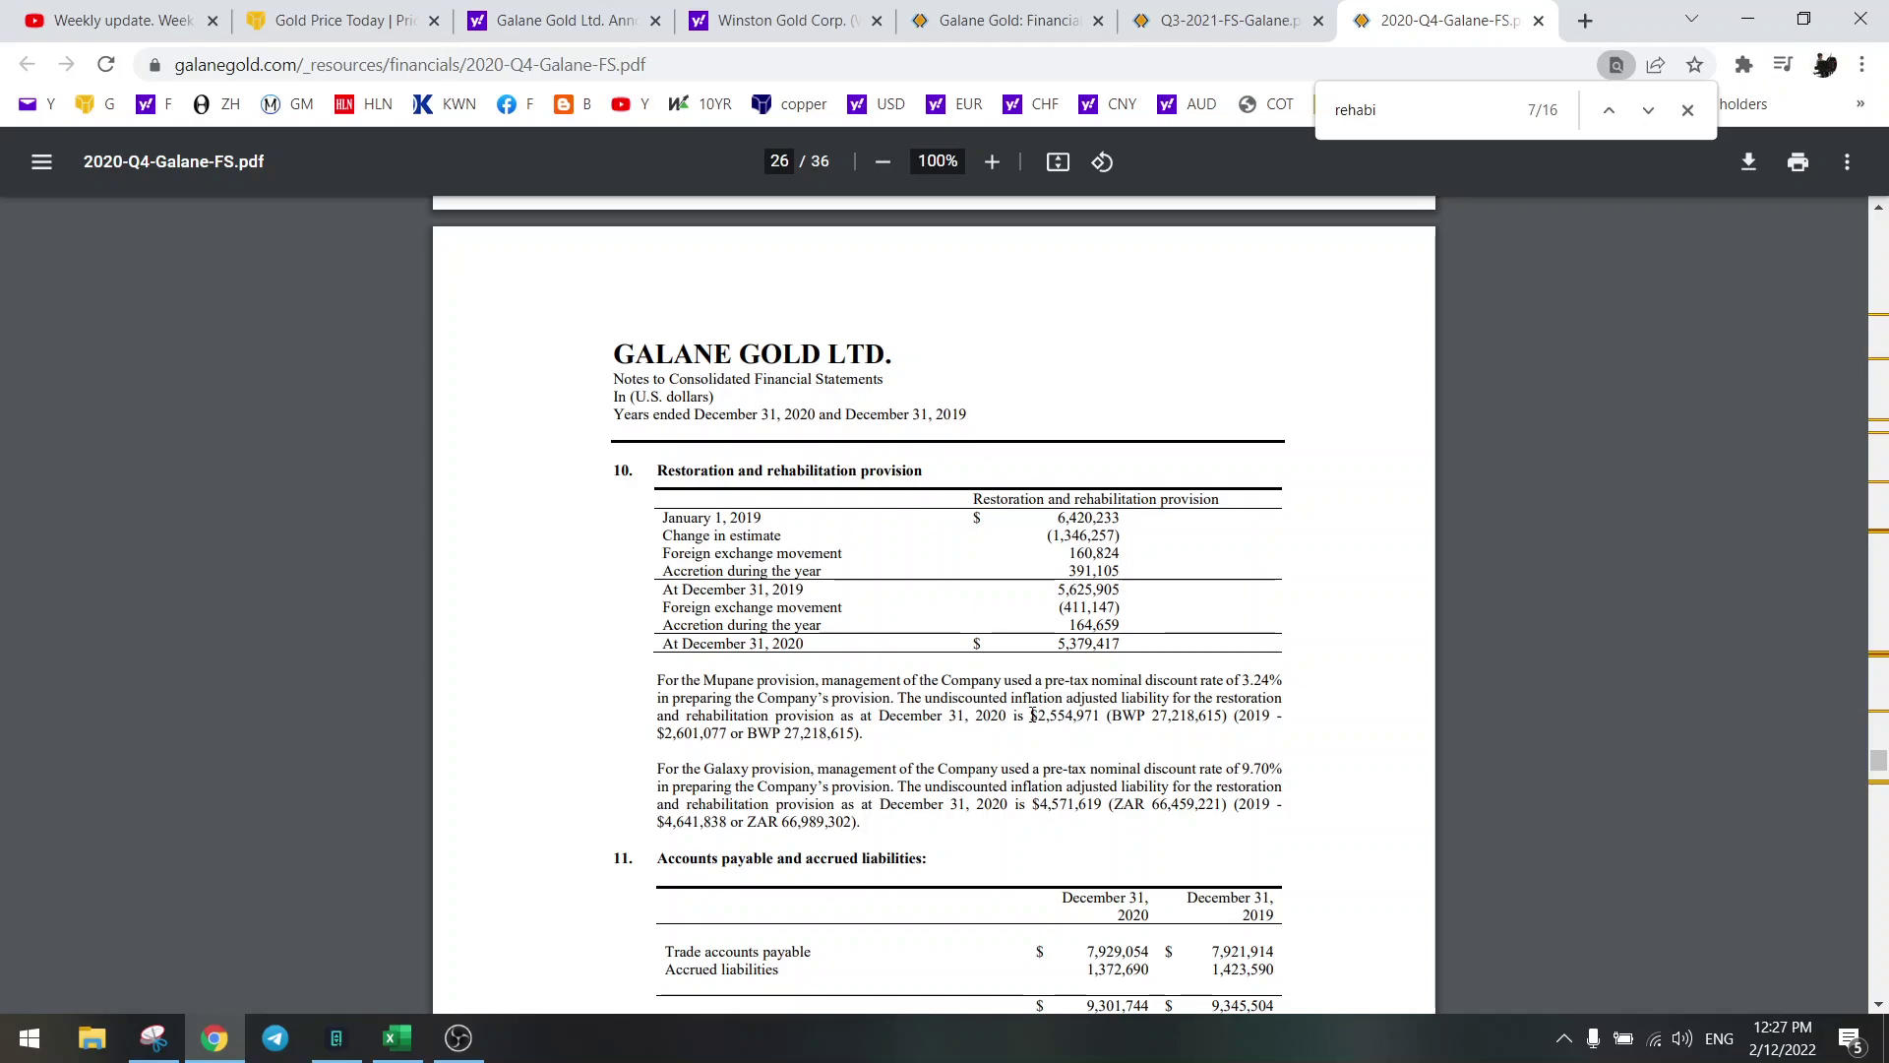
In note 10 of the 2020 Q4 Galane financial statements PDF, highlight the undiscounted Mupane and Galaxy restoration liabilities as at December 31, 2020.
drag(1030, 715, 1111, 715)
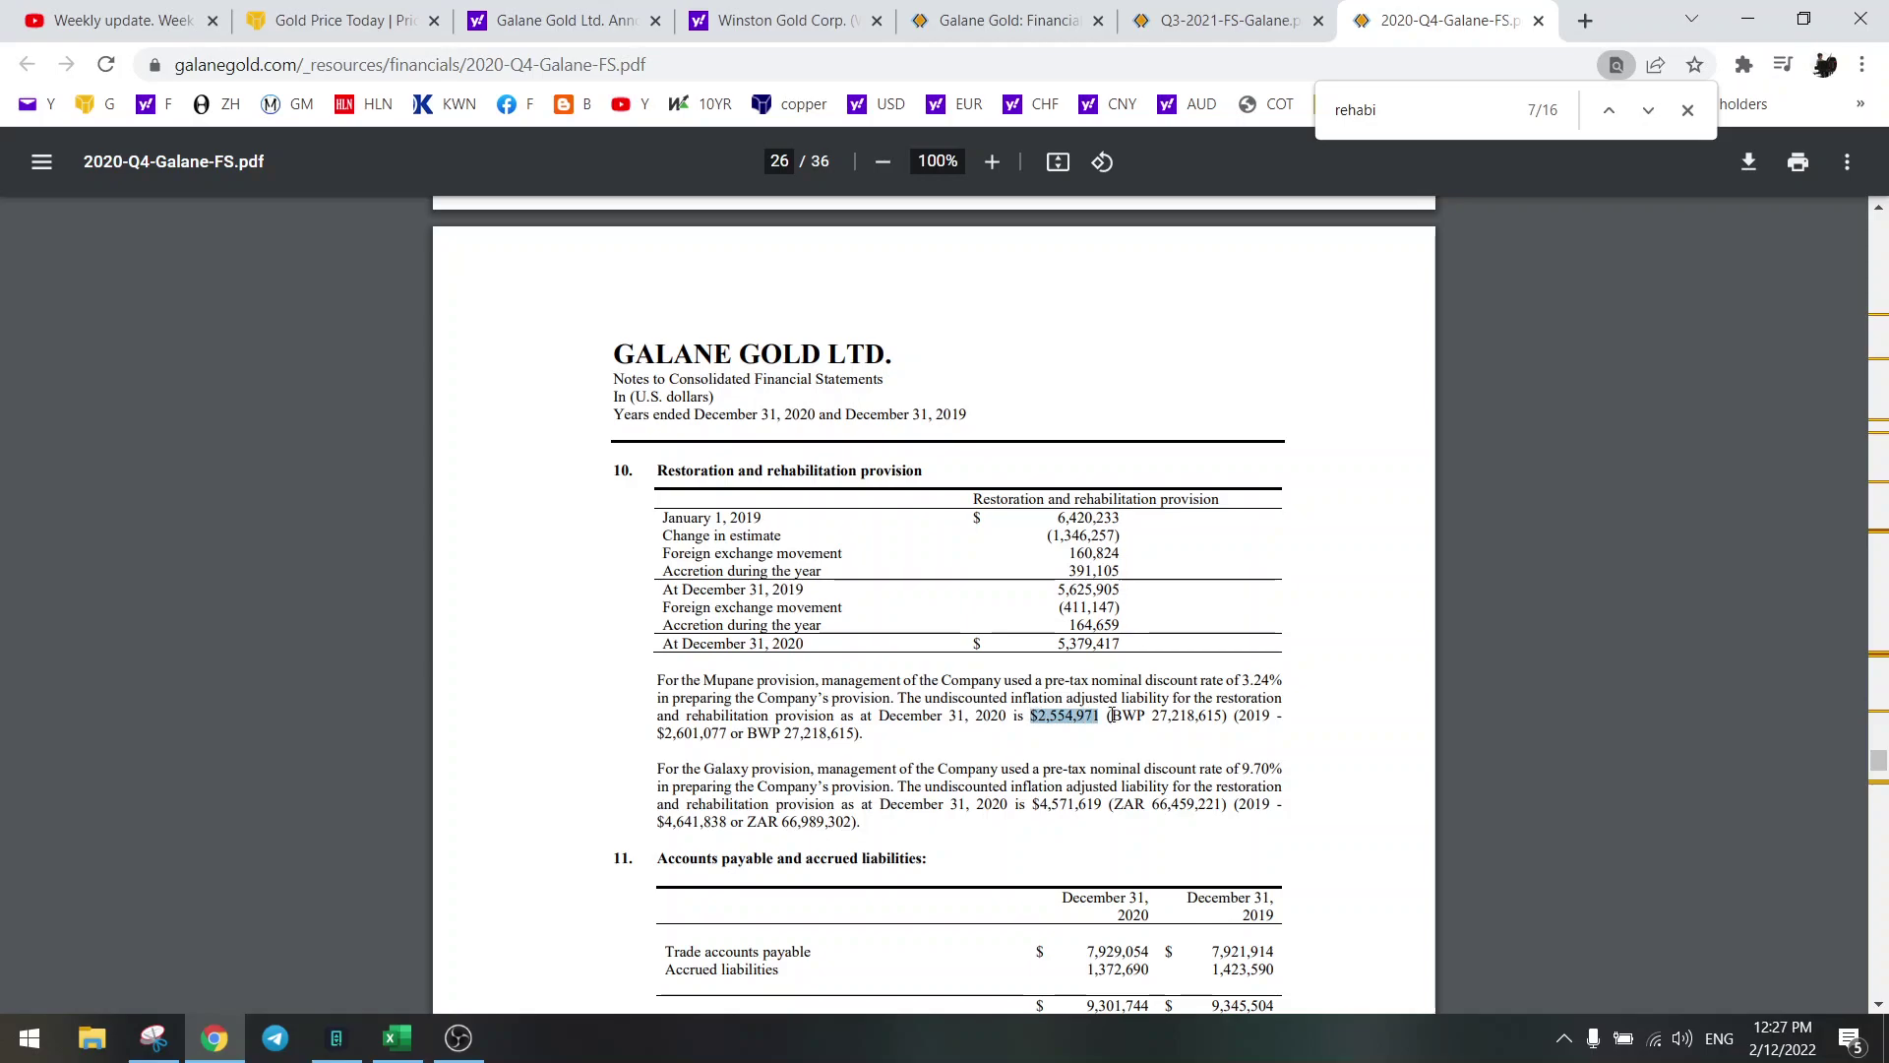
drag(1033, 803, 1114, 804)
click(1044, 804)
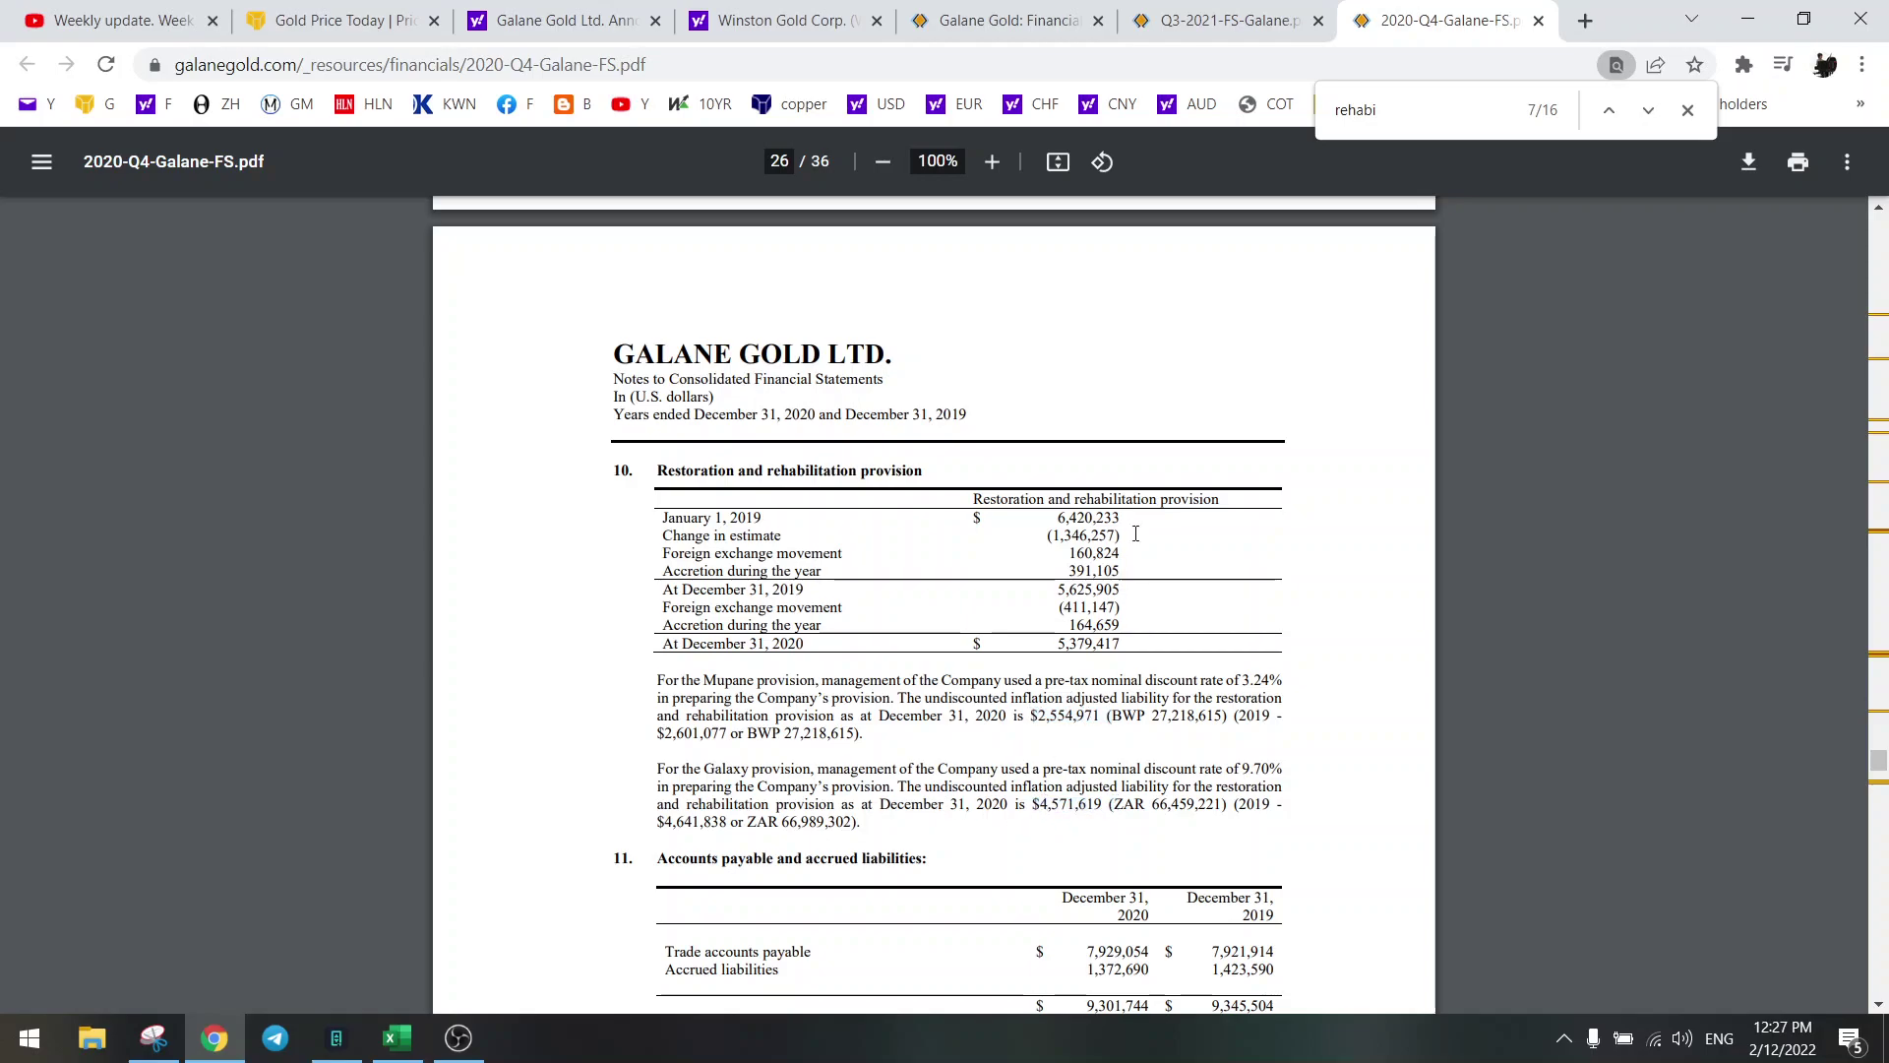
Switch back to the Q3 2021 statements PDF and highlight Botswana's September 30, 2021 balance in note 17, Segmented information, on page 18.
click(1215, 26)
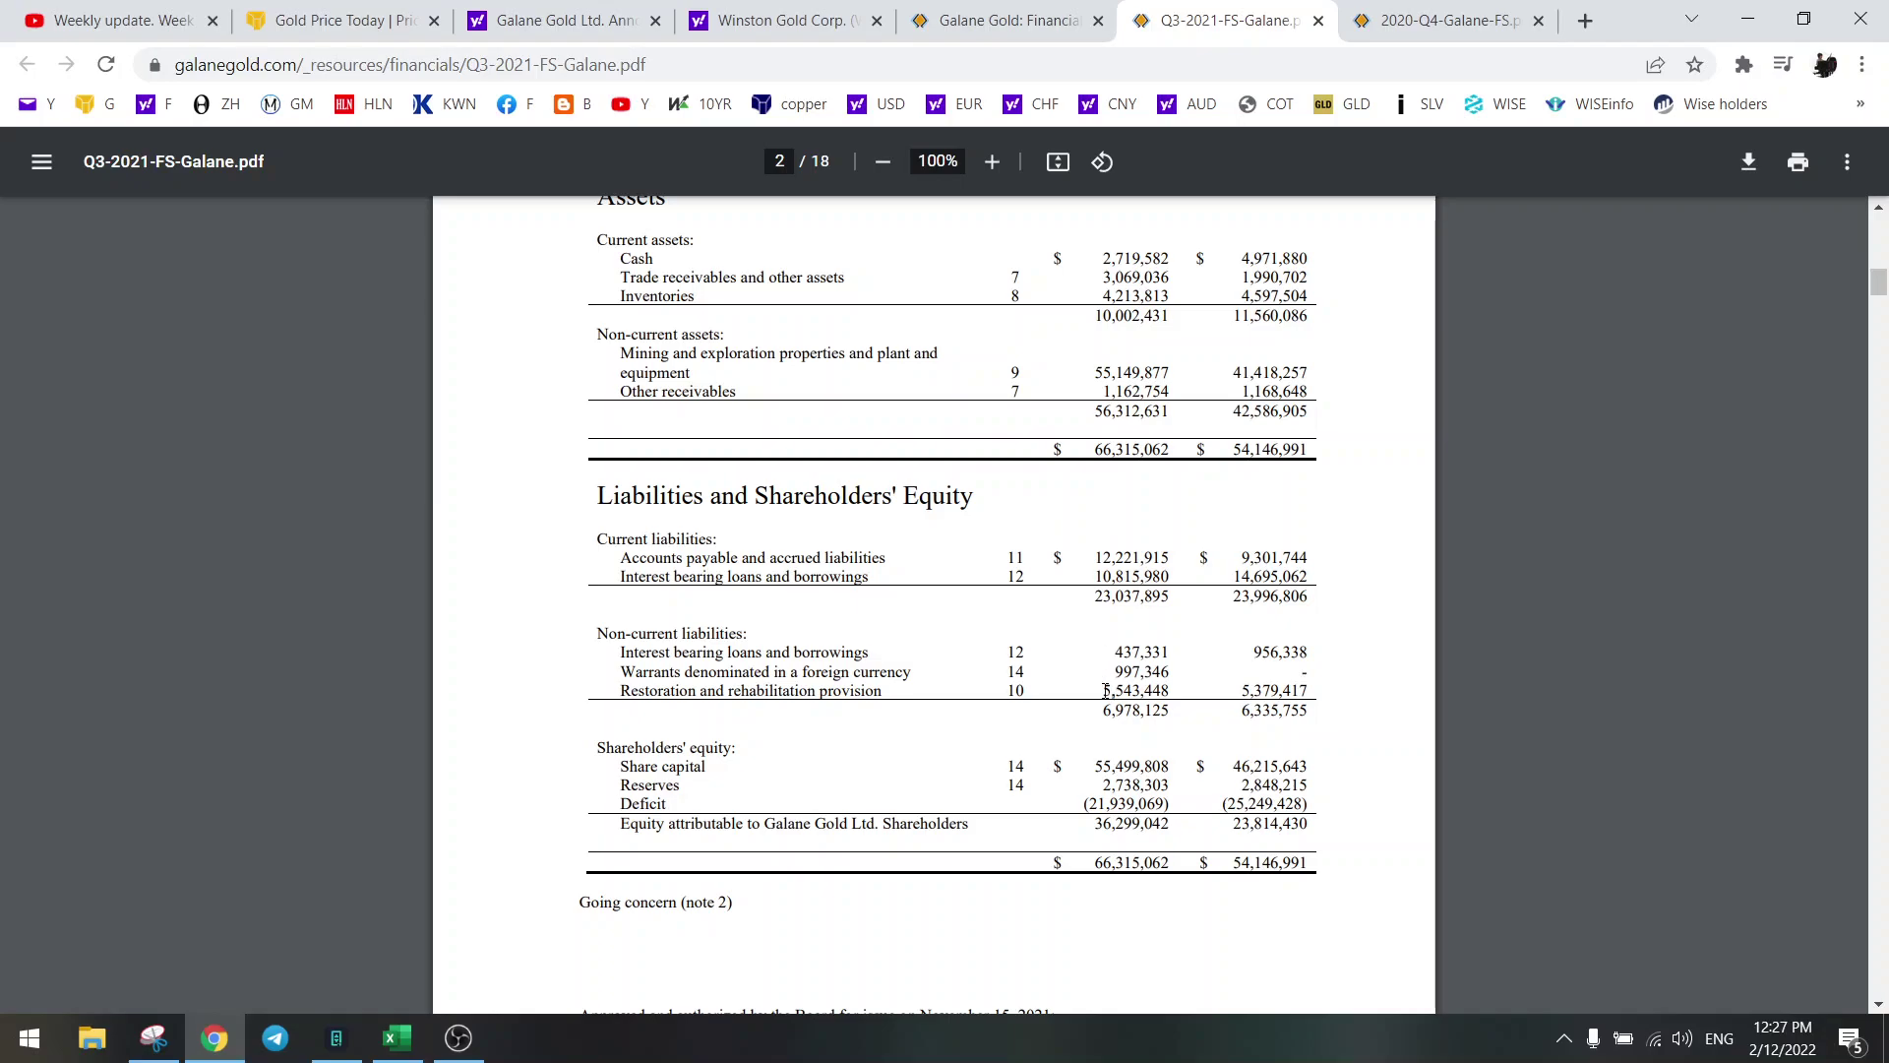
mouse_move(1128, 690)
mouse_down()
mouse_move(598, 635)
mouse_move(679, 576)
mouse_move(1133, 689)
mouse_up()
drag(1869, 287, 1871, 978)
drag(1101, 715, 1167, 740)
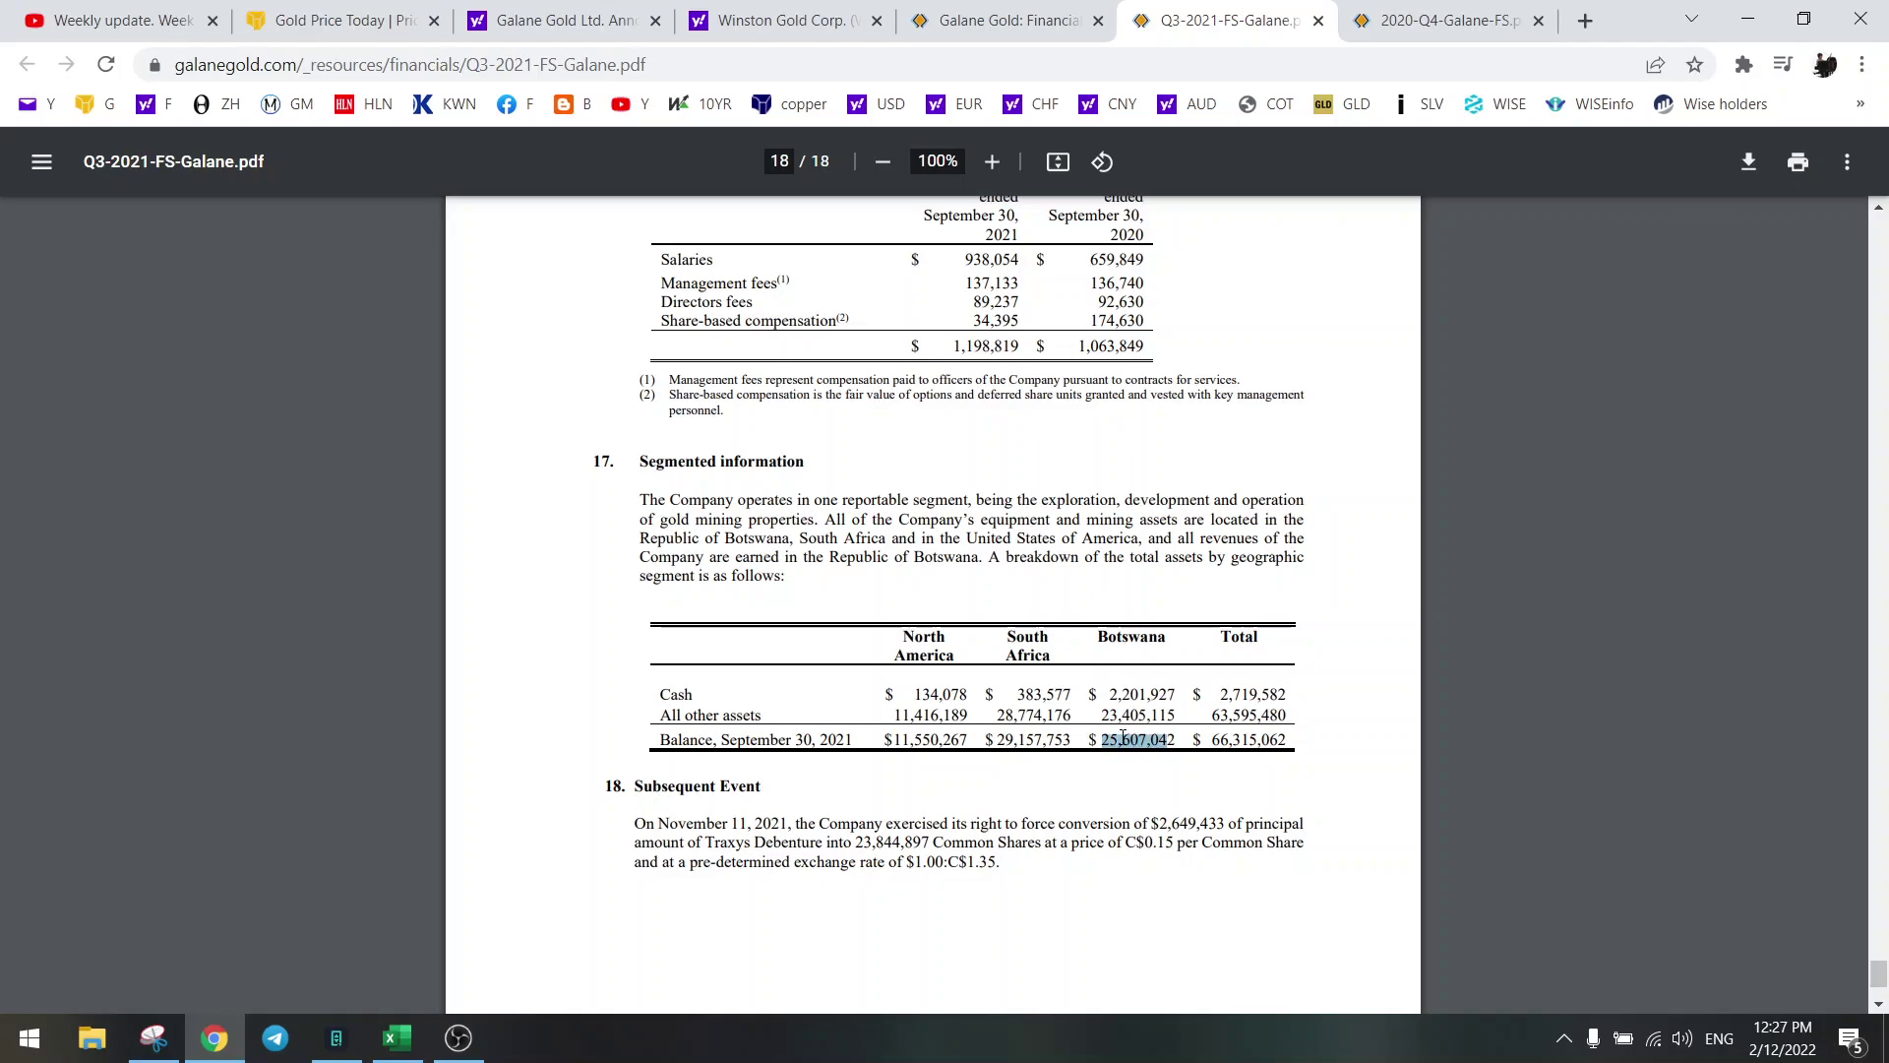
click(1123, 738)
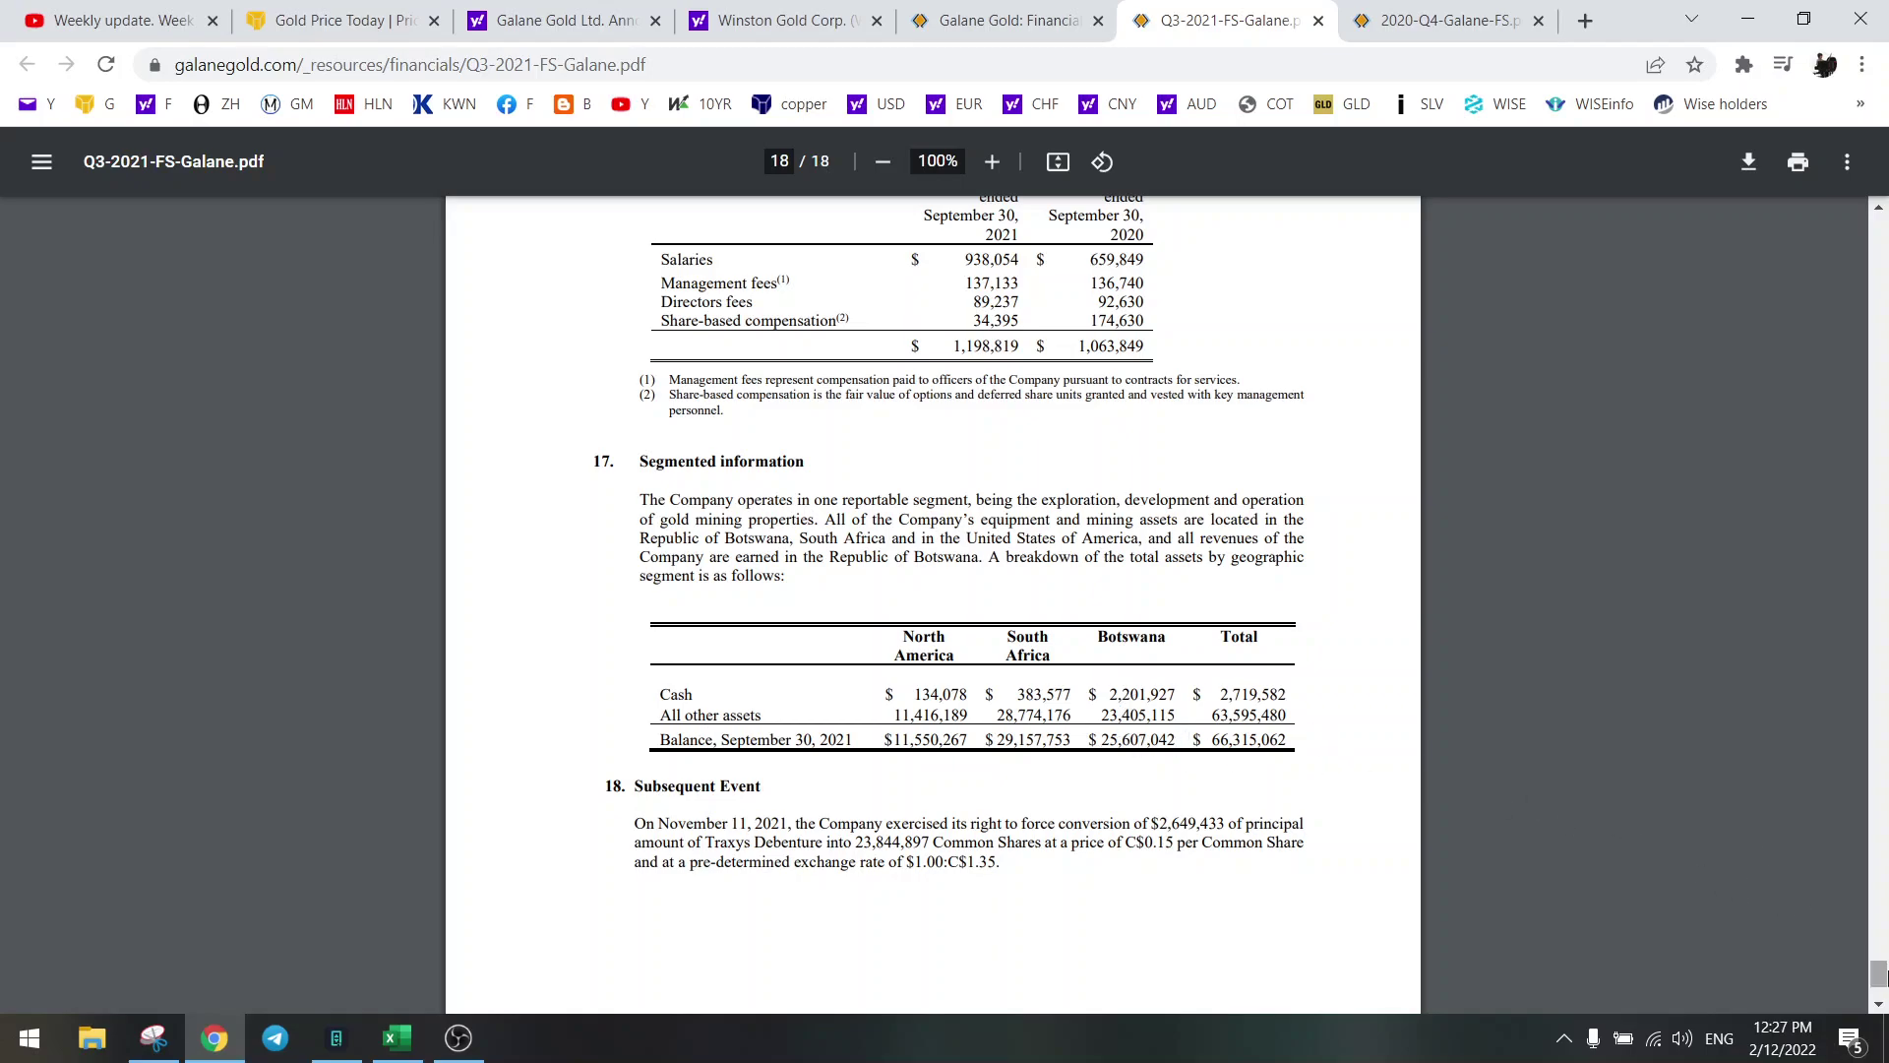
Go back to the statement of financial position on page 2 and highlight total current liabilities for September 30, 2021.
drag(1879, 974, 1879, 284)
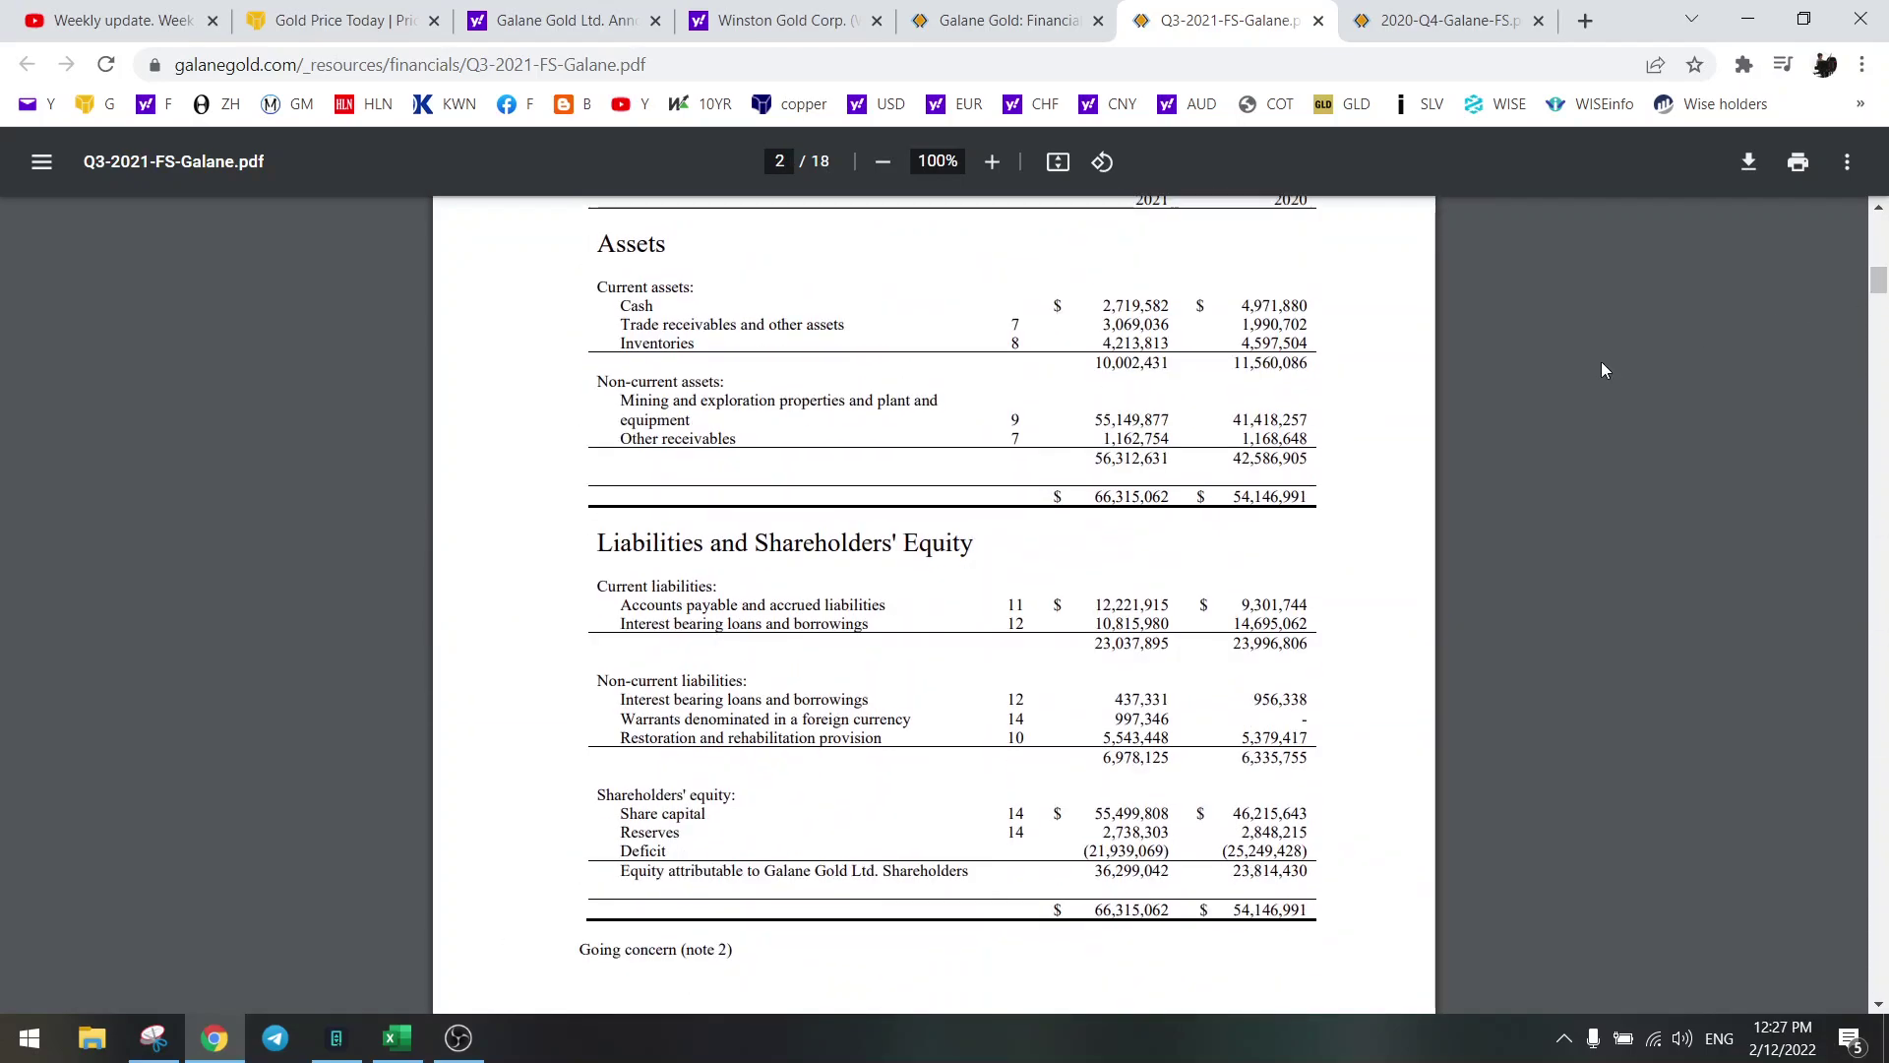
scroll(1161, 423, up, 1)
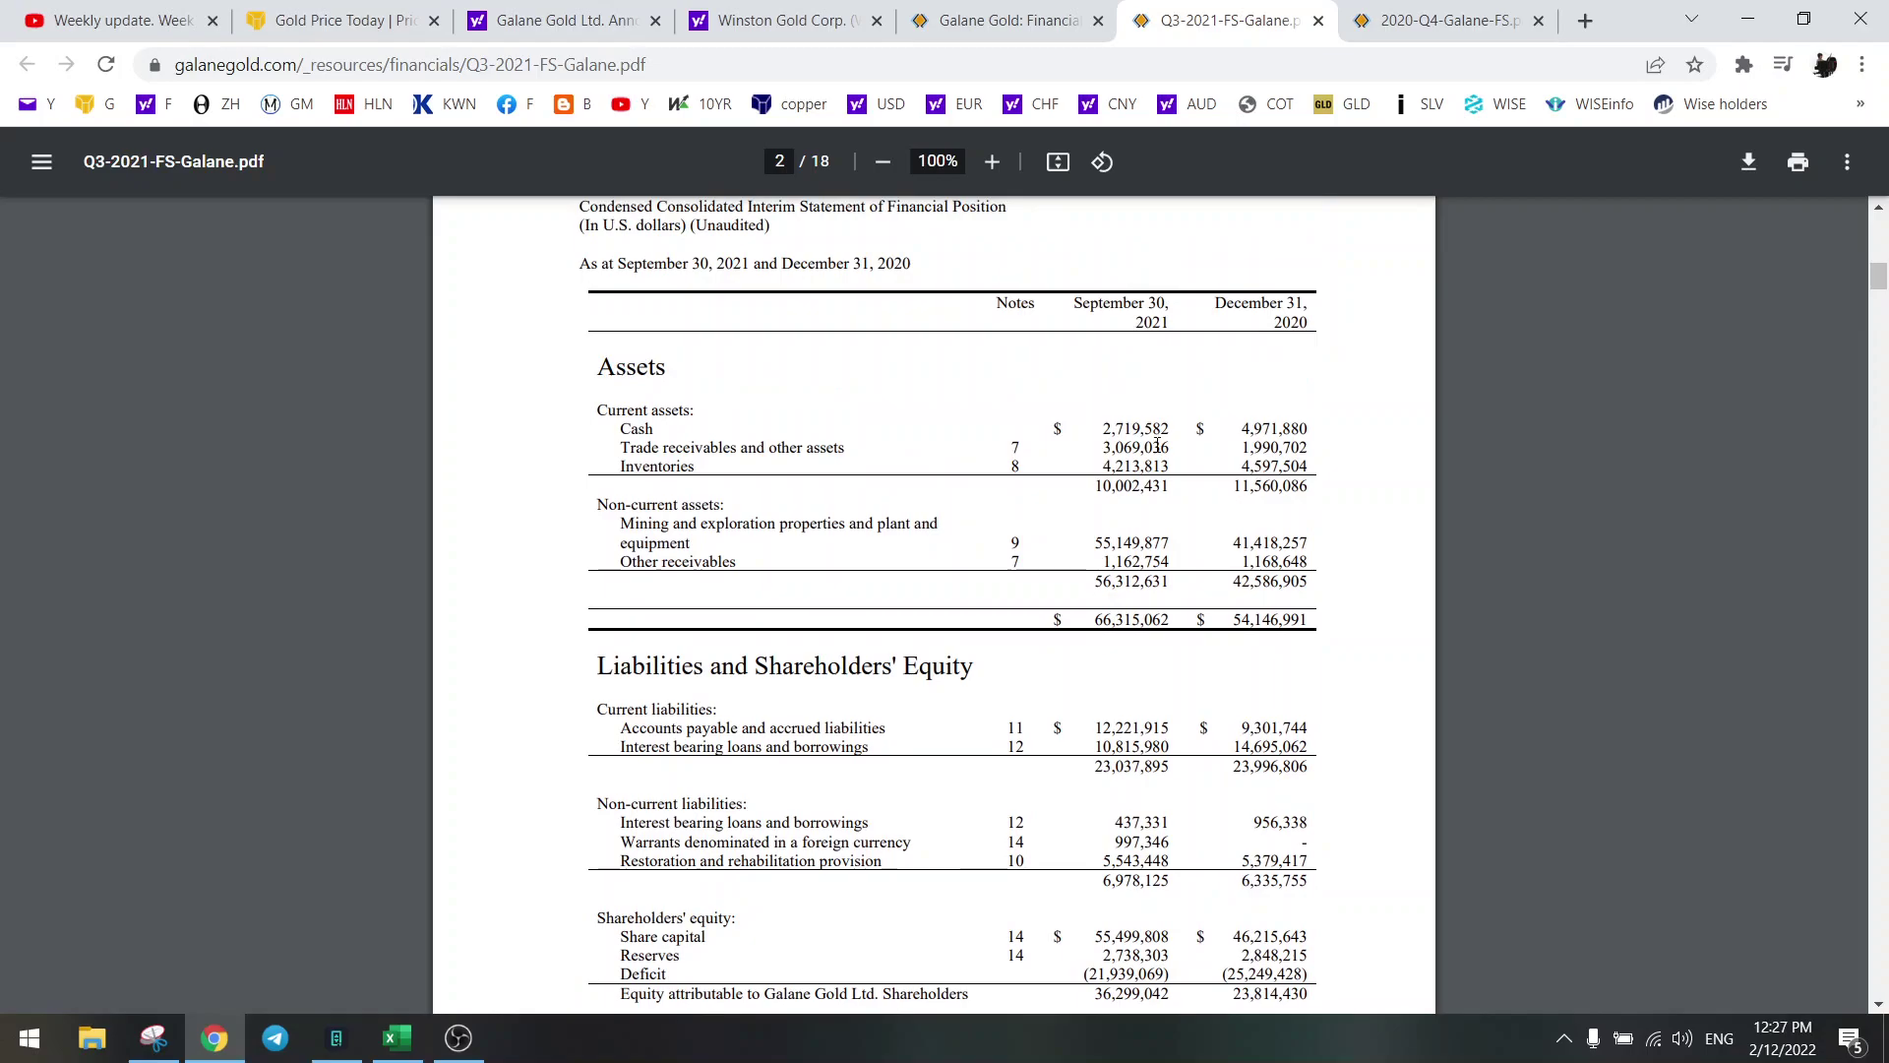
scroll(1129, 544, down, 1)
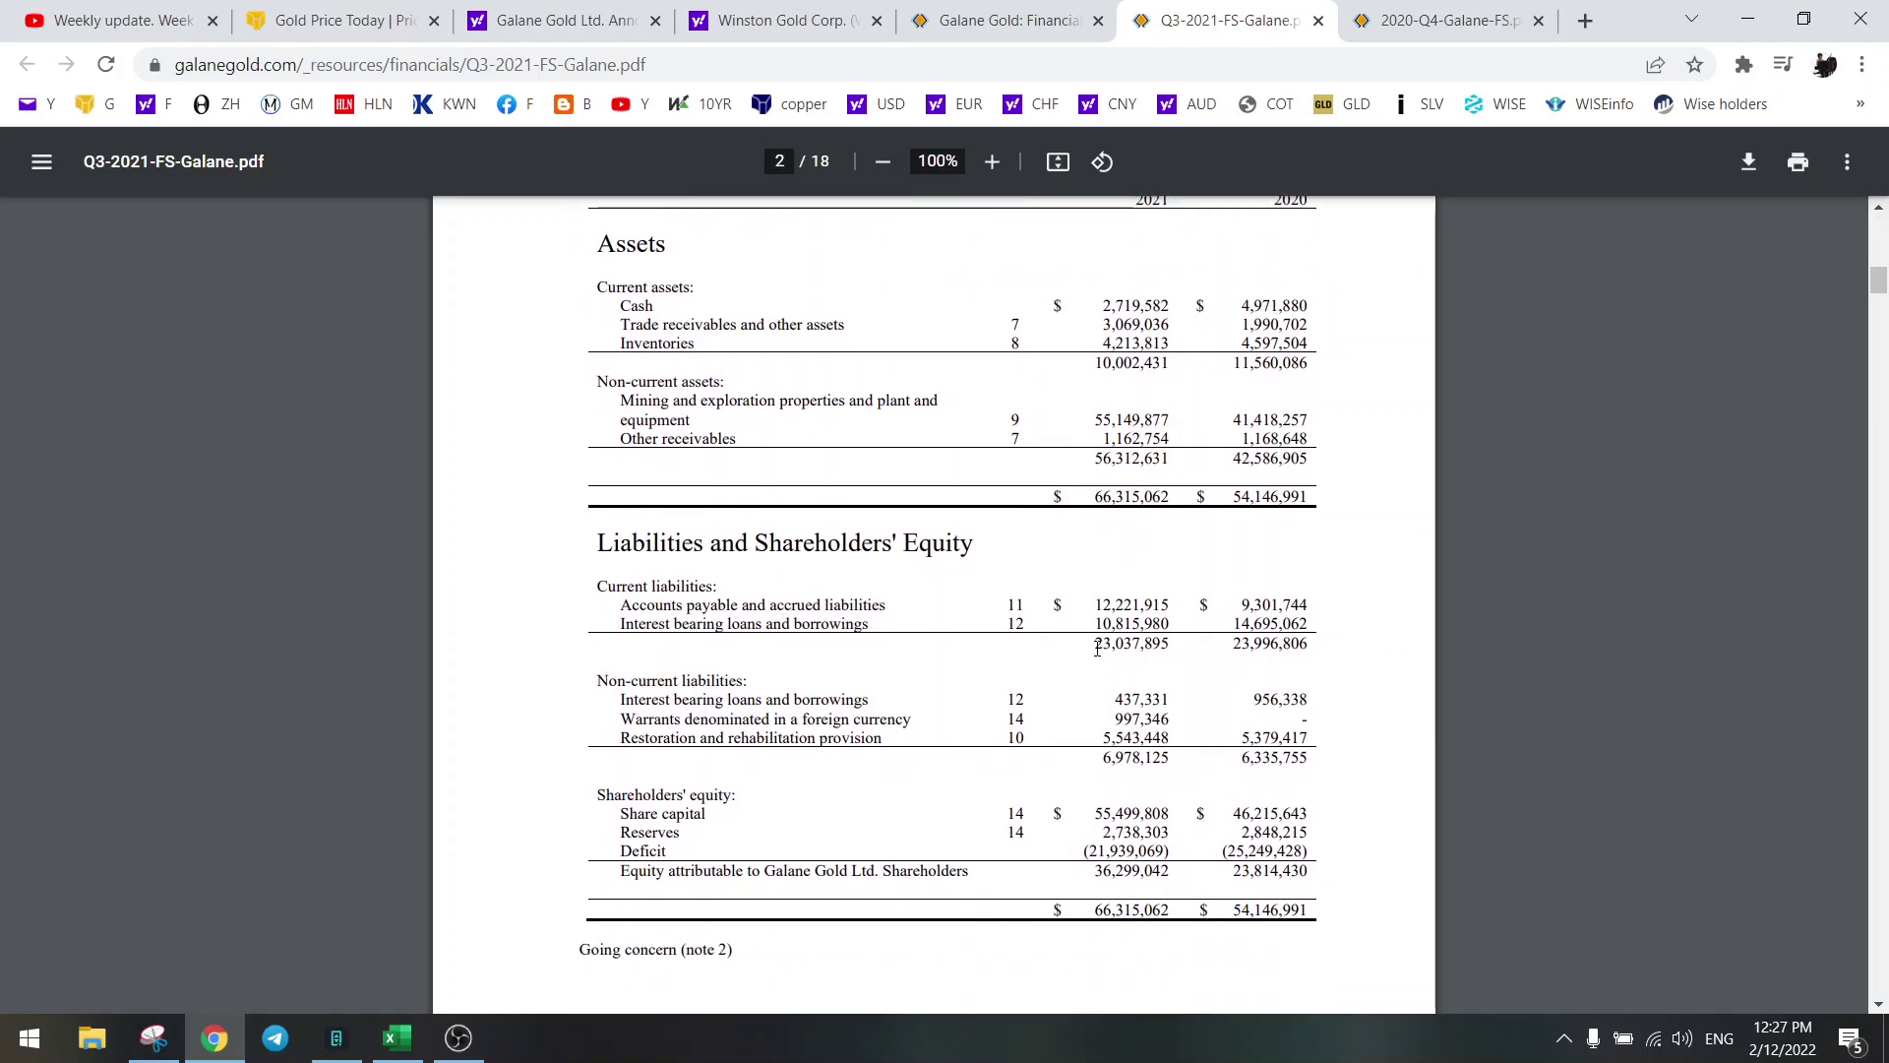
drag(1094, 645, 1177, 644)
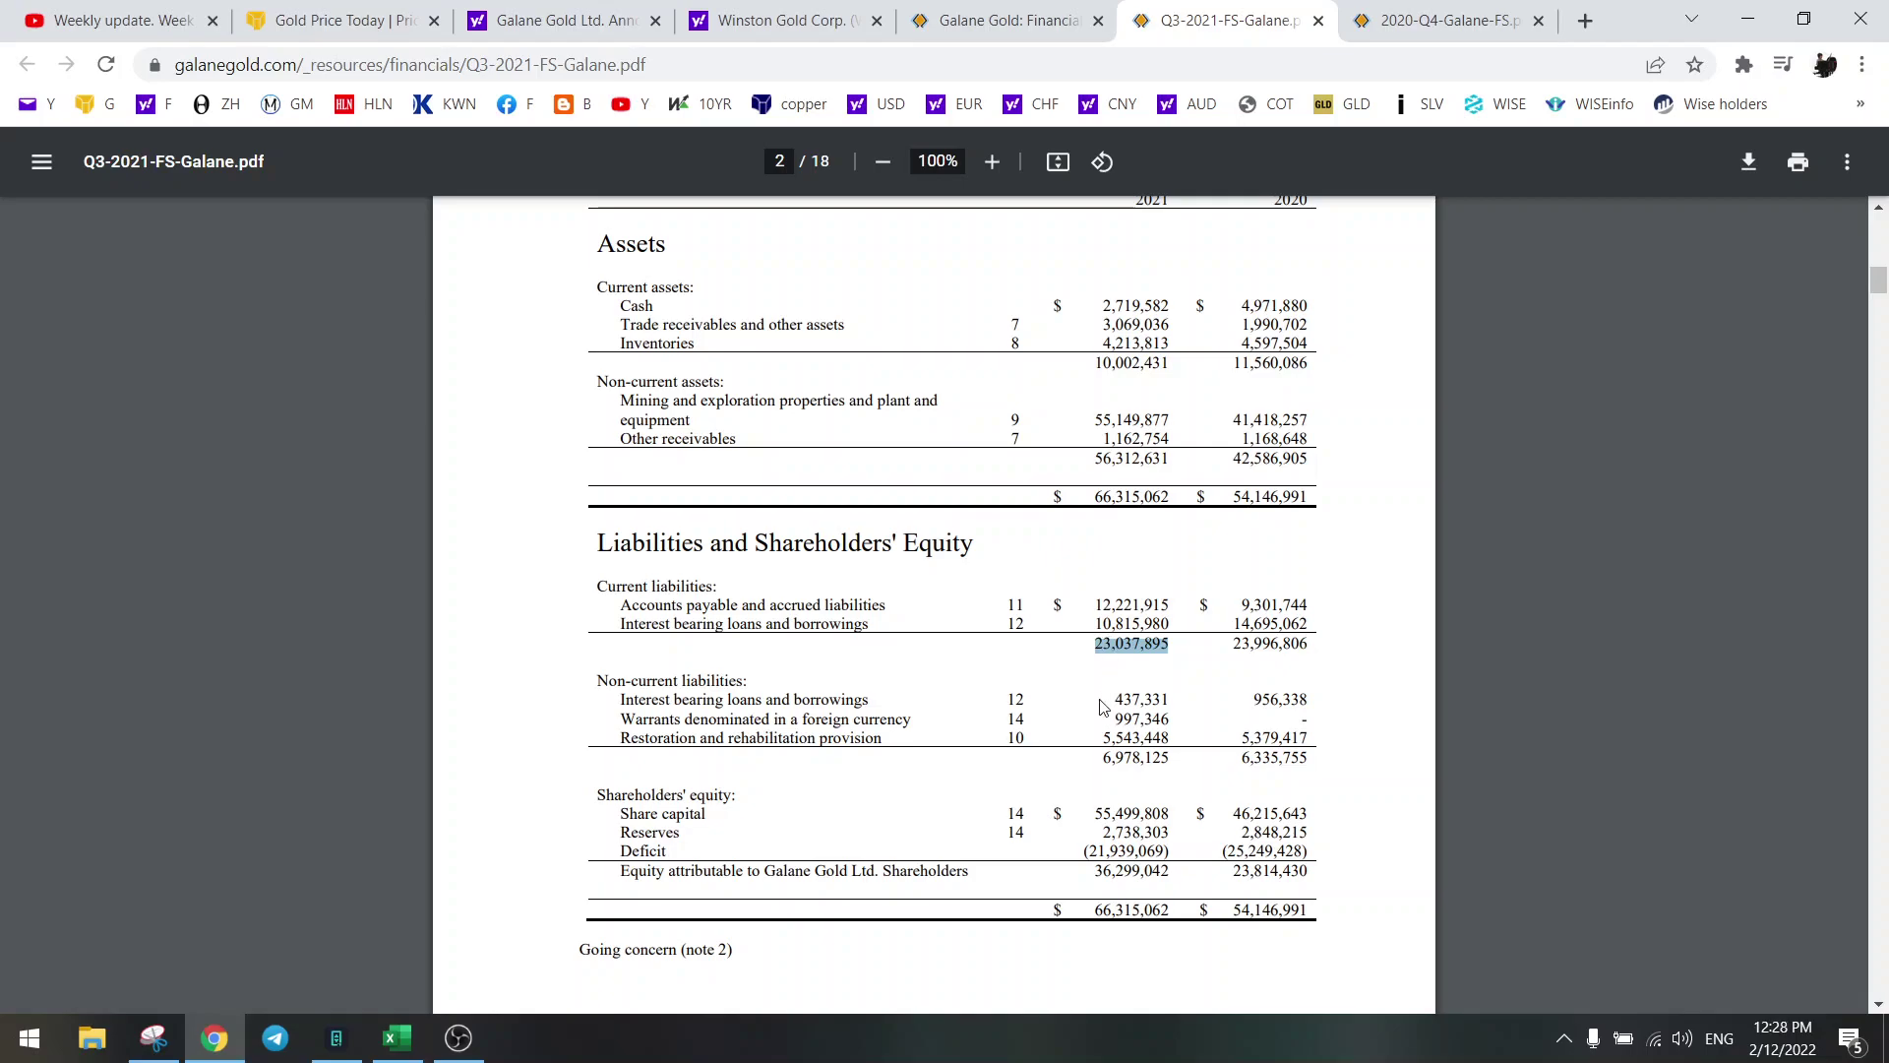
click(1106, 649)
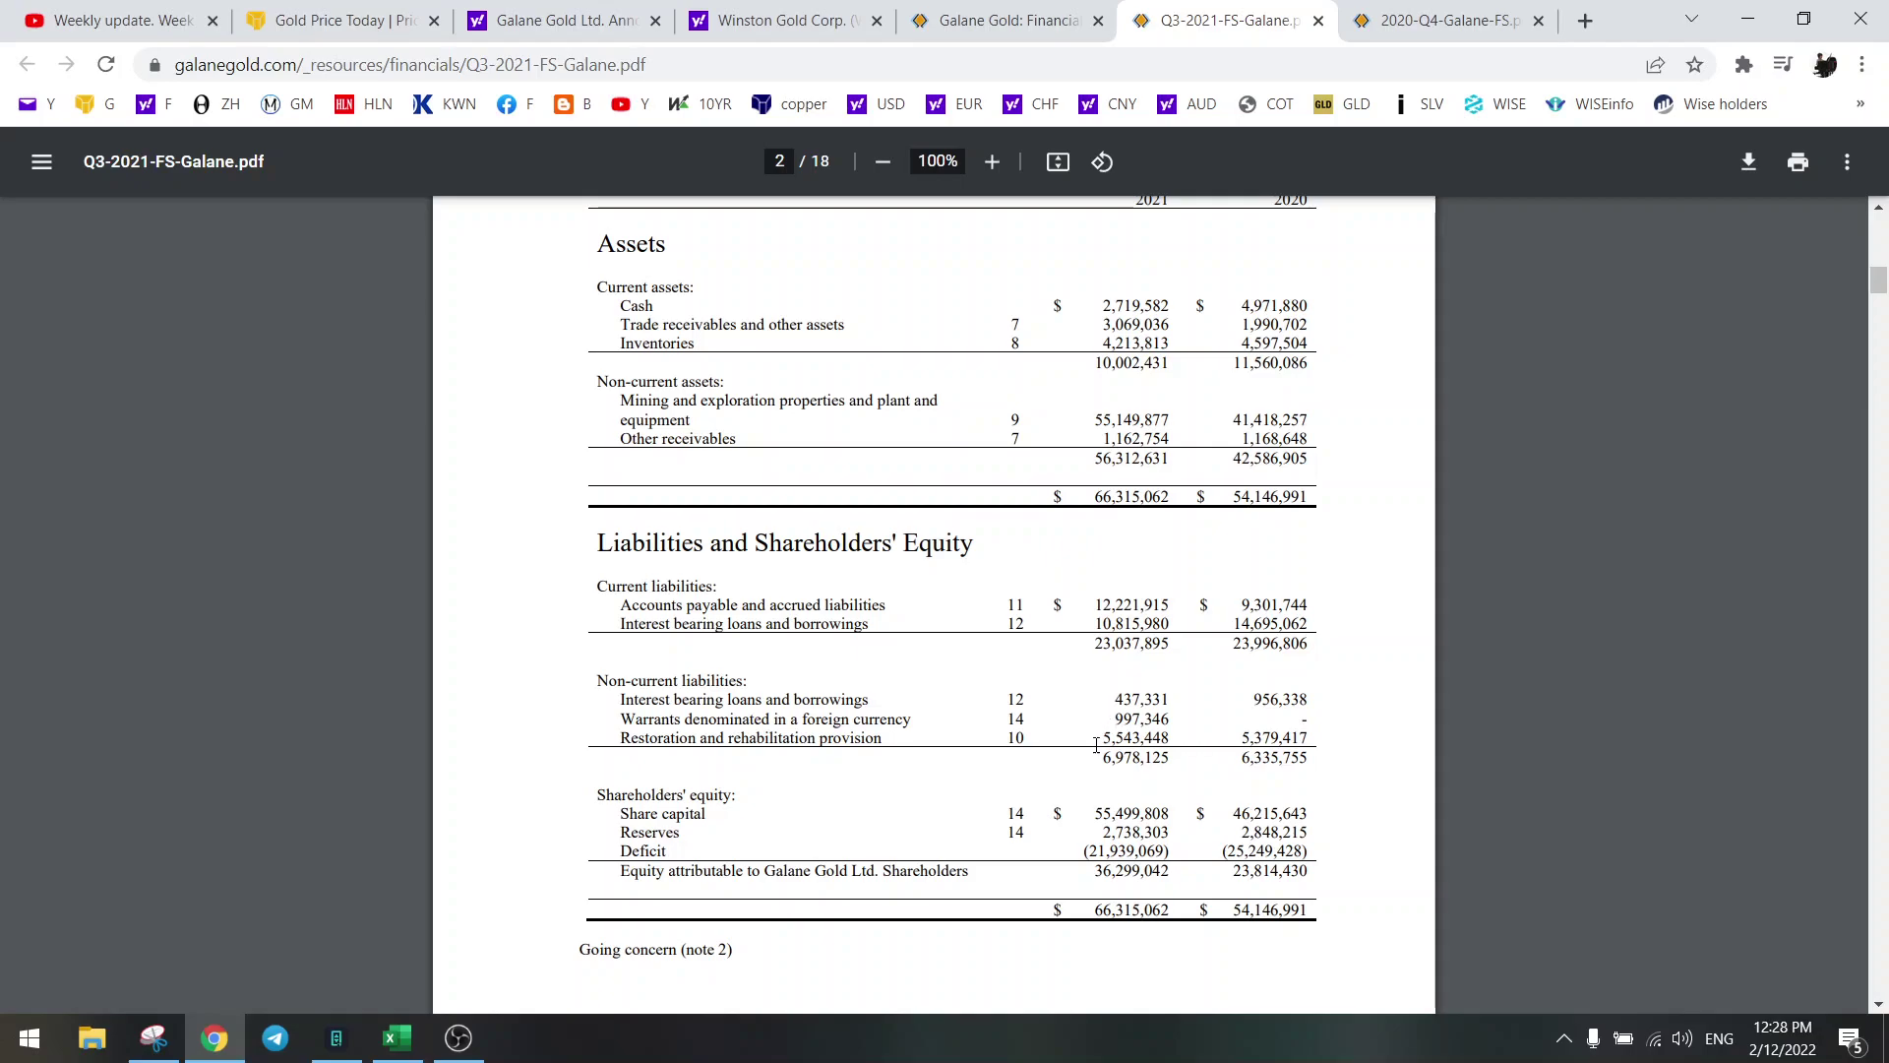
Highlight in turn the September 30, 2021 figures for shareholders' equity, total current liabilities and total non-current liabilities.
drag(1095, 874, 1186, 873)
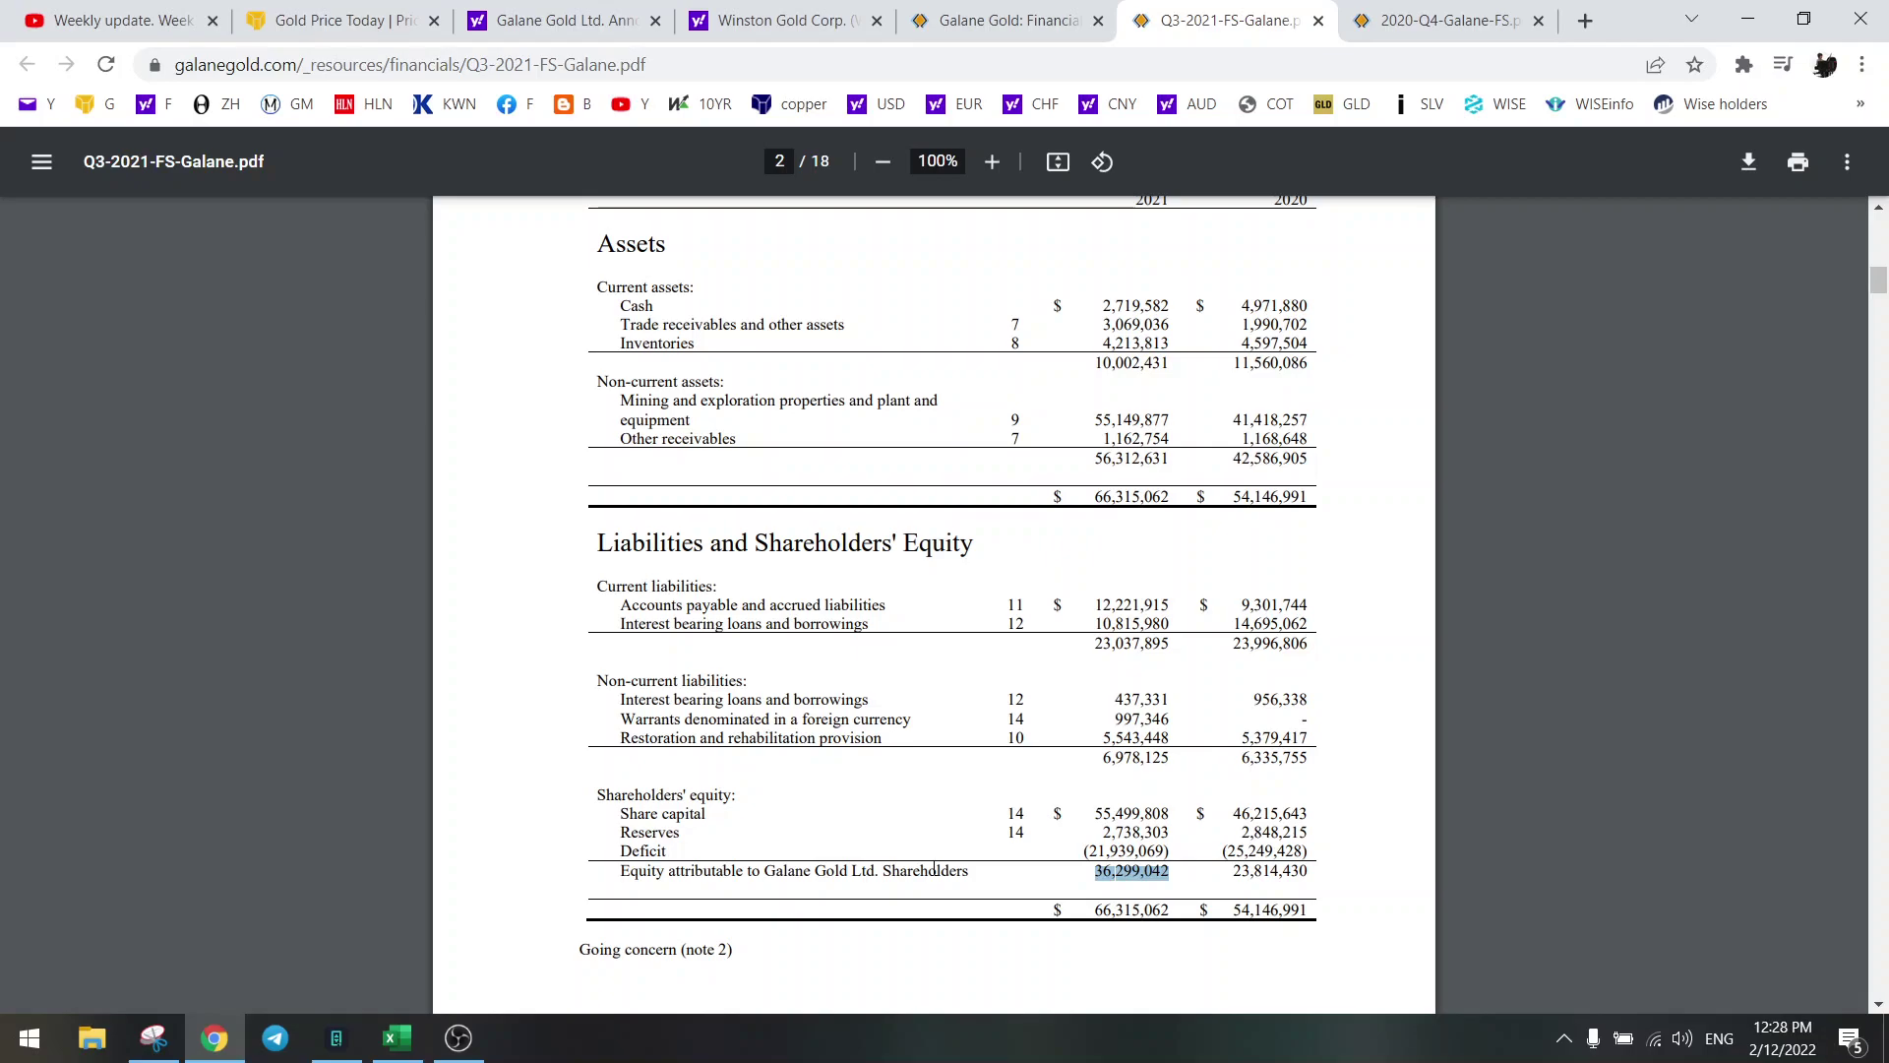
double_click(1132, 644)
double_click(1135, 757)
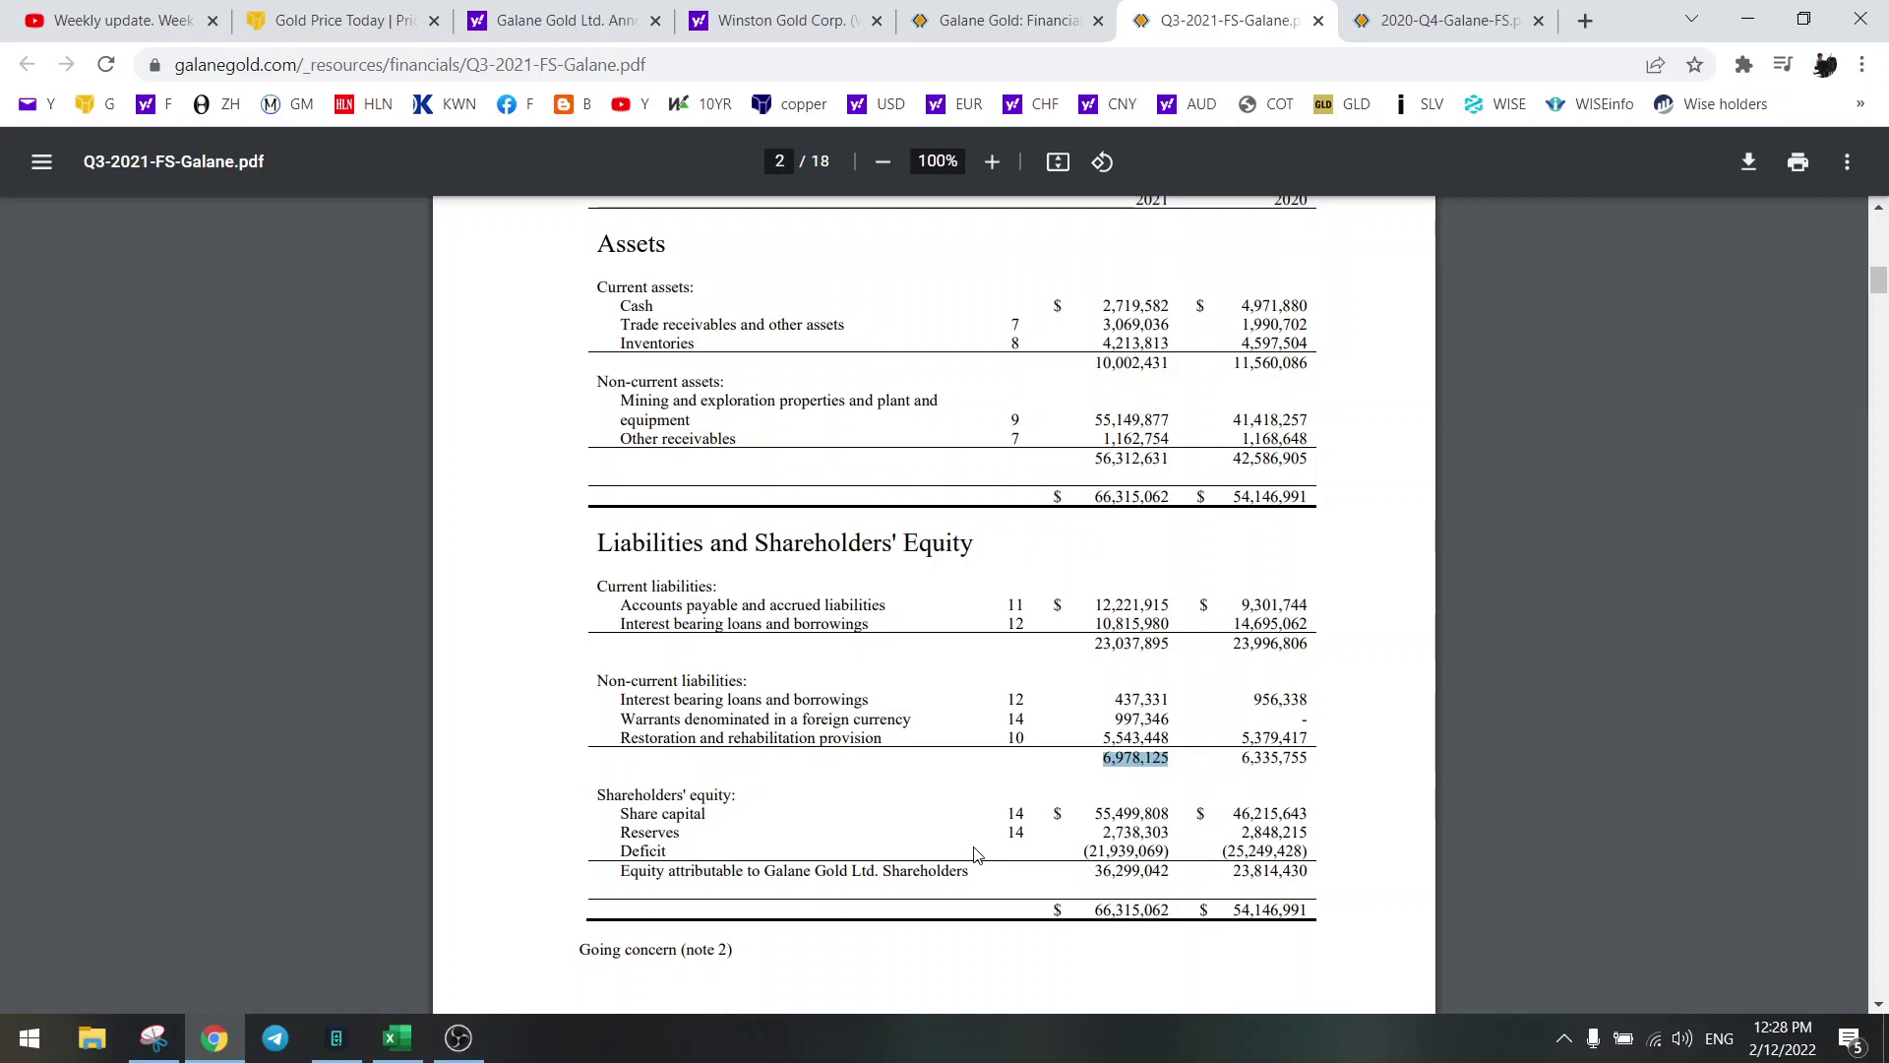
click(977, 854)
Switch to the Miners workbook in Excel and look through the GG sheet's valuation table, financial statement images and Galane Gold Financials chart.
click(397, 1041)
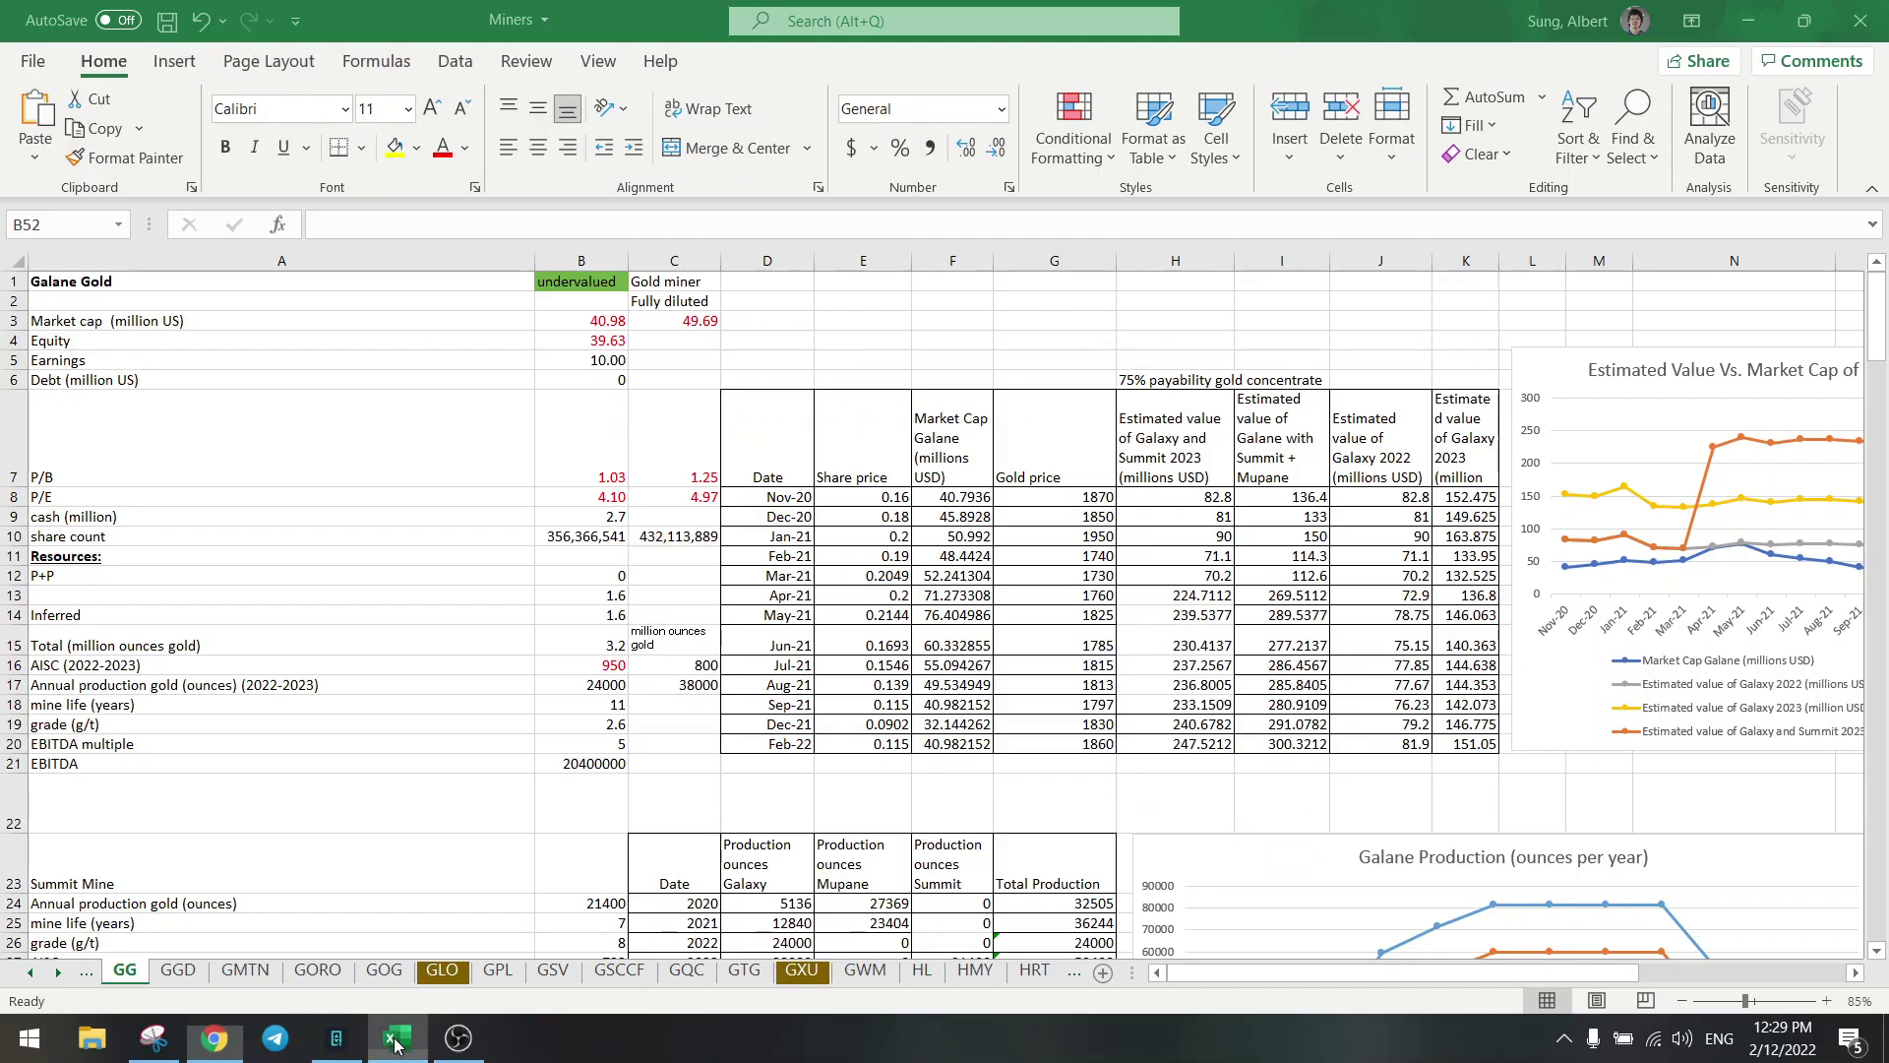
scroll(330, 686, down, 6)
scroll(330, 686, down, 10)
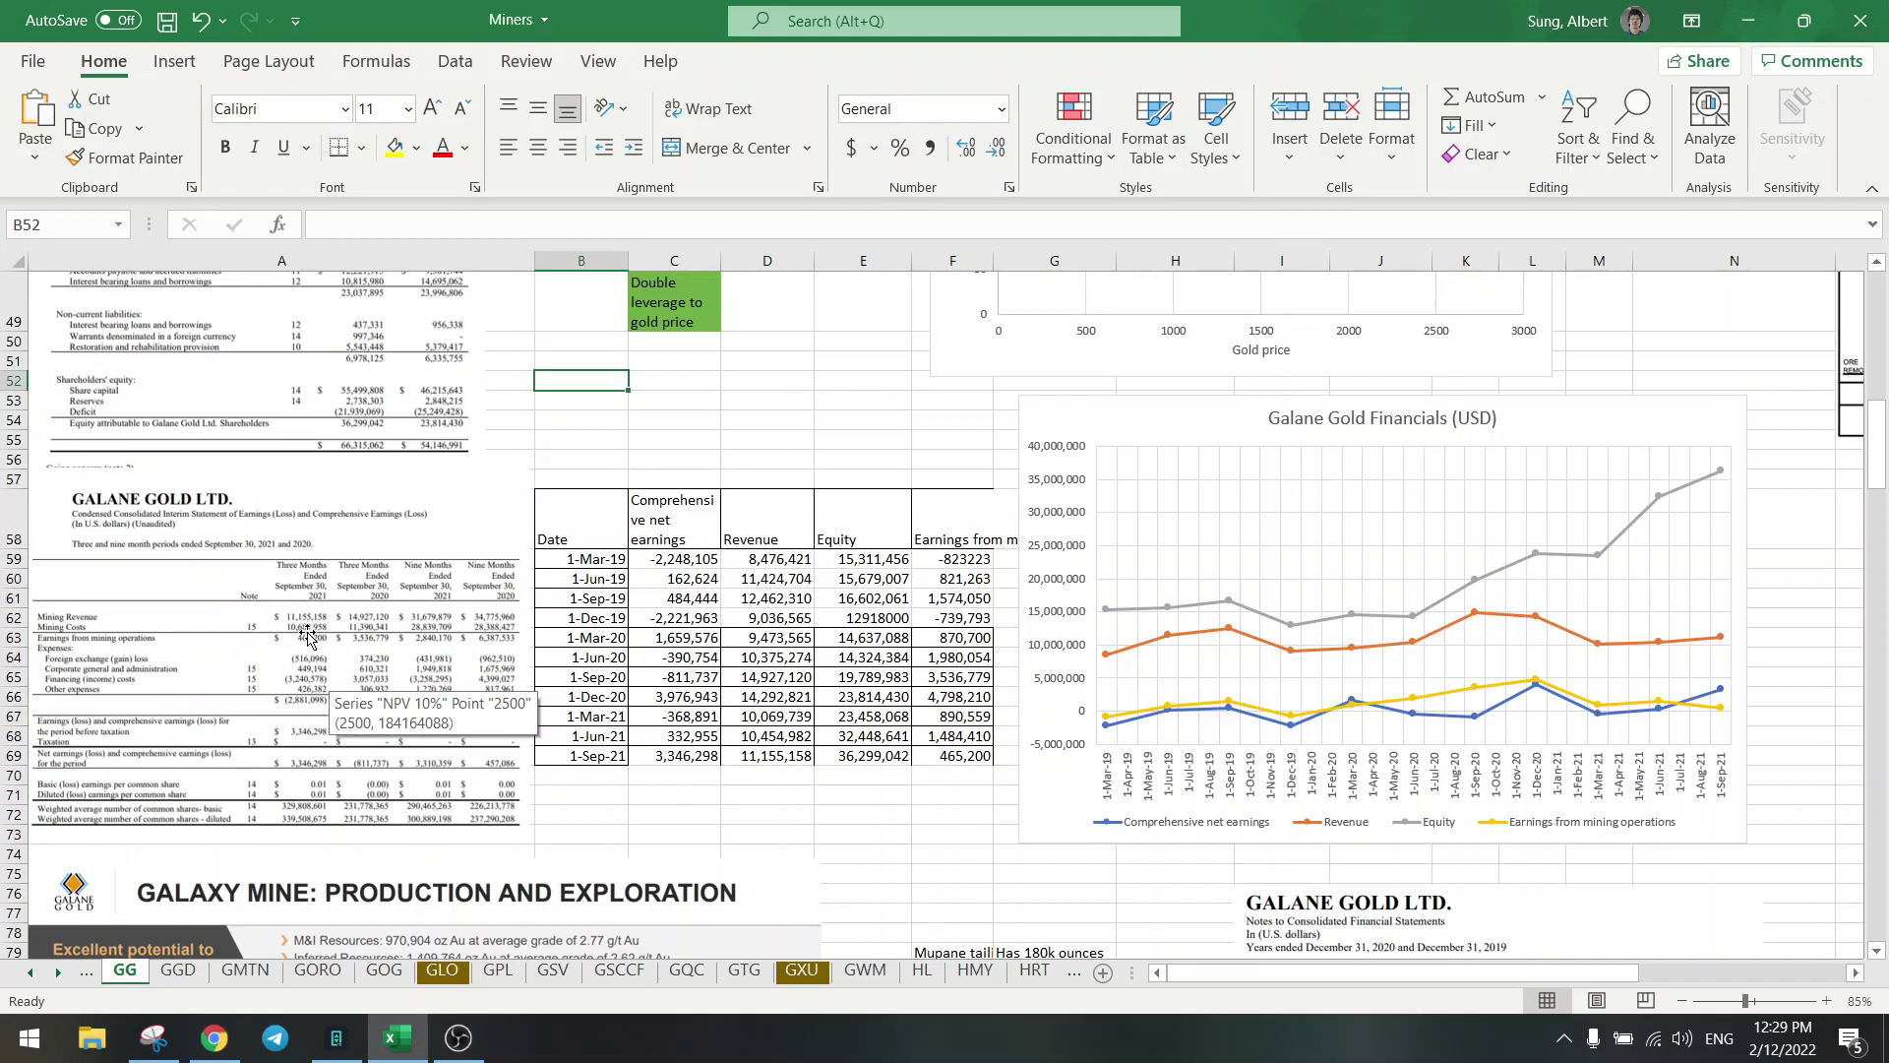
scroll(679, 561, up, 15)
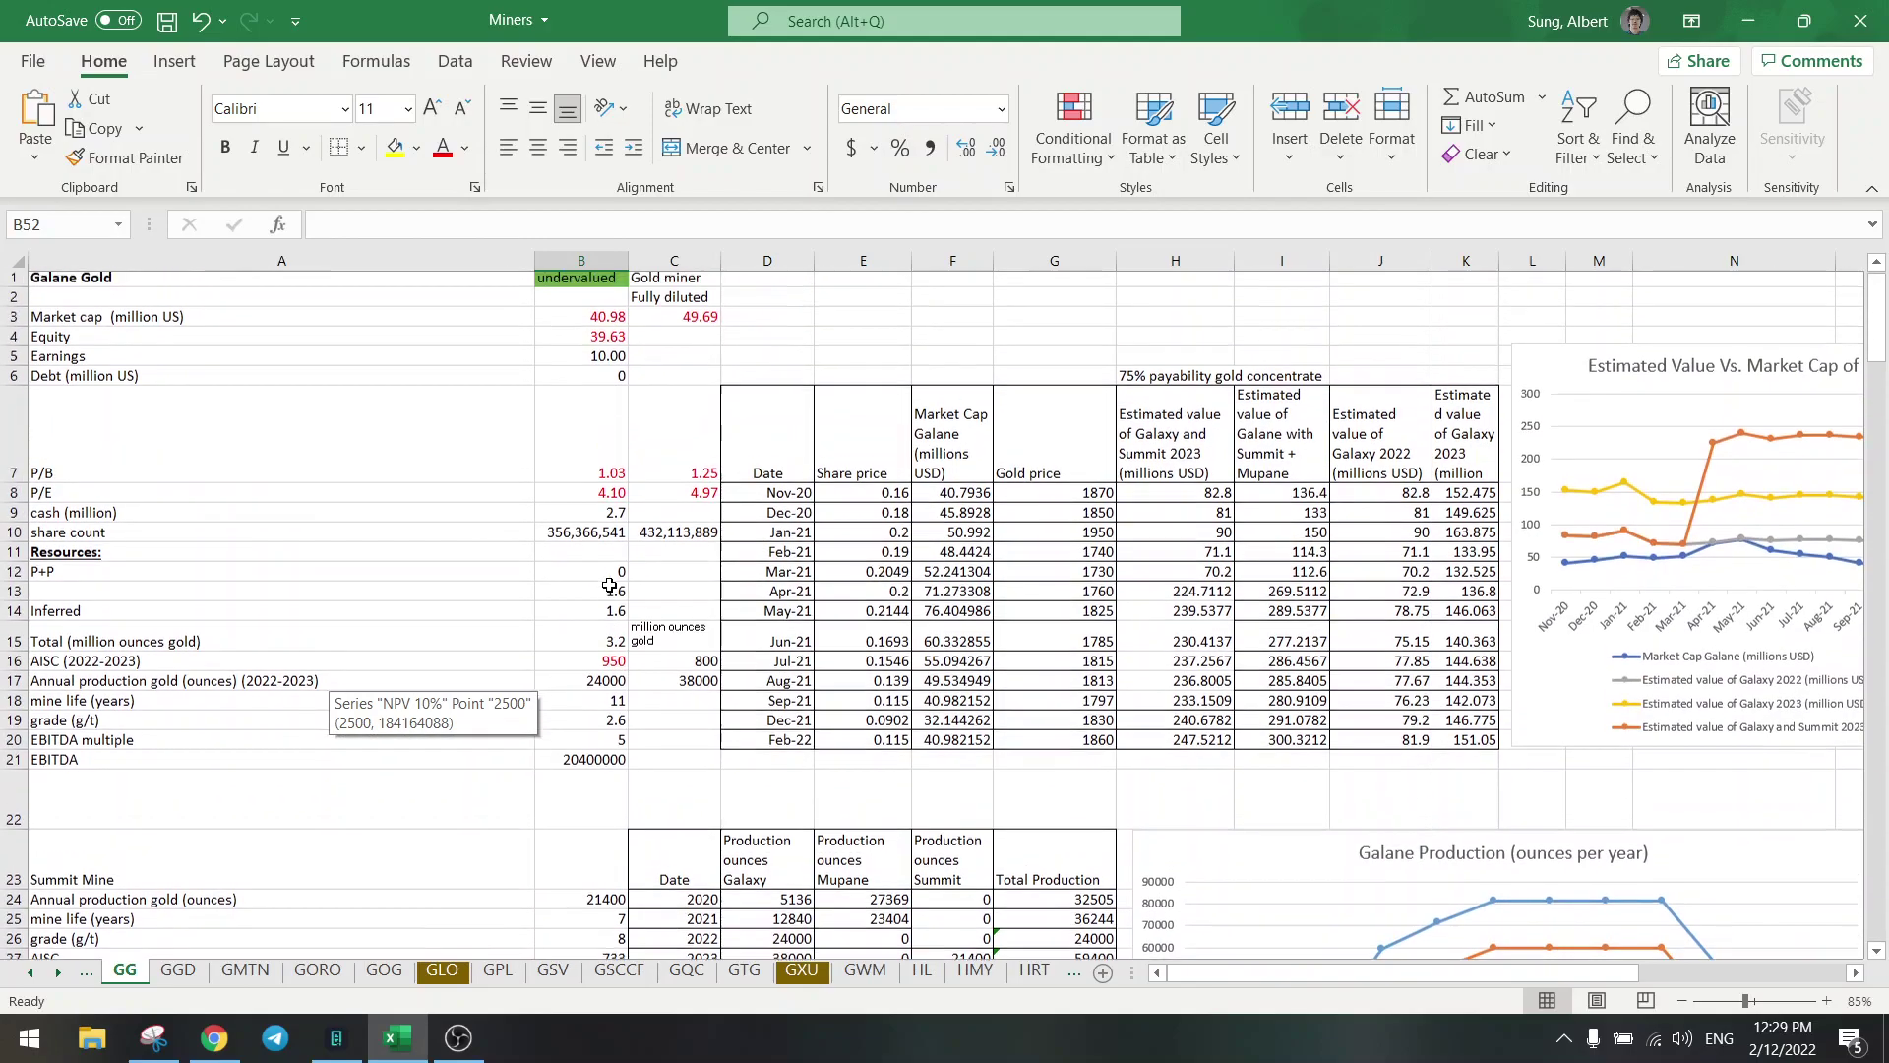
Inspect the total million ounces of gold in B15 and the AISC (2022-2023) values in B16 and C16.
click(575, 637)
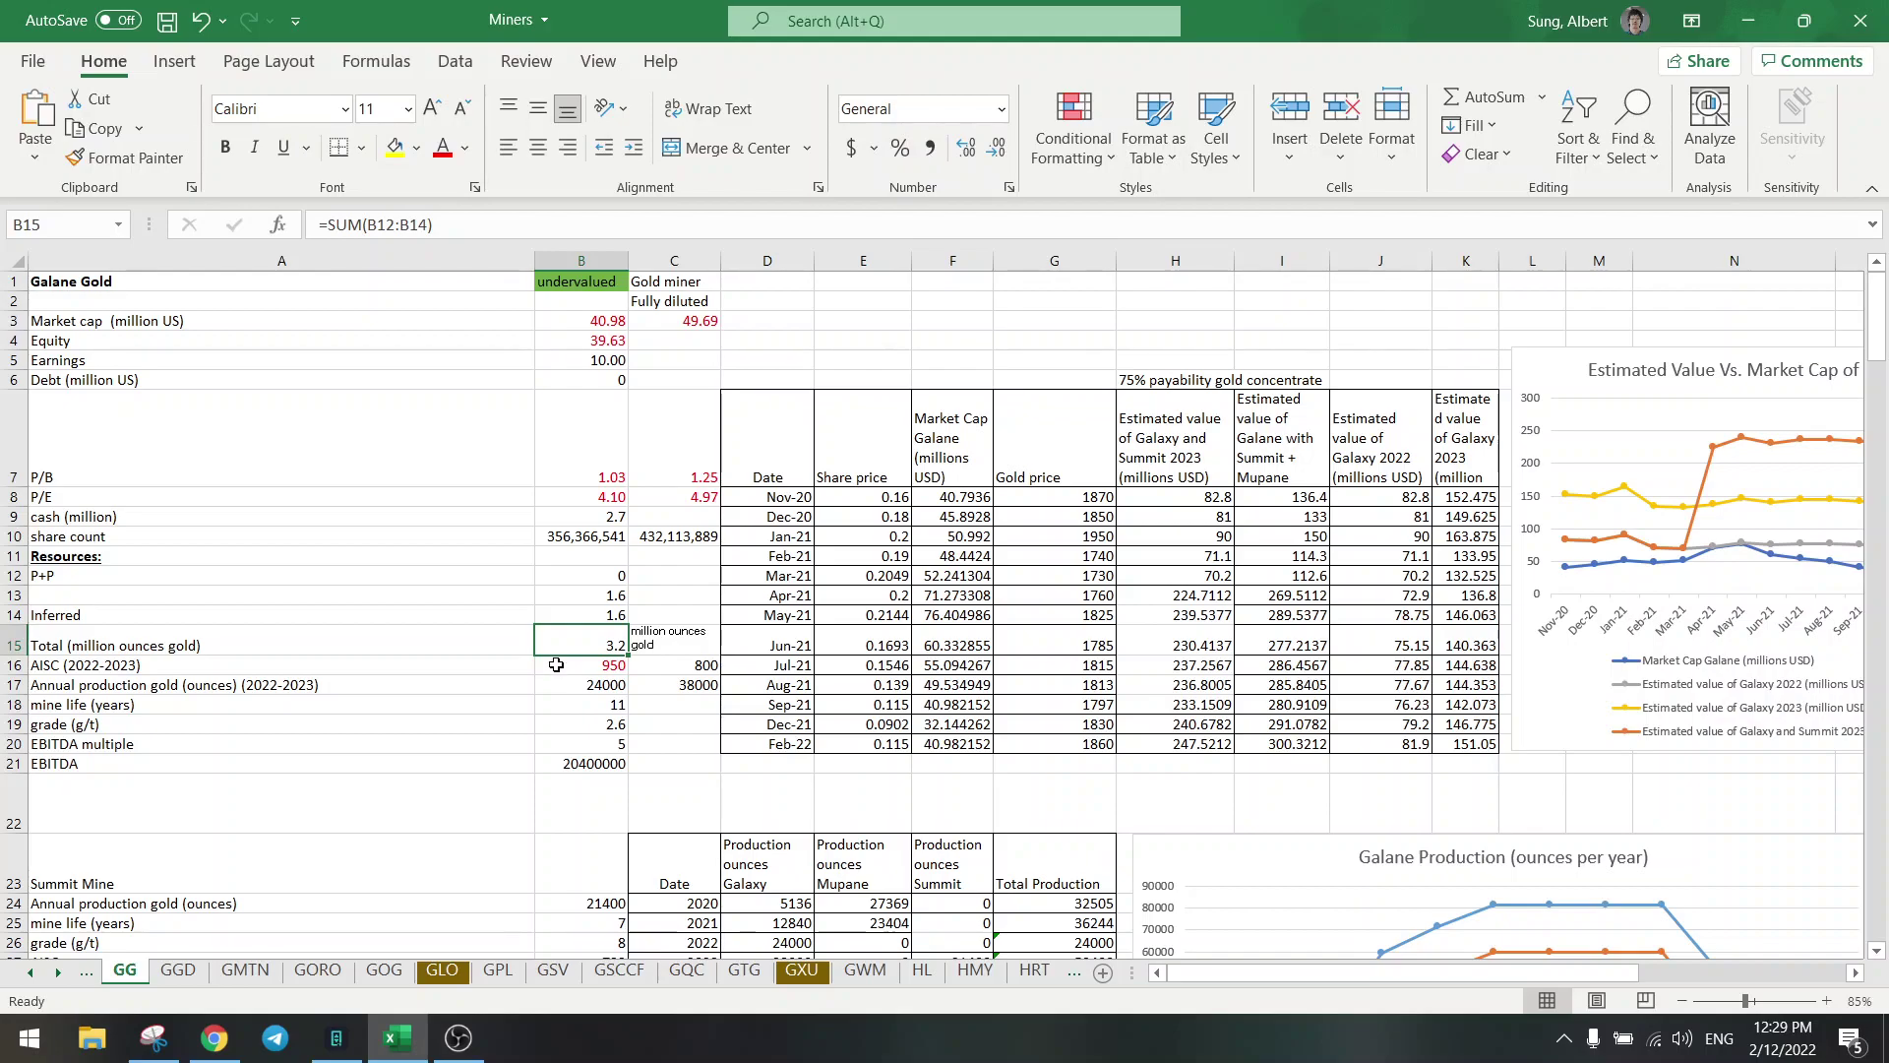
click(556, 666)
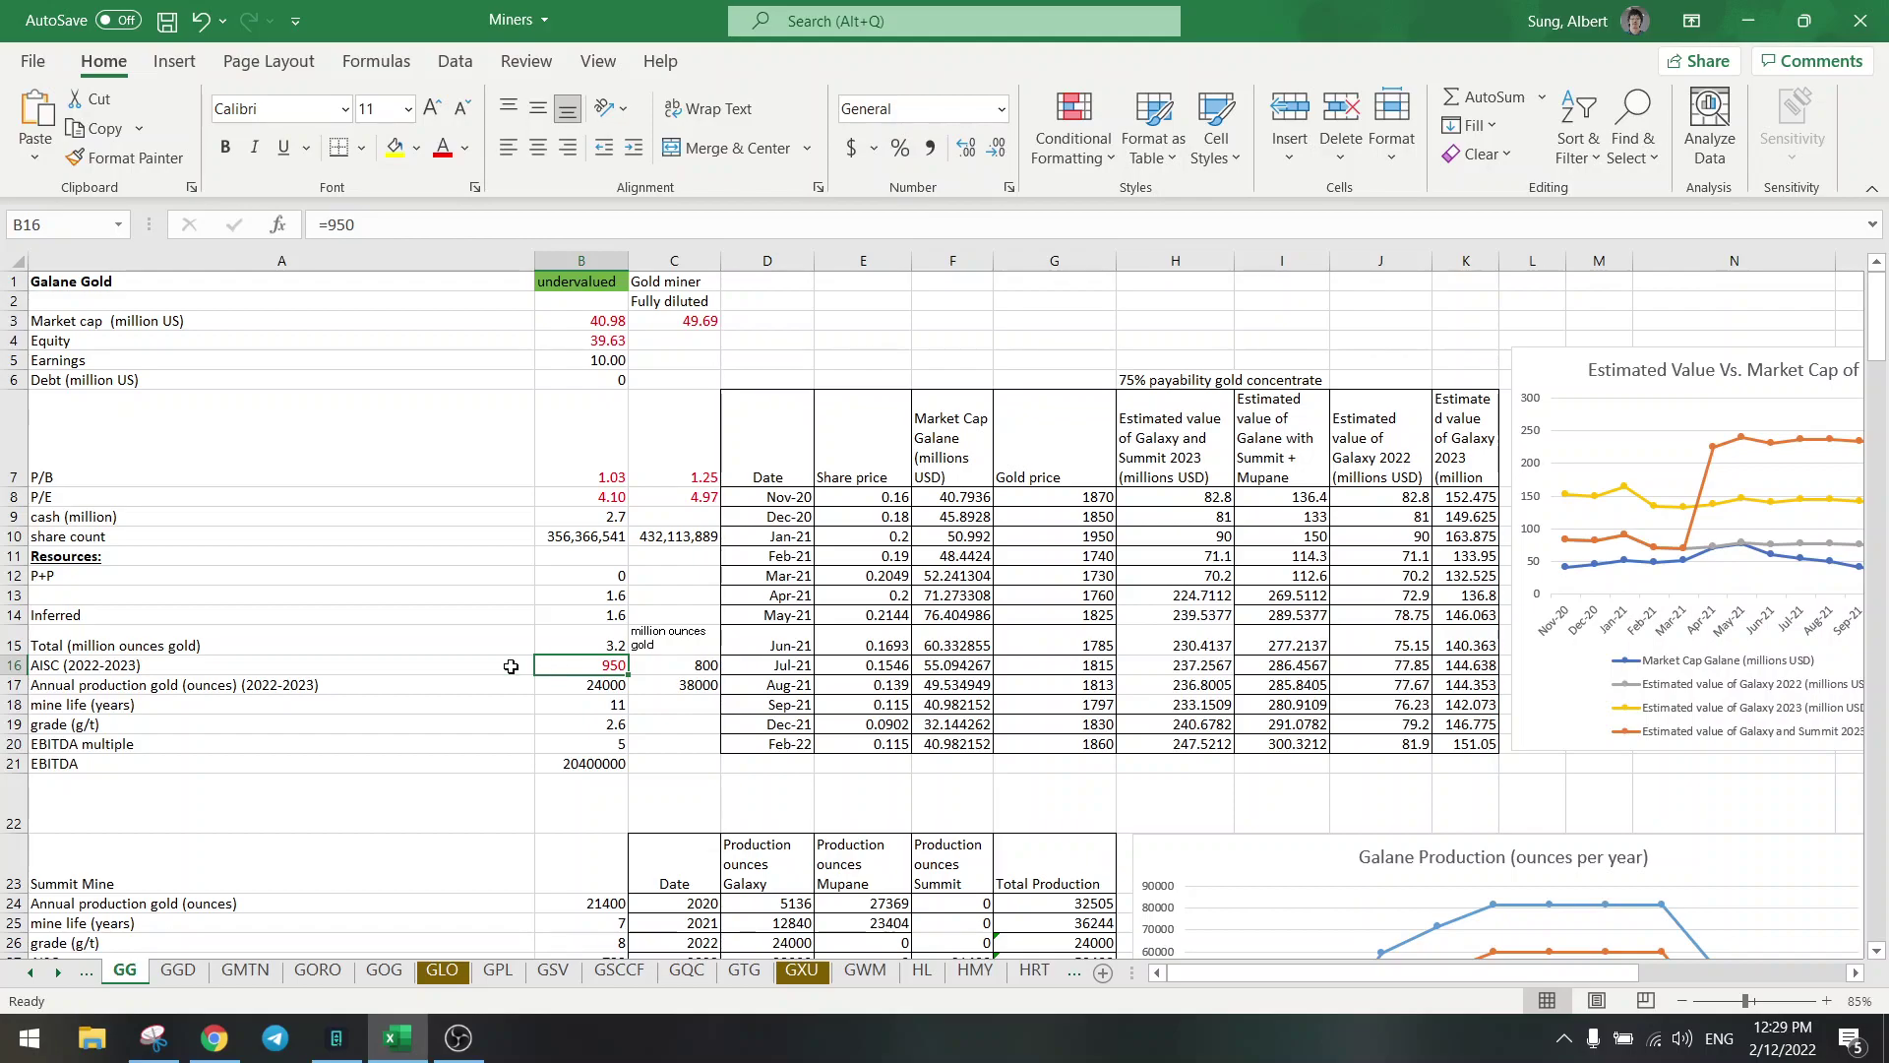
click(510, 666)
click(600, 665)
click(684, 666)
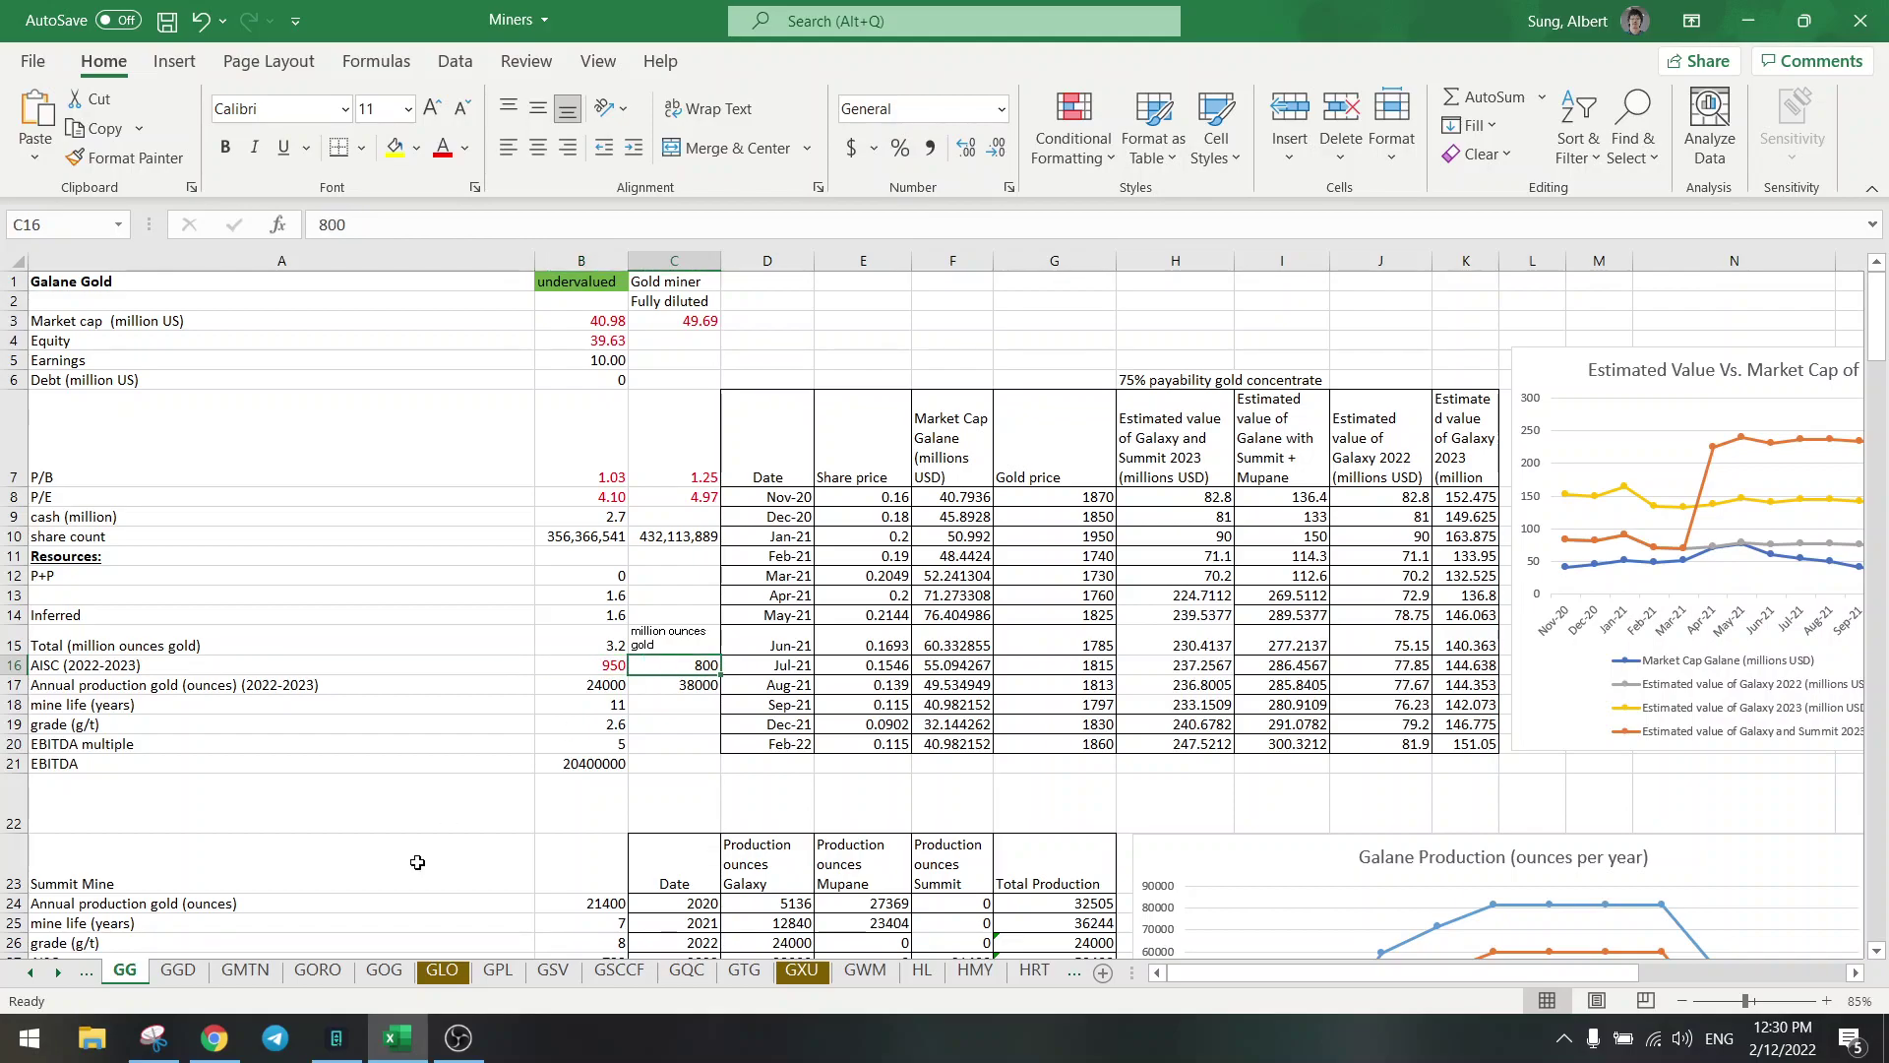
Compare the AISC values in B16 and C16 with the annual gold production values in B17 and C17.
click(600, 665)
click(674, 665)
click(578, 685)
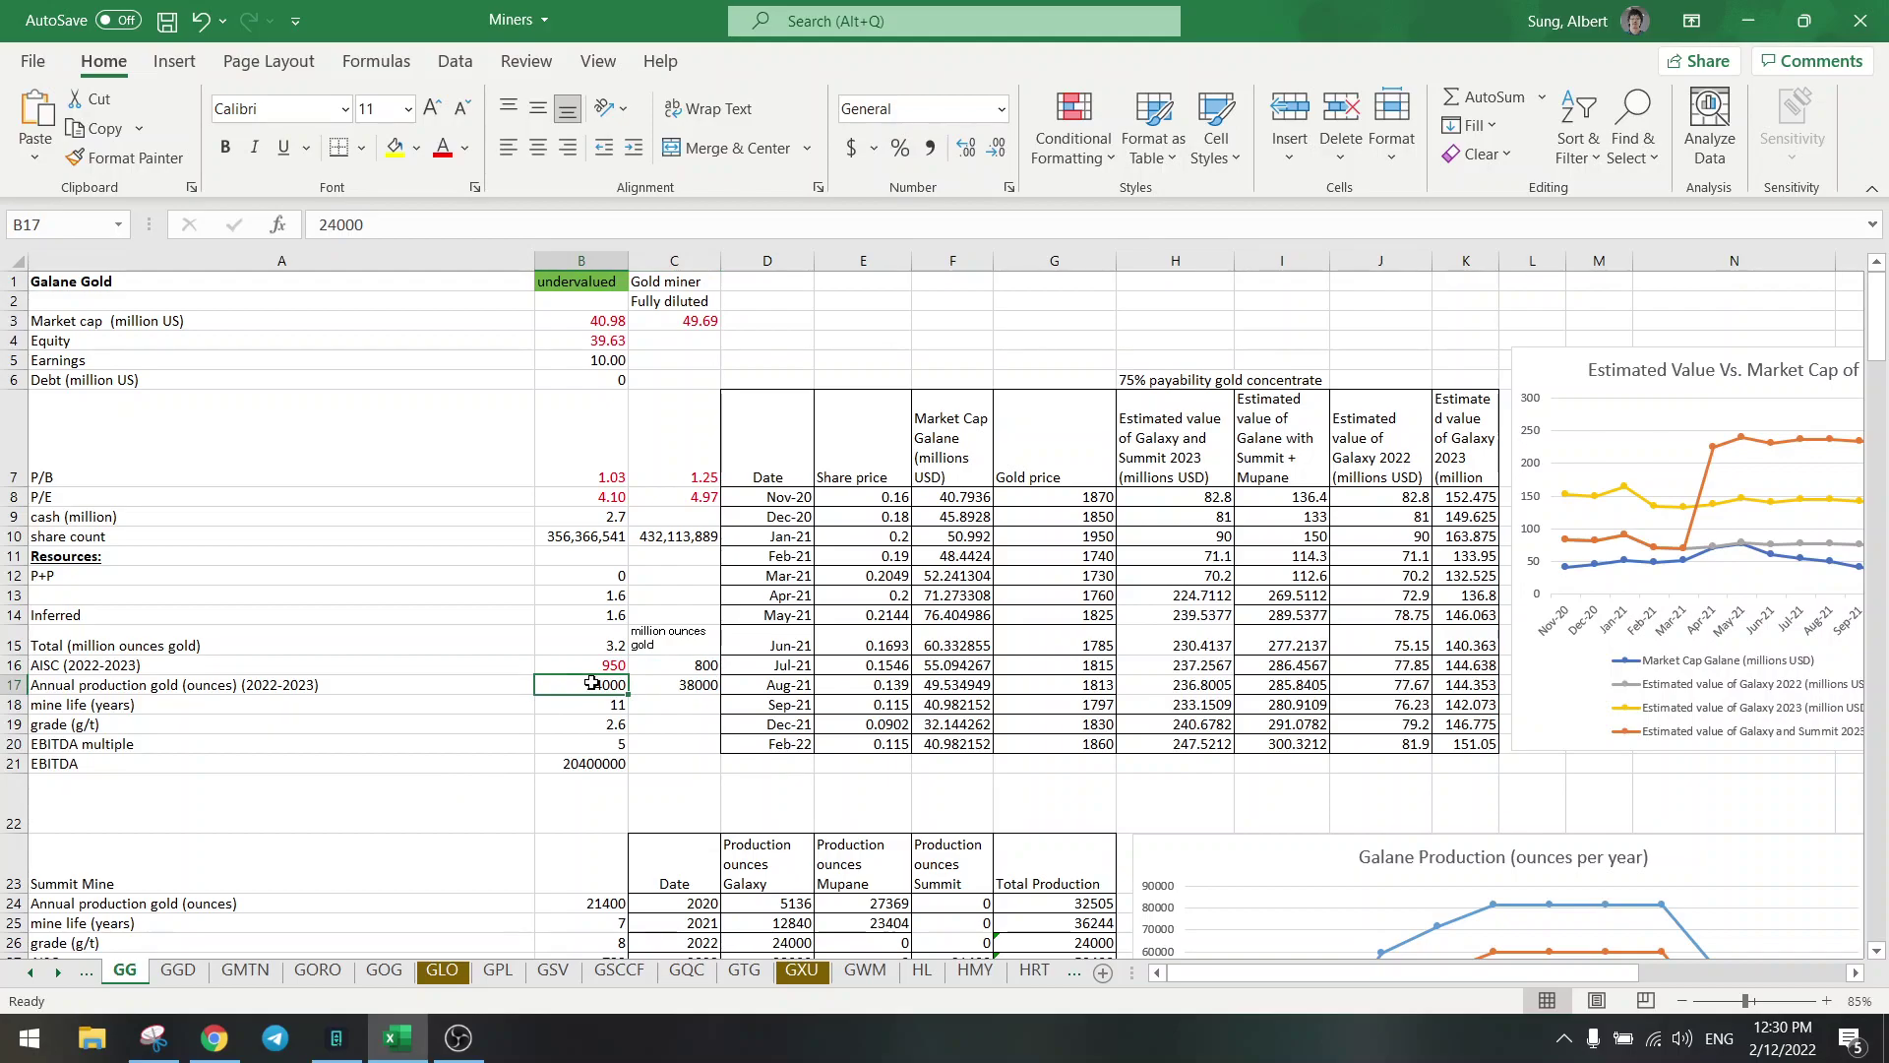
key(Right)
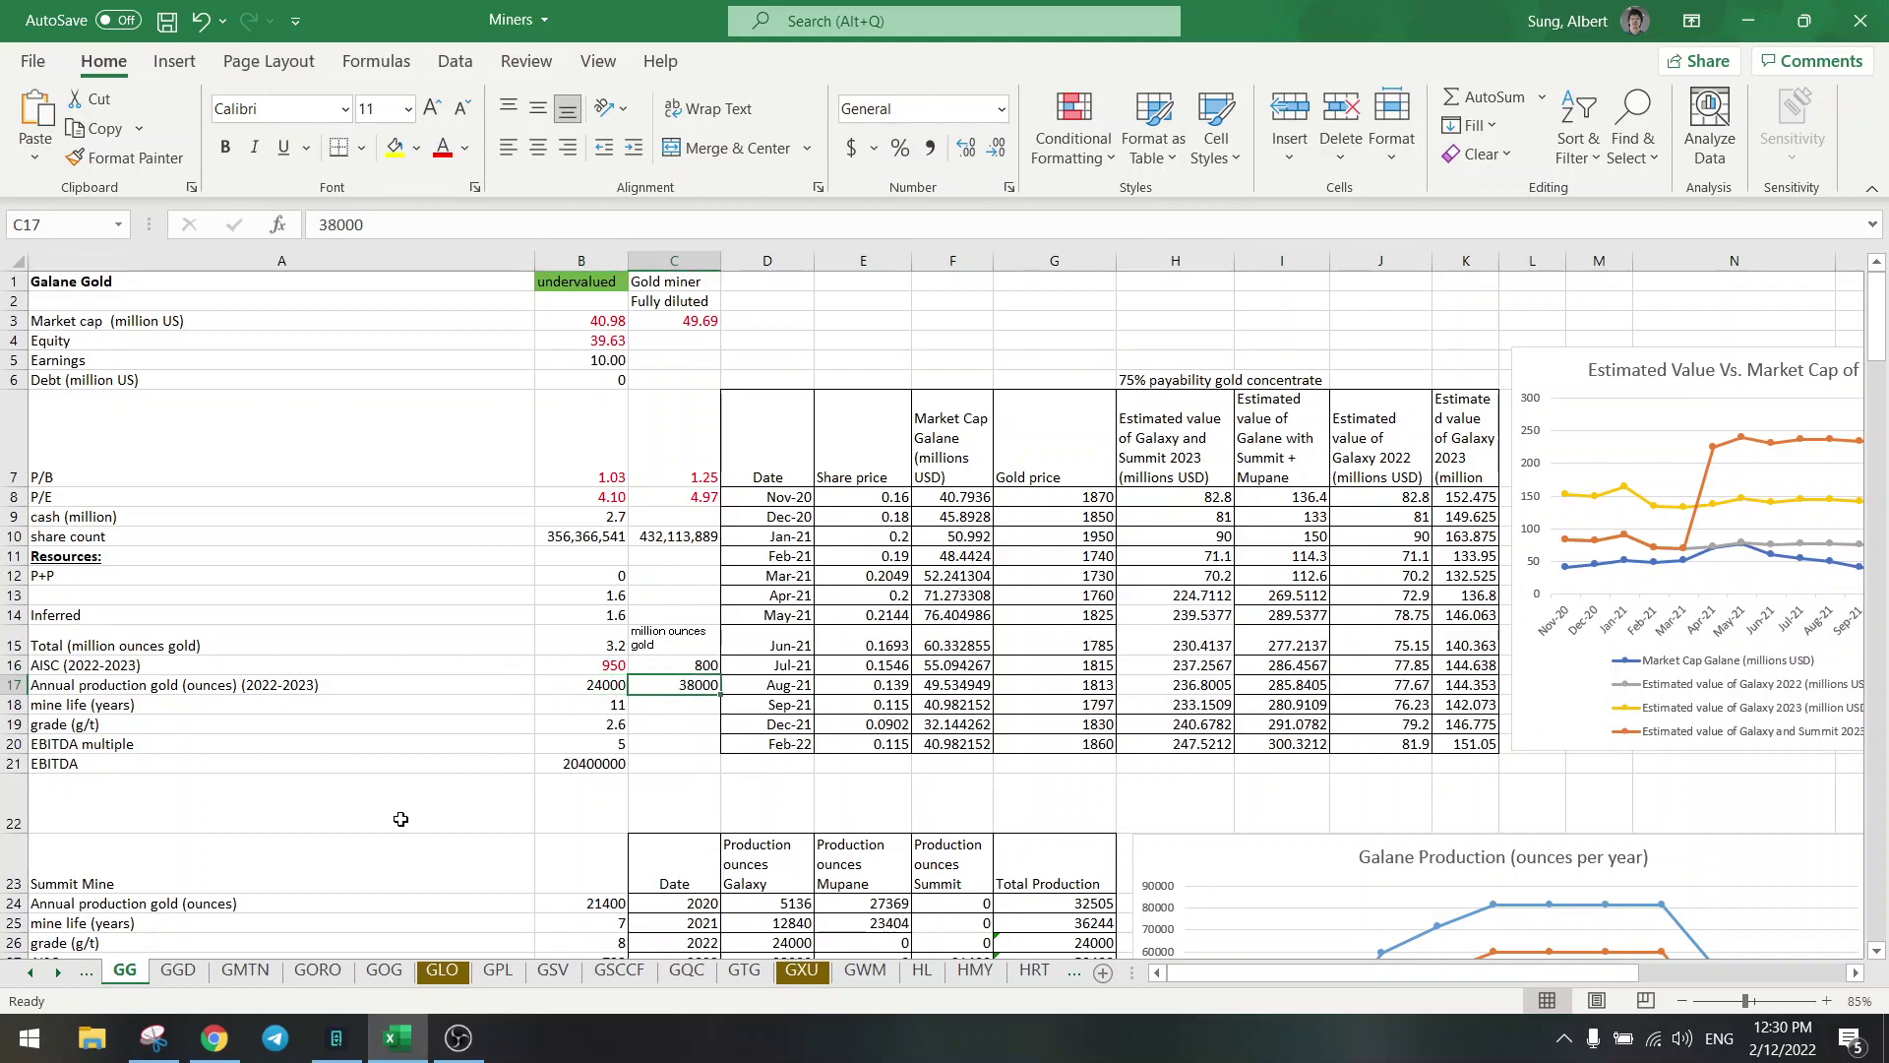
click(667, 669)
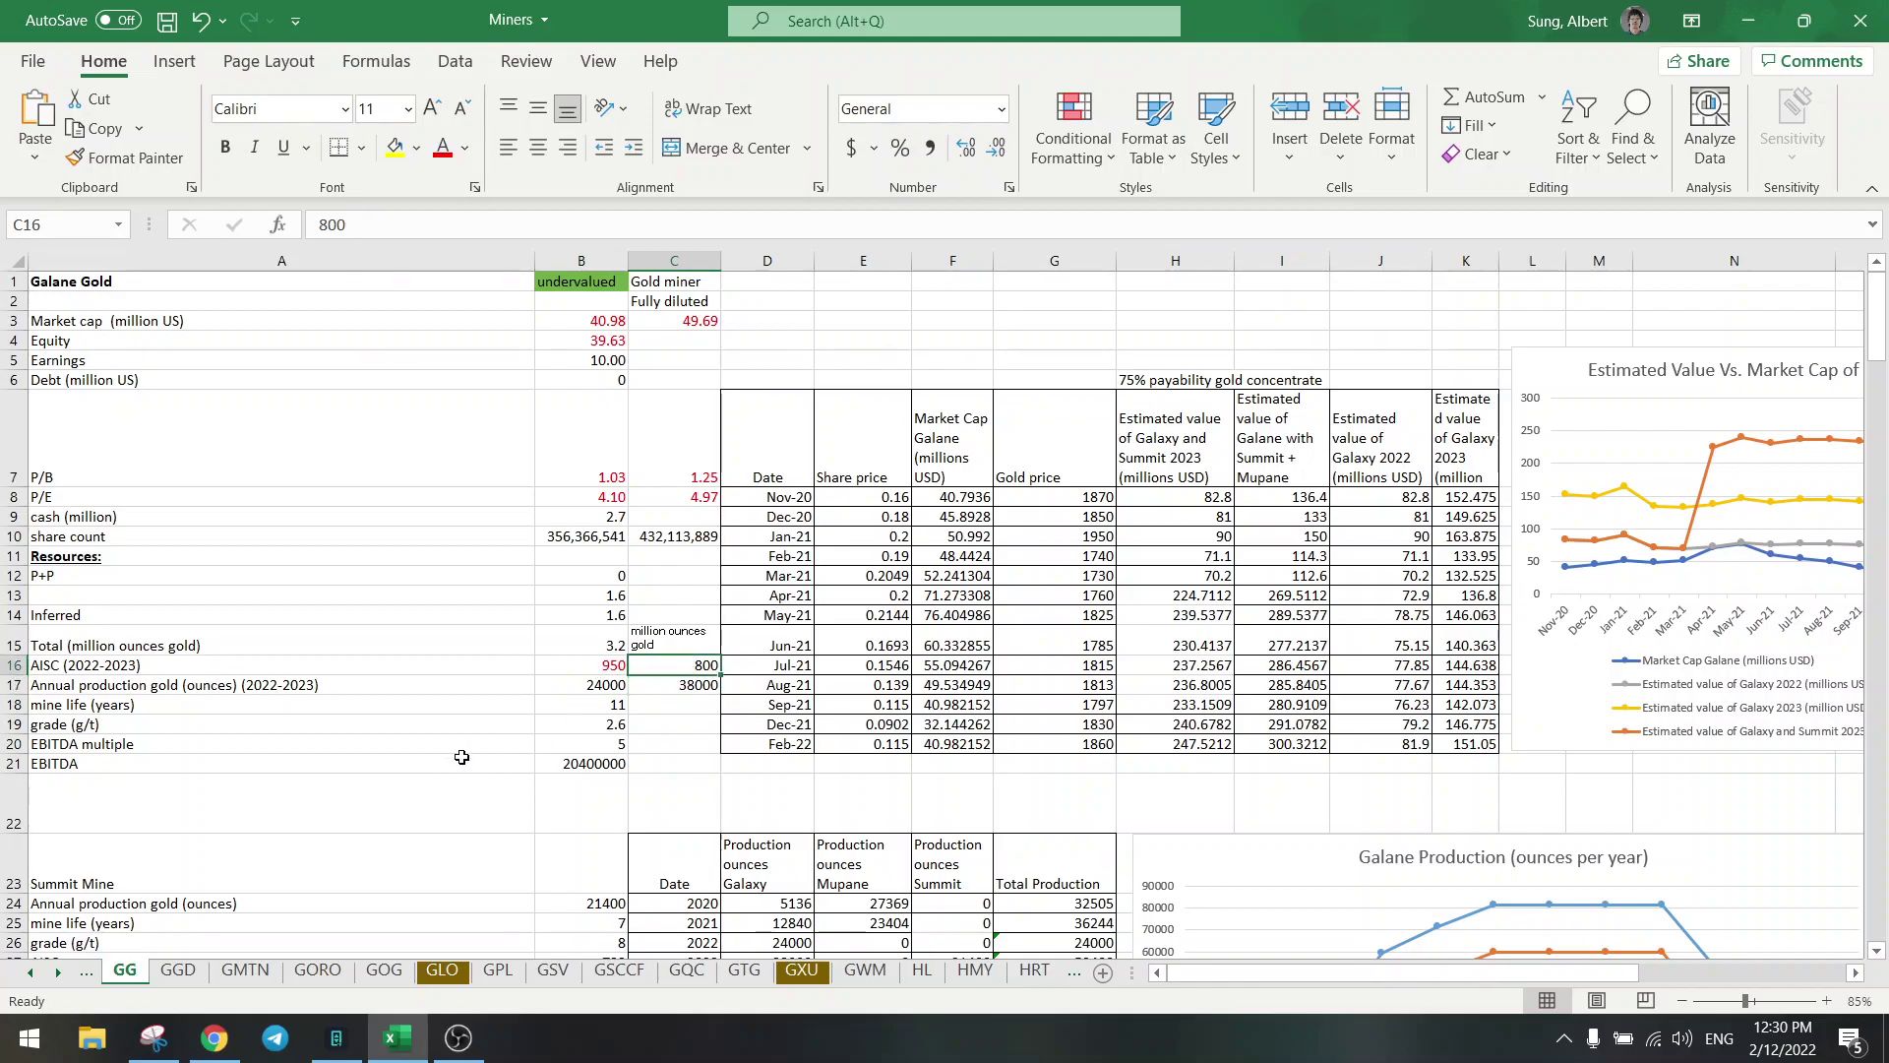
click(577, 686)
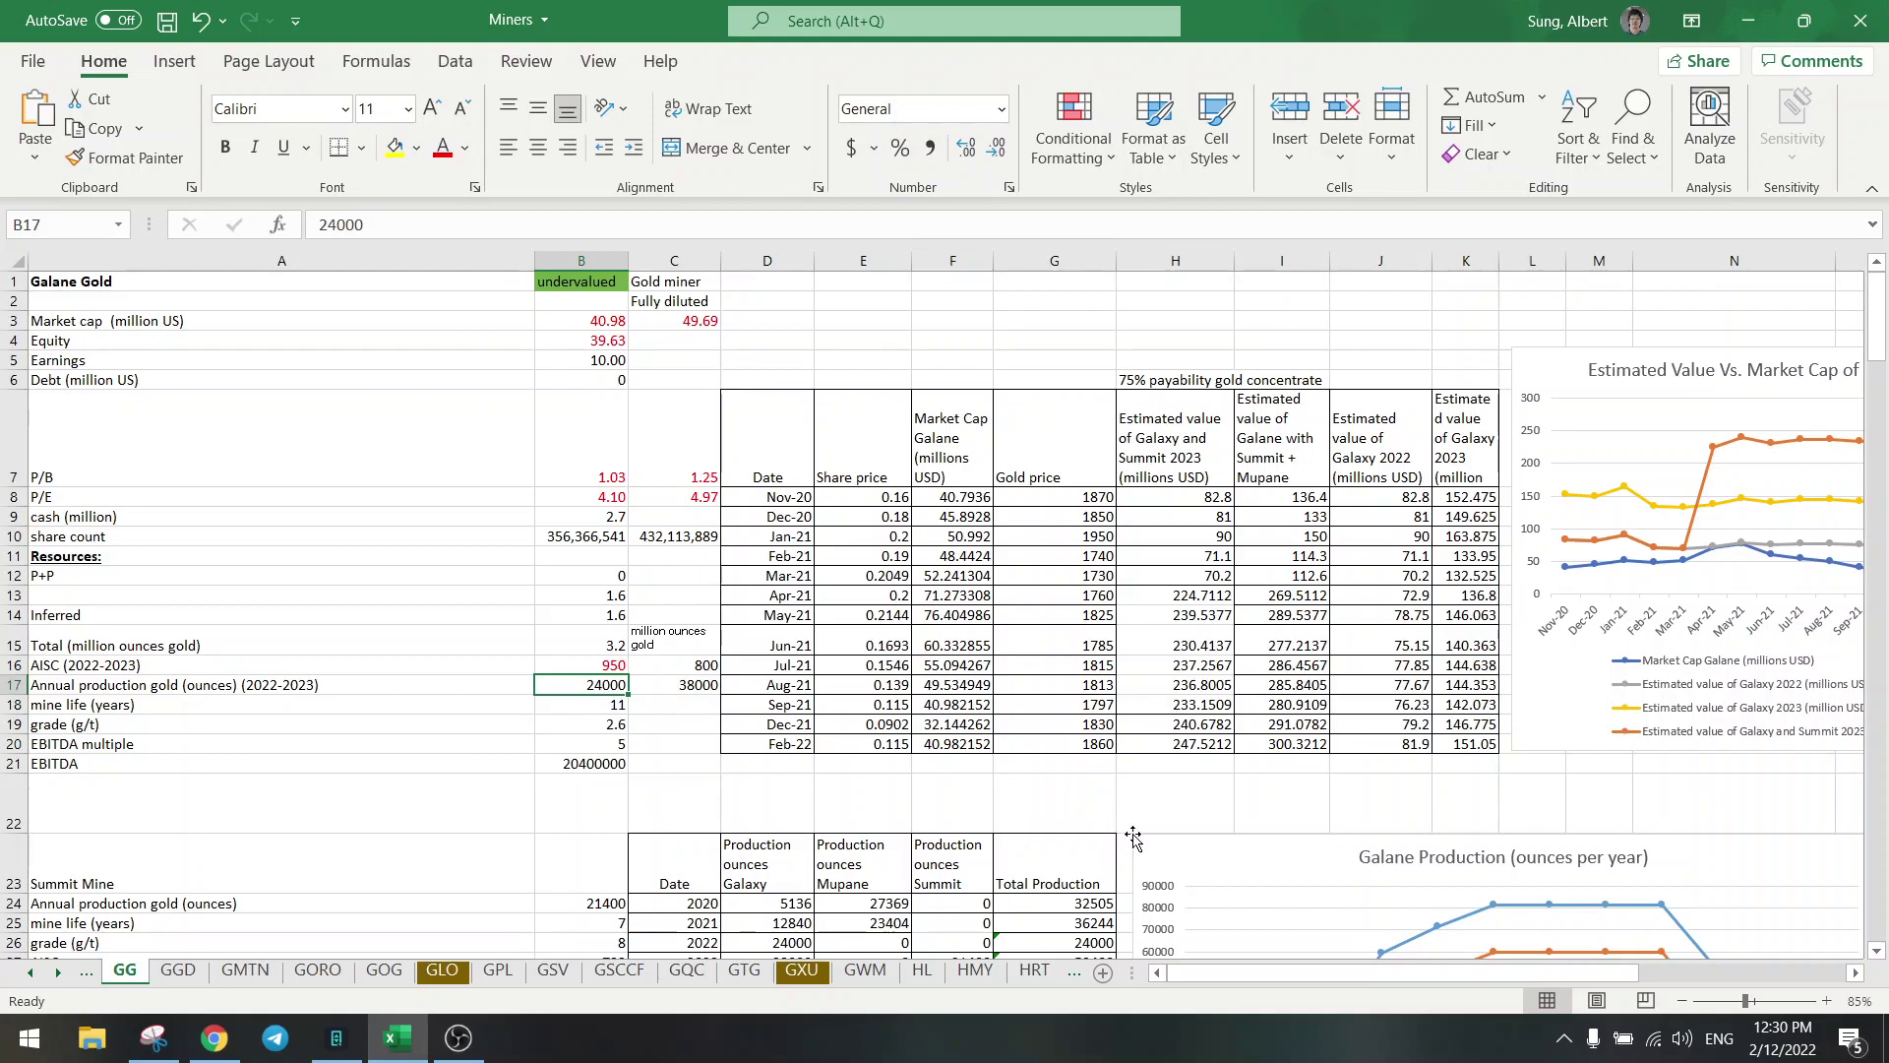
In the Estimated Value Vs. Market Cap chart, check the Feb-22 market cap point and select the Galaxy 2022 estimated value series.
drag(1240, 975, 1283, 974)
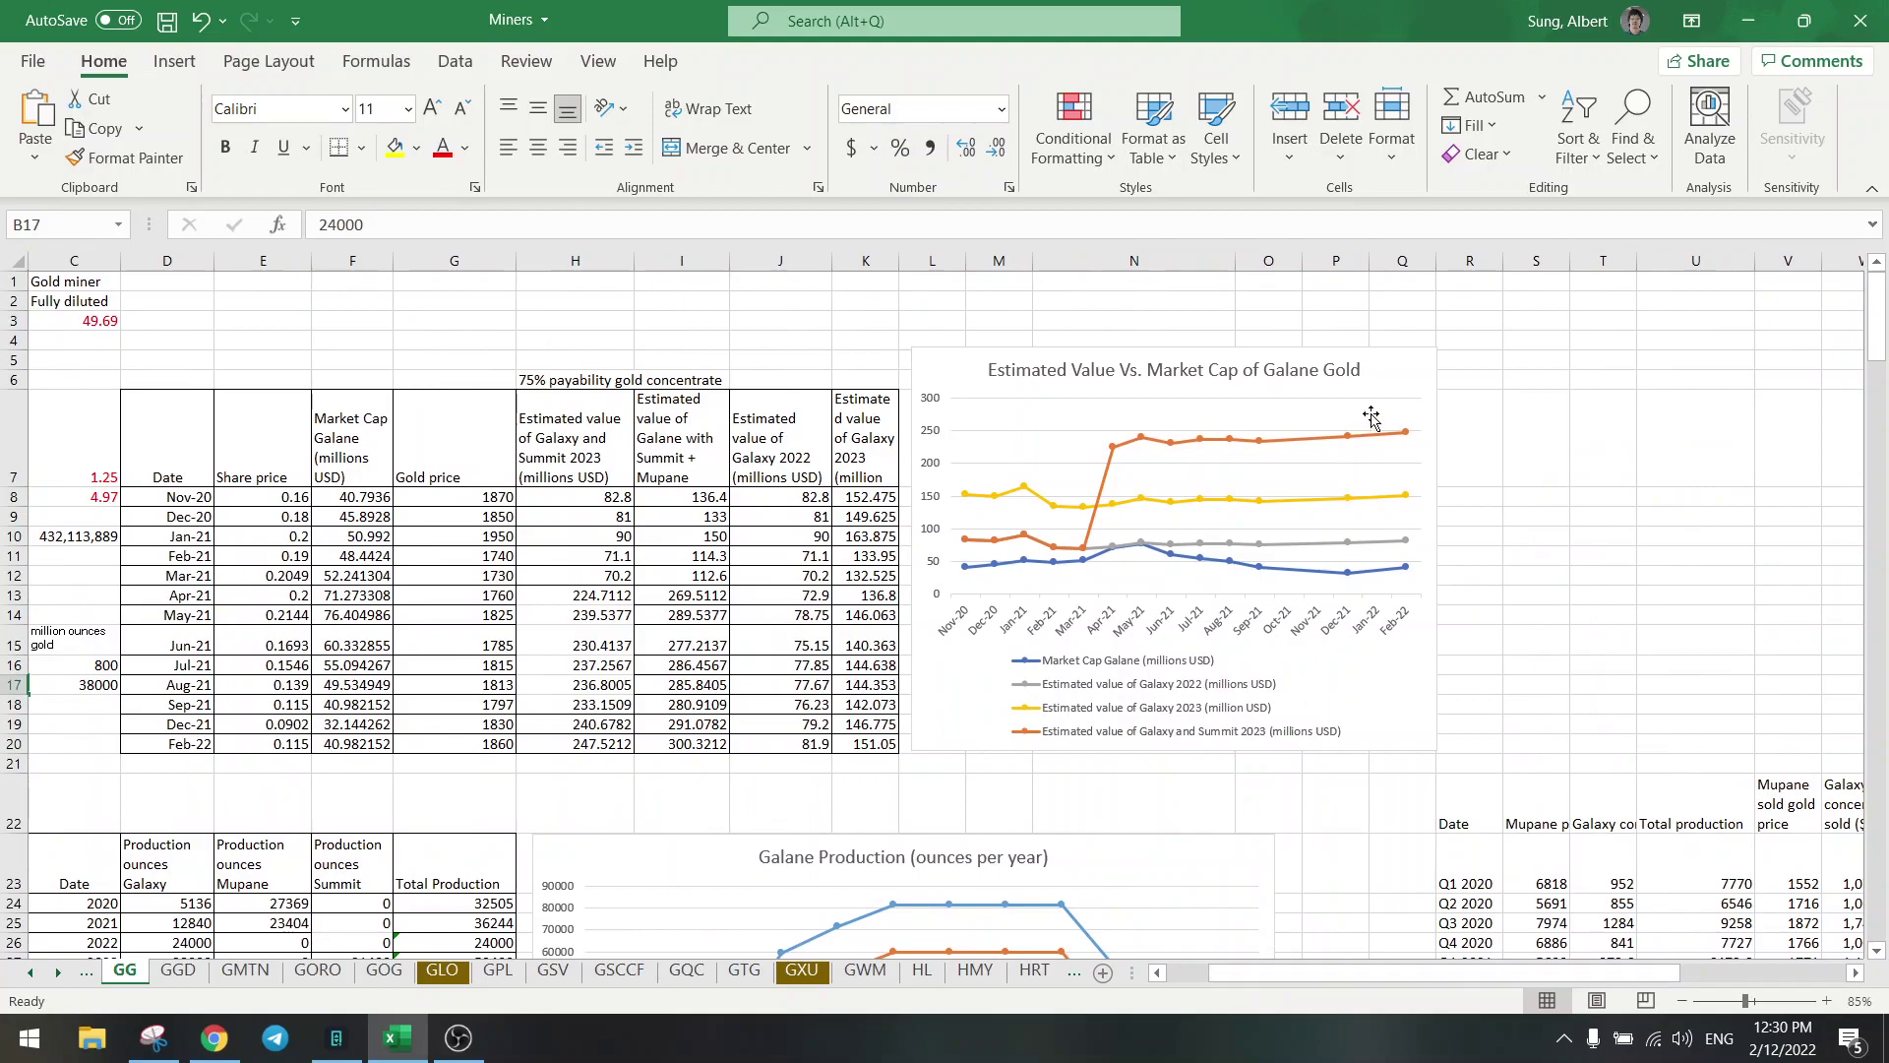
mouse_move(1406, 571)
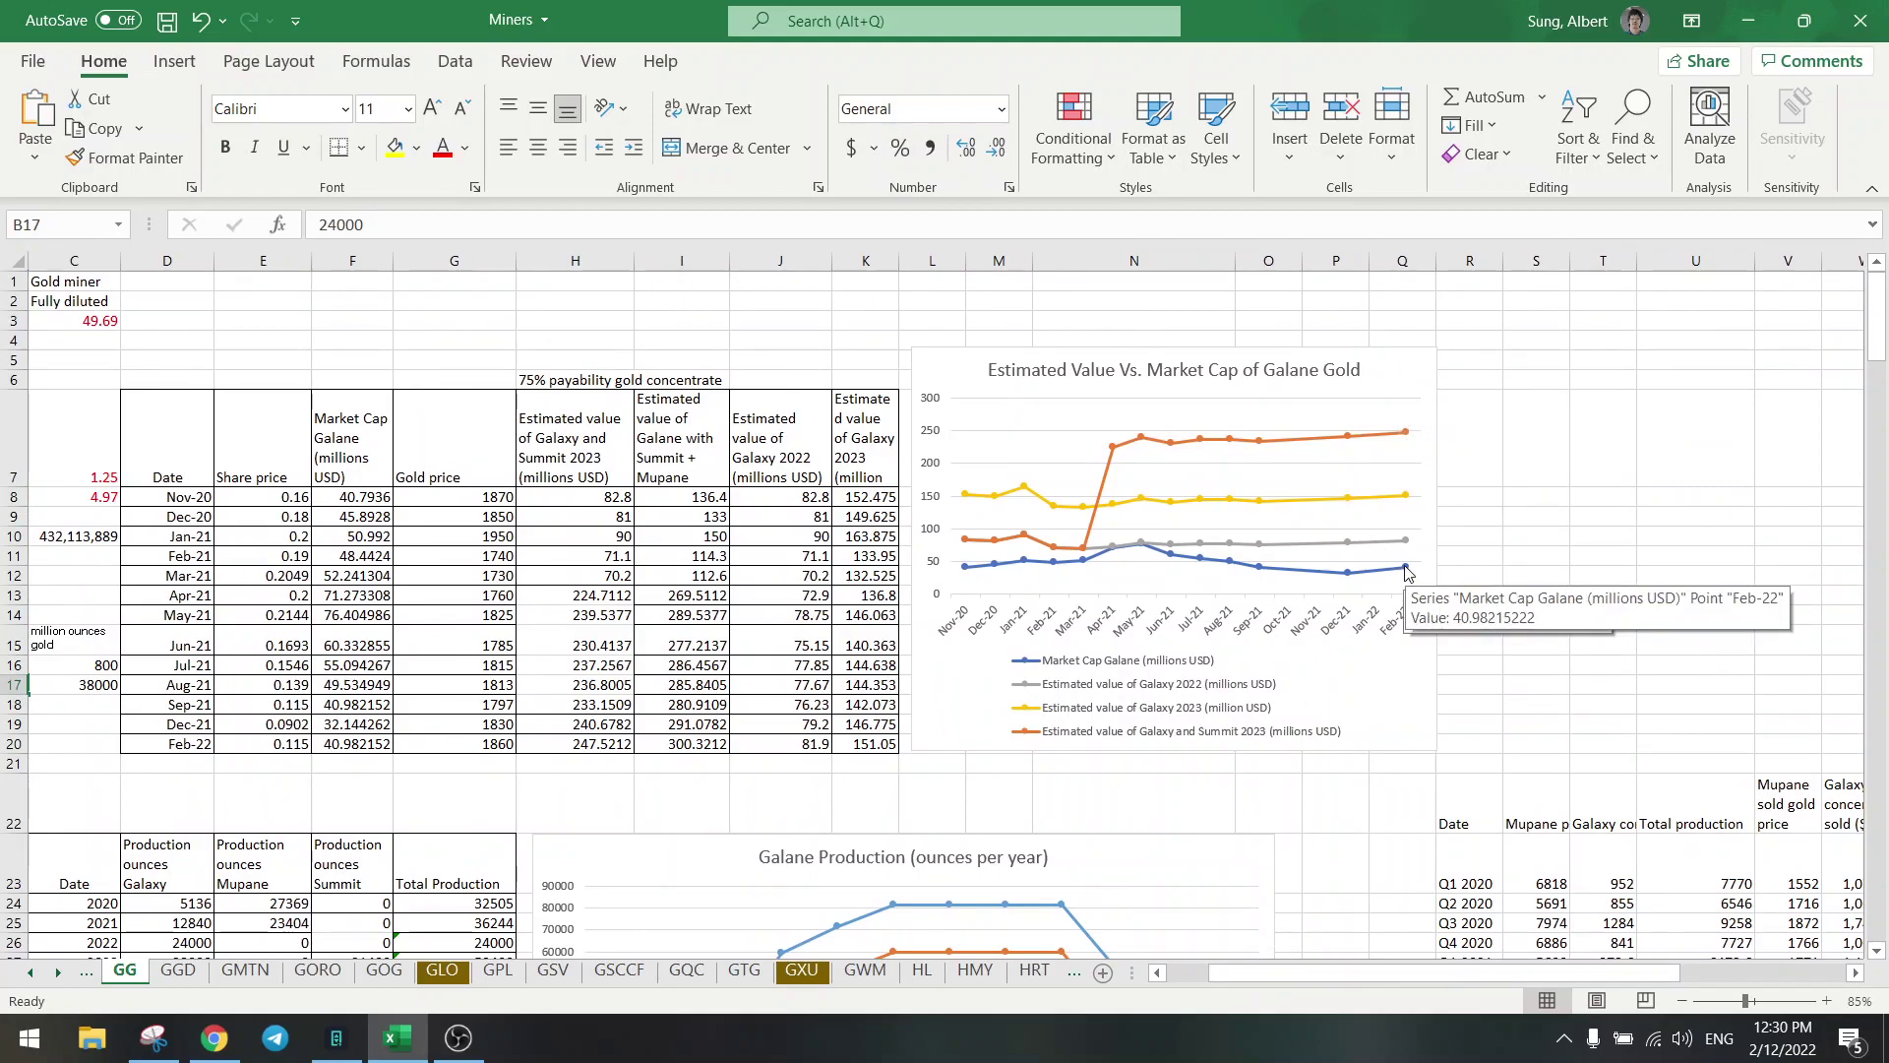
click(1406, 540)
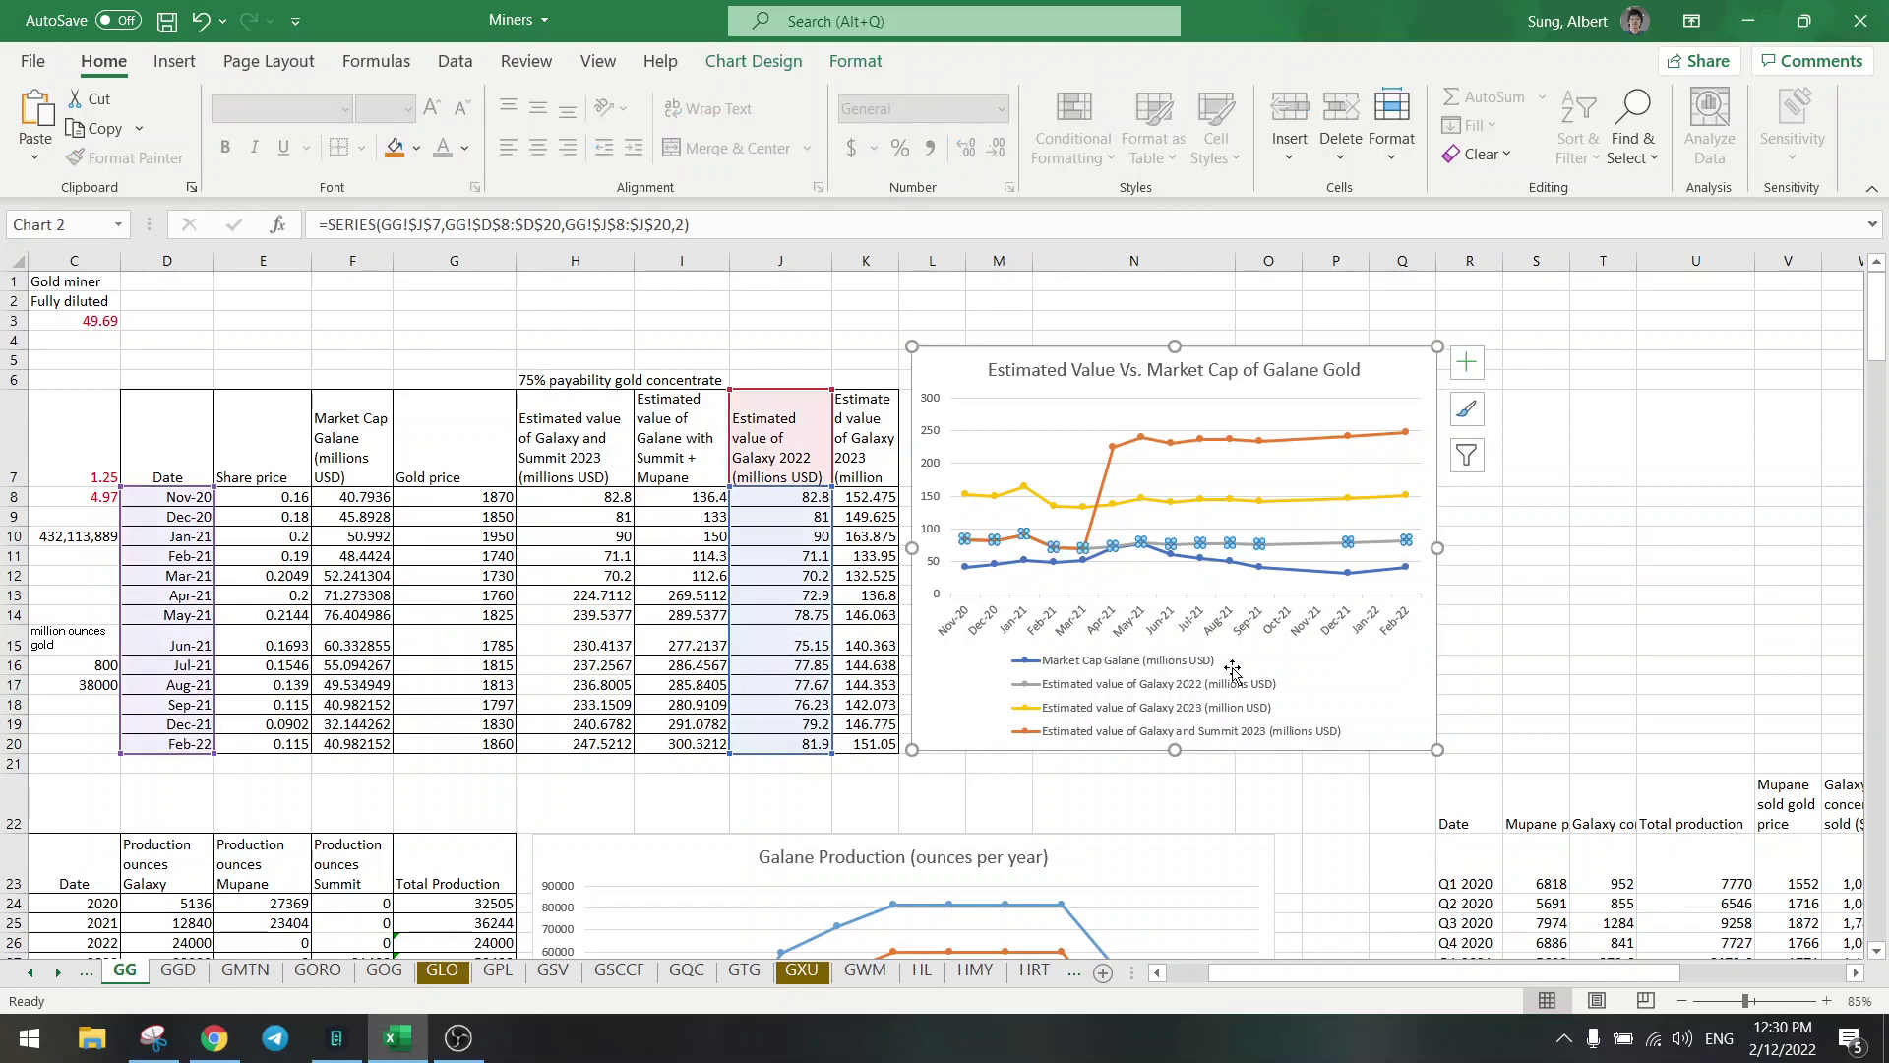
Open the Feb-22 Galaxy 2022 estimated value formula in J20, examine its referenced cells and leave it without editing.
click(789, 745)
click(805, 227)
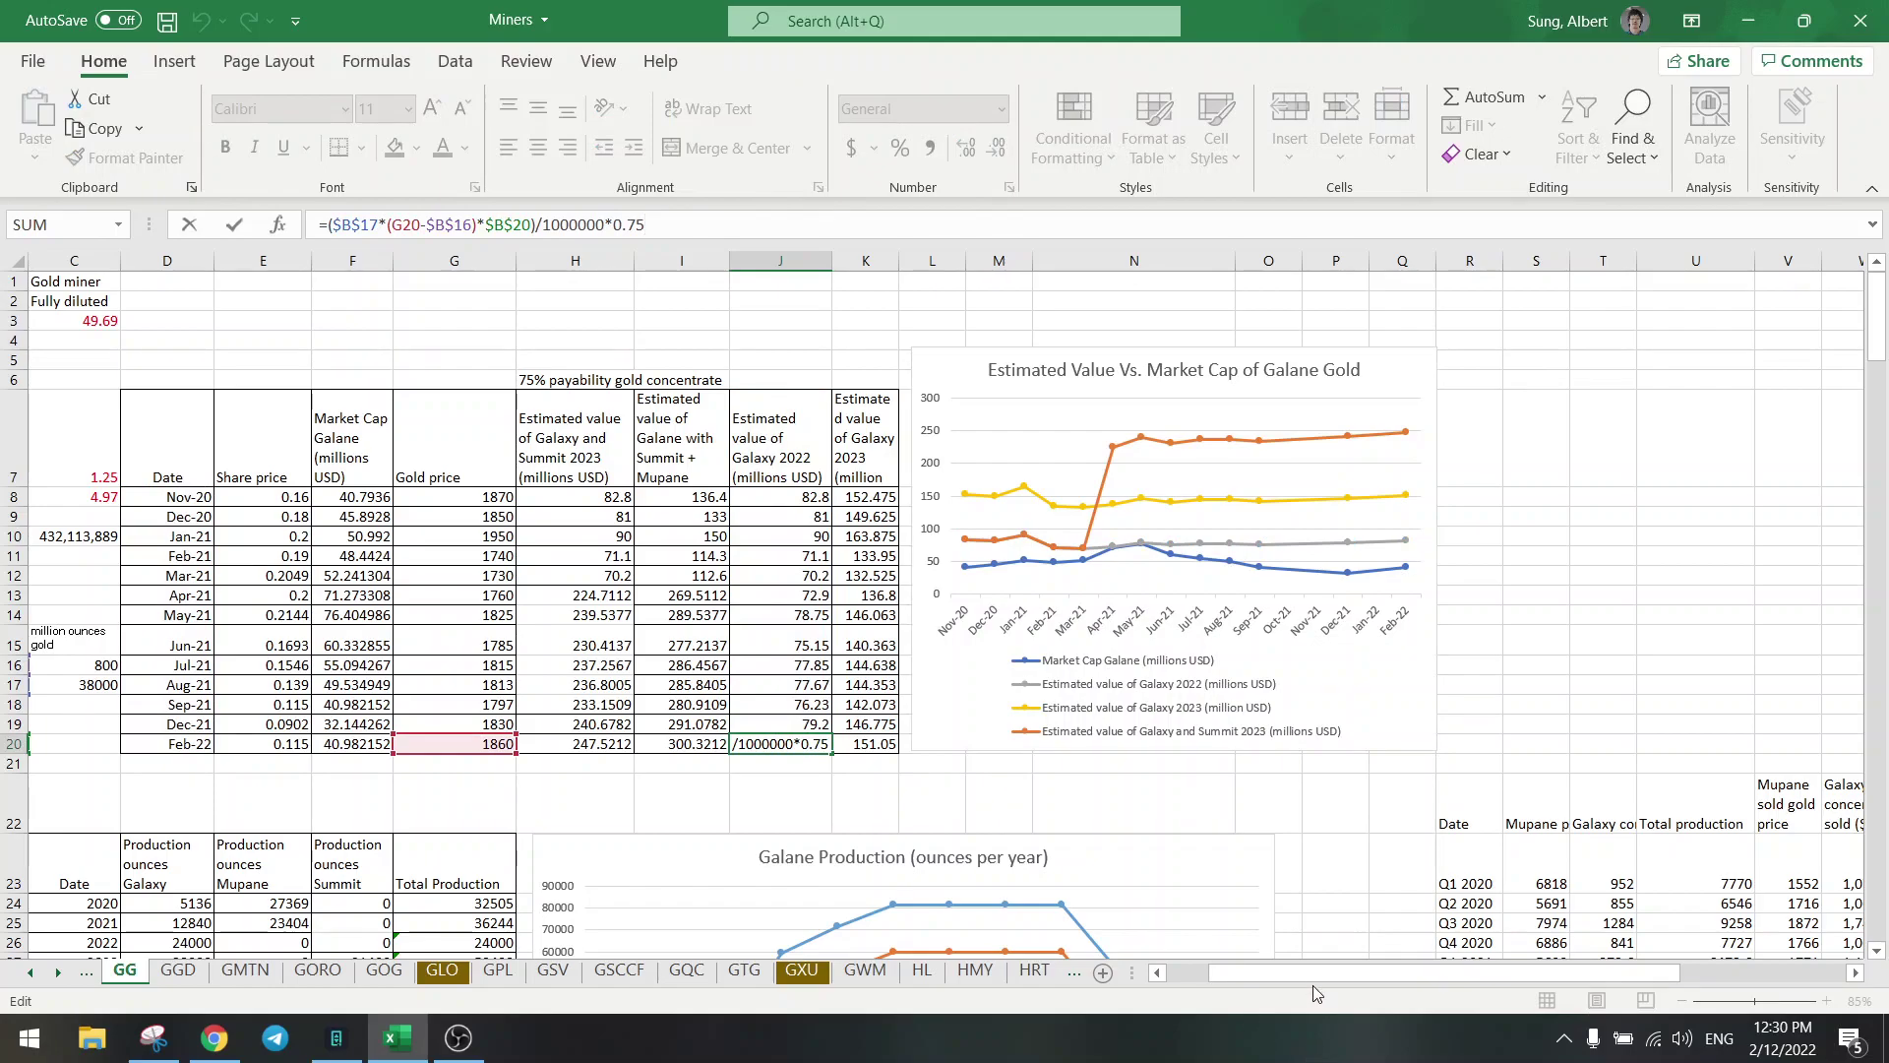
drag(1314, 972, 1242, 981)
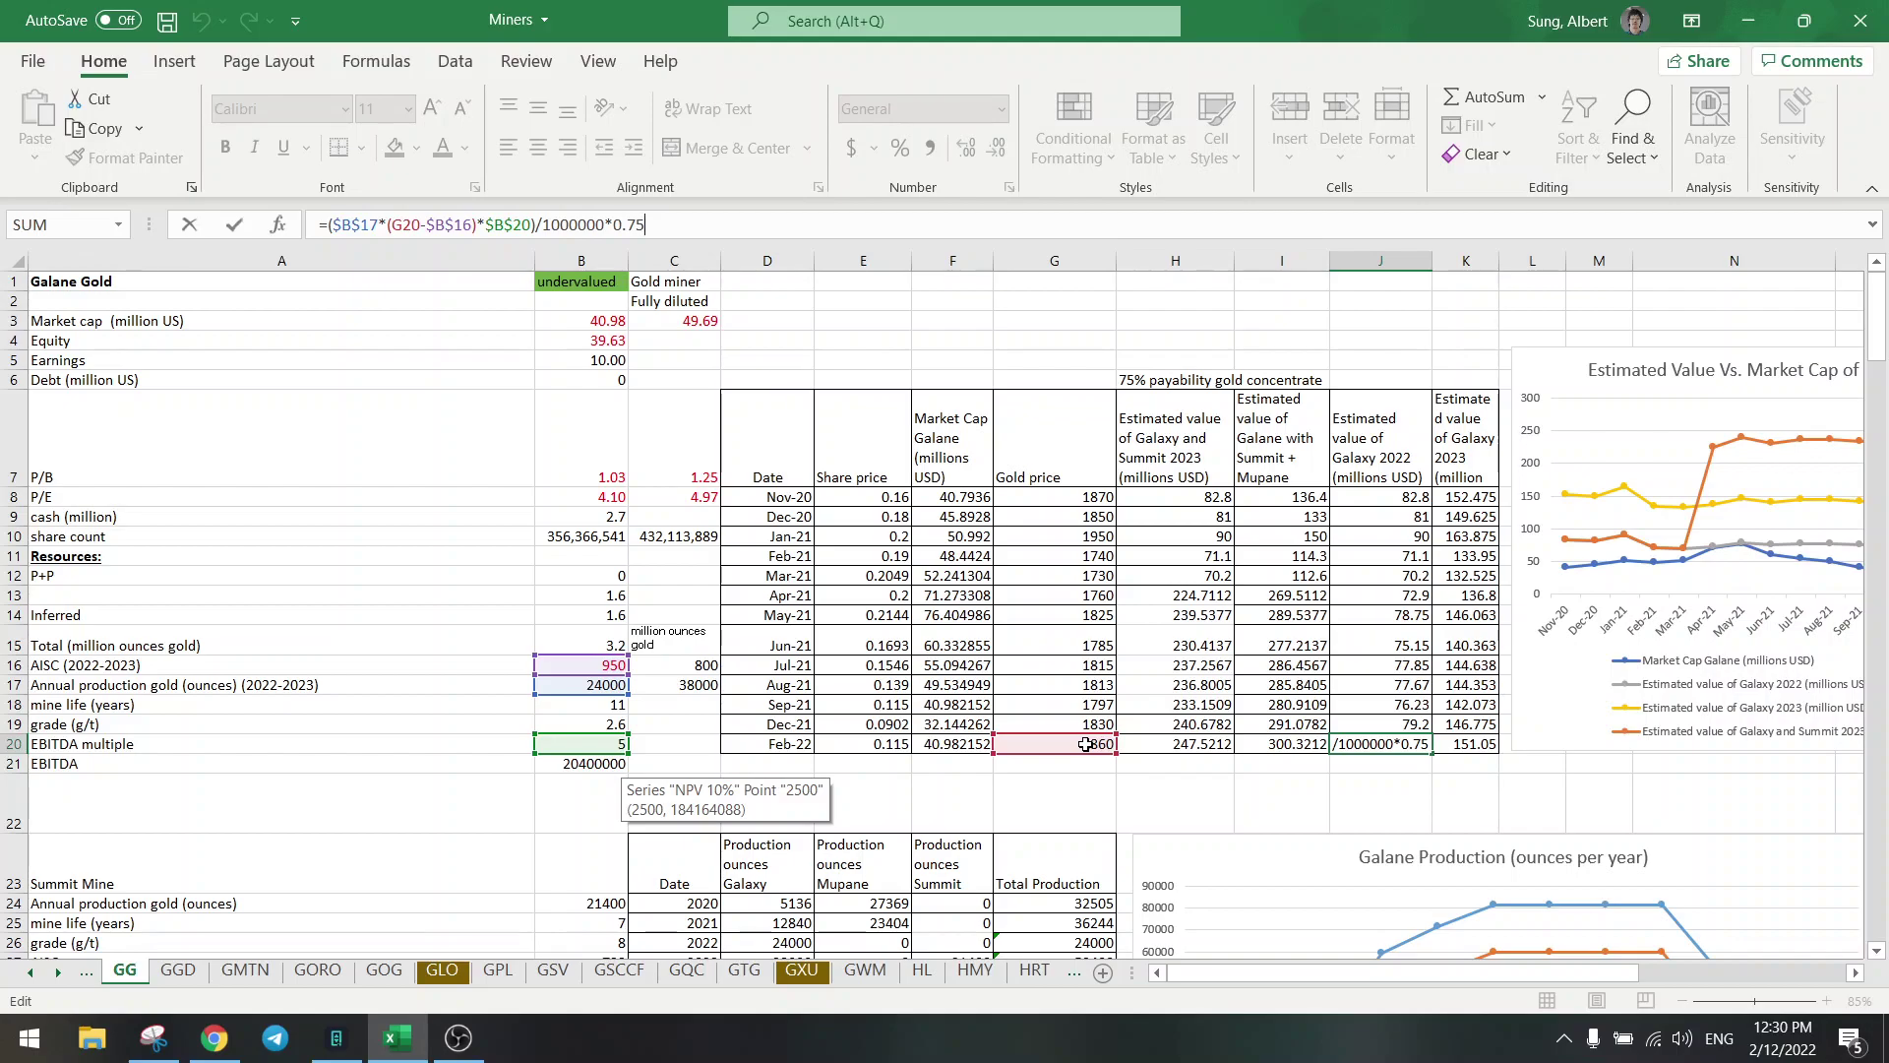
click(1173, 686)
Return to the Estimated Value Vs. Market Cap chart and inspect the Feb-22 points for market cap, Galaxy 2022 and Galaxy 2023.
drag(1206, 974, 1302, 977)
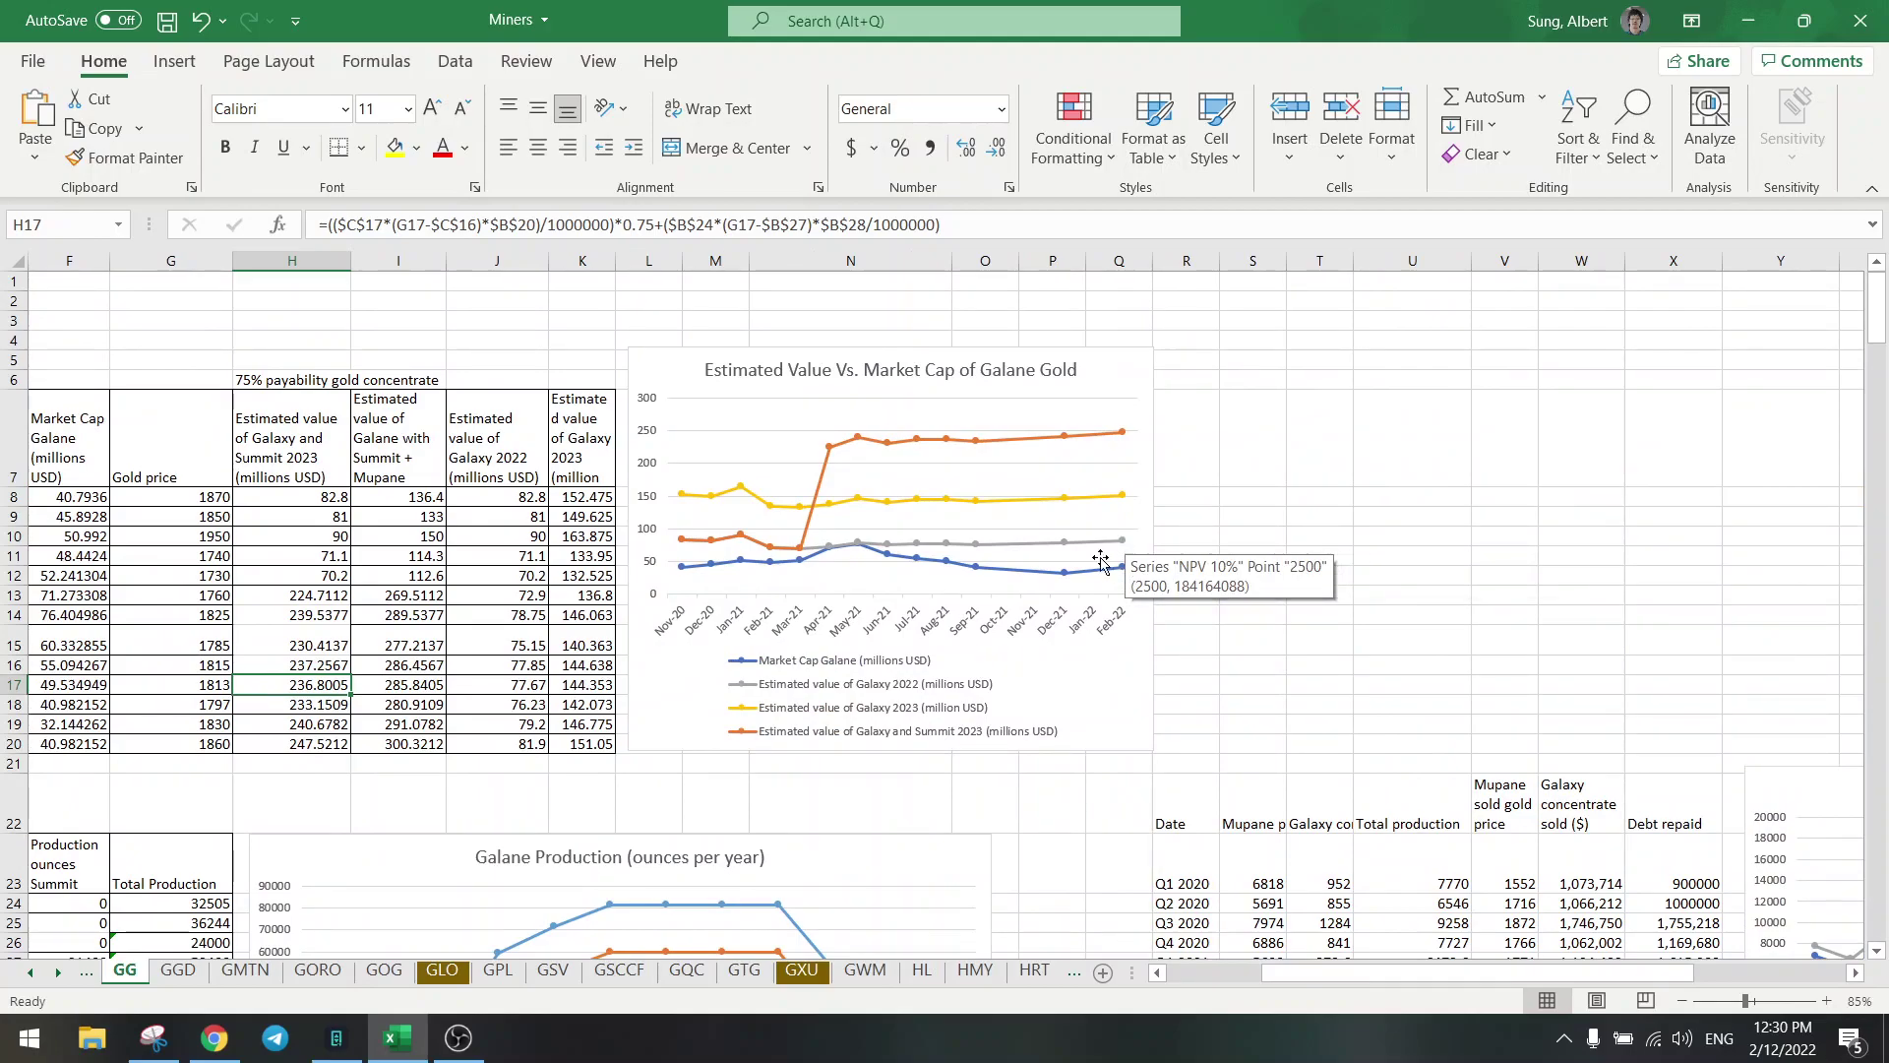
click(1412, 665)
mouse_move(1123, 544)
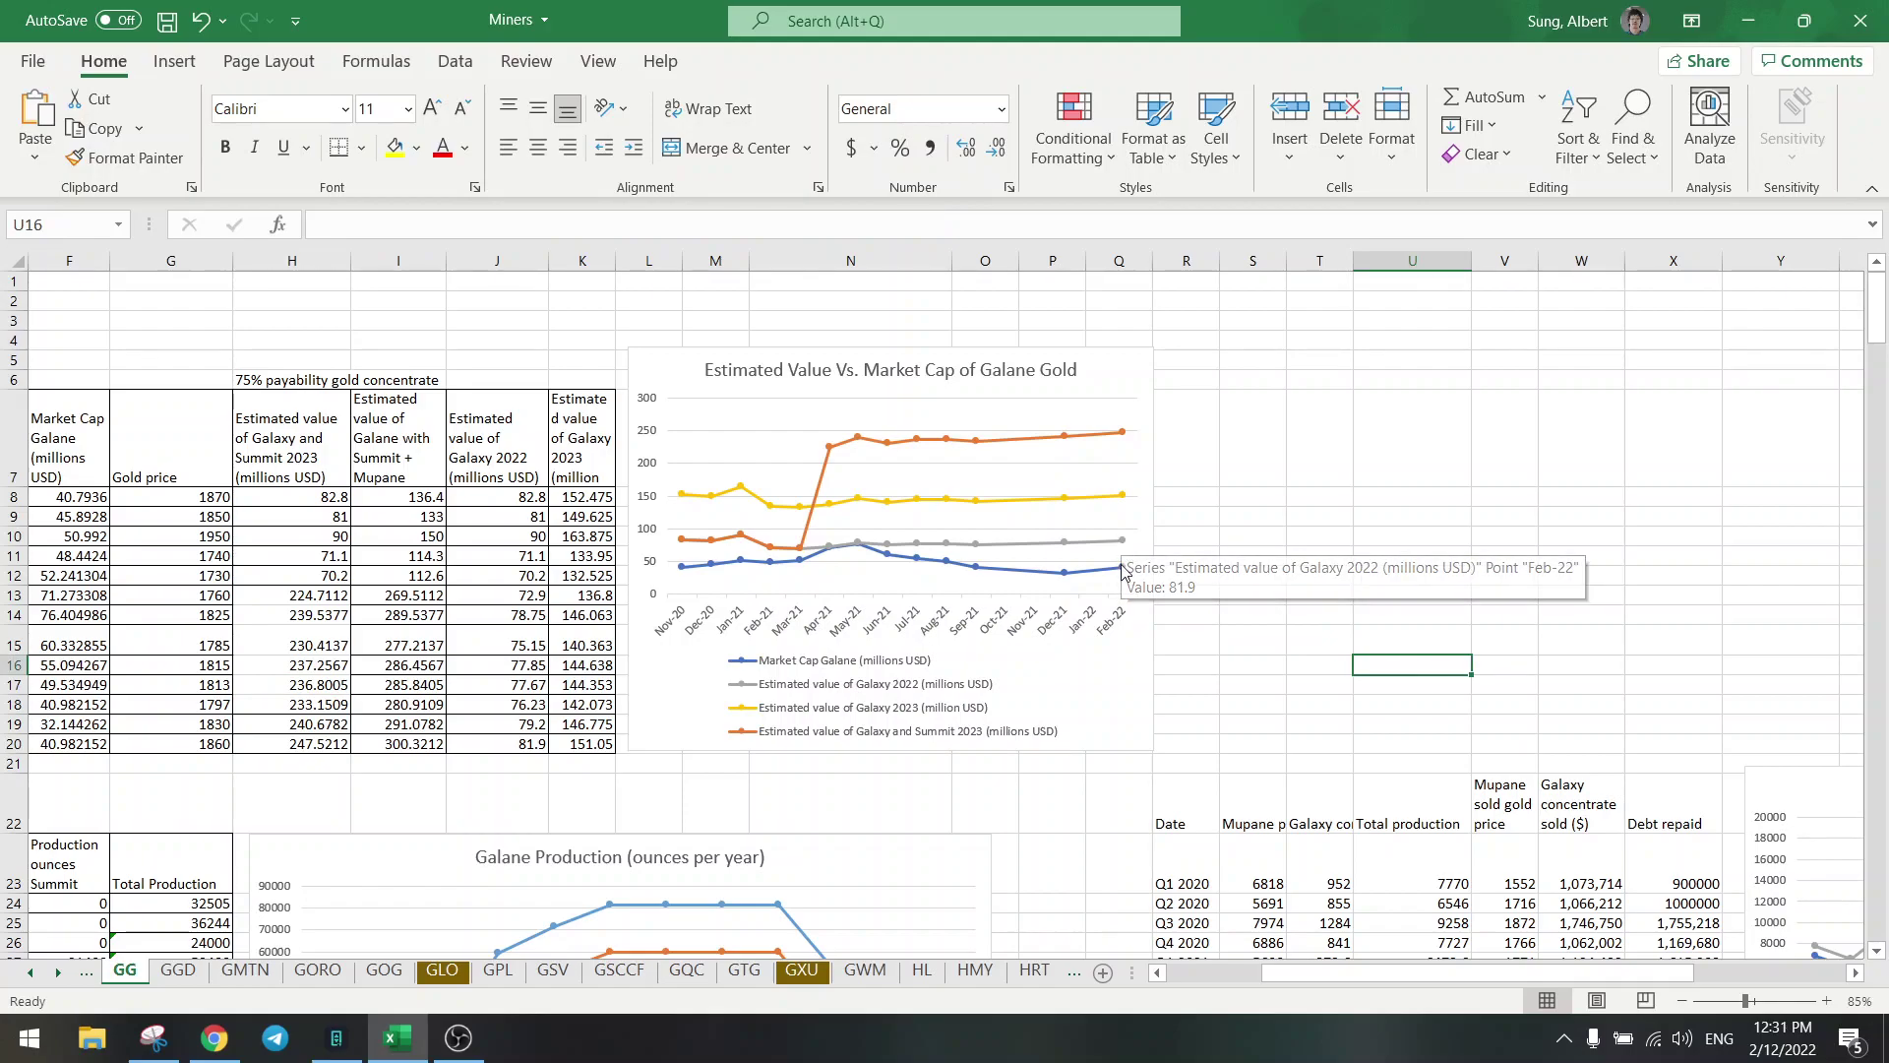
click(1122, 495)
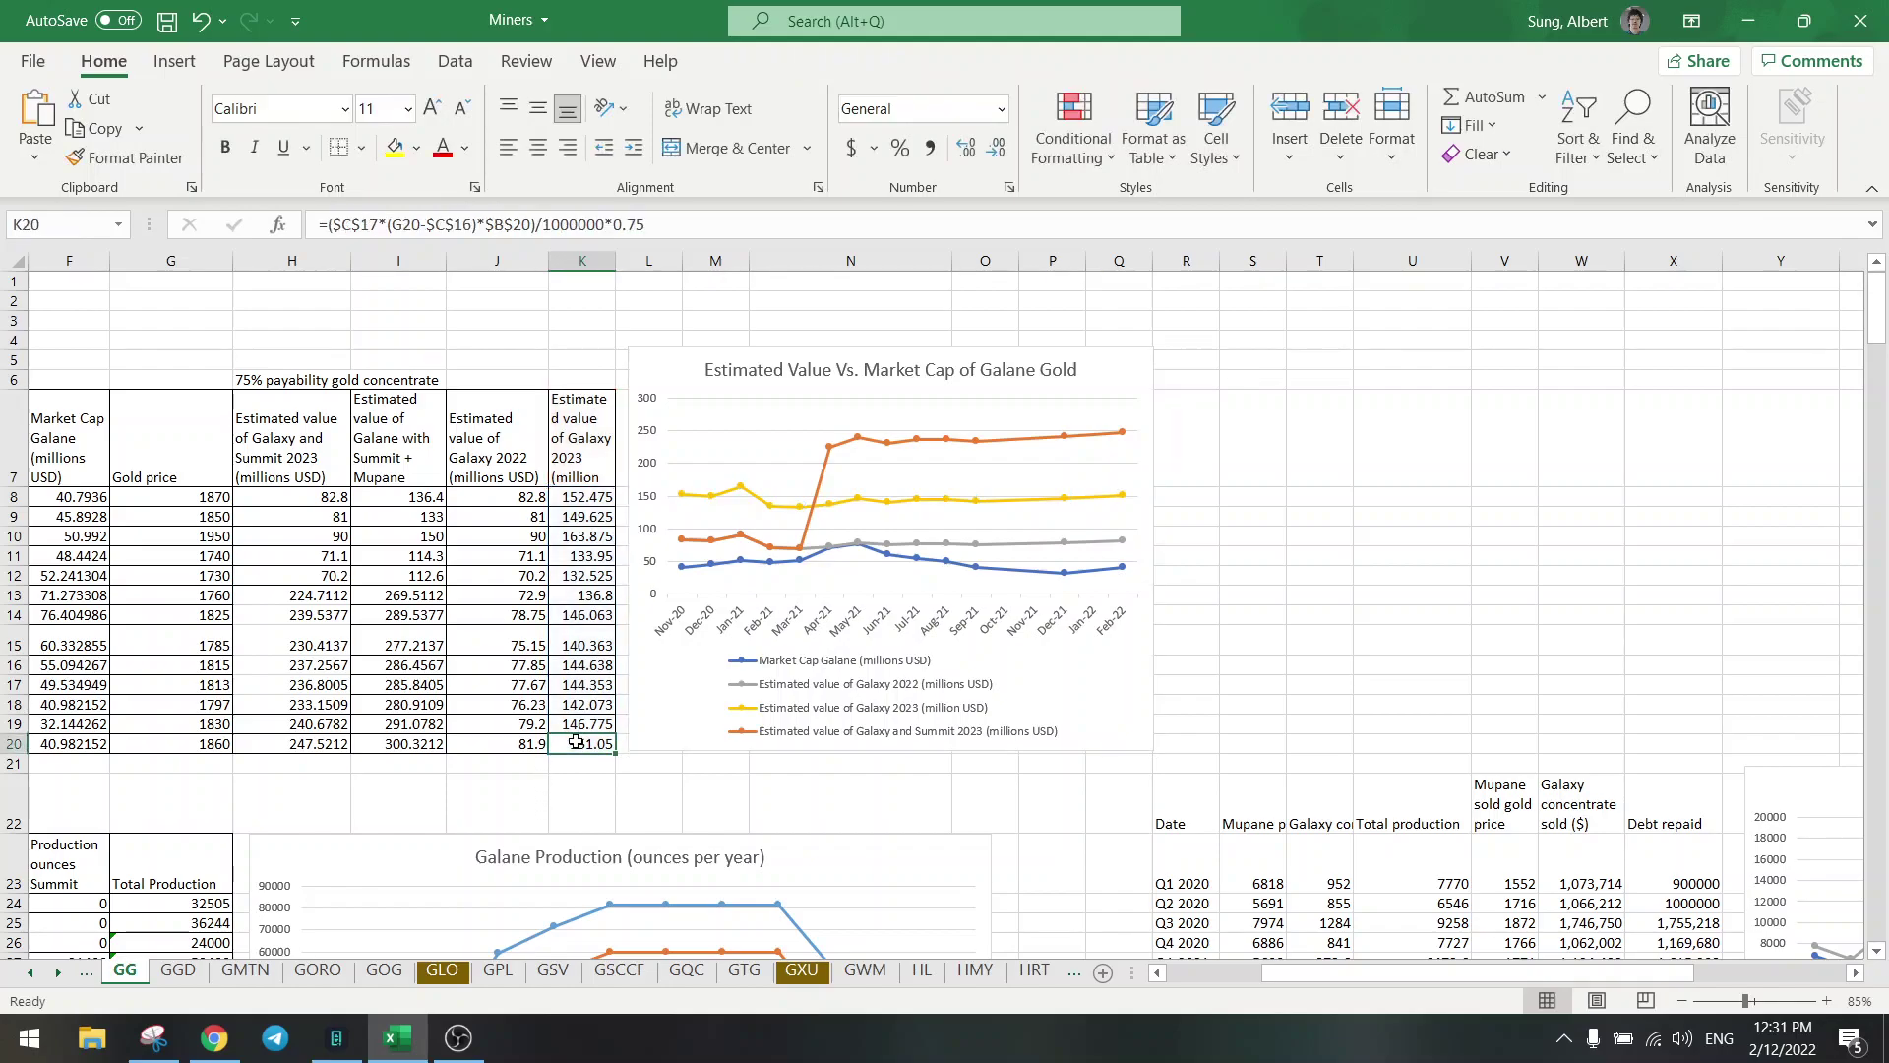
Open the Feb-22 Galaxy 2023 estimated value formula in K20, leave it without editing, and check its production and AISC inputs in C17 and C16.
click(576, 742)
double_click(576, 743)
drag(1317, 981, 1167, 976)
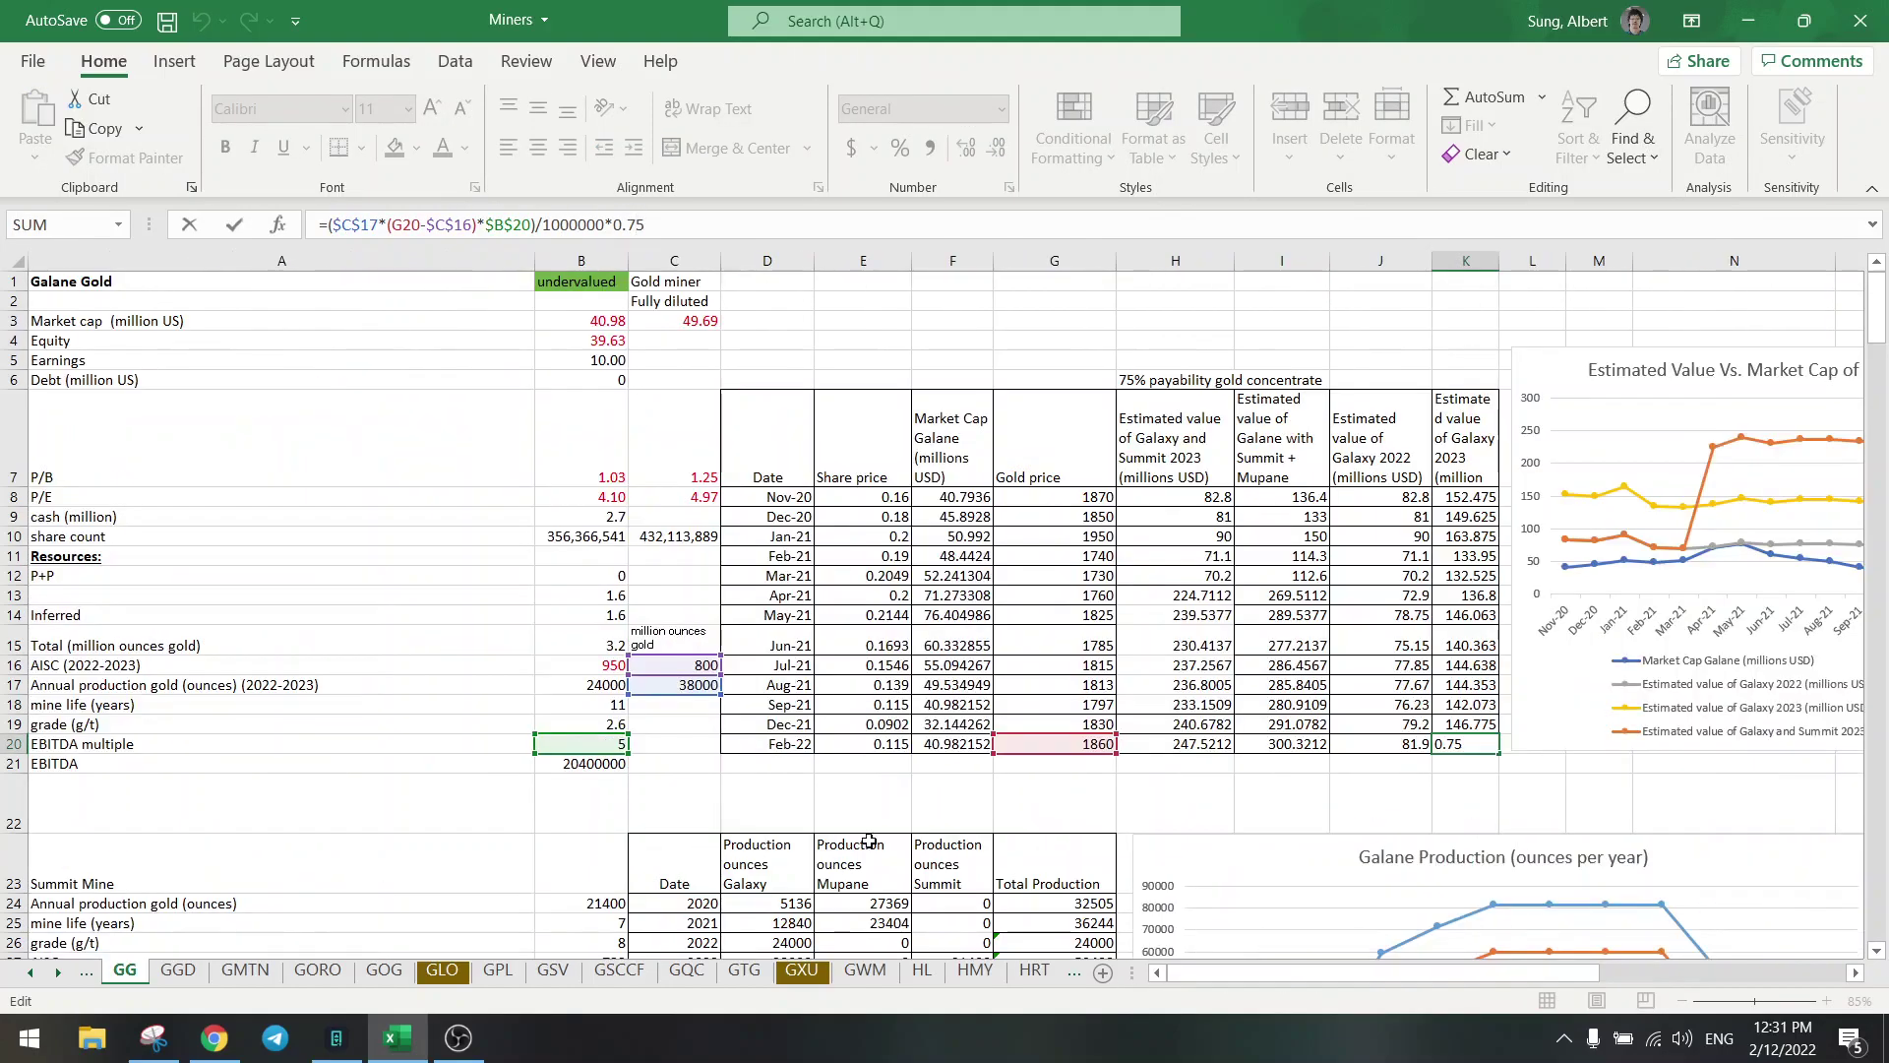
click(684, 686)
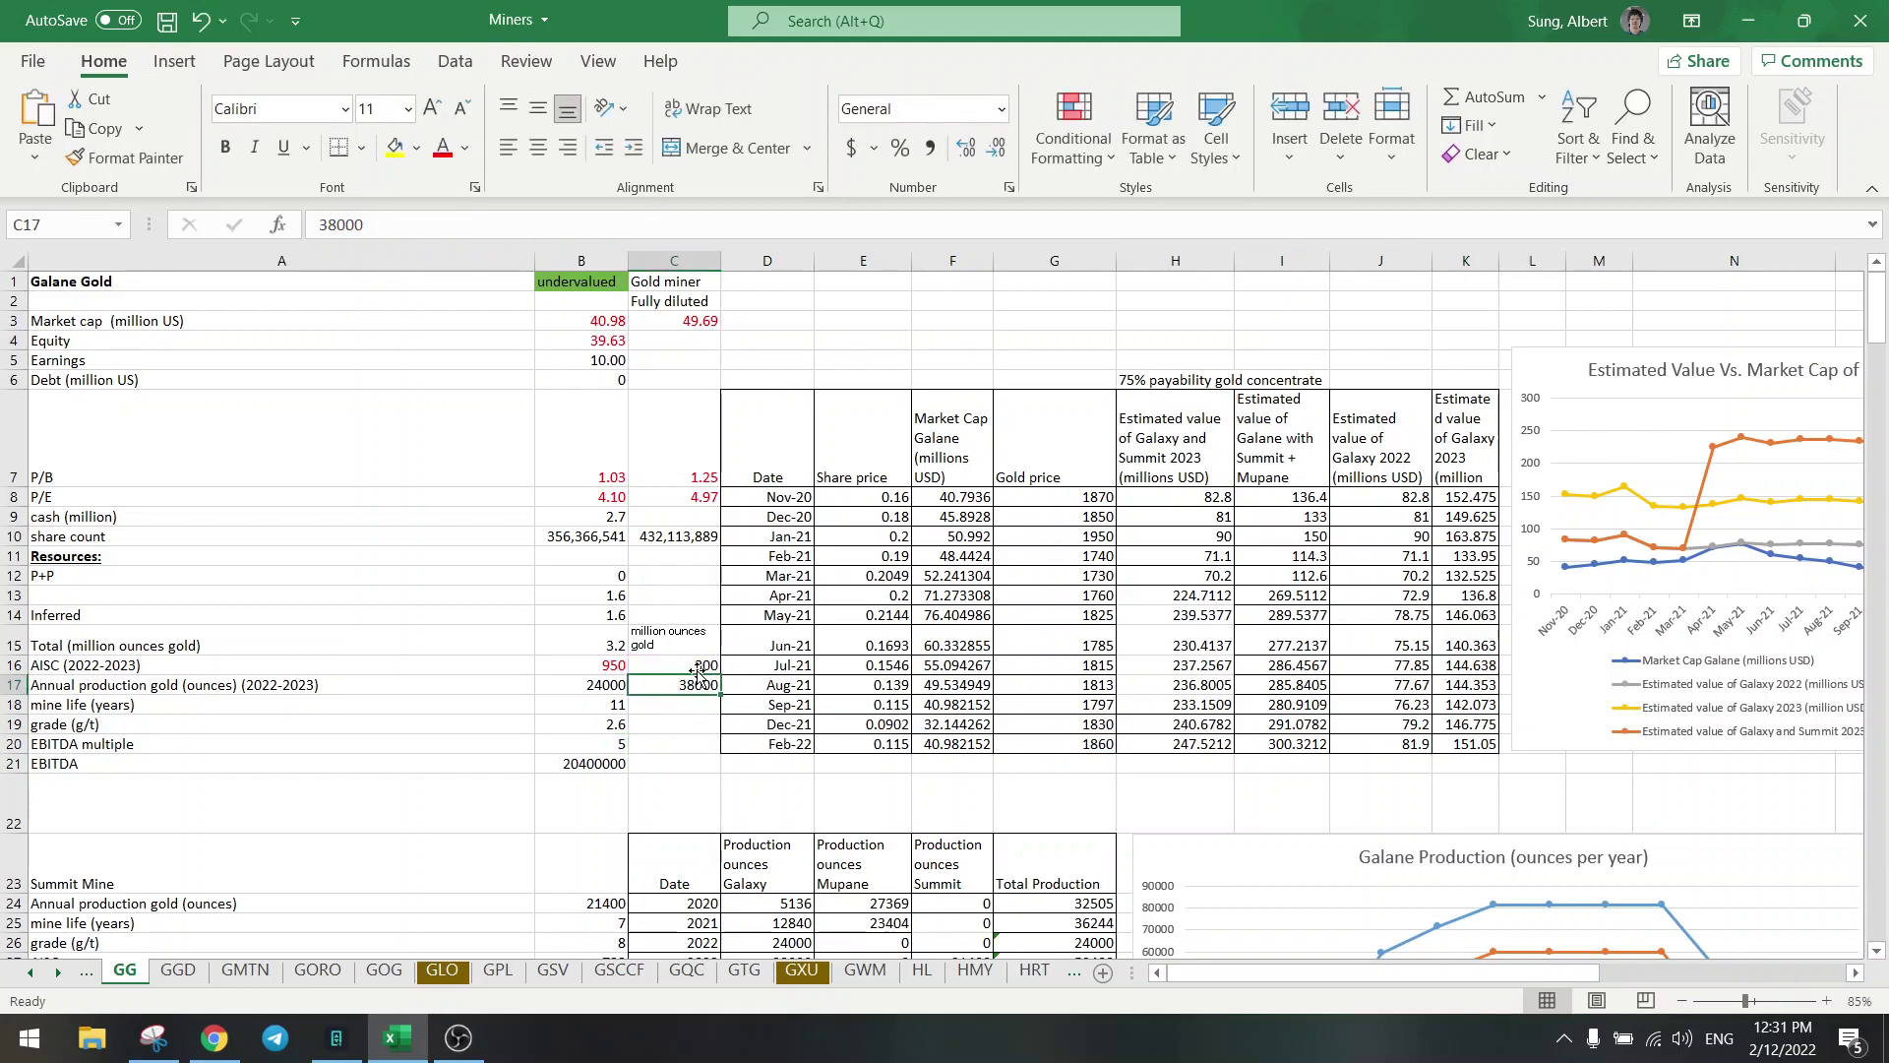
click(697, 663)
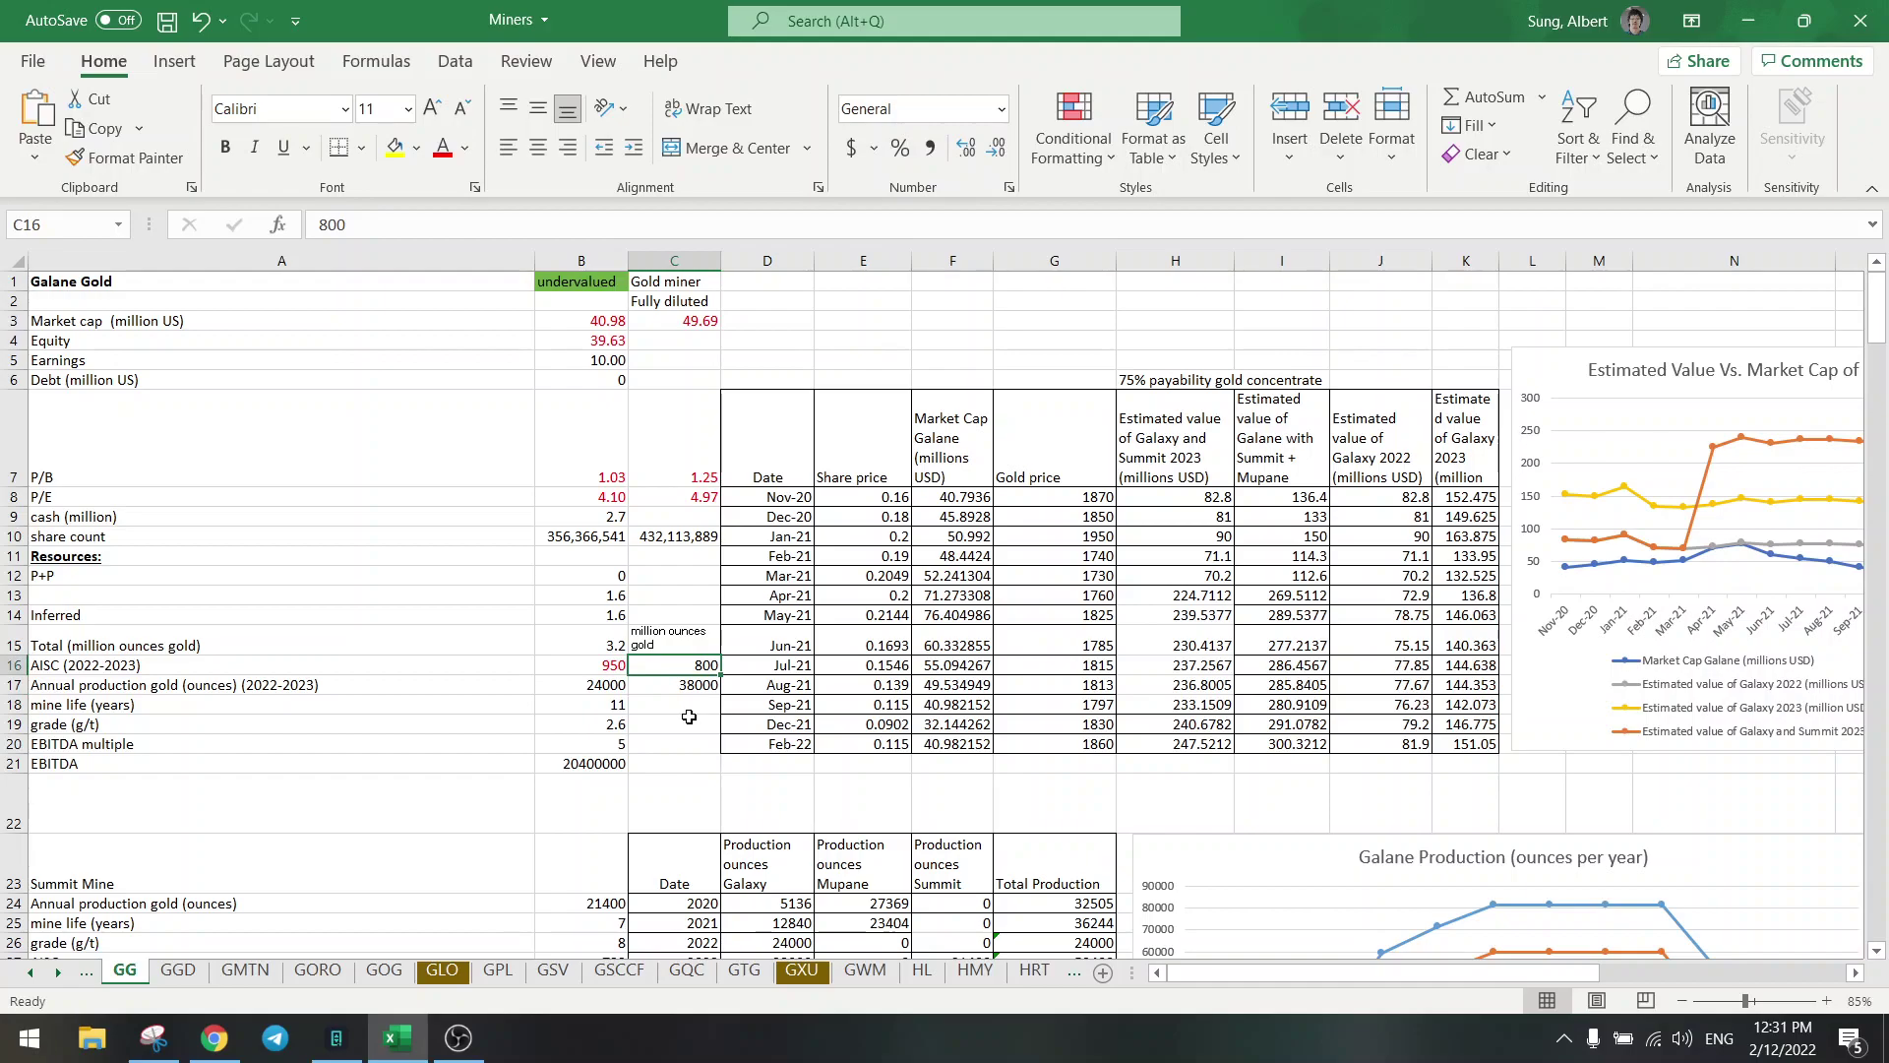
Compare the Feb-22 points of Galaxy 2023 estimated value and market cap in the Estimated Value Vs. Market Cap chart.
drag(1239, 972, 1295, 977)
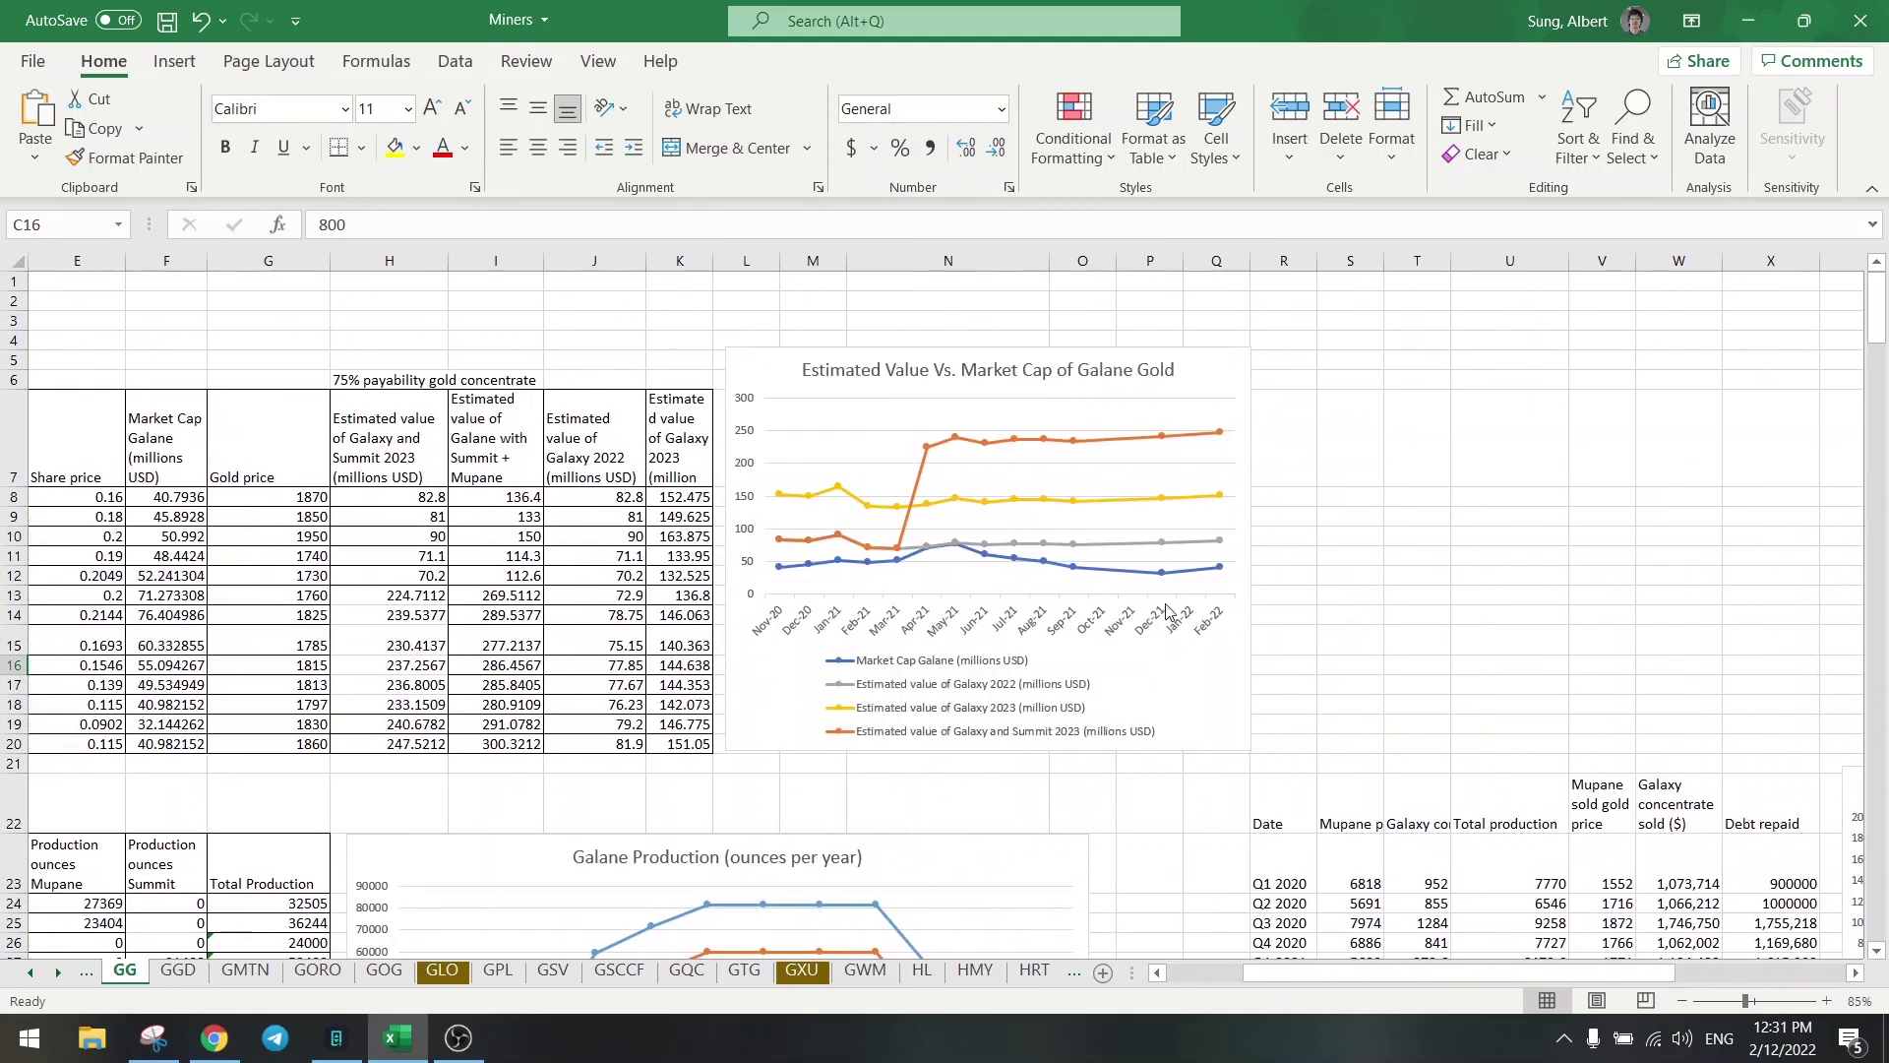
click(1221, 497)
click(1271, 533)
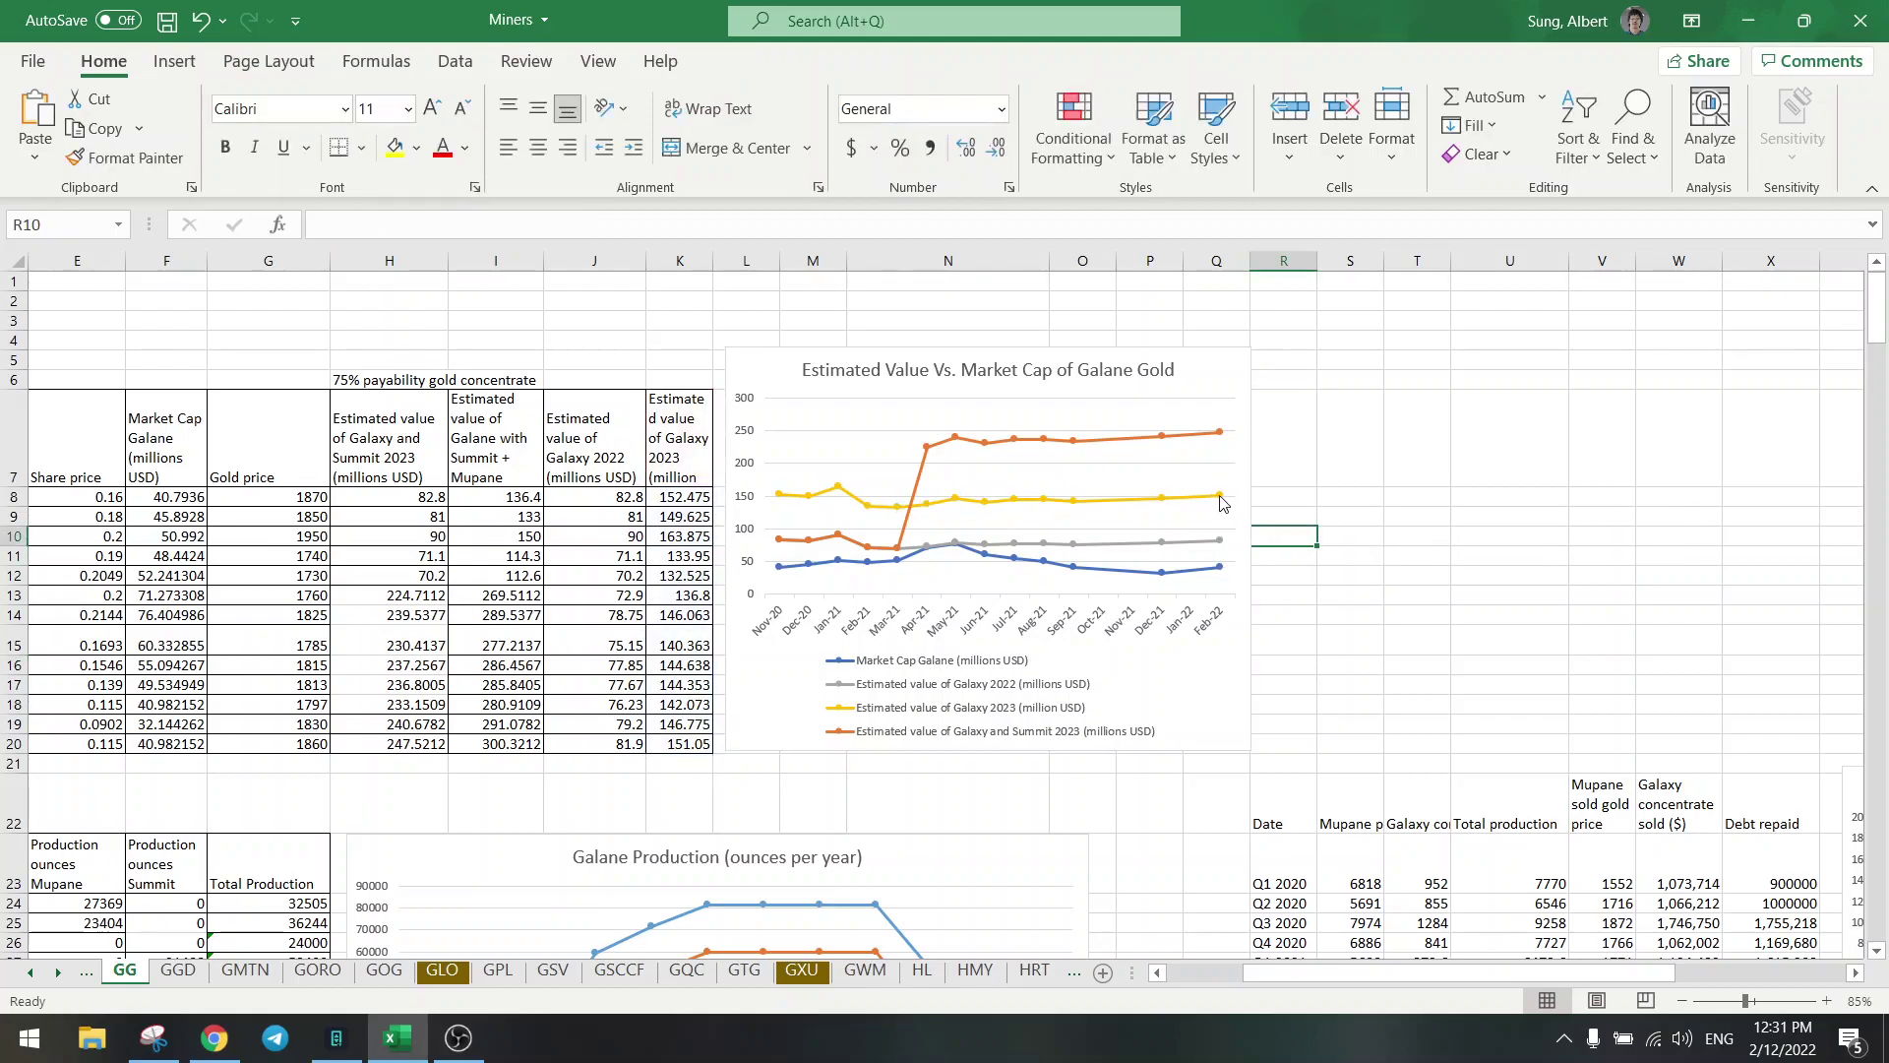
mouse_move(1220, 499)
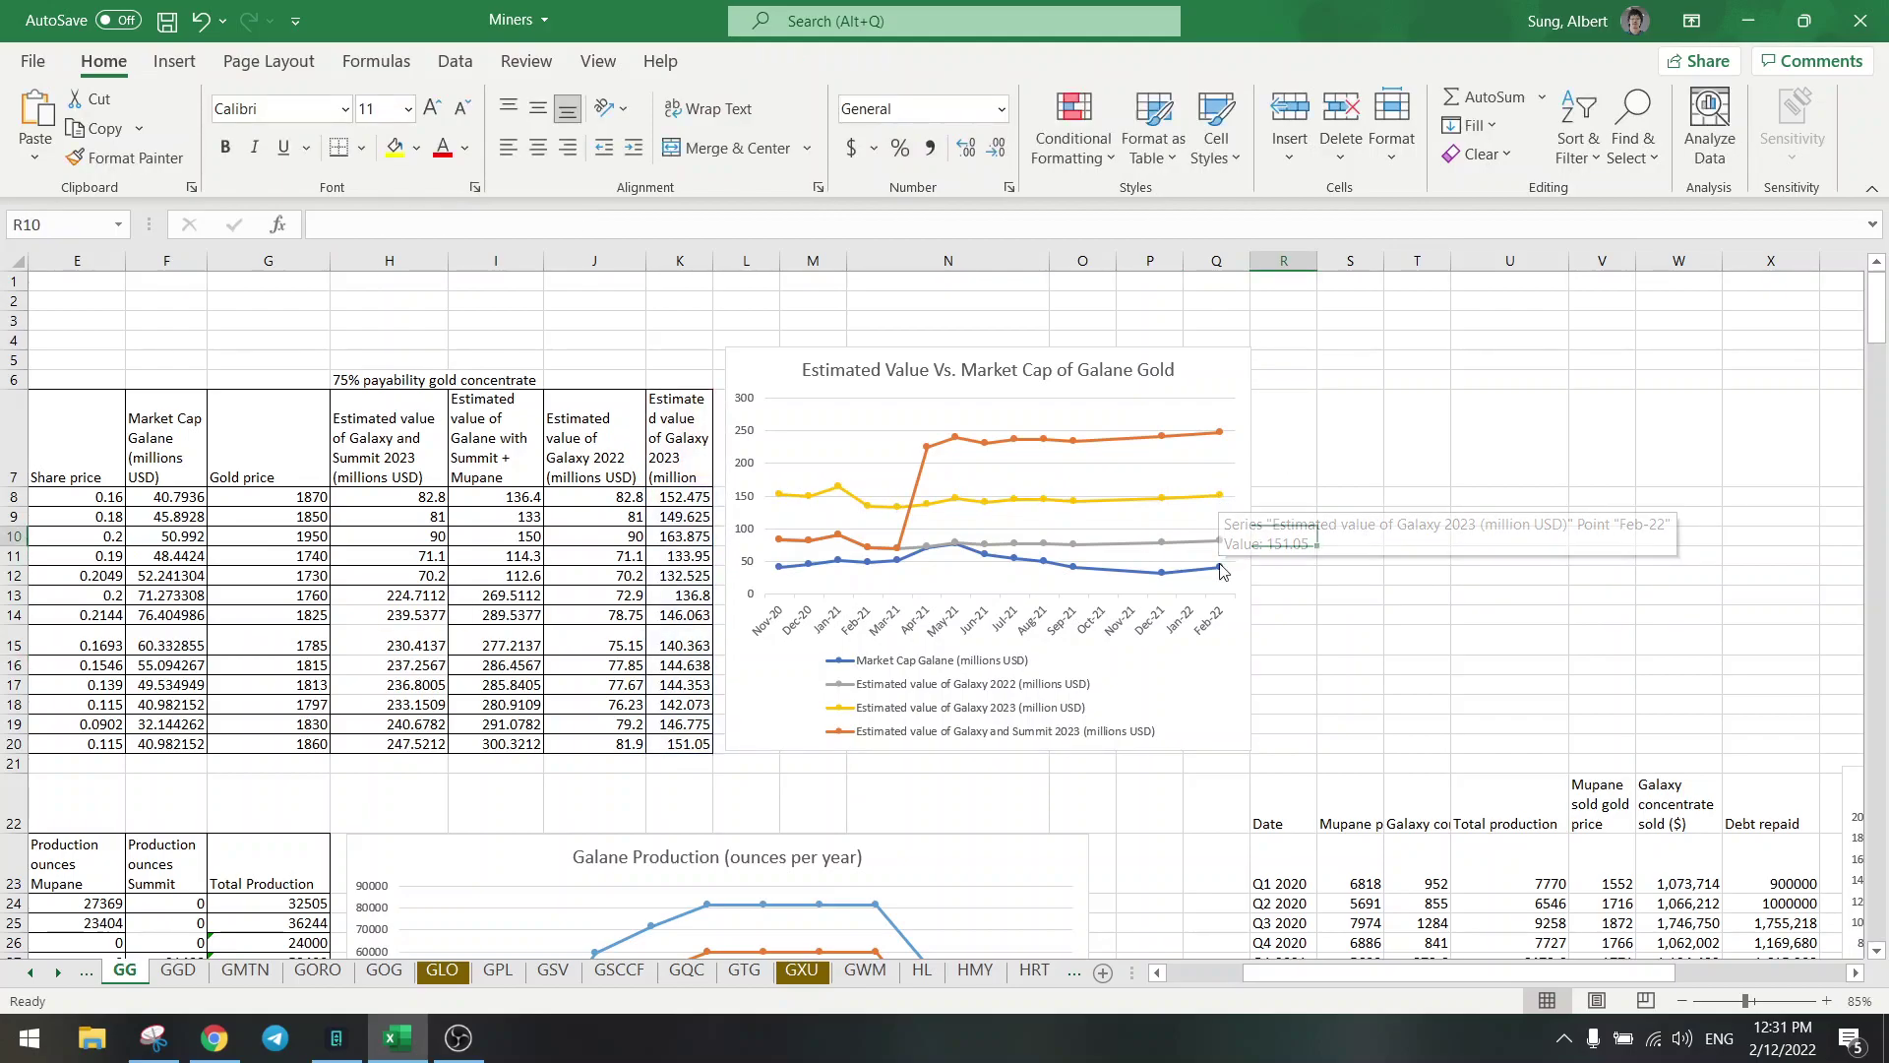
mouse_move(1220, 568)
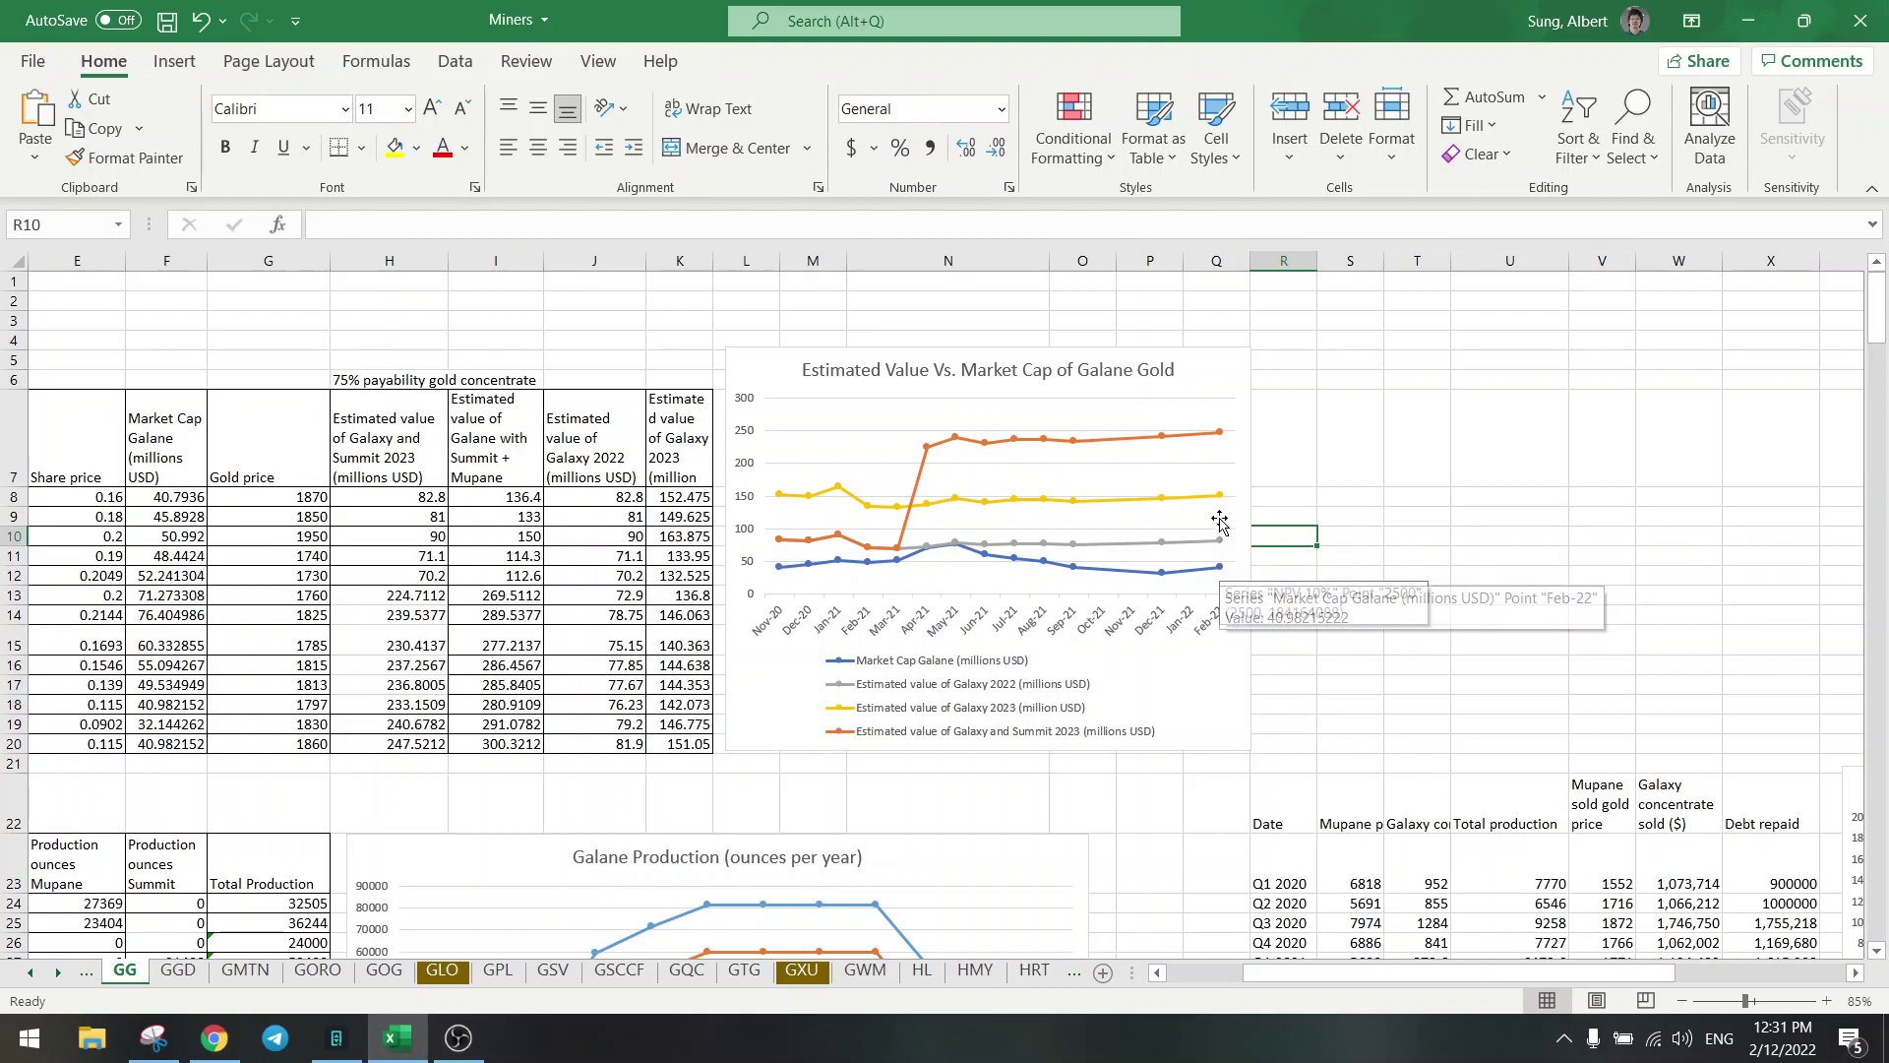
click(1099, 801)
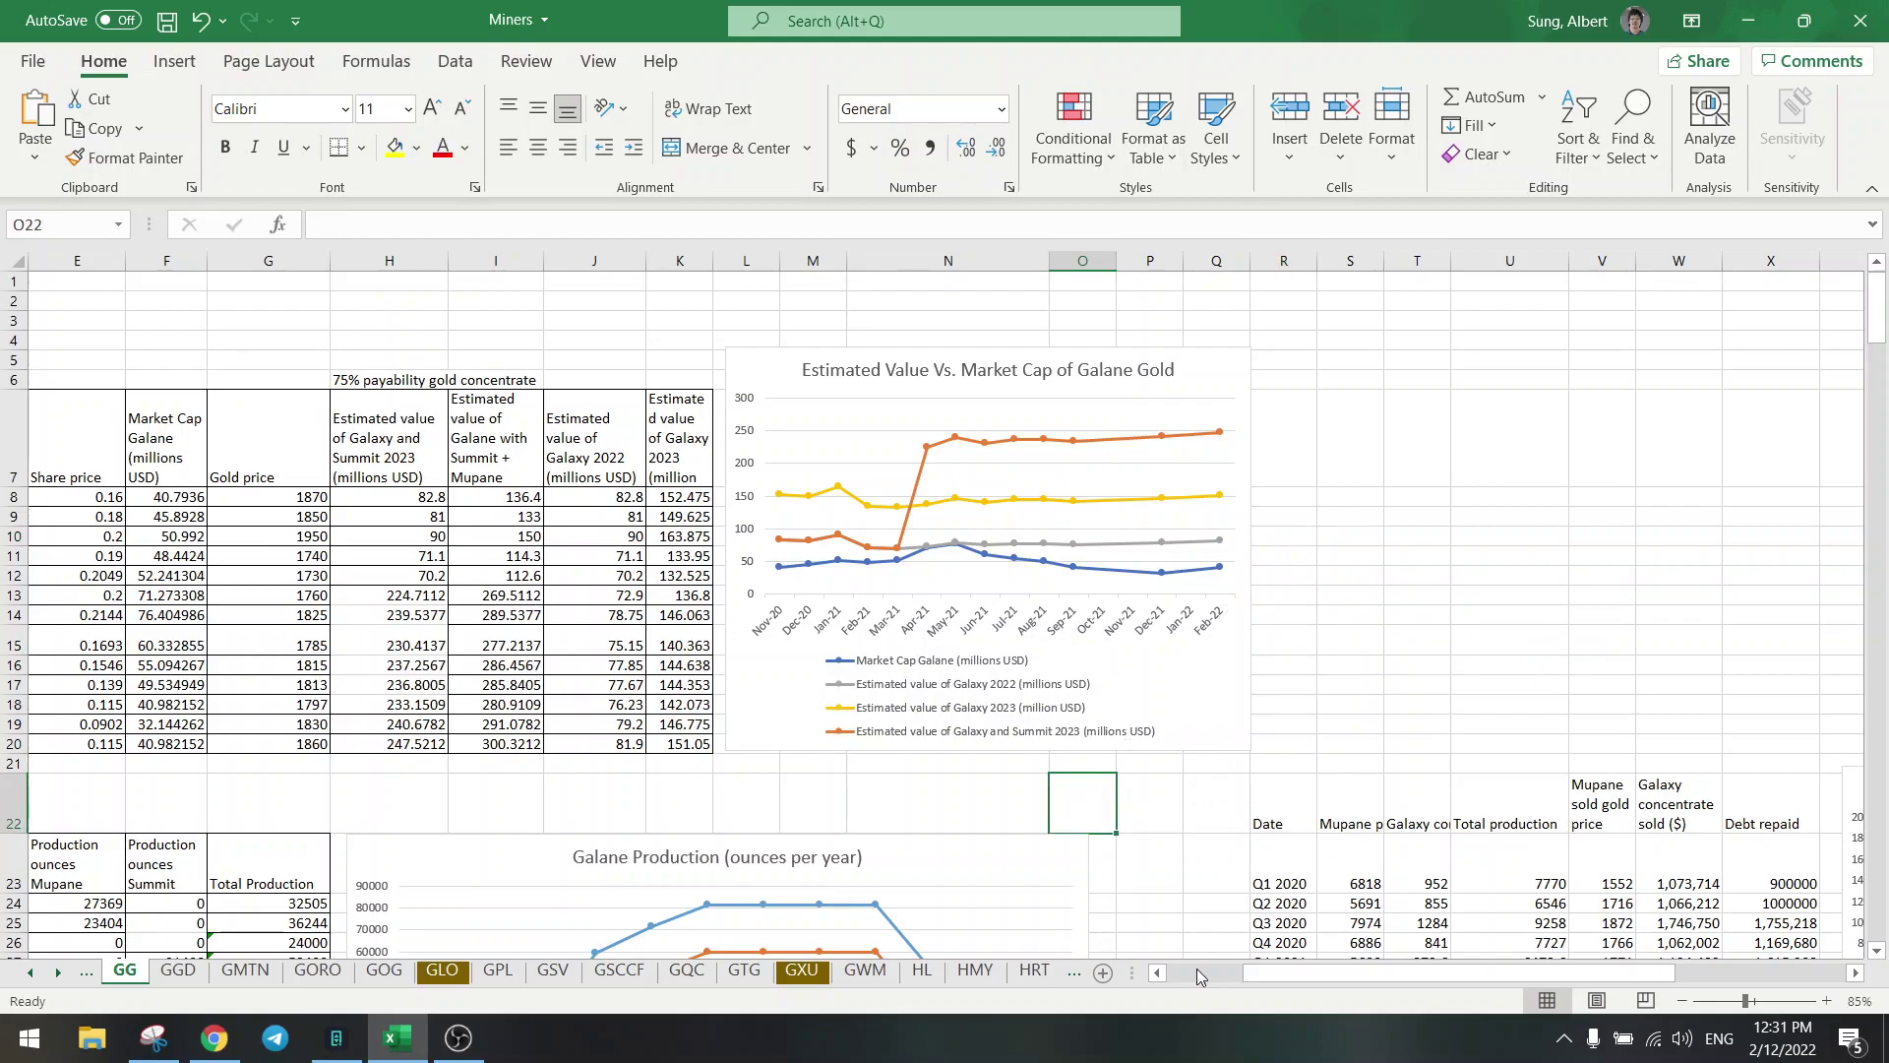
Open the Feb-22 Galaxy and Summit 2023 formula in H20, trace its Galaxy and Summit Mine inputs, and leave it without editing.
drag(1273, 972, 1202, 972)
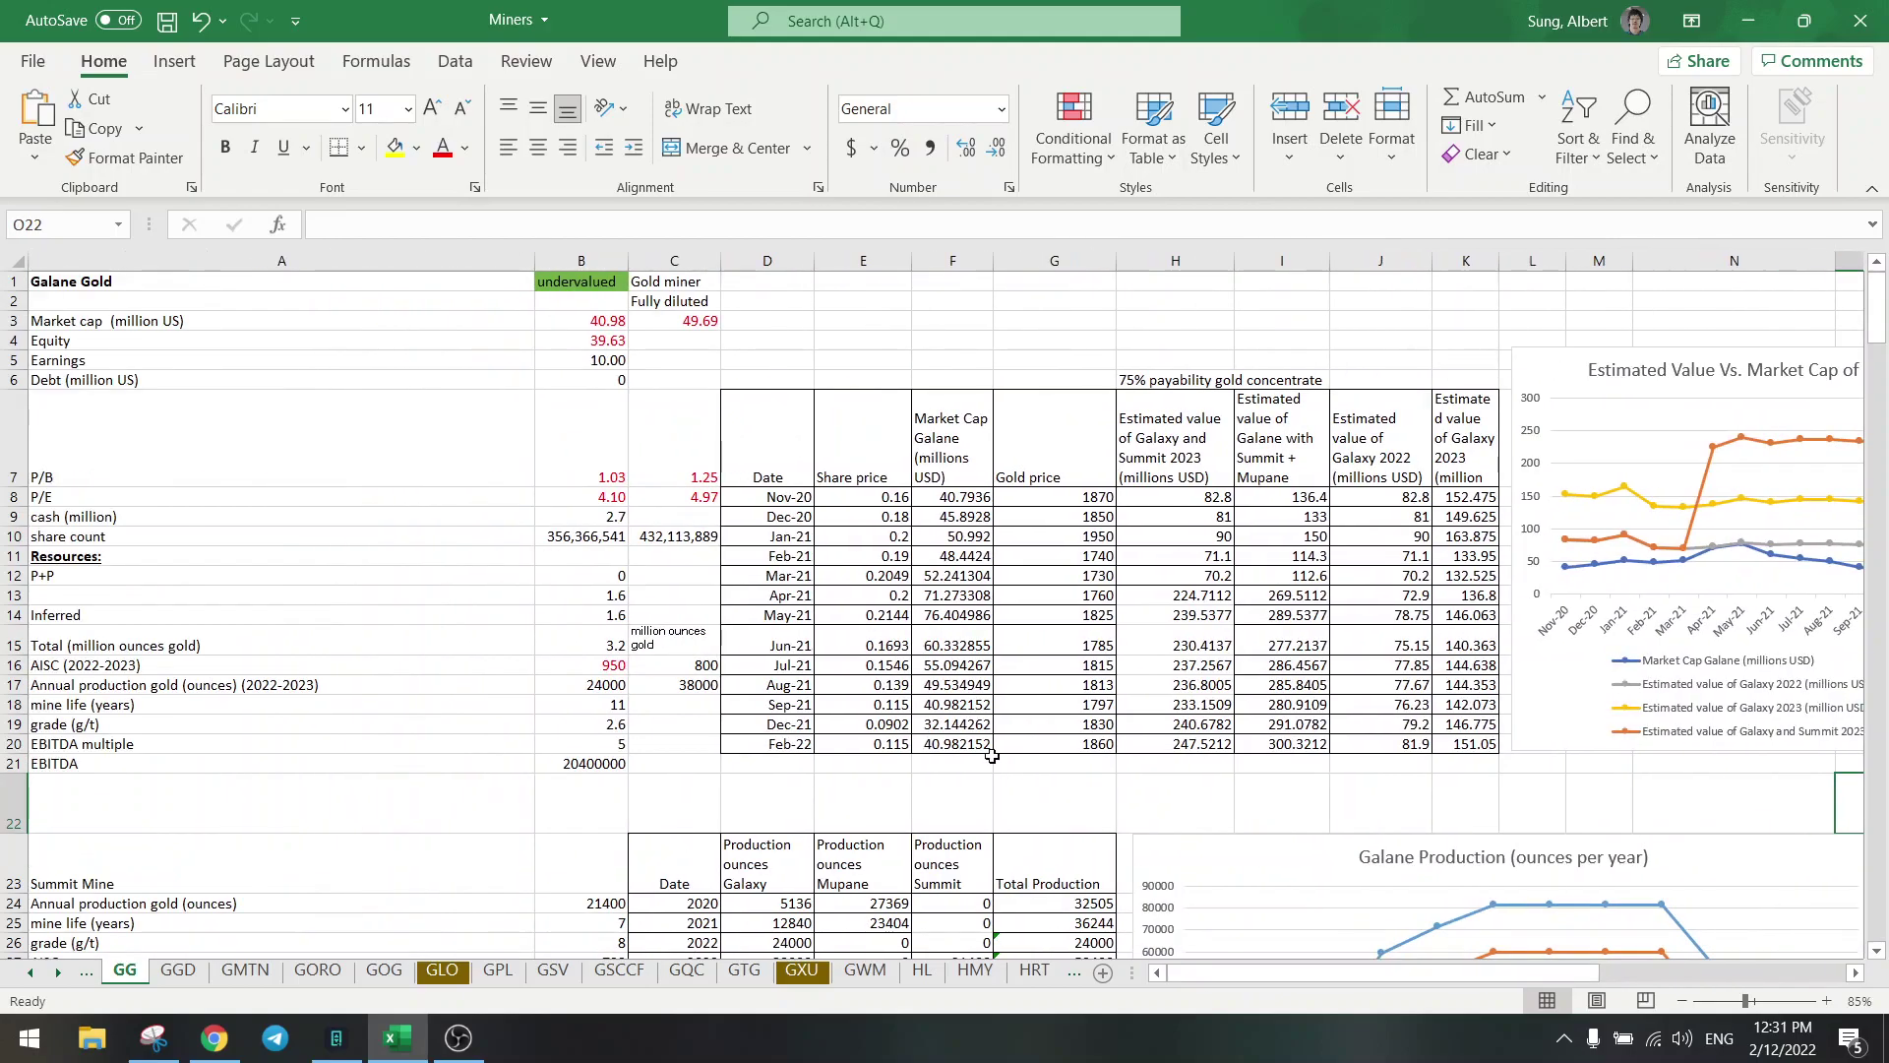
scroll(615, 746, down, 6)
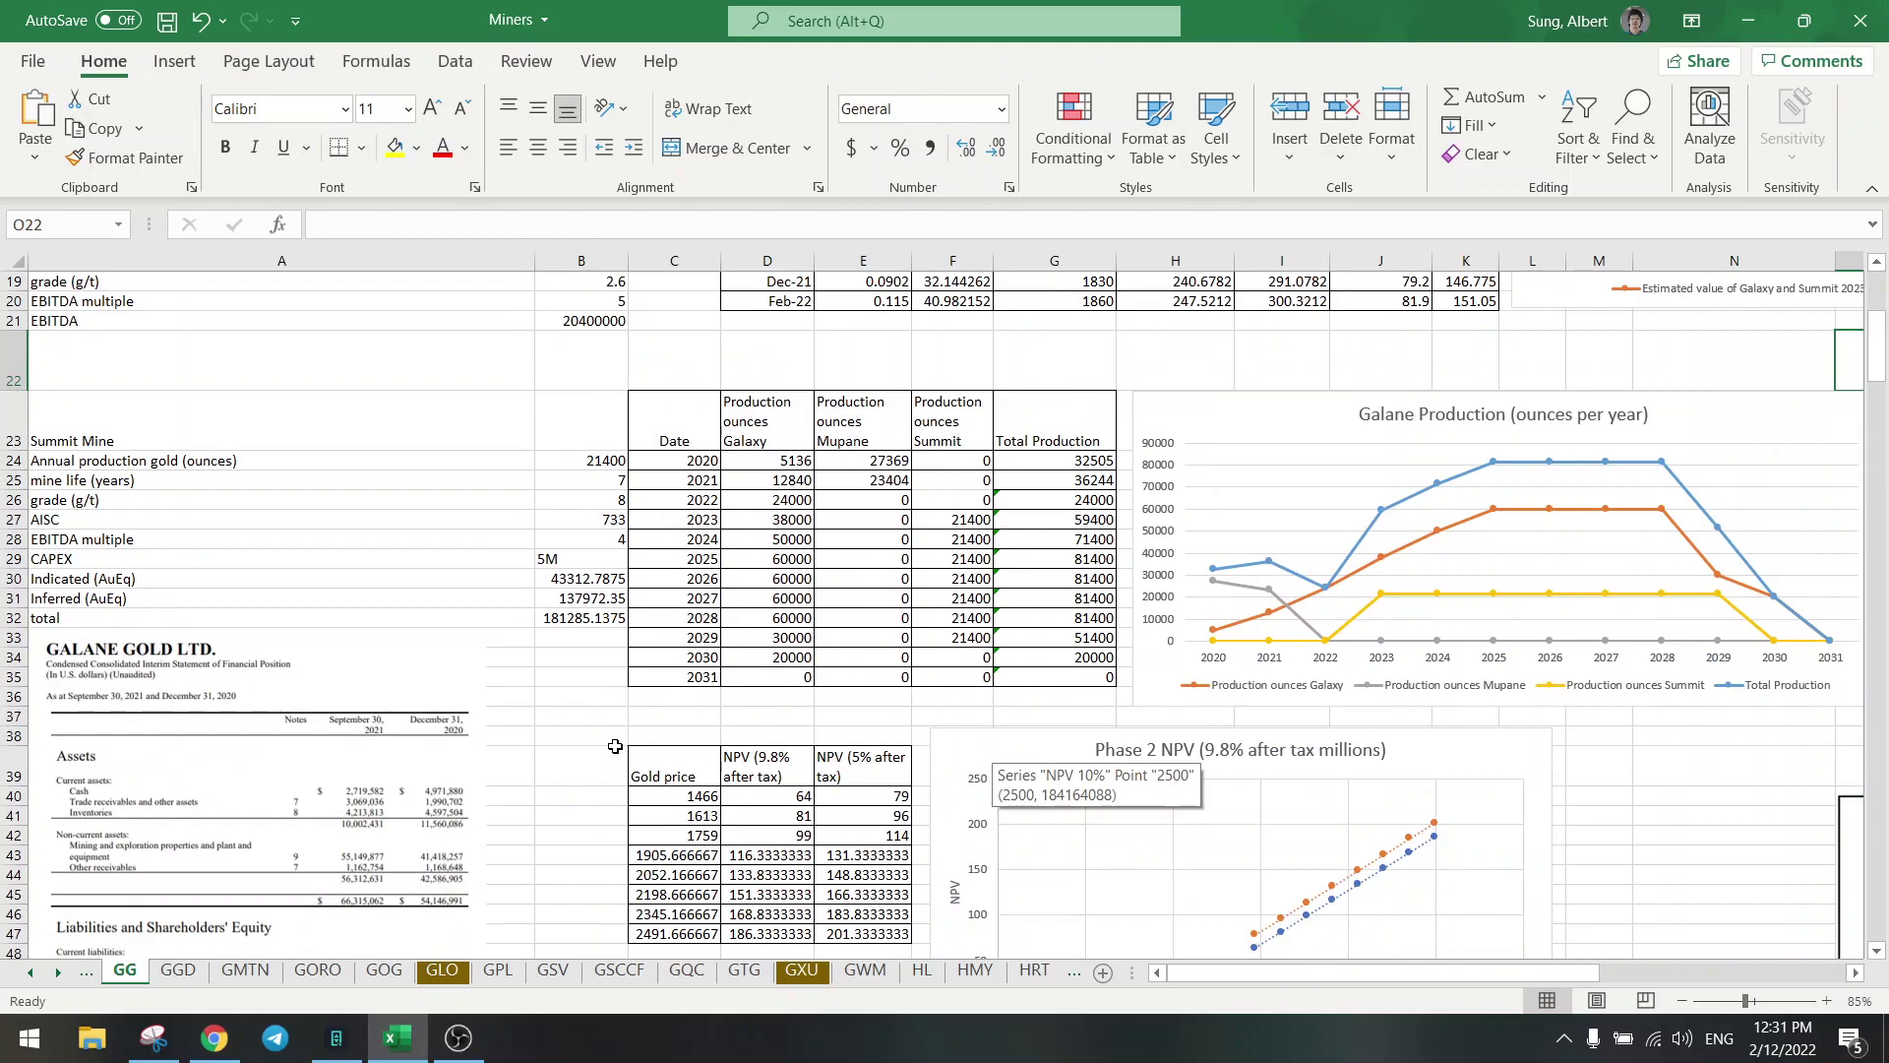
scroll(615, 745, up, 6)
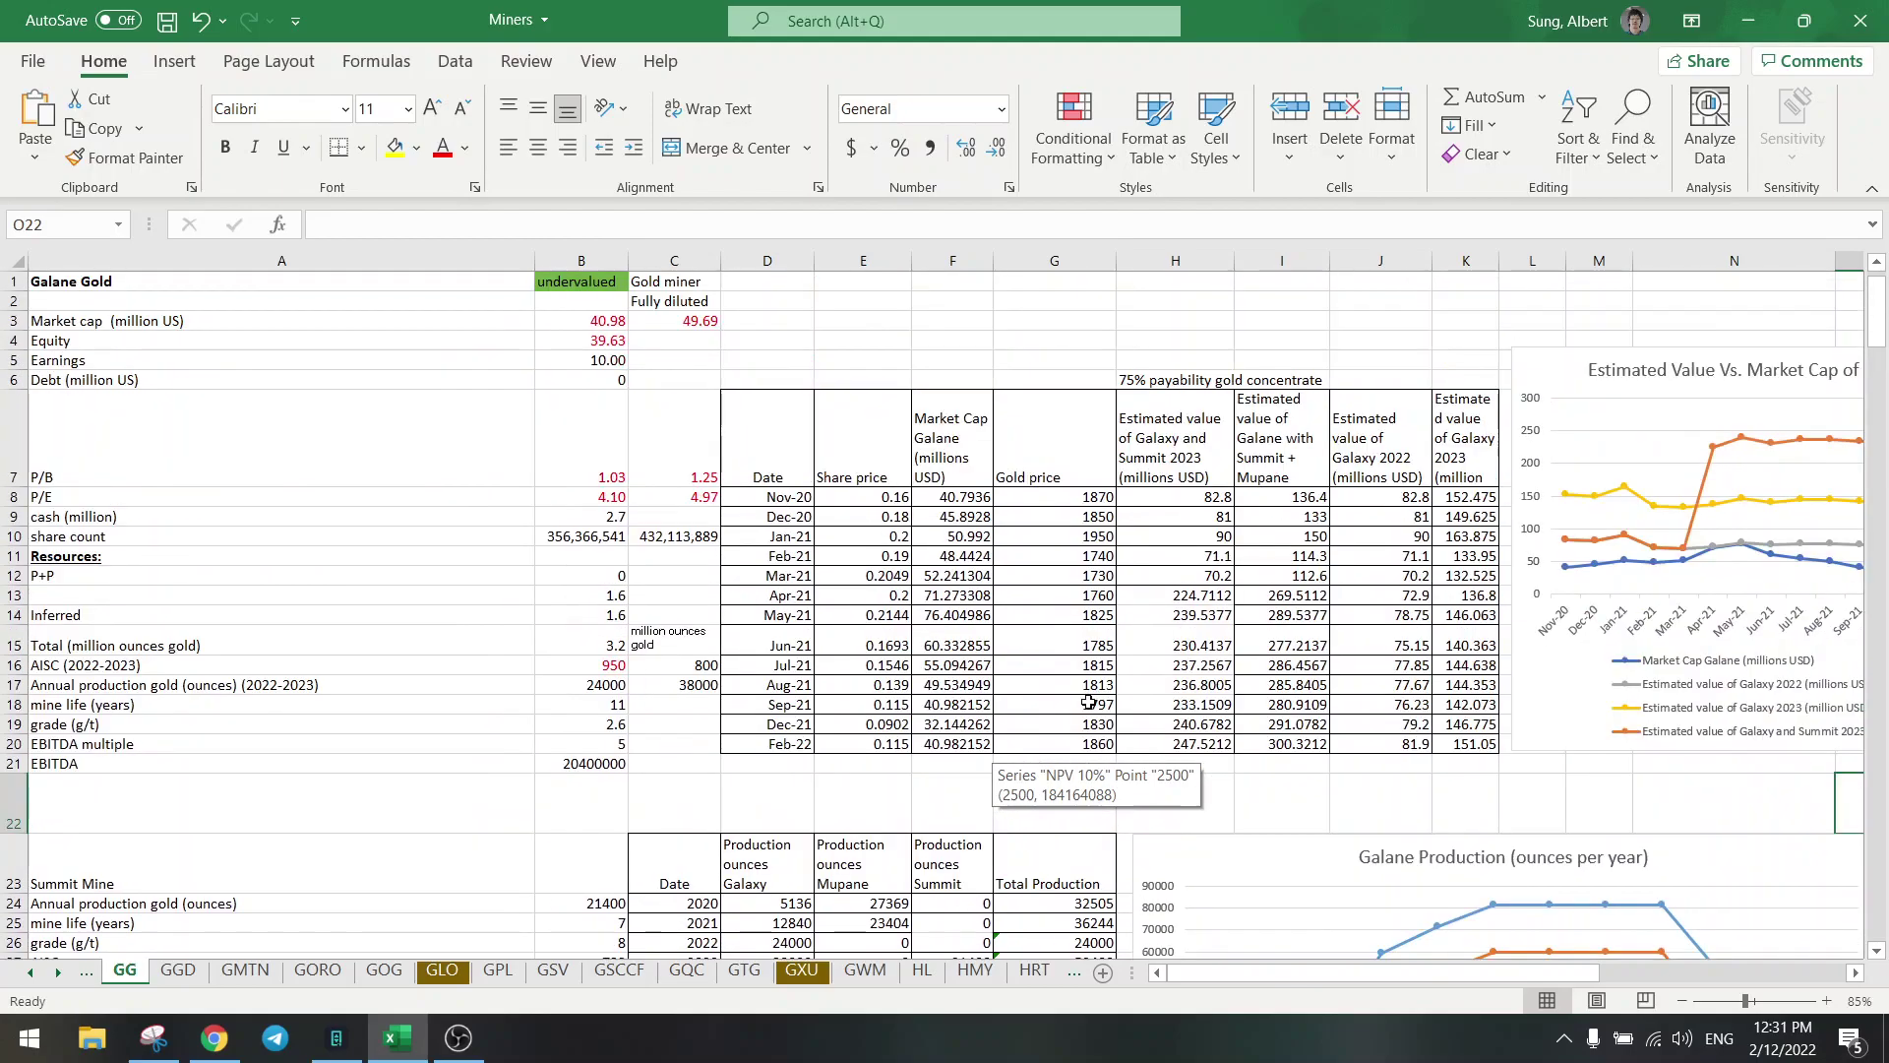
click(1742, 443)
click(1134, 745)
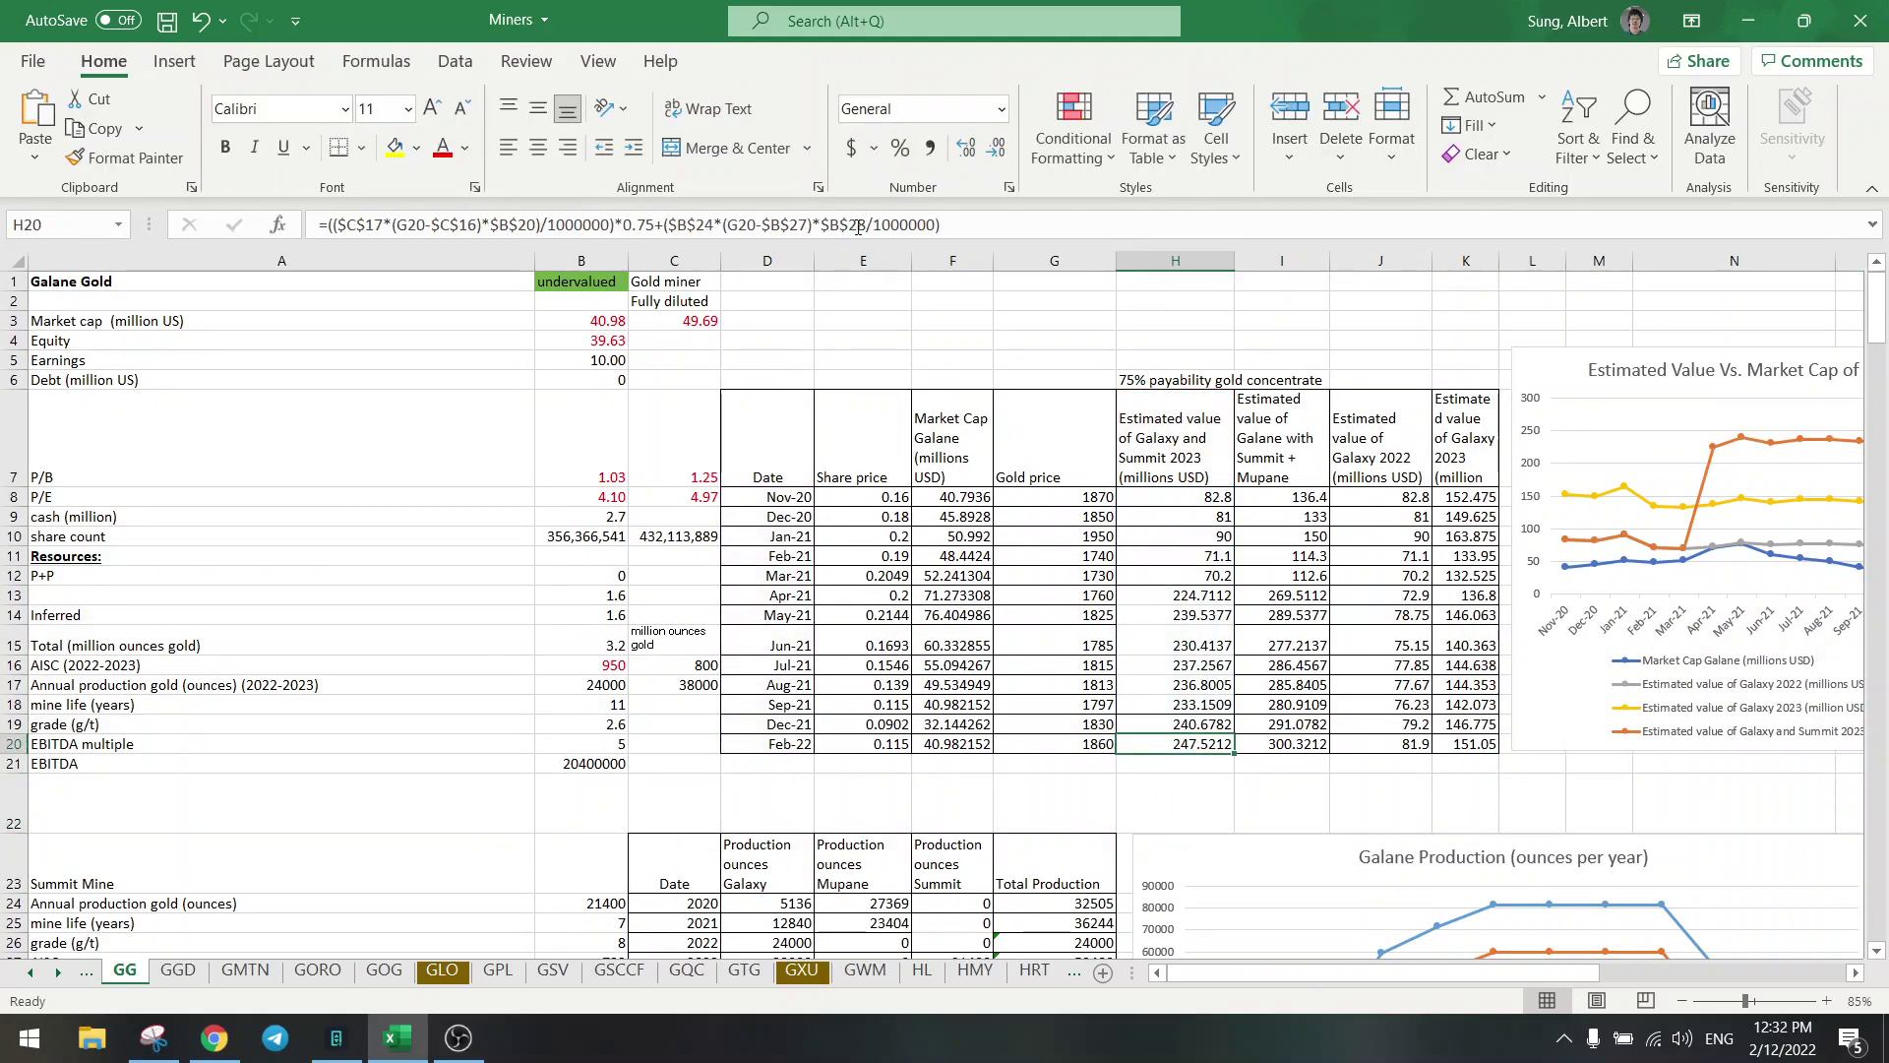
double_click(1135, 745)
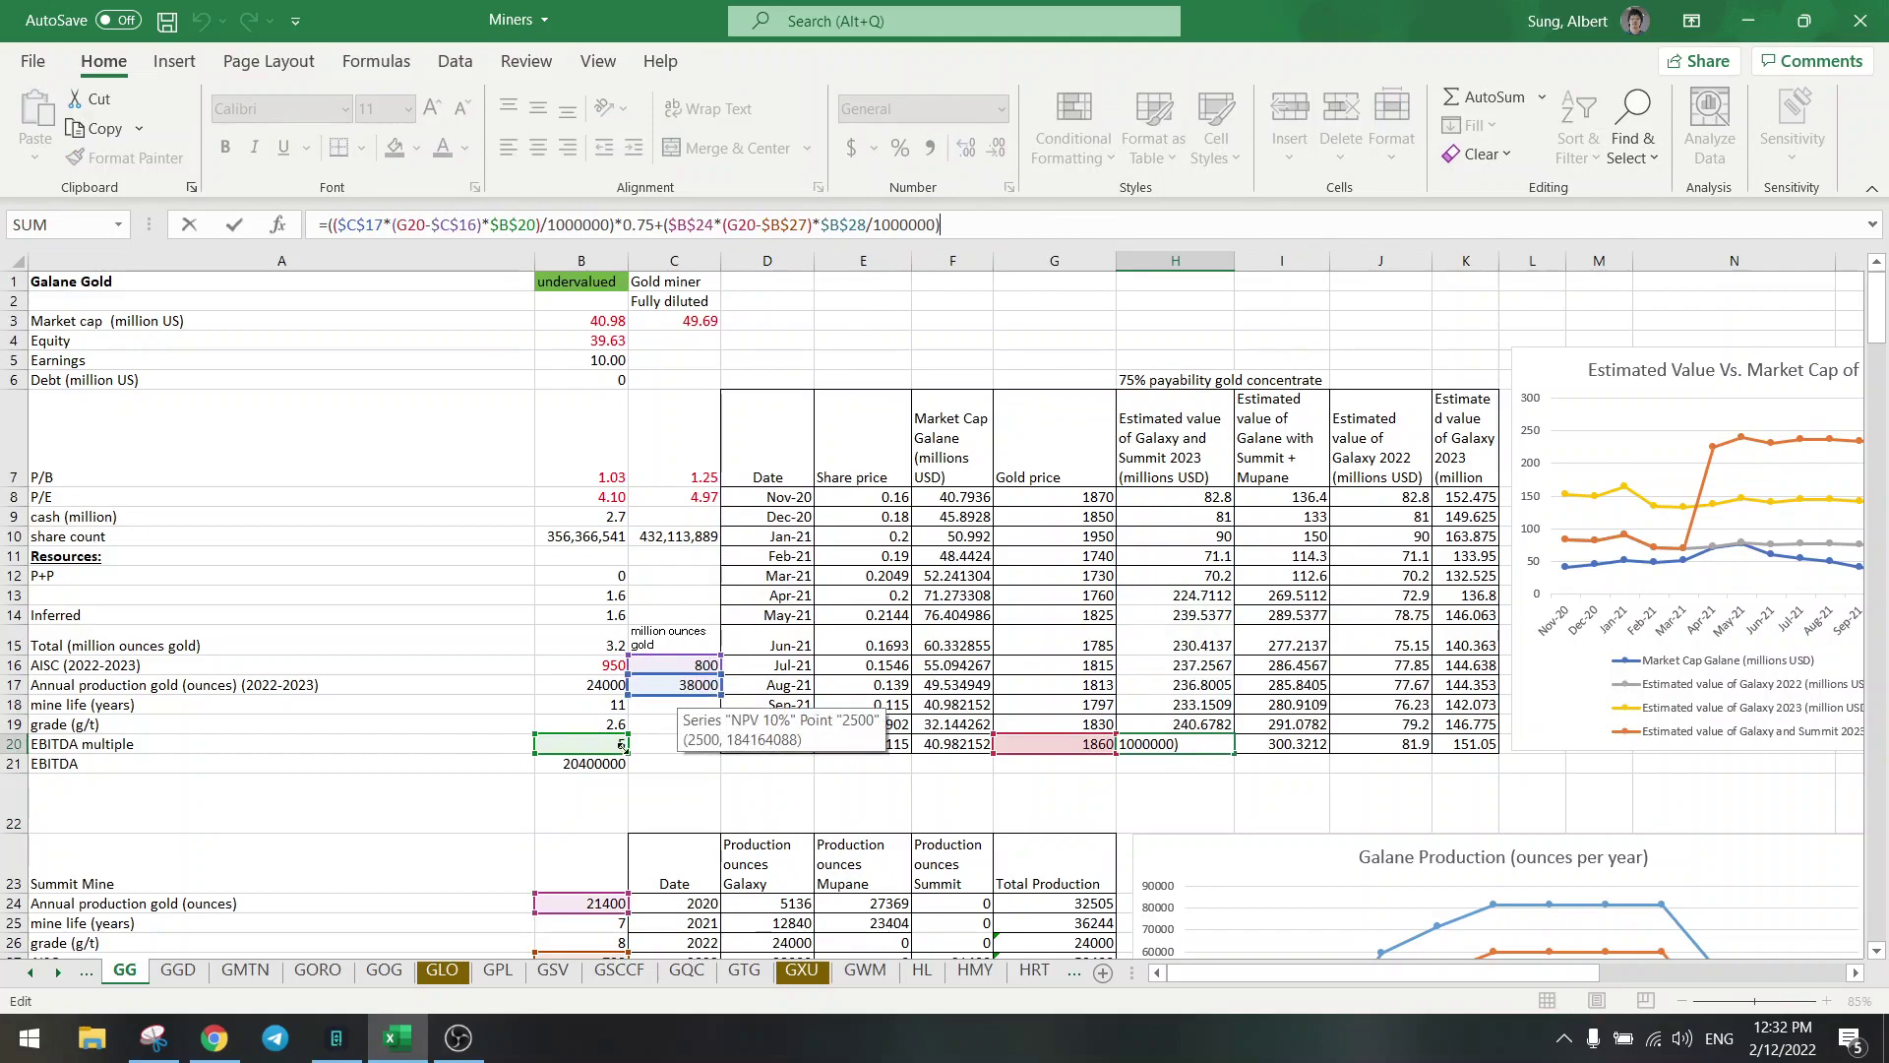
scroll(665, 766, down, 4)
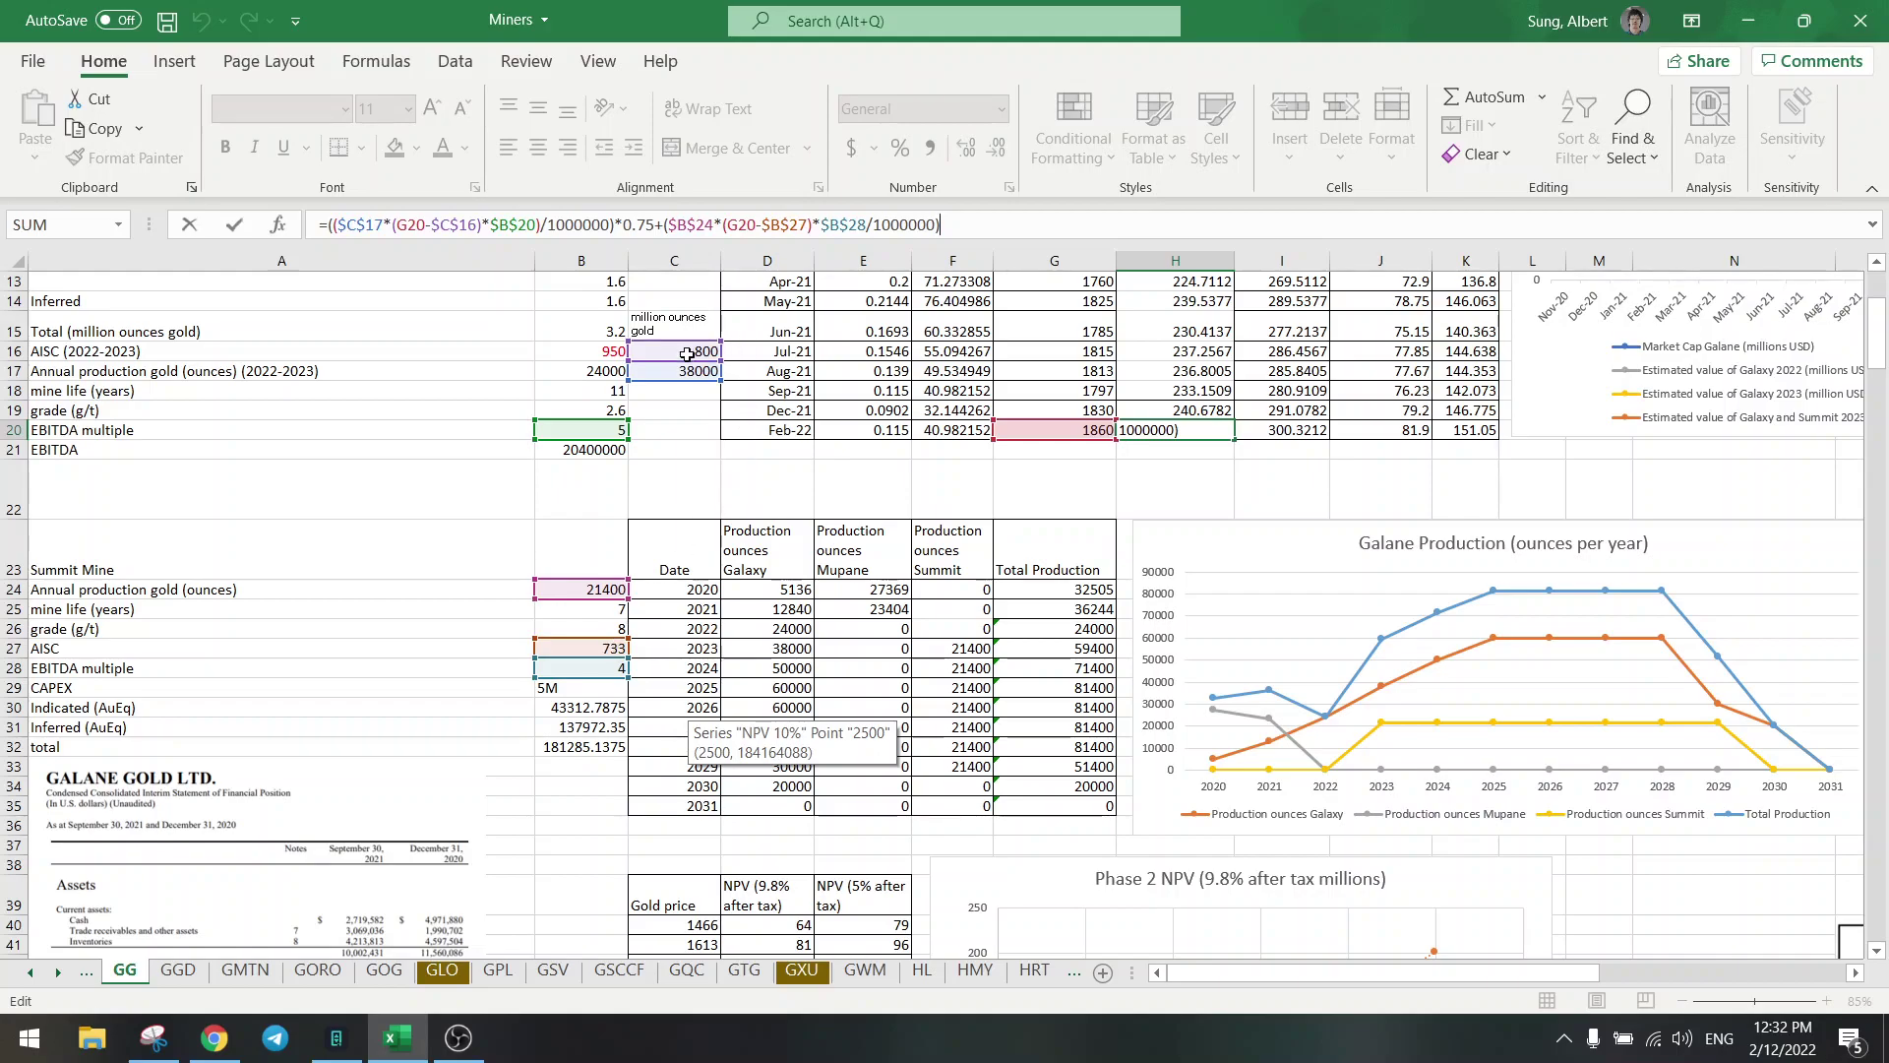
click(931, 487)
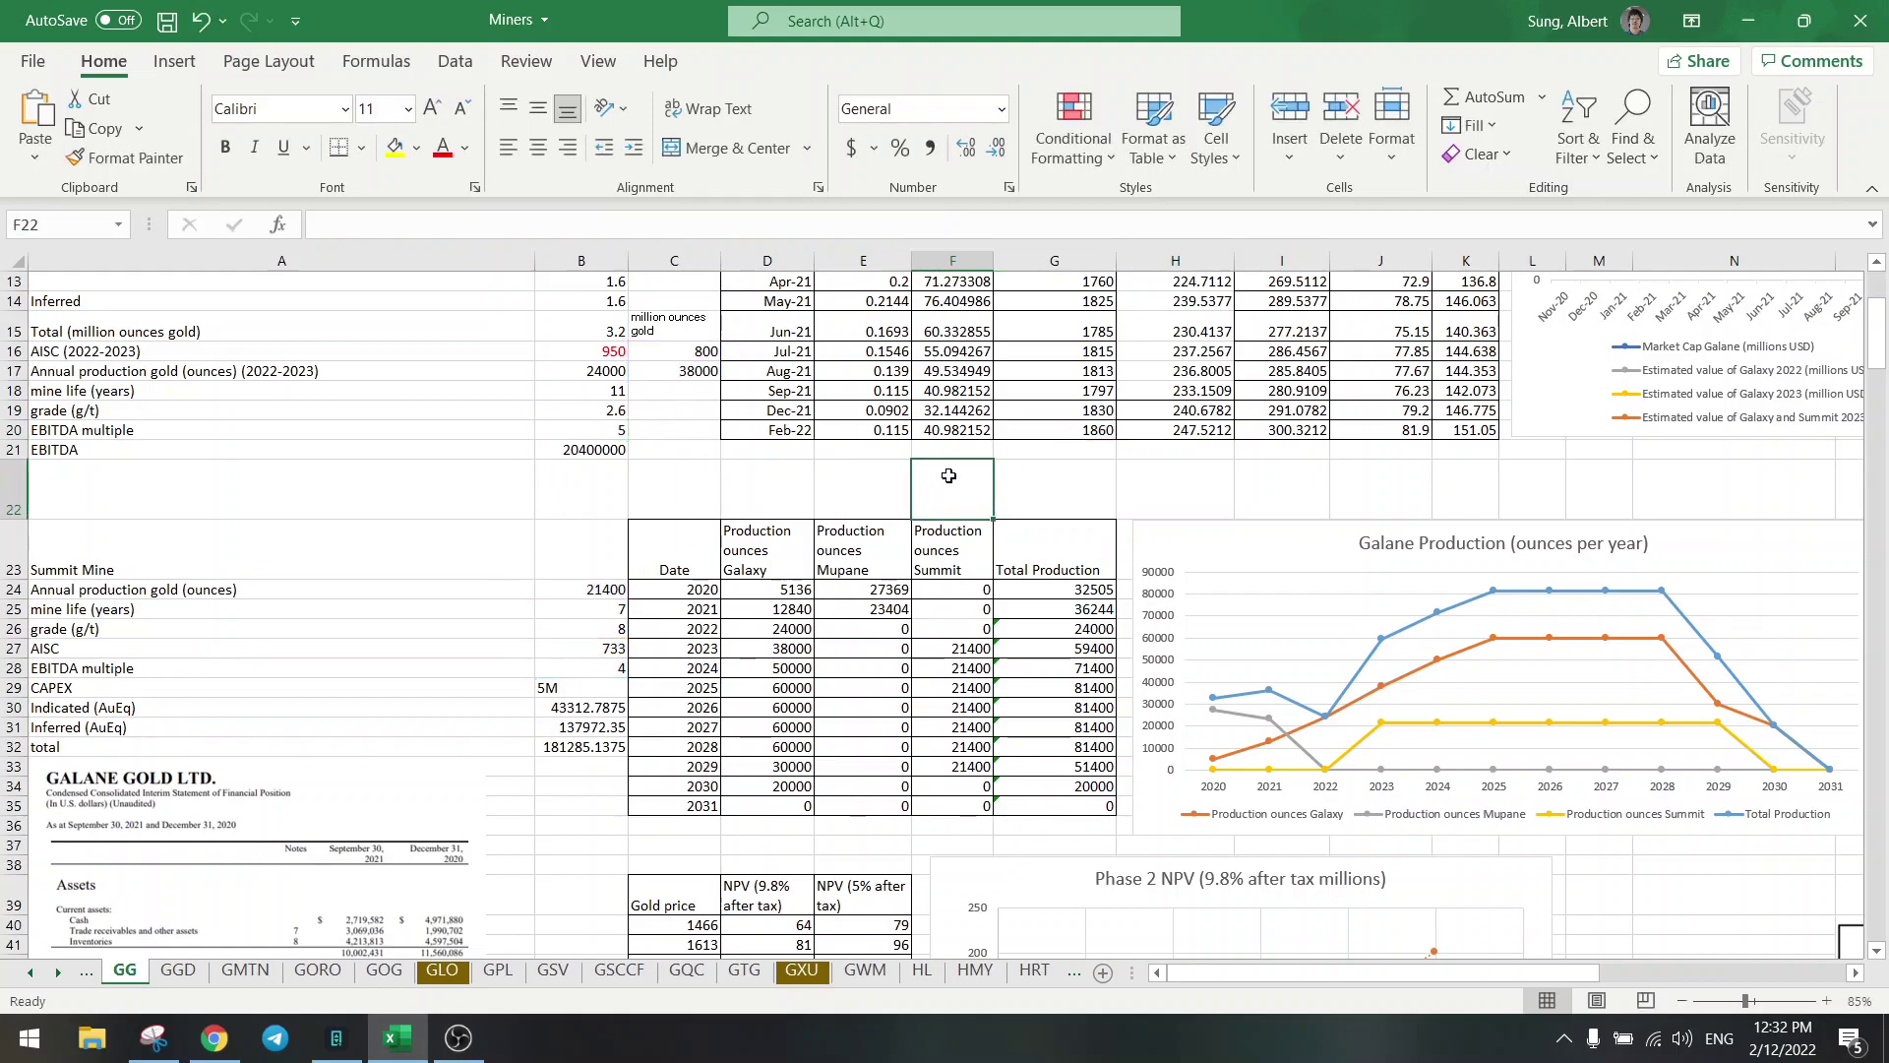
Check the AISC in C16, and compare the Feb-22 market cap with the Galaxy and Summit 2023 estimated value in the chart.
scroll(948, 476, up, 4)
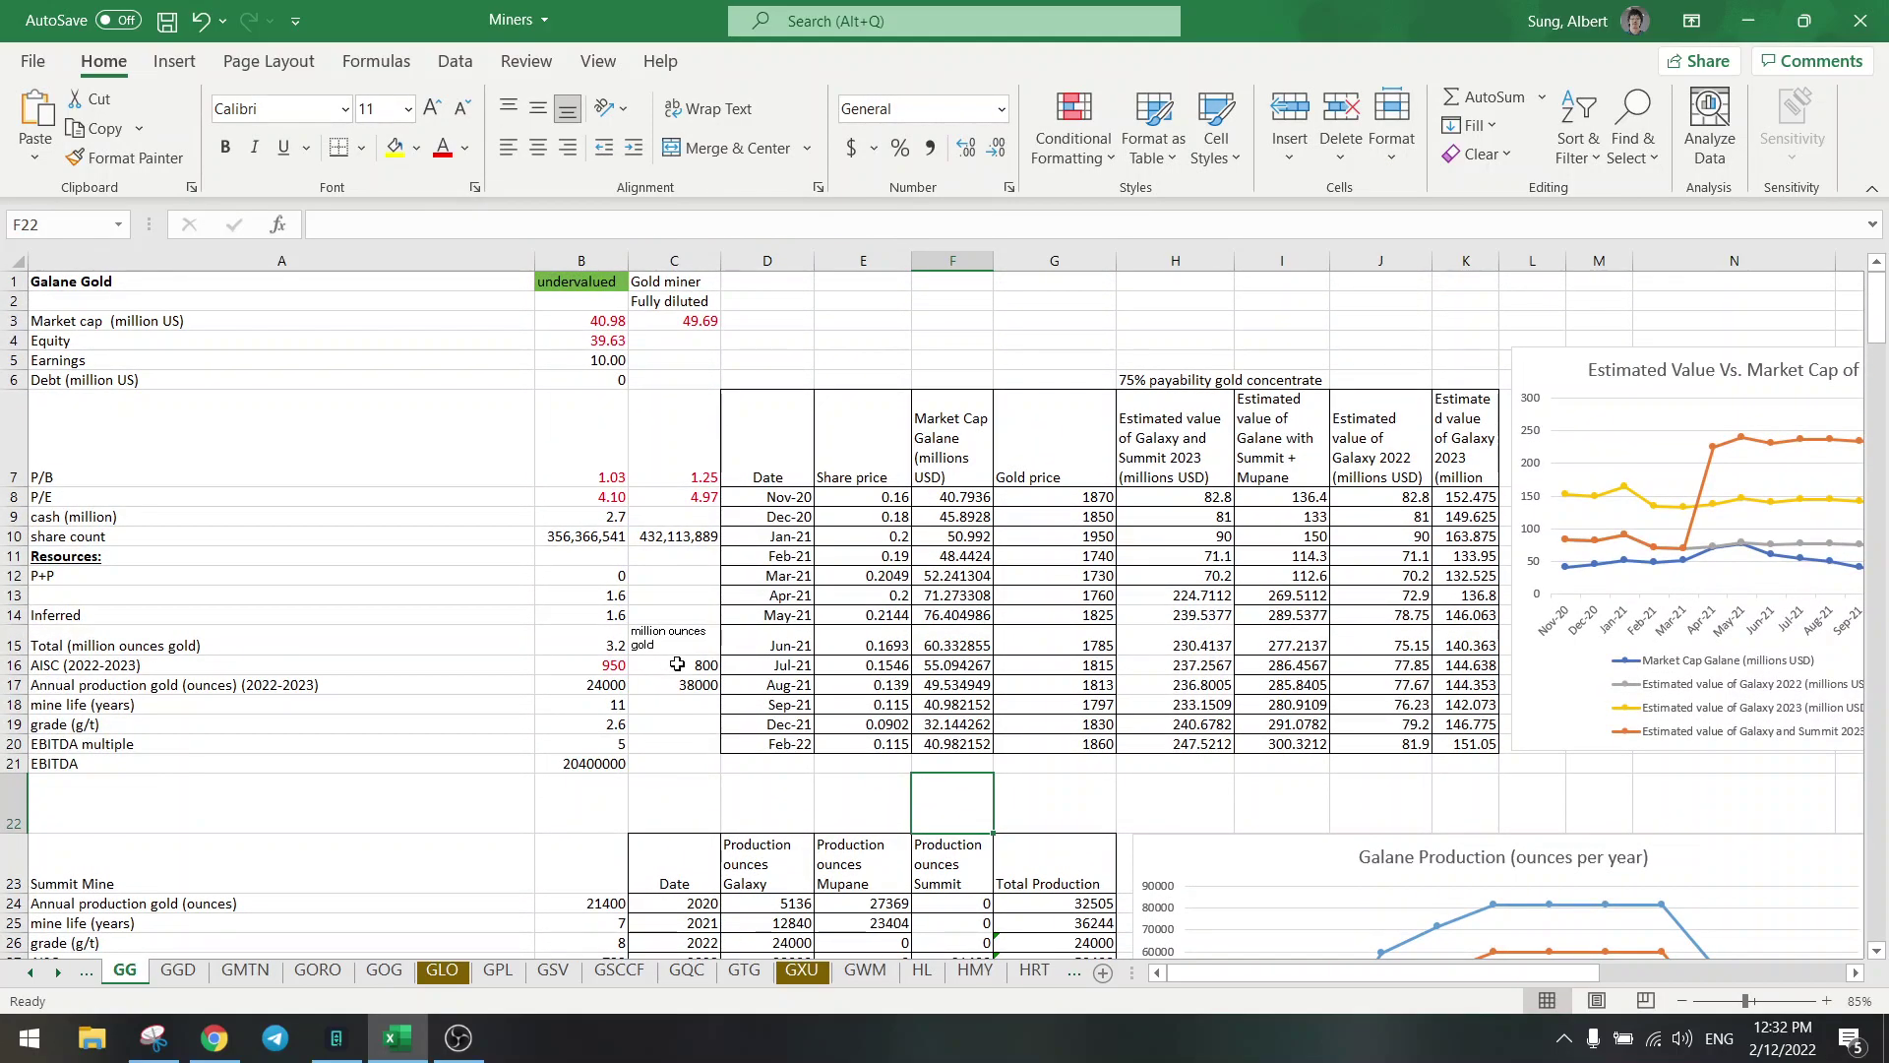
click(677, 665)
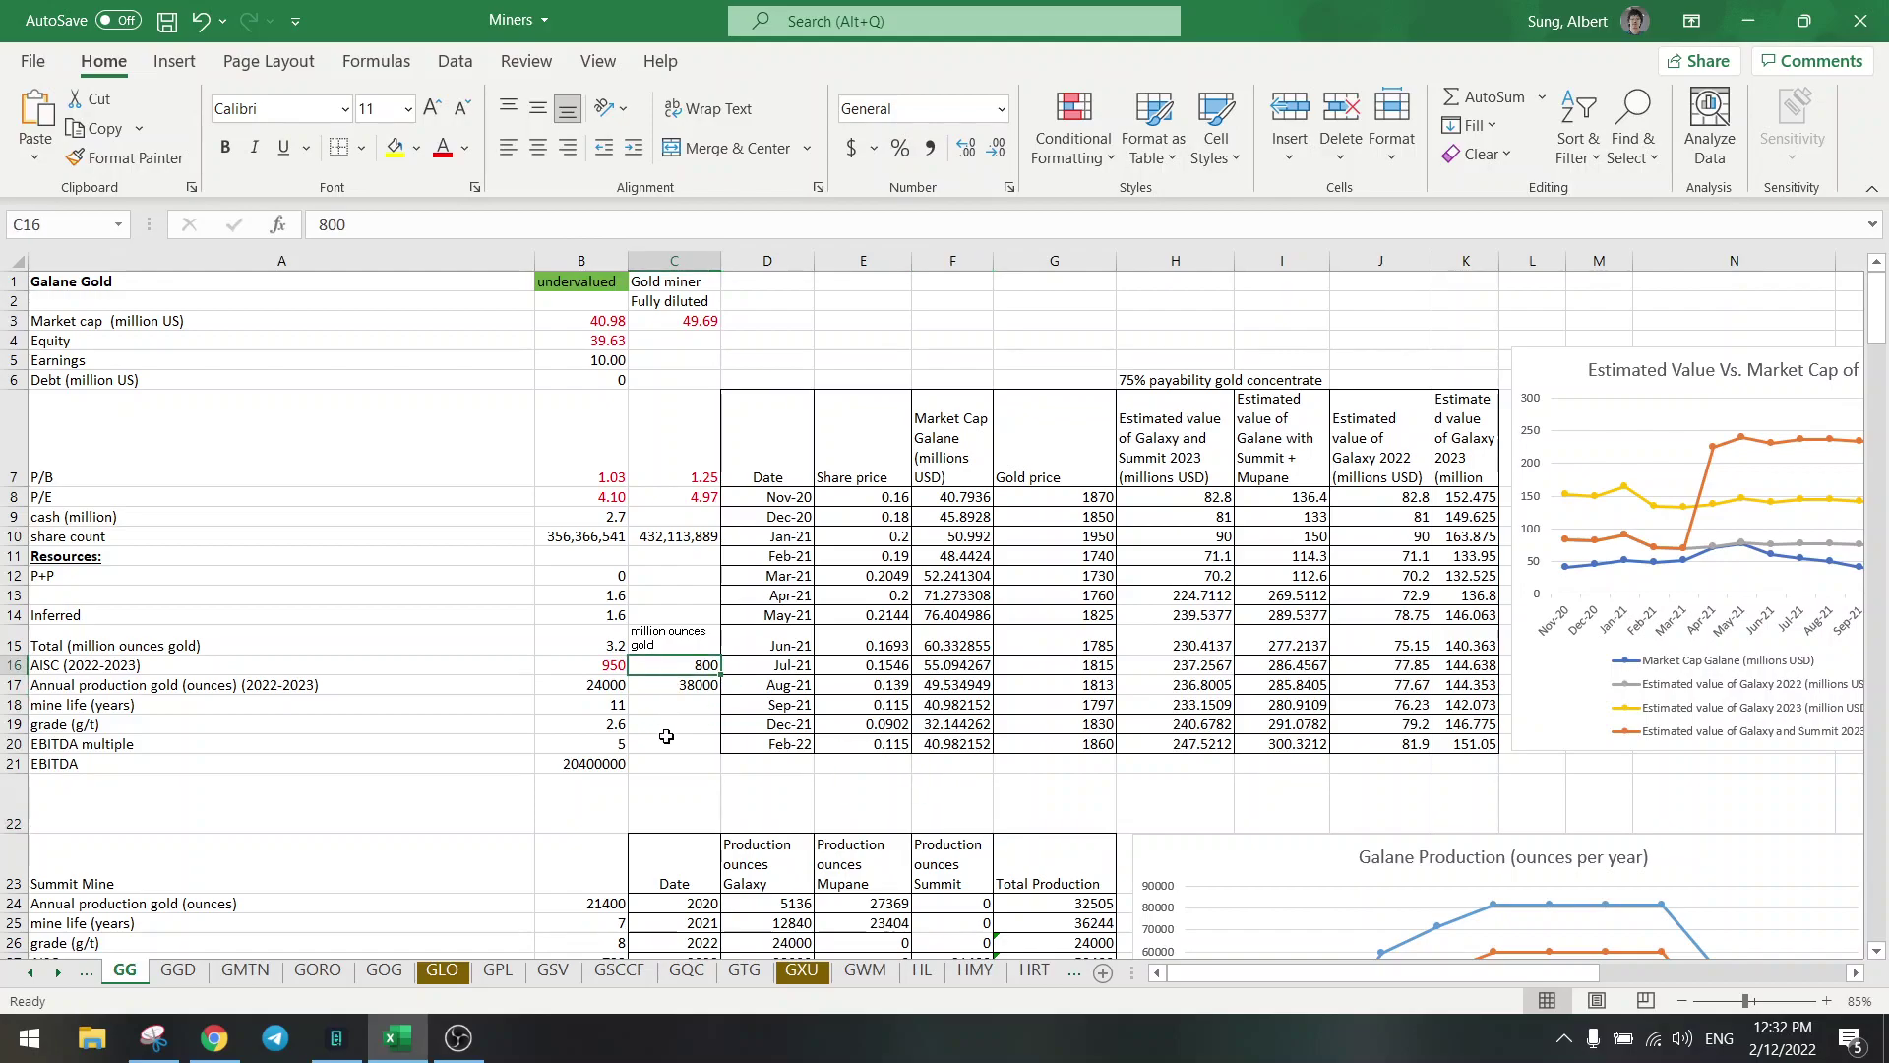
drag(1217, 981, 1258, 979)
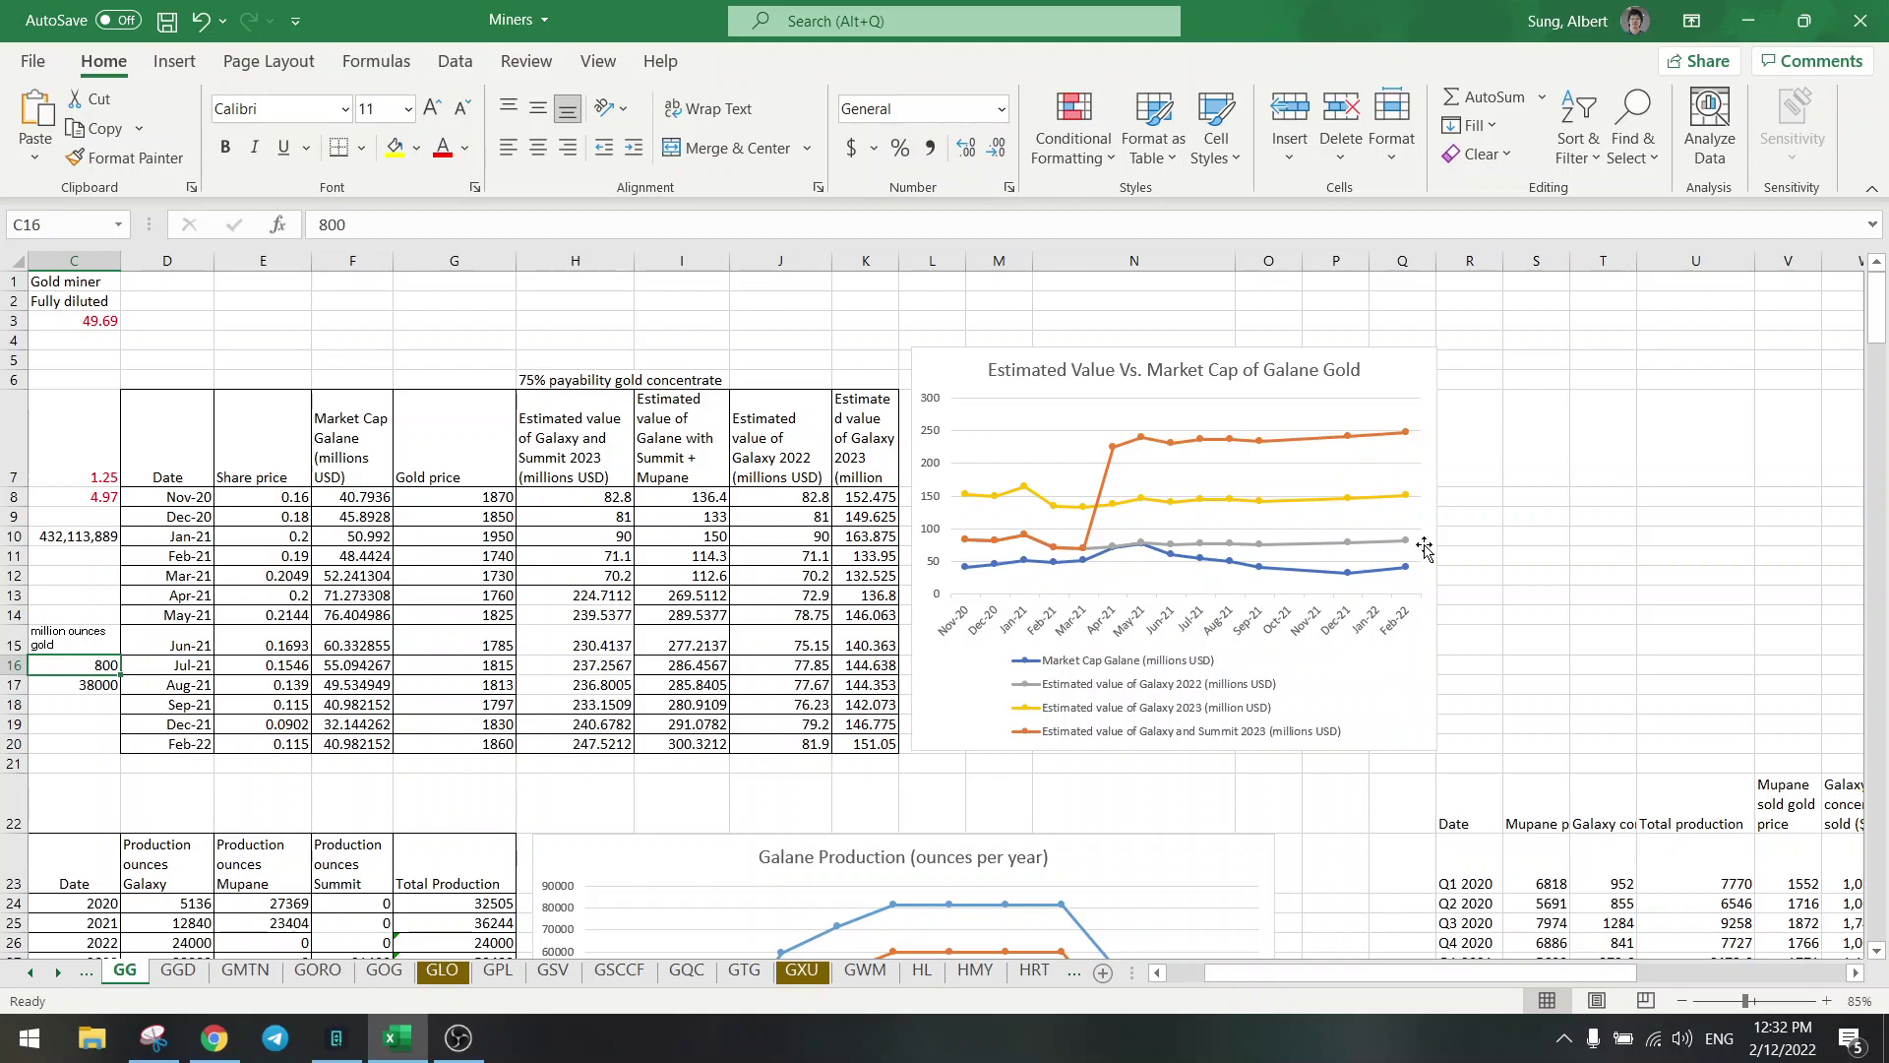
mouse_move(1408, 577)
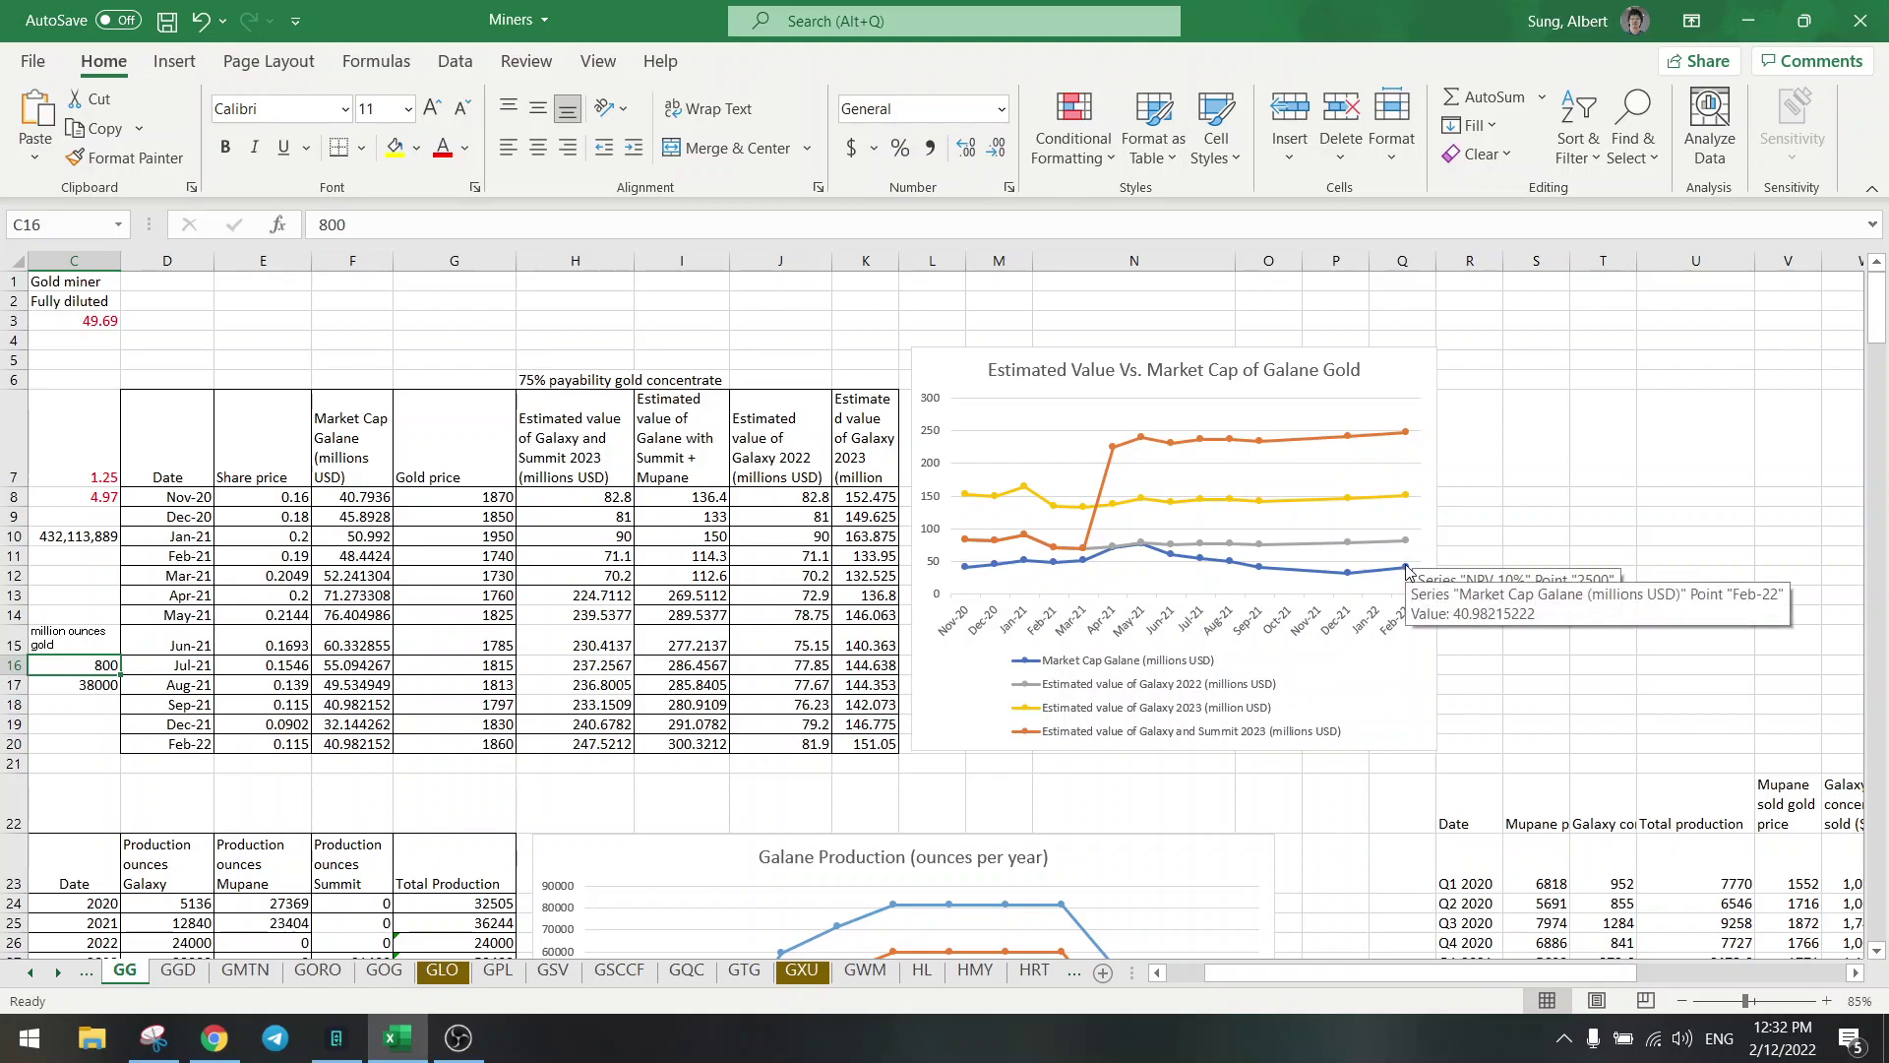
mouse_move(1408, 436)
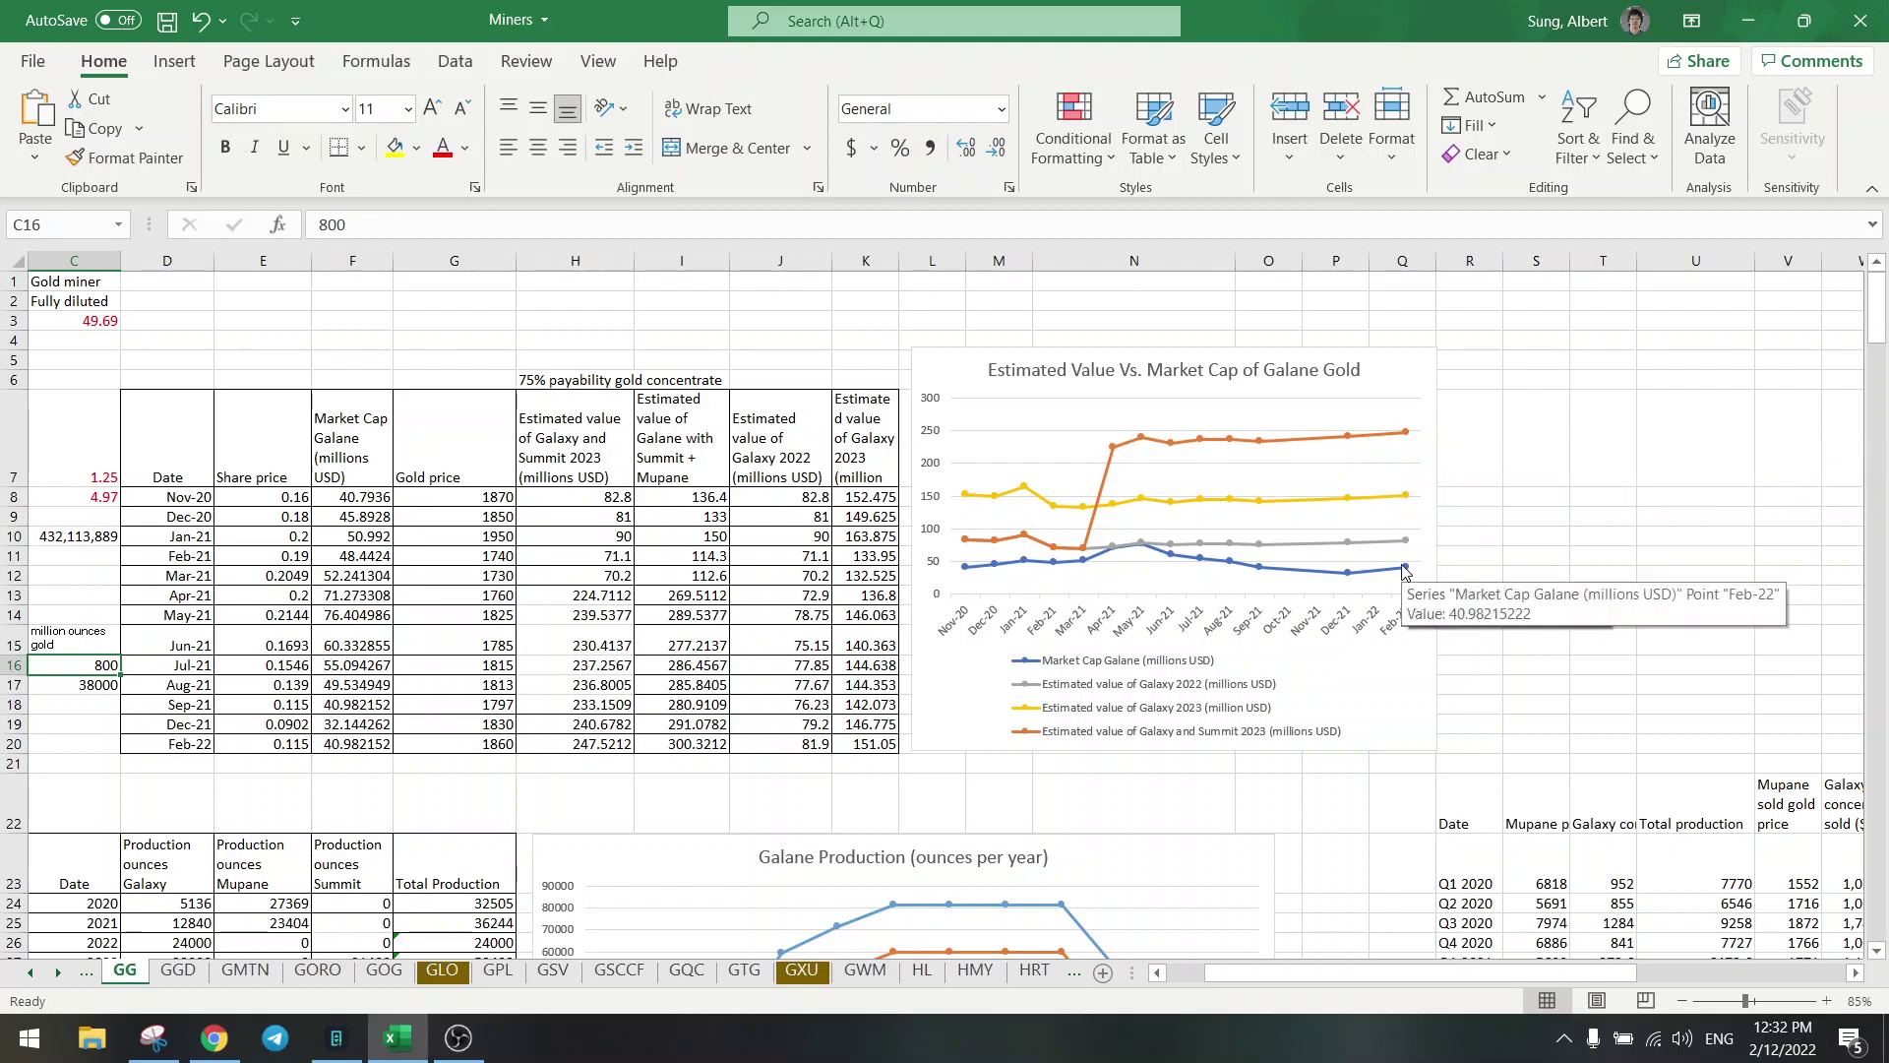
click(1468, 524)
drag(1225, 972, 1190, 968)
click(1012, 795)
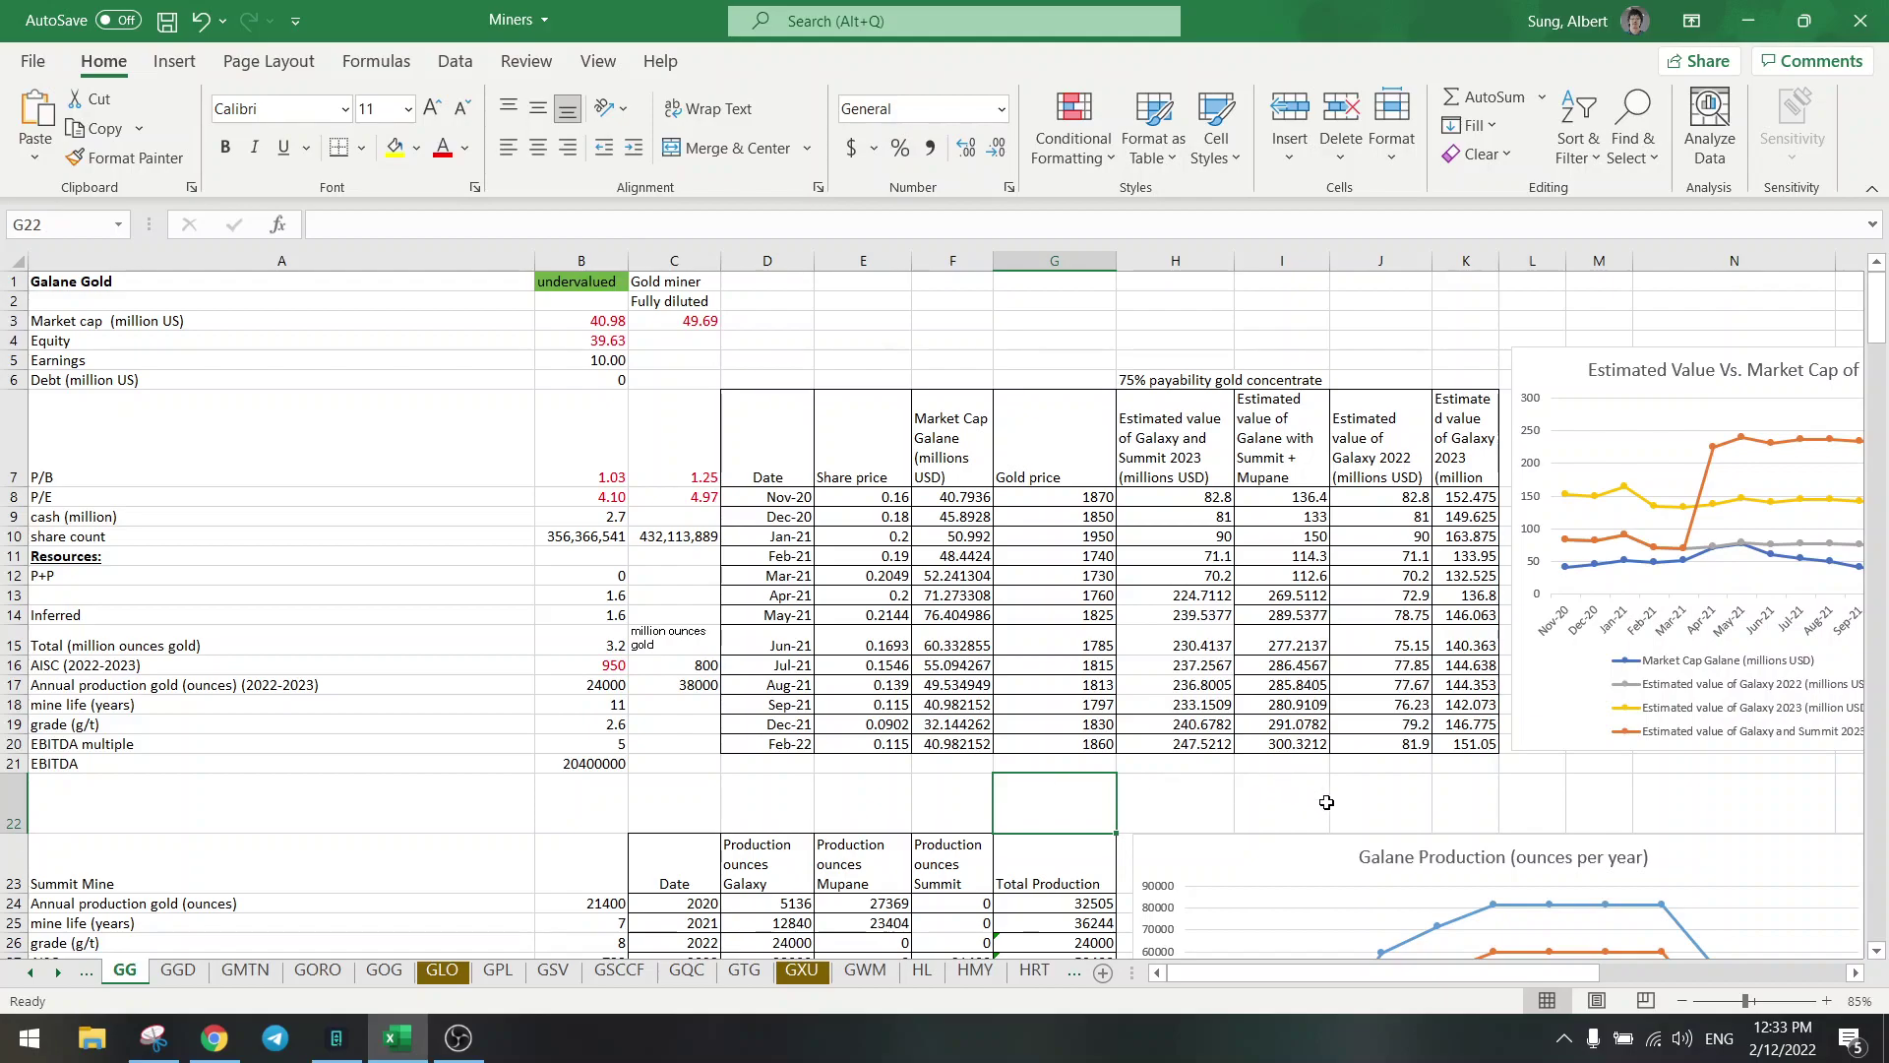
Try a Feb-22 gold price of 2000 in G20, check the effect on the estimated value chart, and undo the change.
click(1364, 802)
drag(1225, 972, 1255, 979)
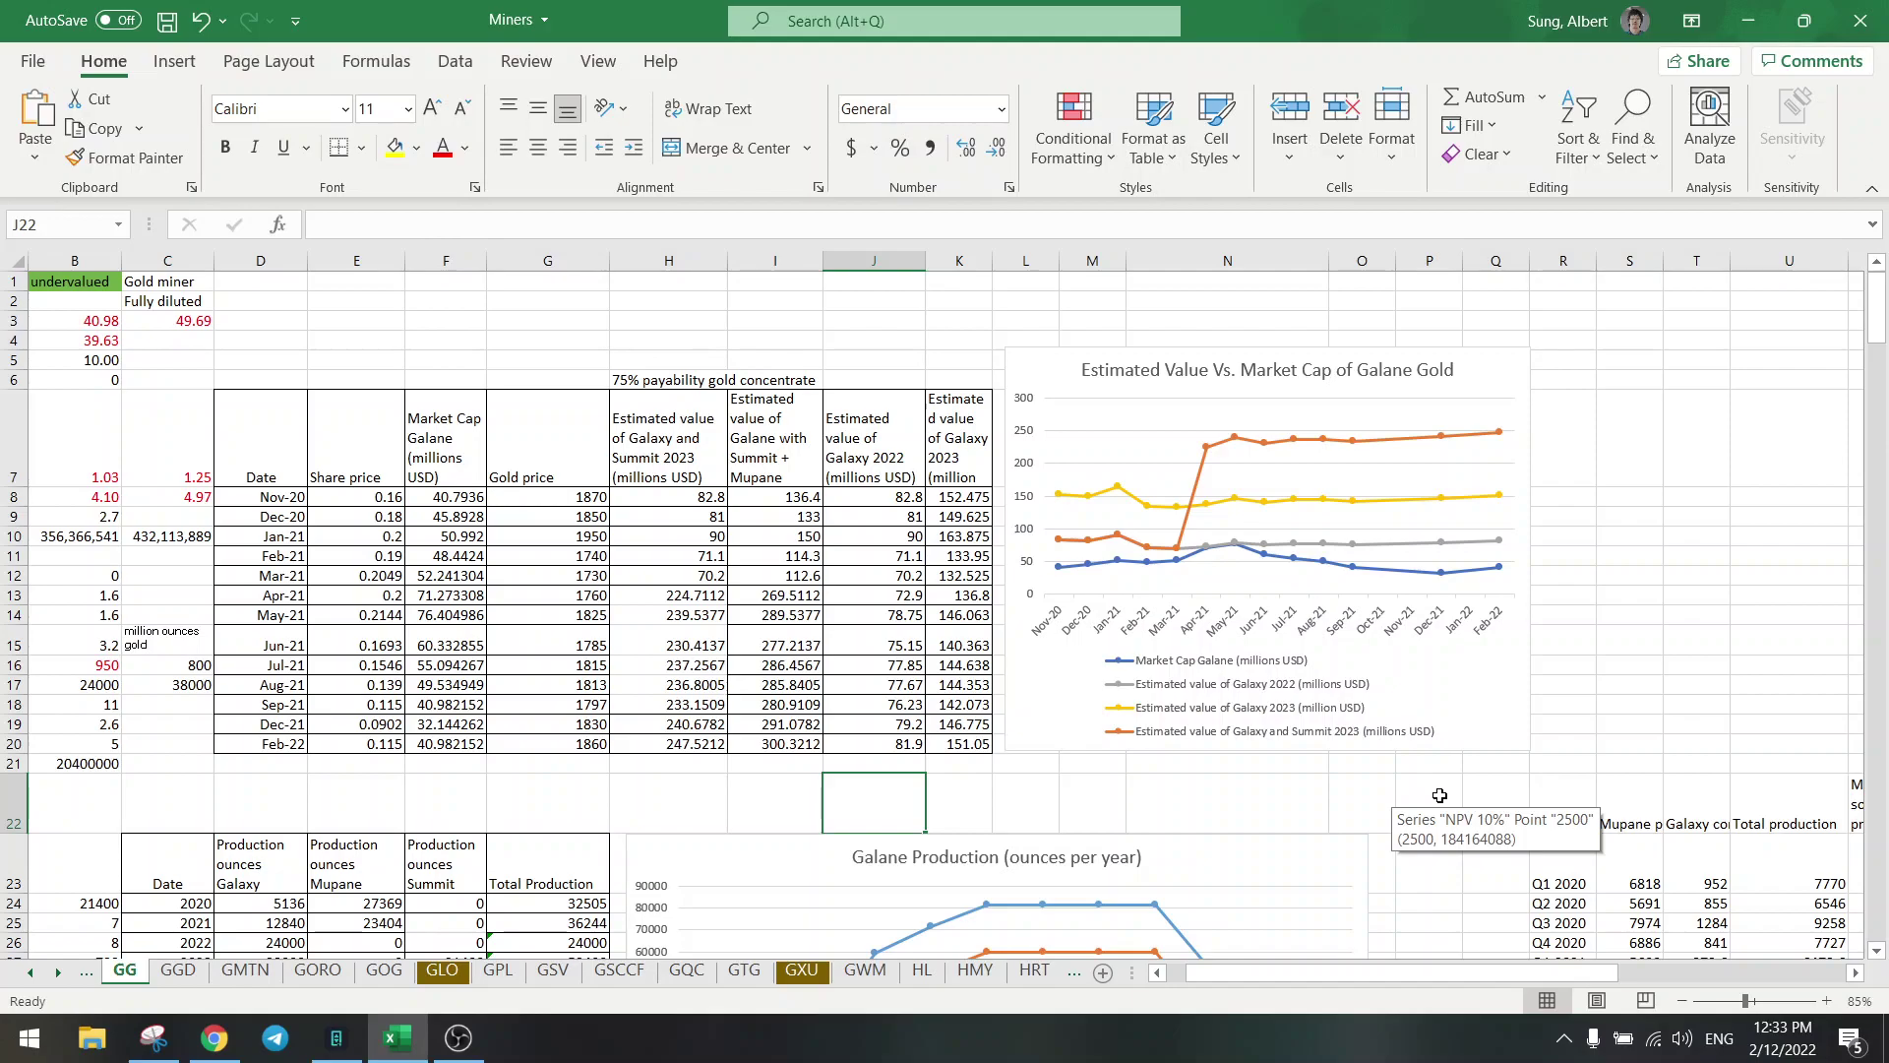
click(566, 745)
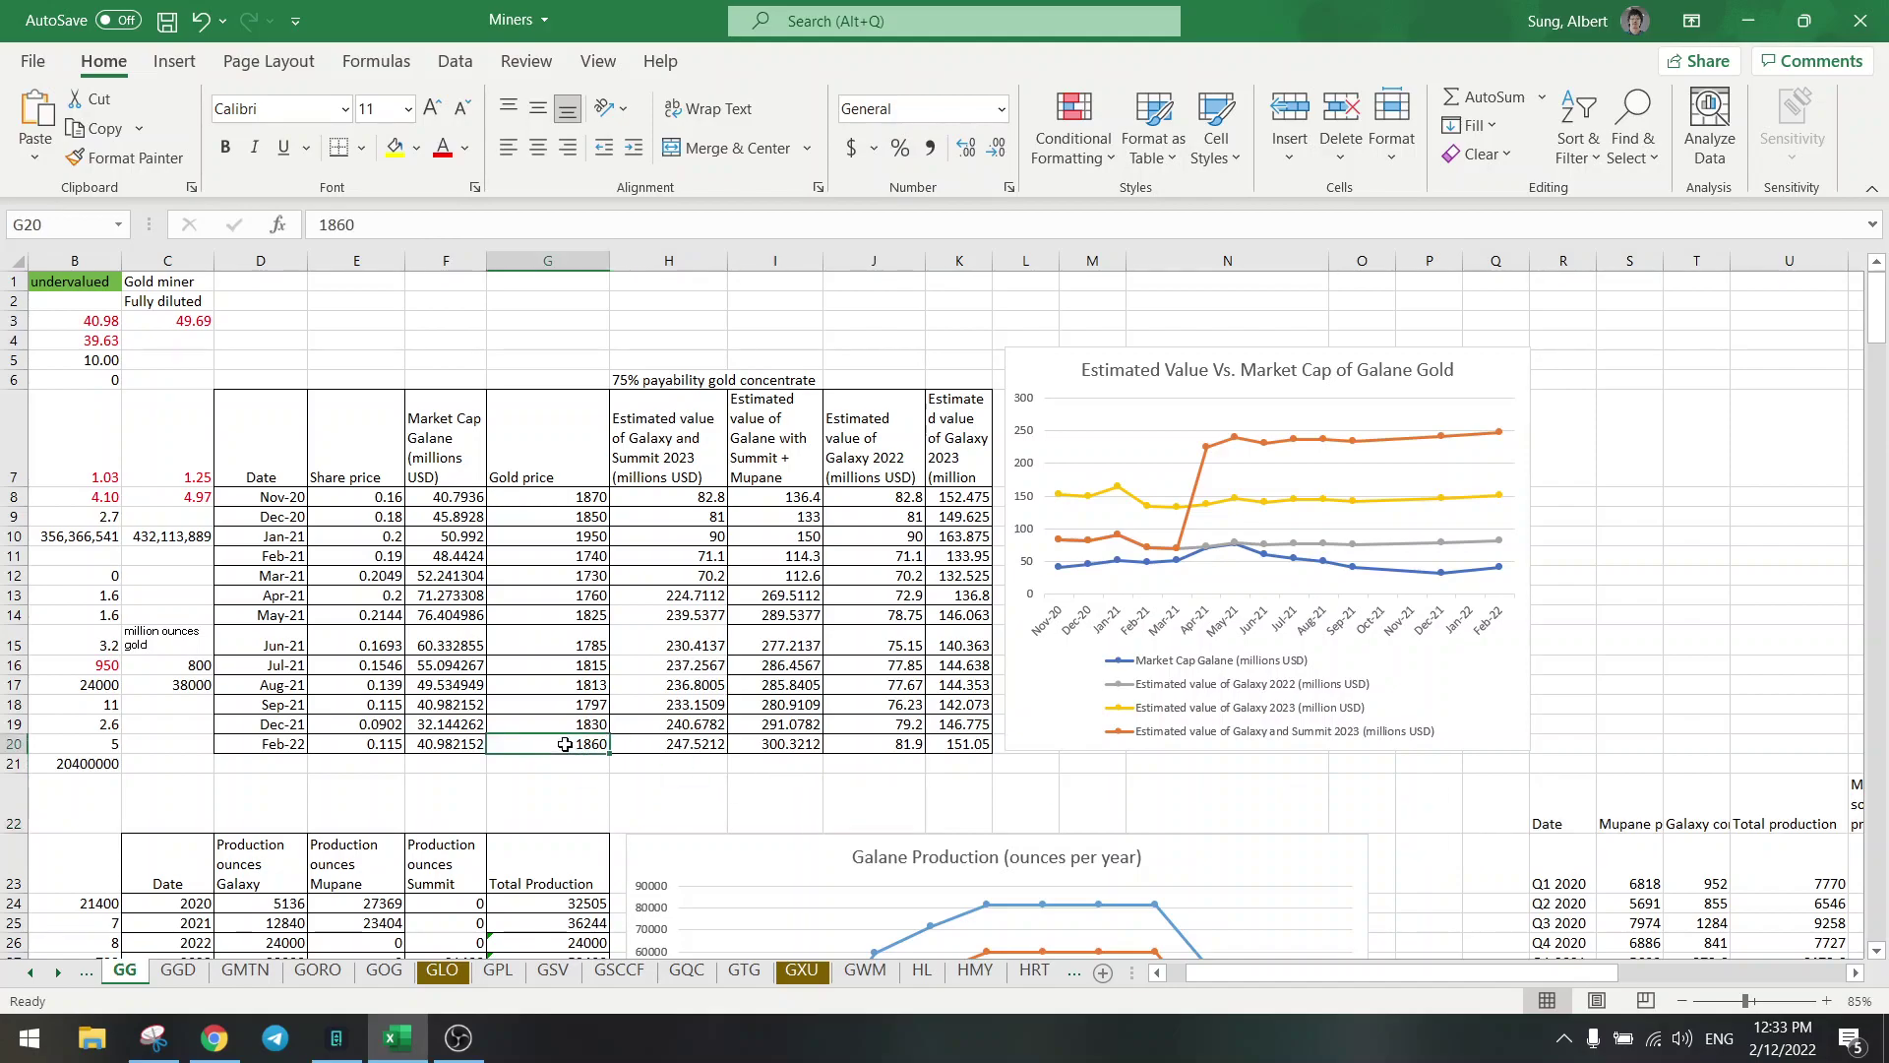
text(2000)
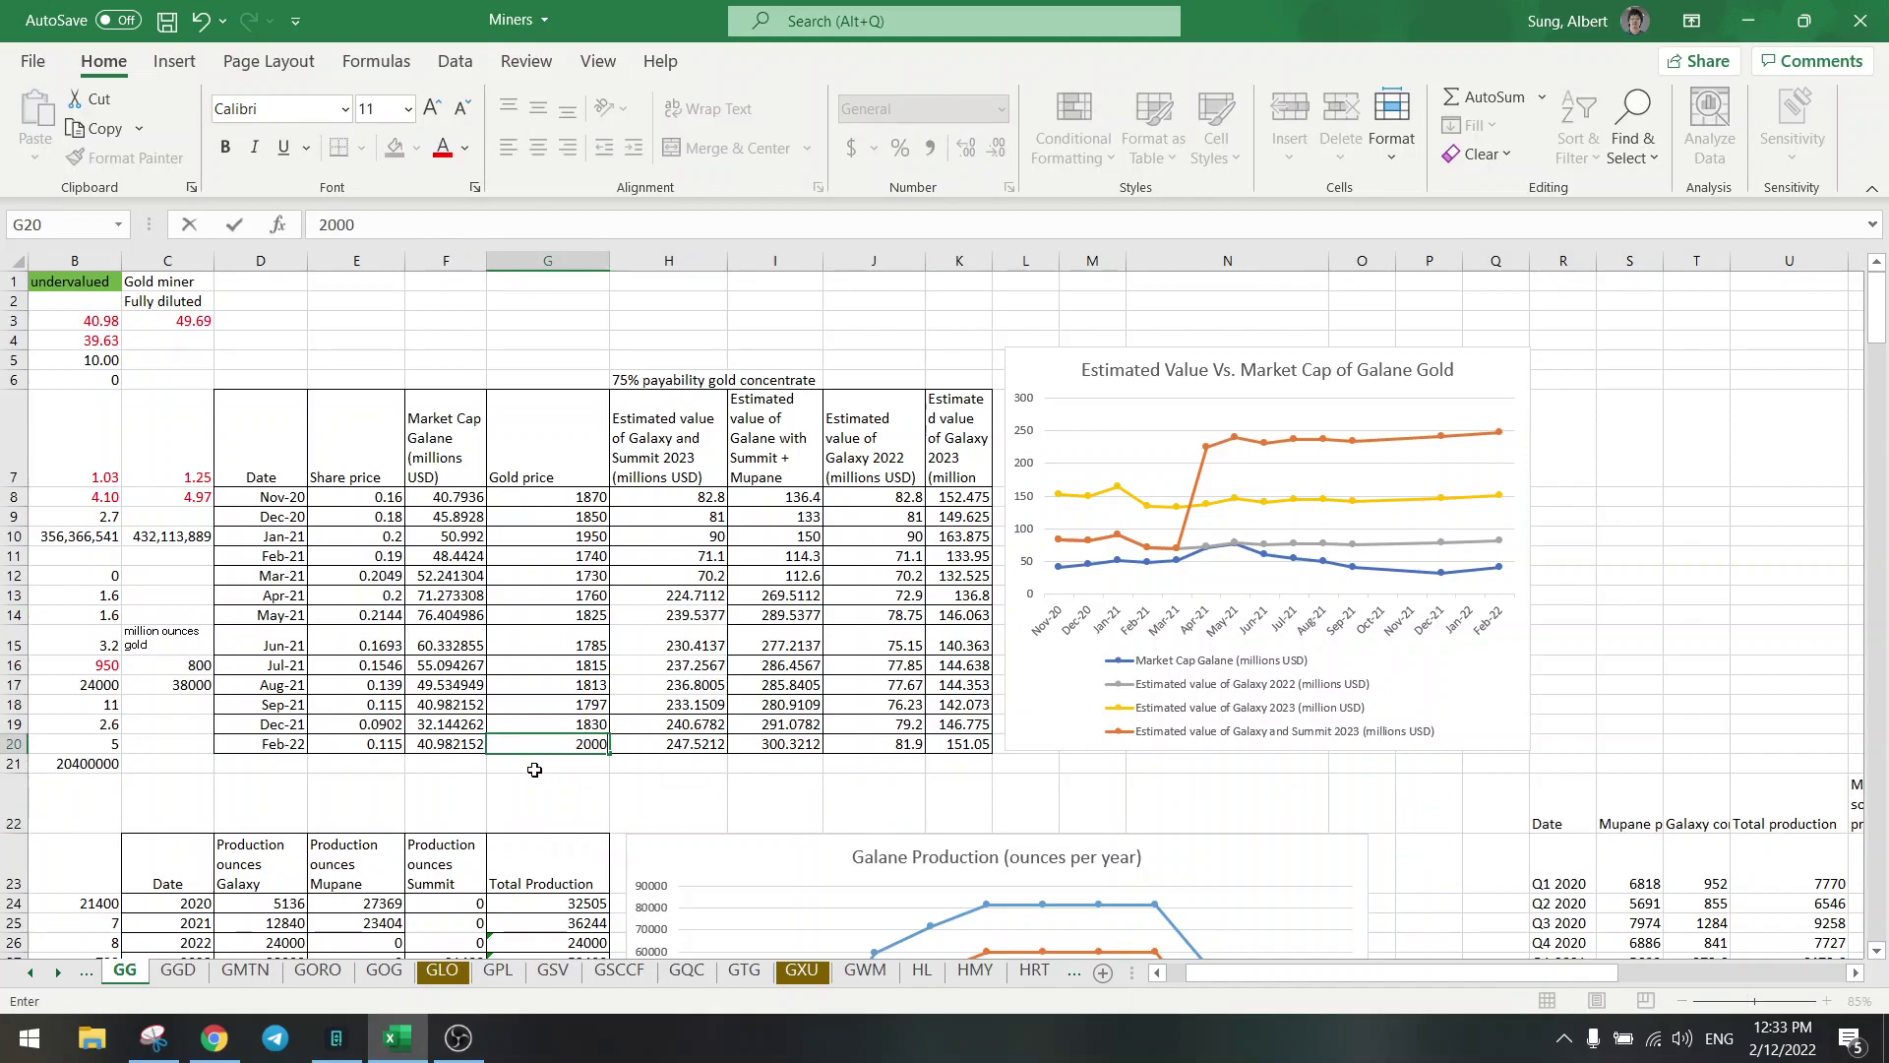
key(Return)
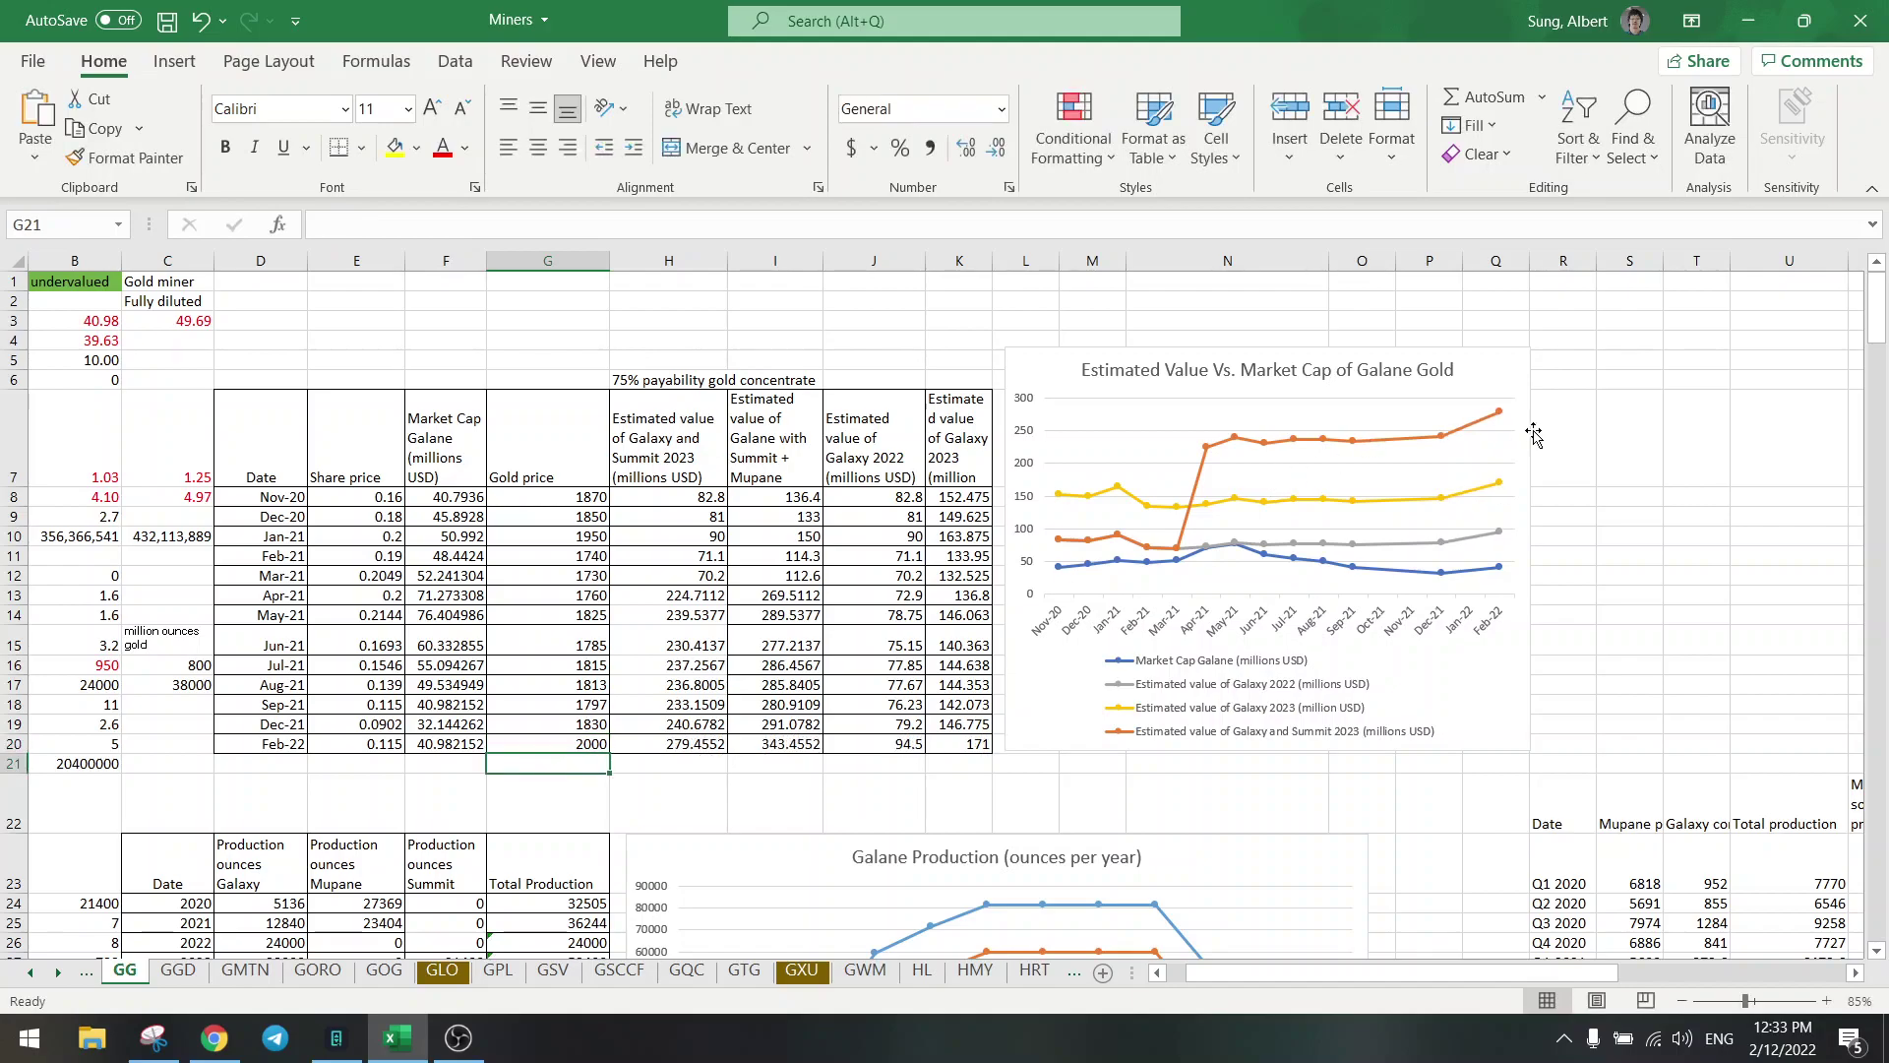
mouse_move(1500, 416)
key(ctrl+z)
click(669, 763)
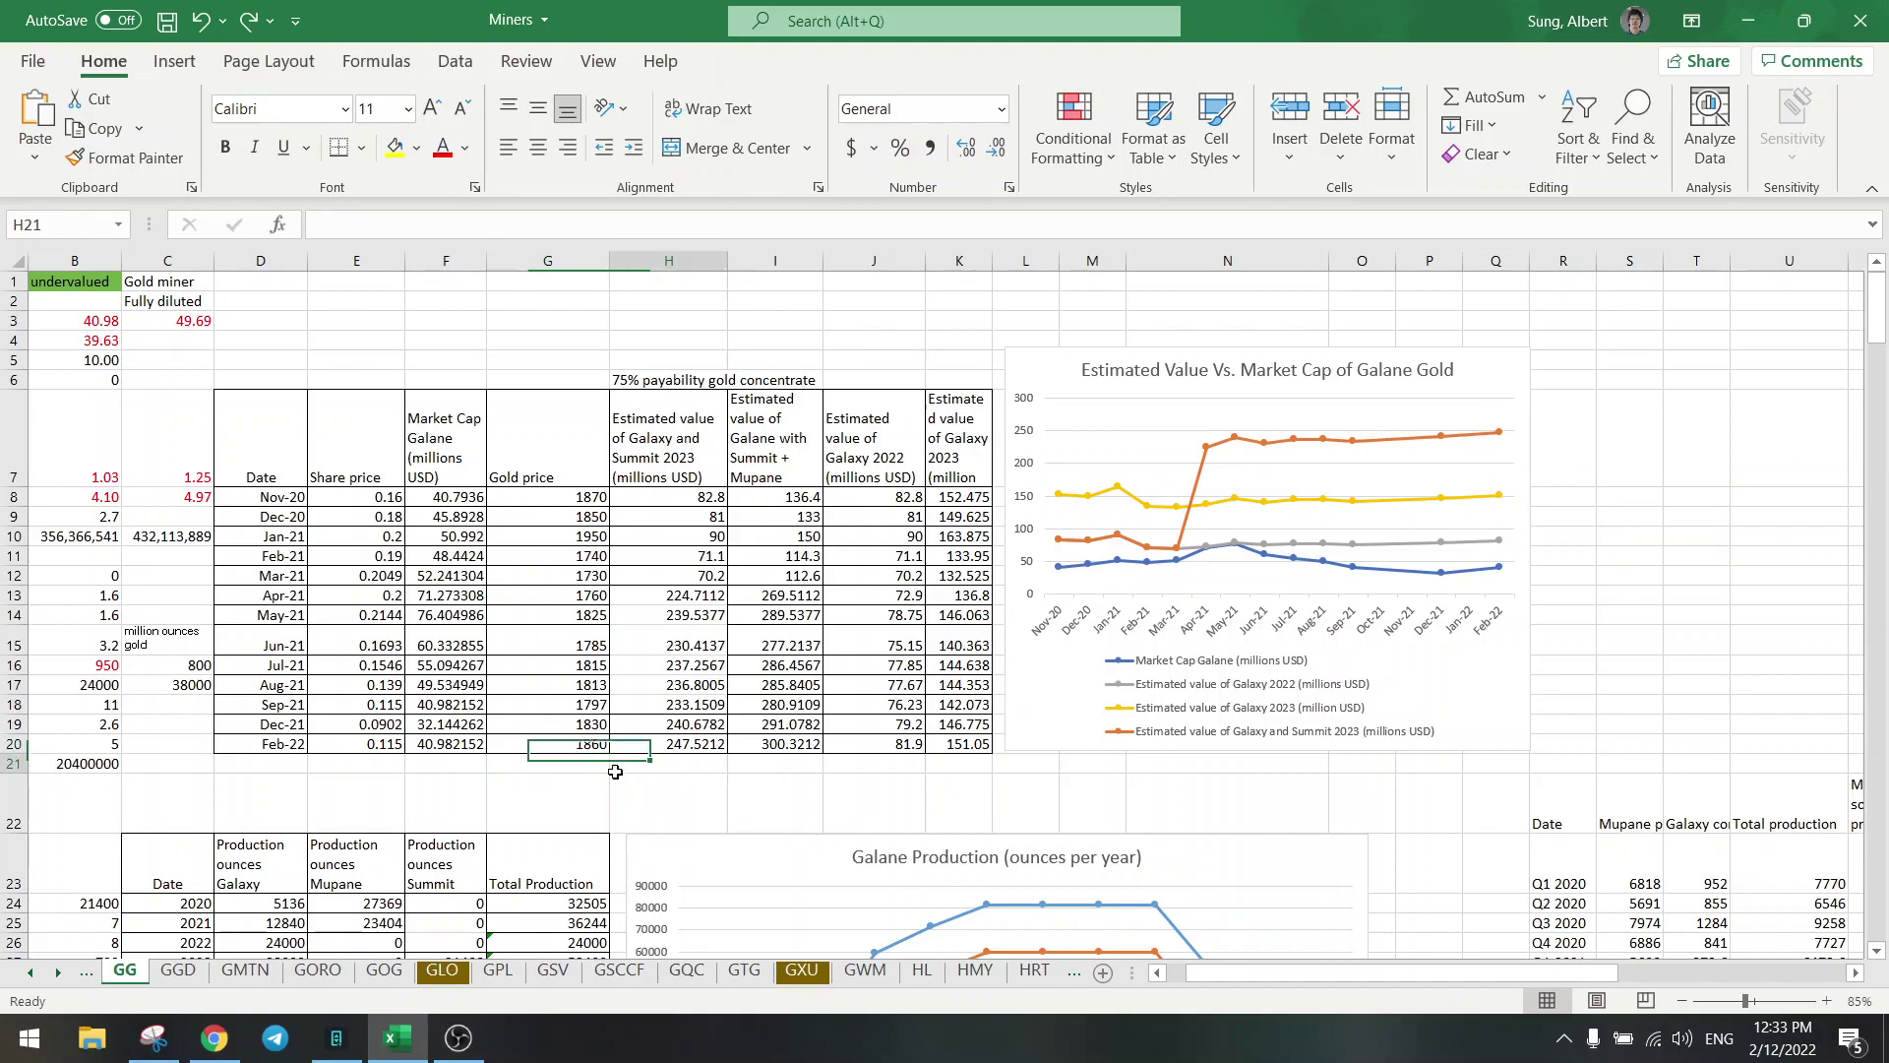
Inspect the 2022, 2023 and 2025 total production points in the Galane Production (ounces per year) chart.
scroll(728, 470, down, 5)
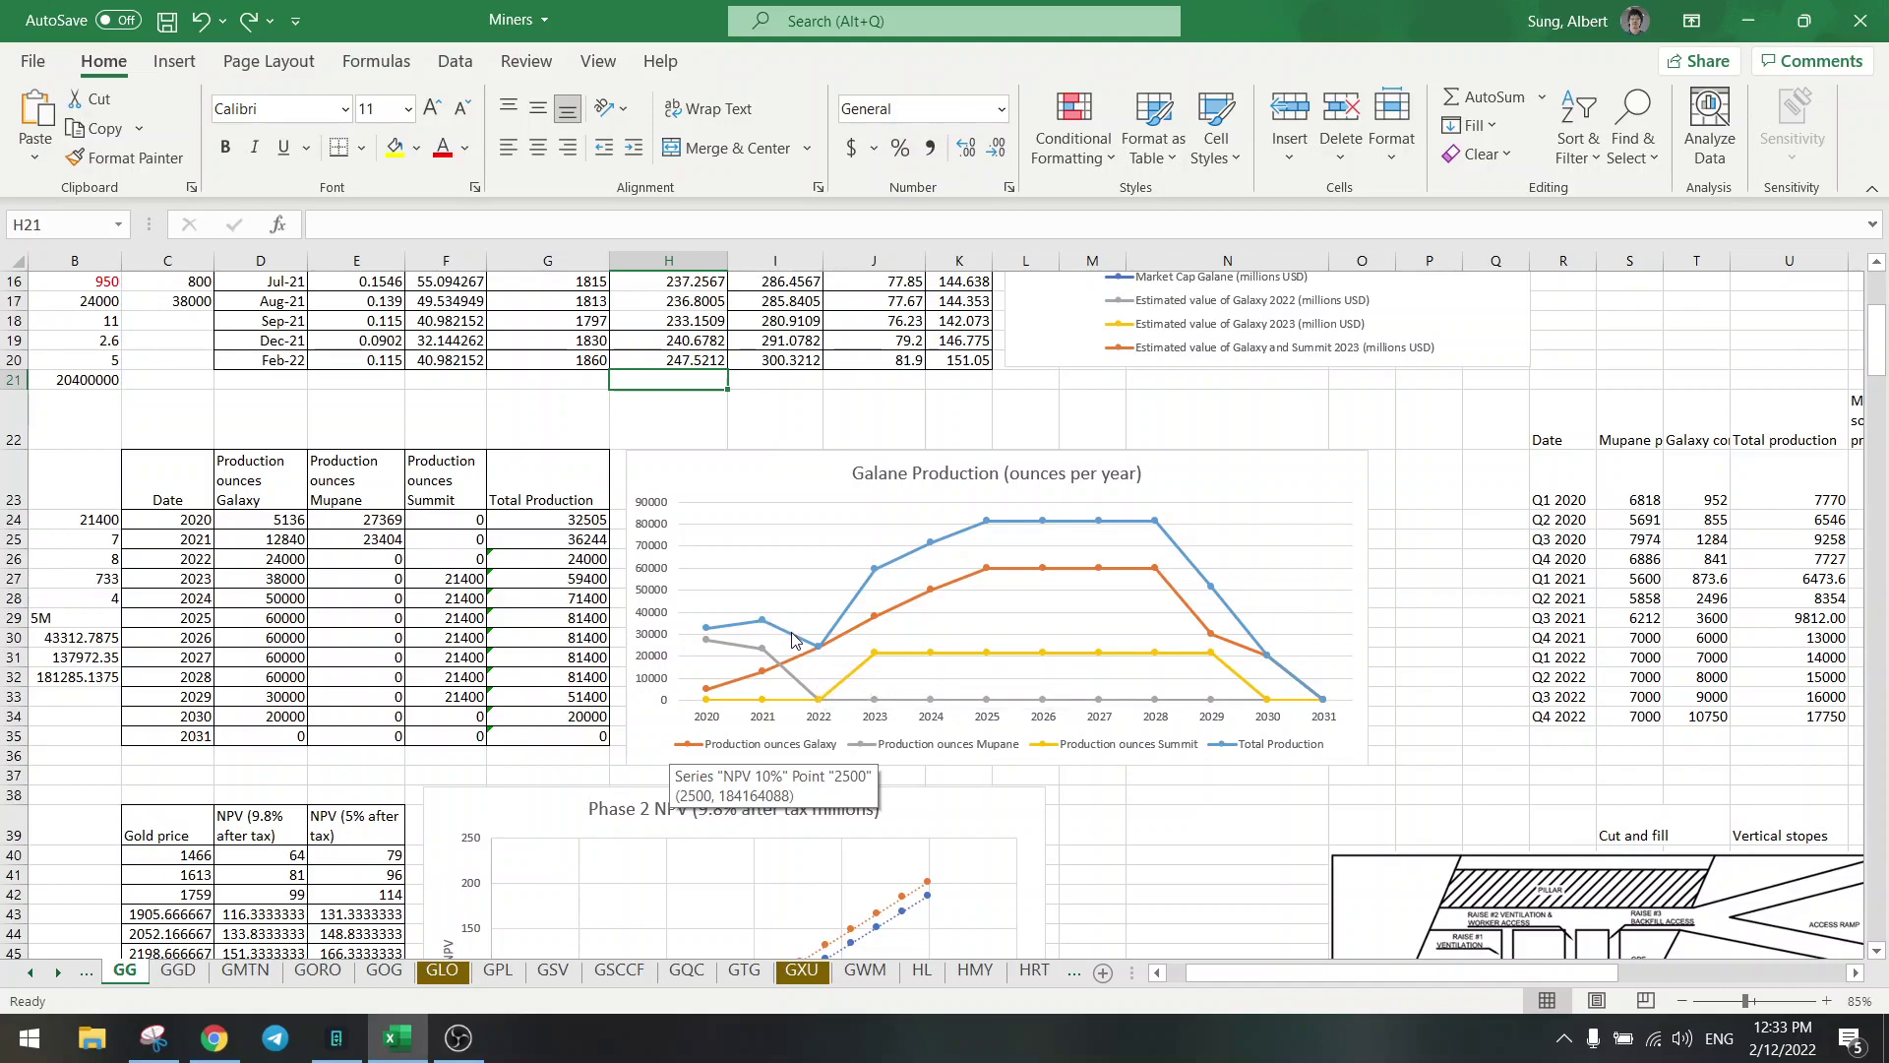
mouse_move(820, 649)
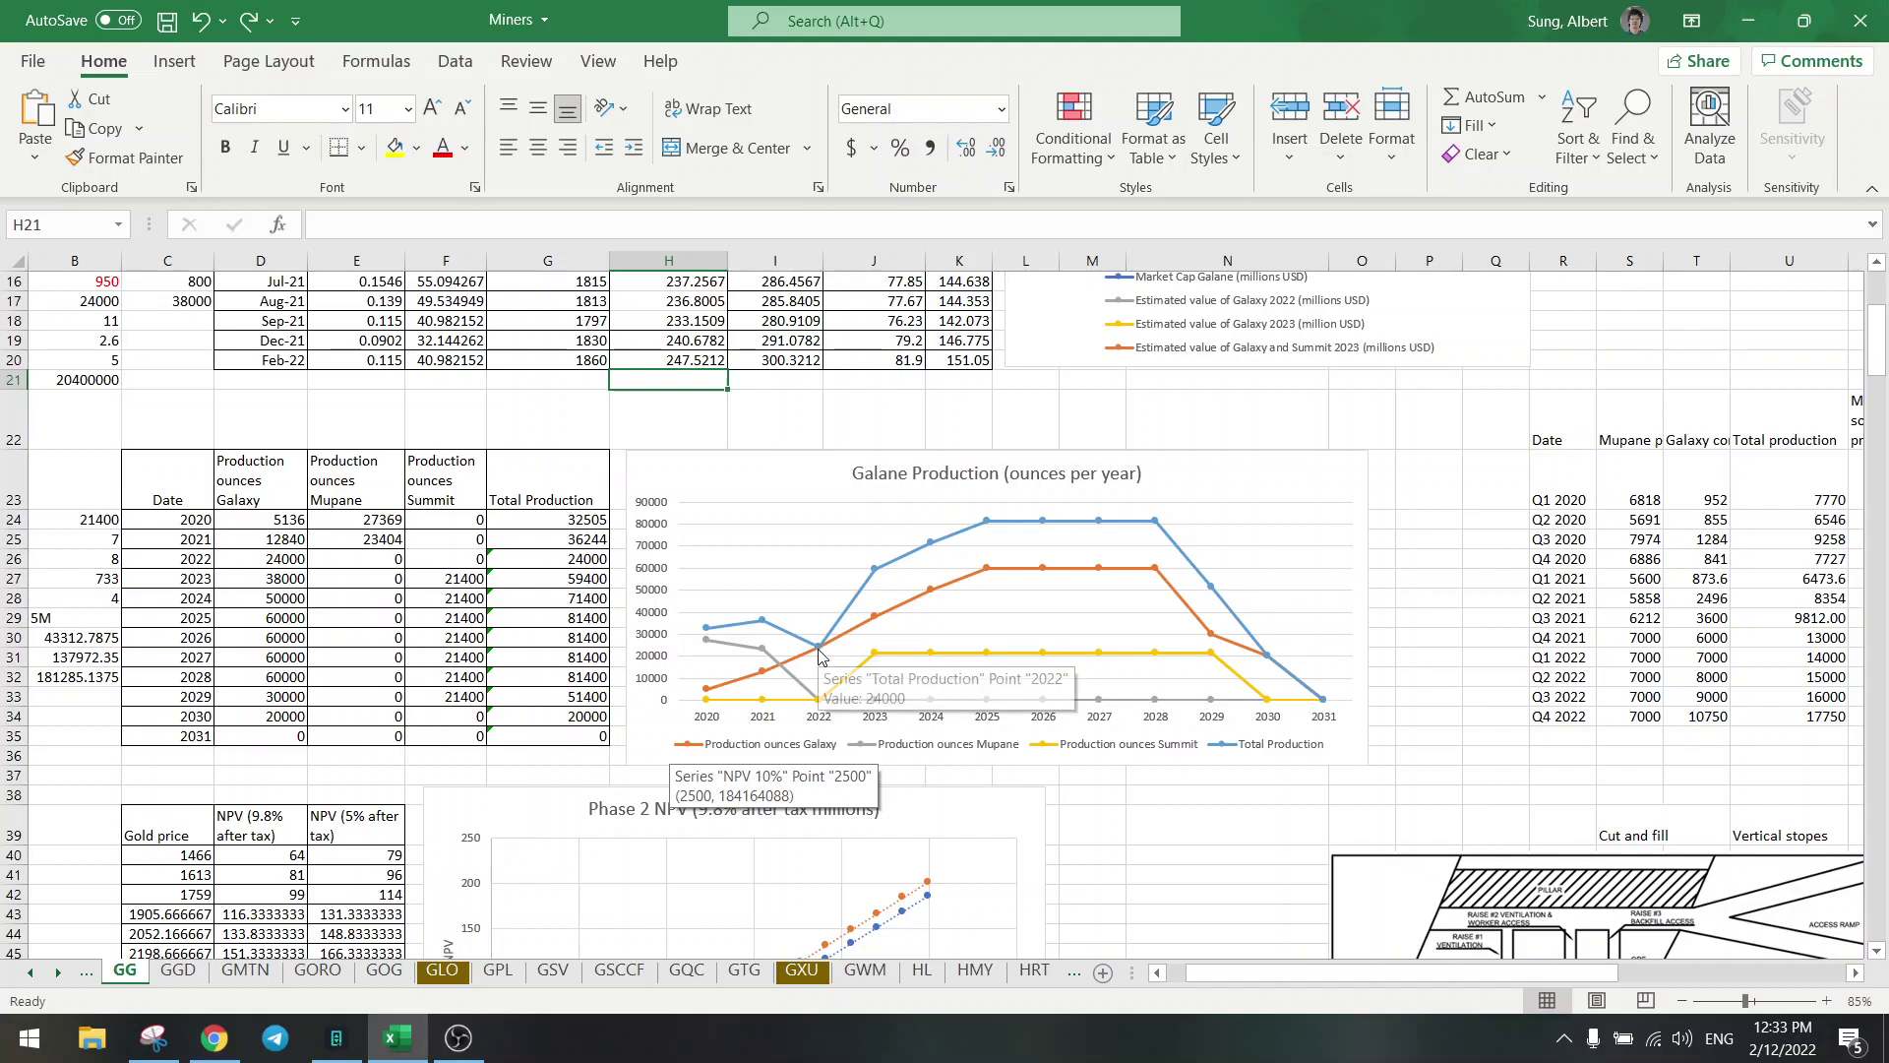
mouse_move(878, 574)
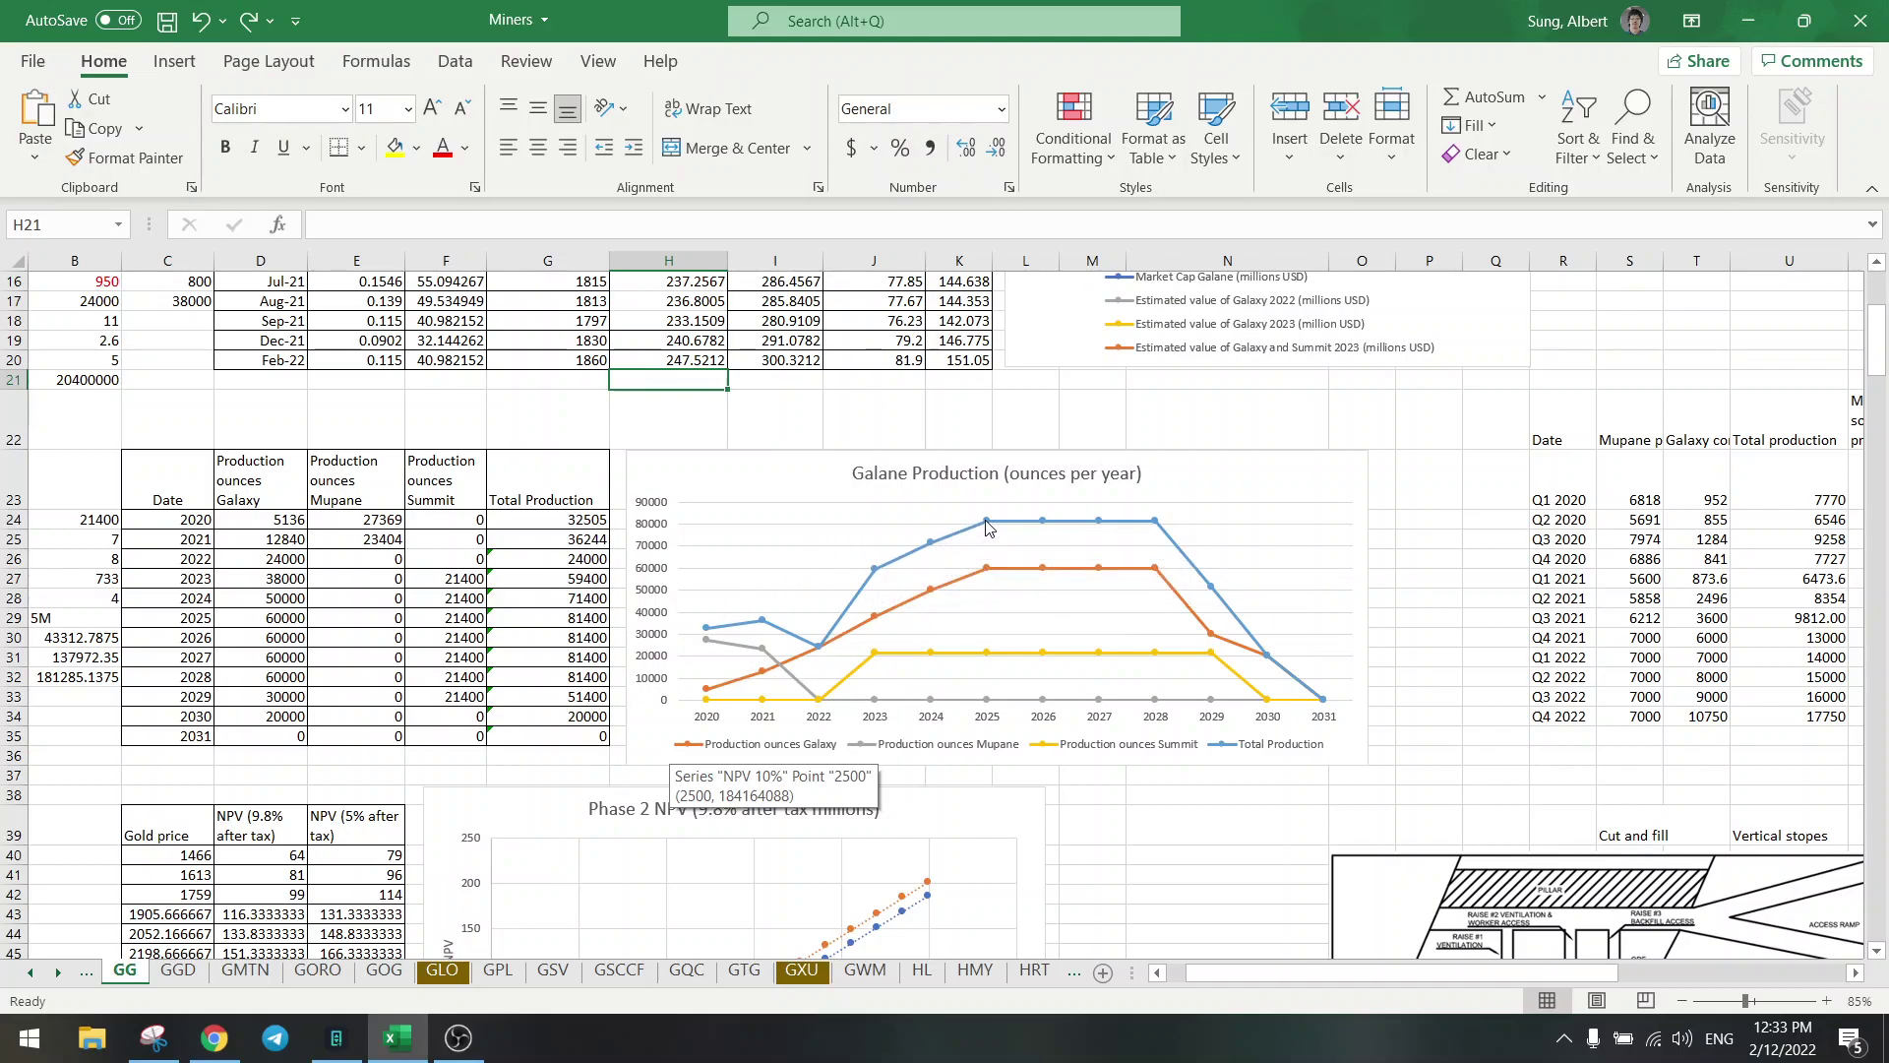
mouse_move(987, 525)
click(750, 420)
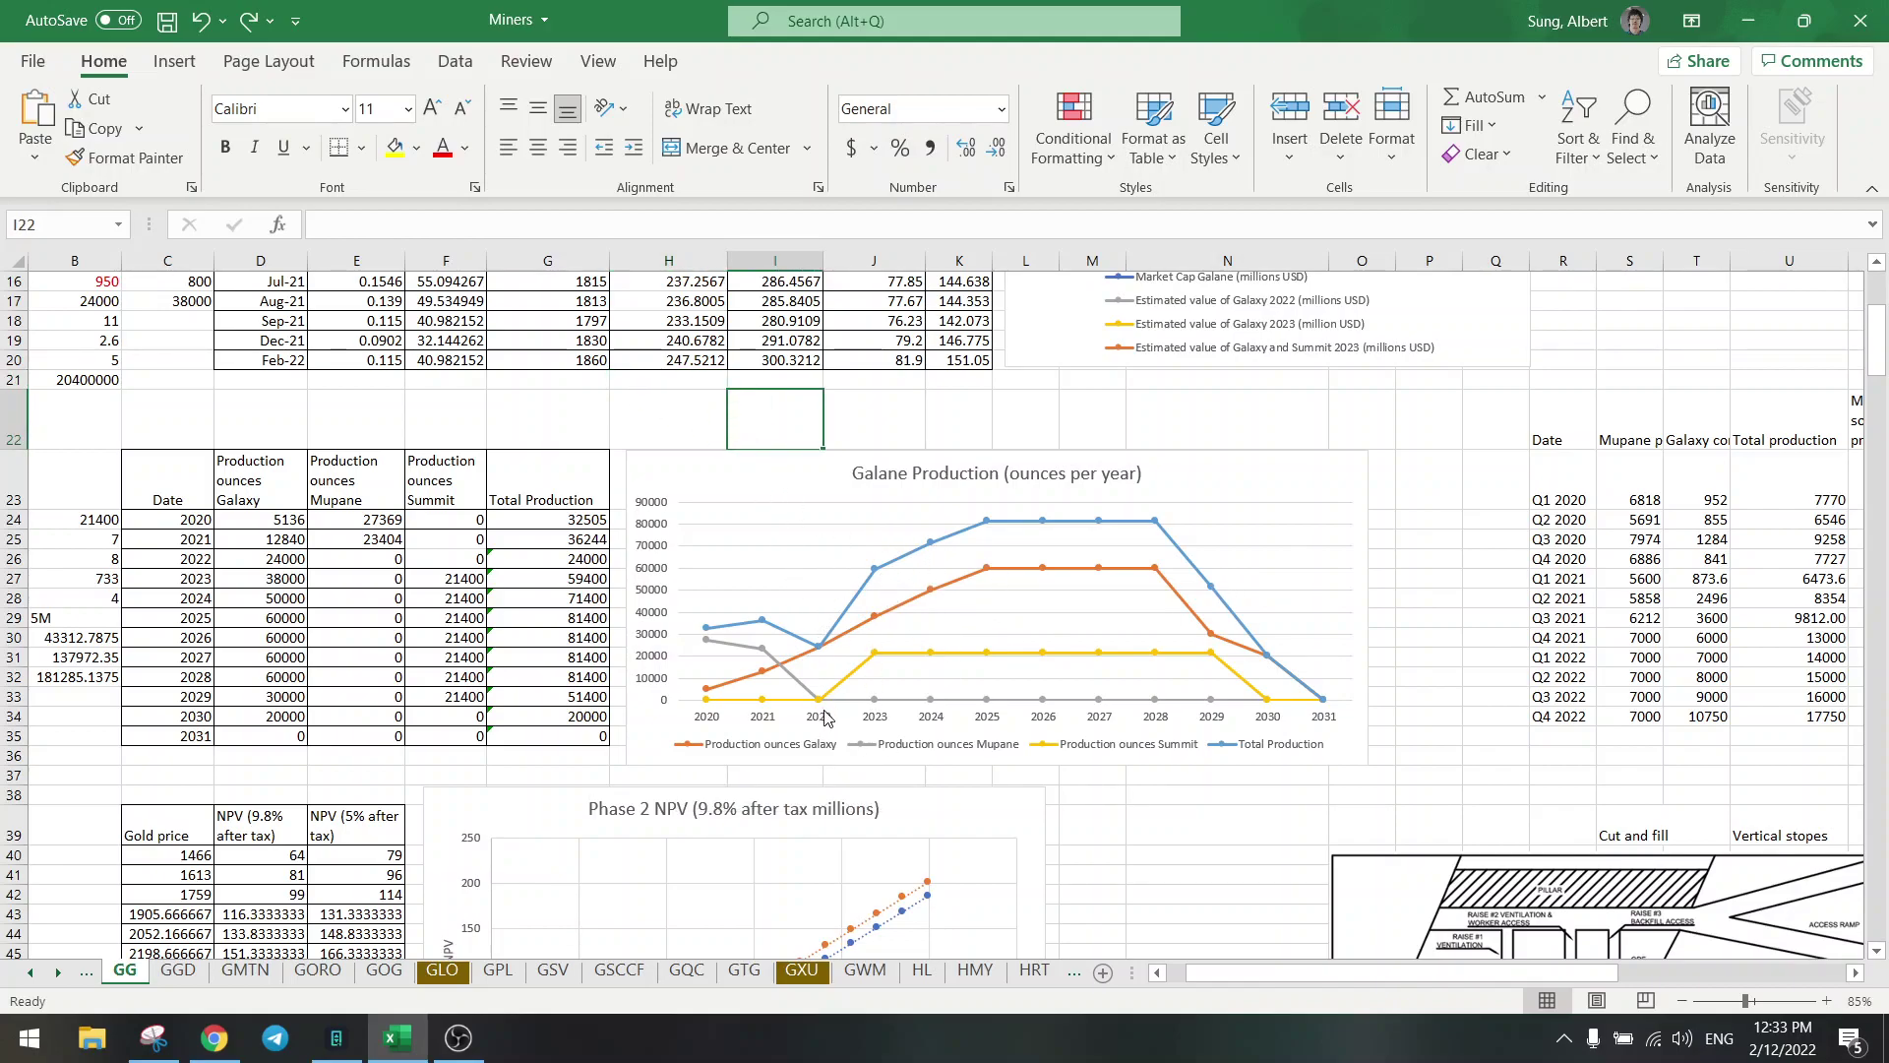
click(1095, 793)
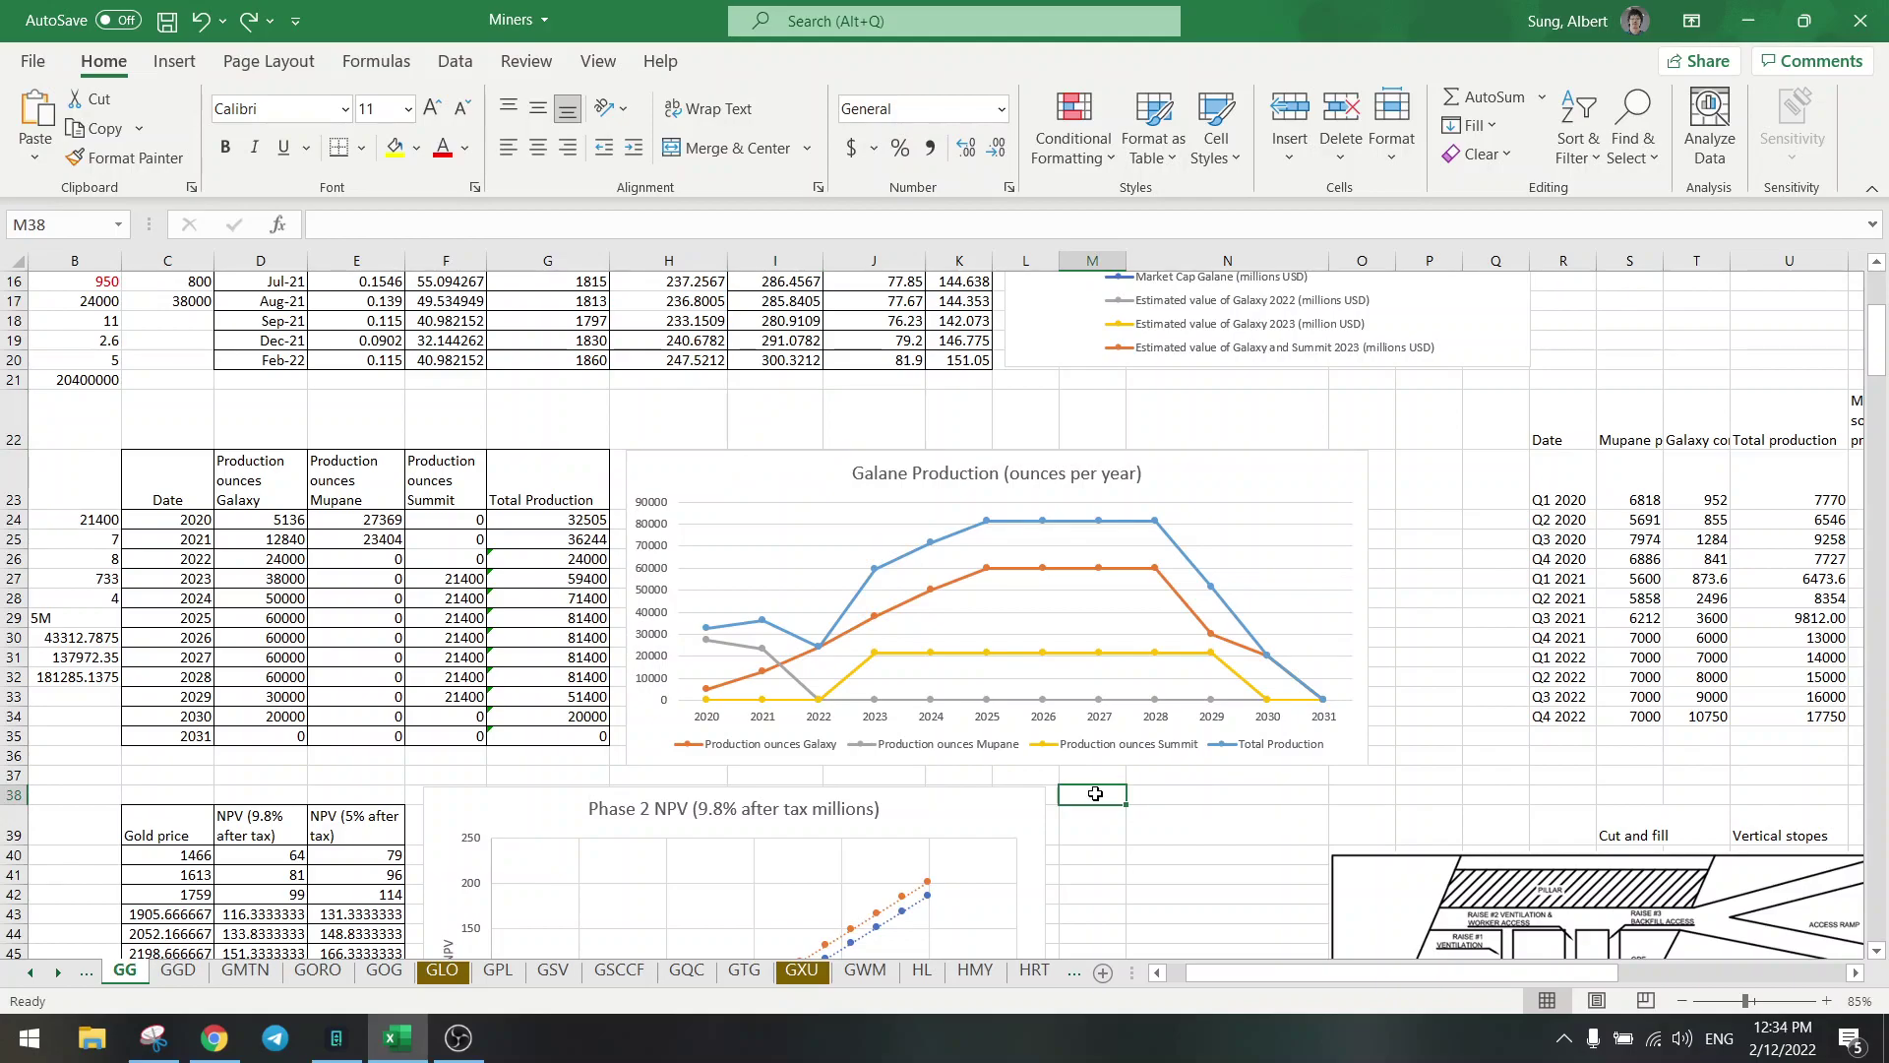
Find the Phase 2 section of the GG sheet and examine Figure 82, Monthly Content Delivered to Plant.
drag(1230, 970, 1289, 978)
scroll(1249, 728, down, 5)
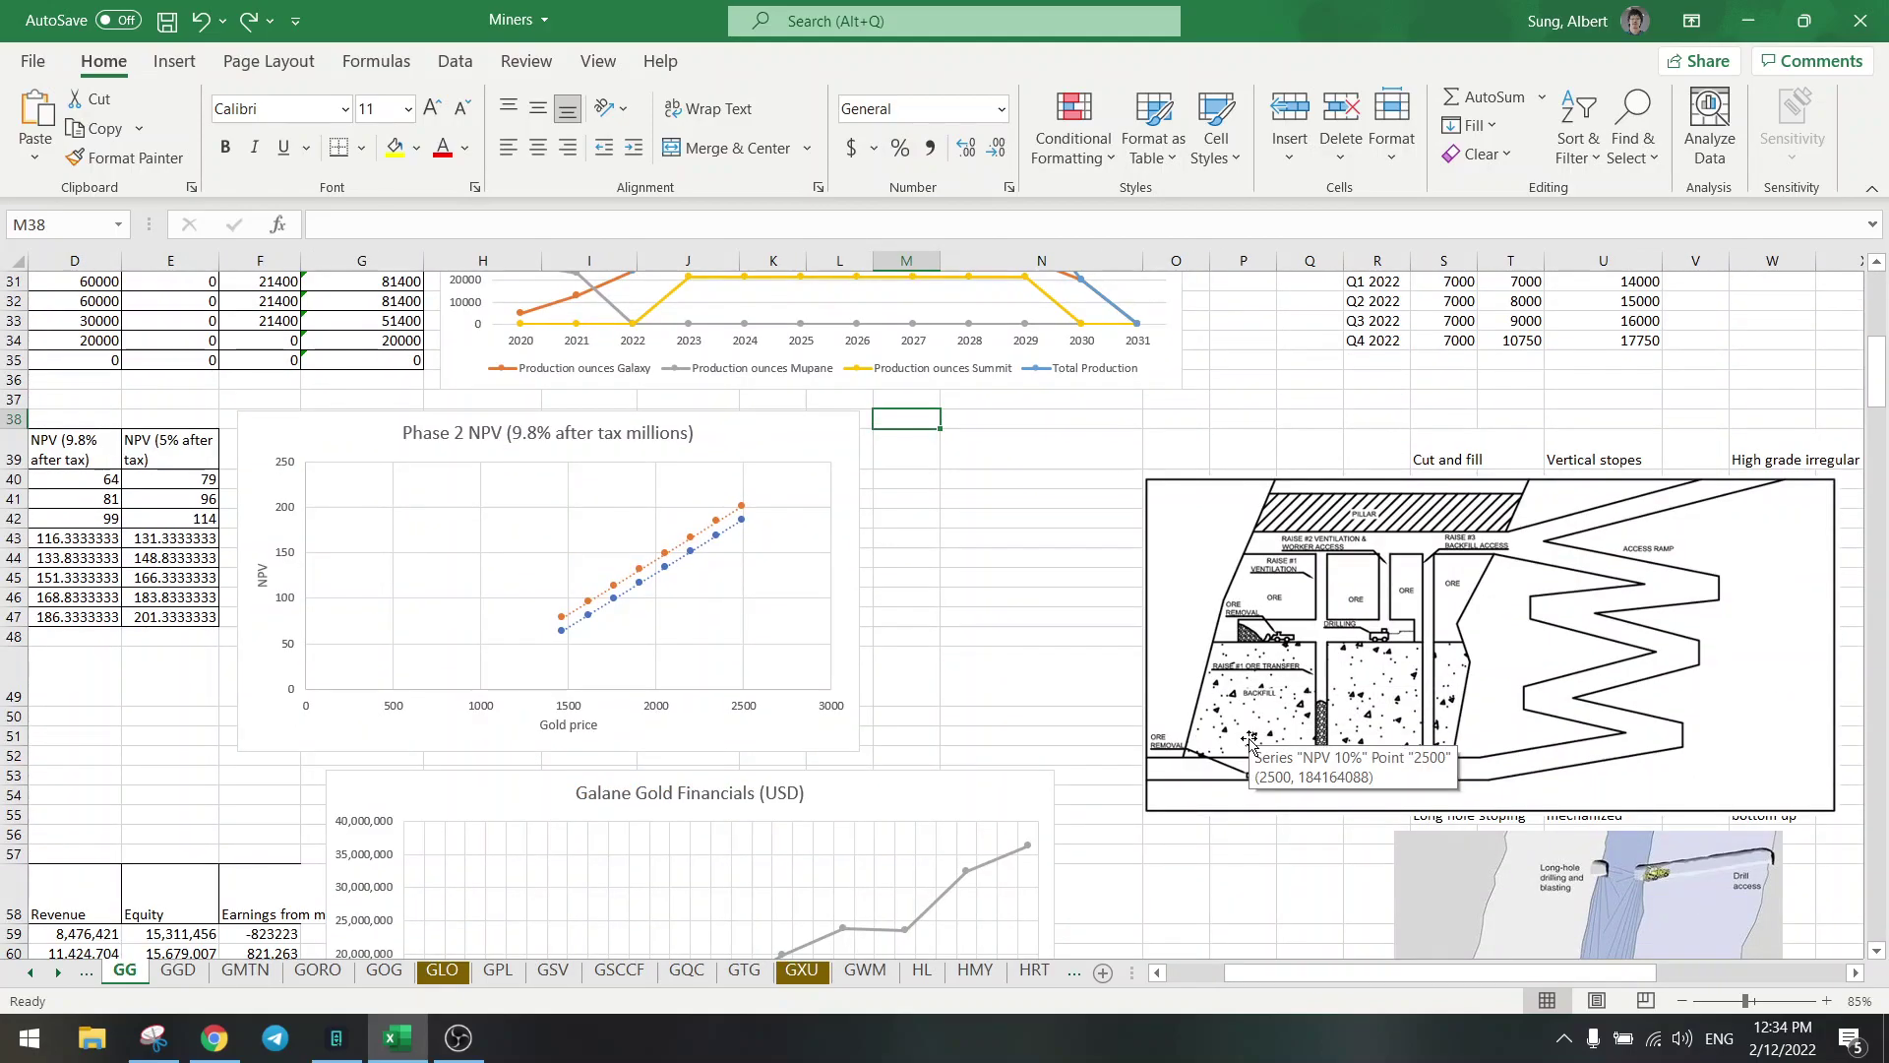
scroll(1248, 740, down, 18)
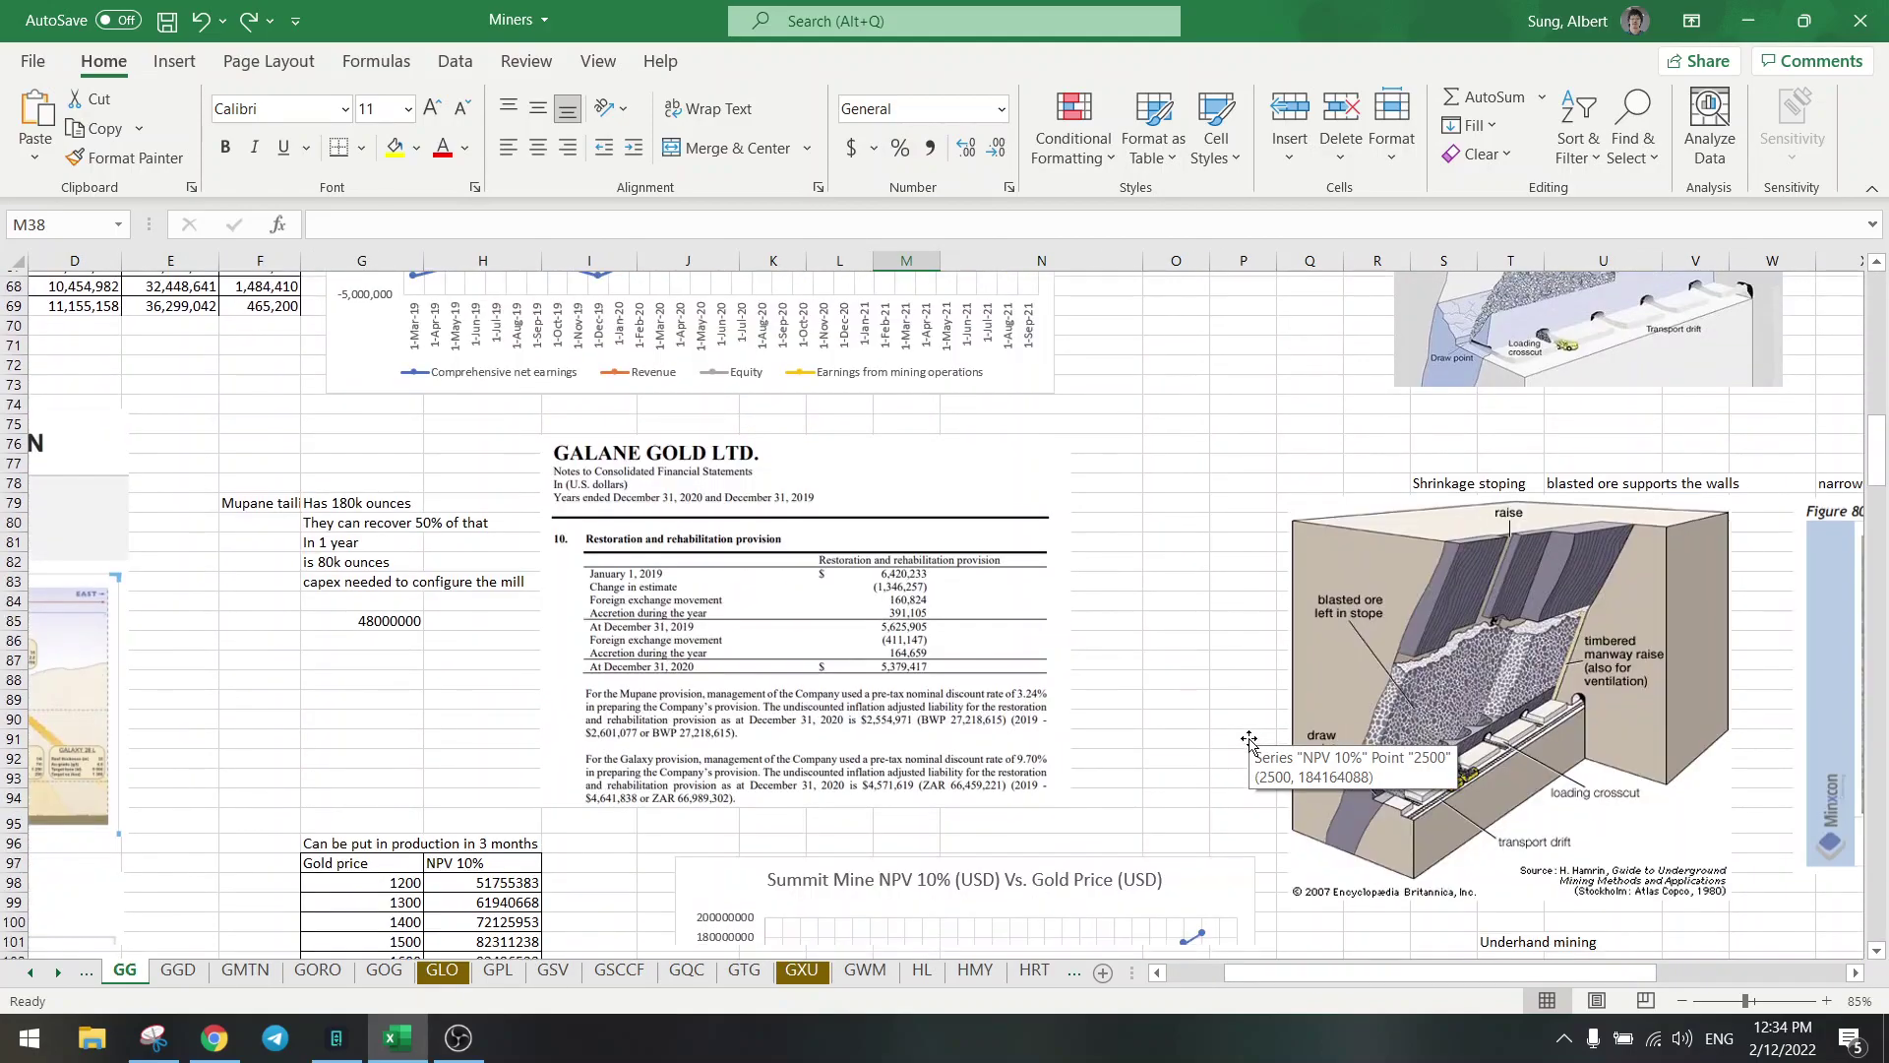
scroll(1249, 740, down, 14)
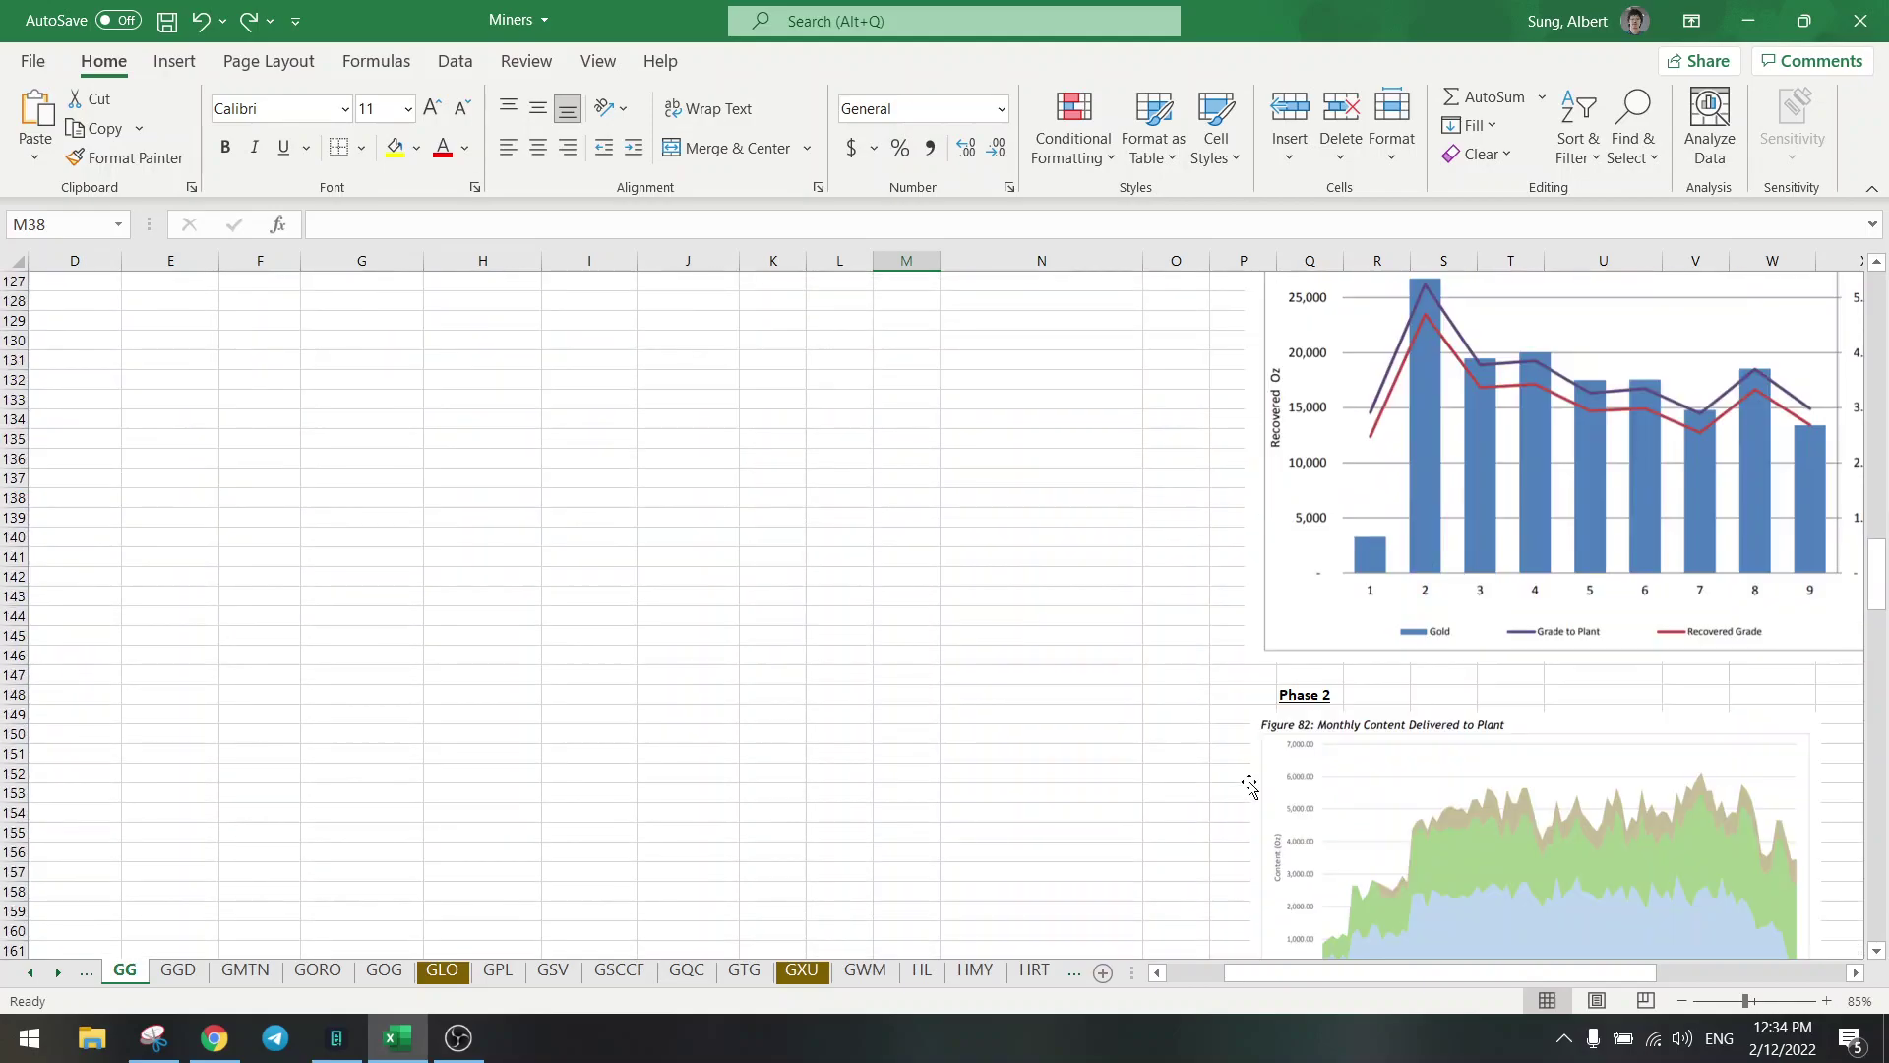
drag(1290, 980, 1374, 959)
scroll(1041, 717, down, 2)
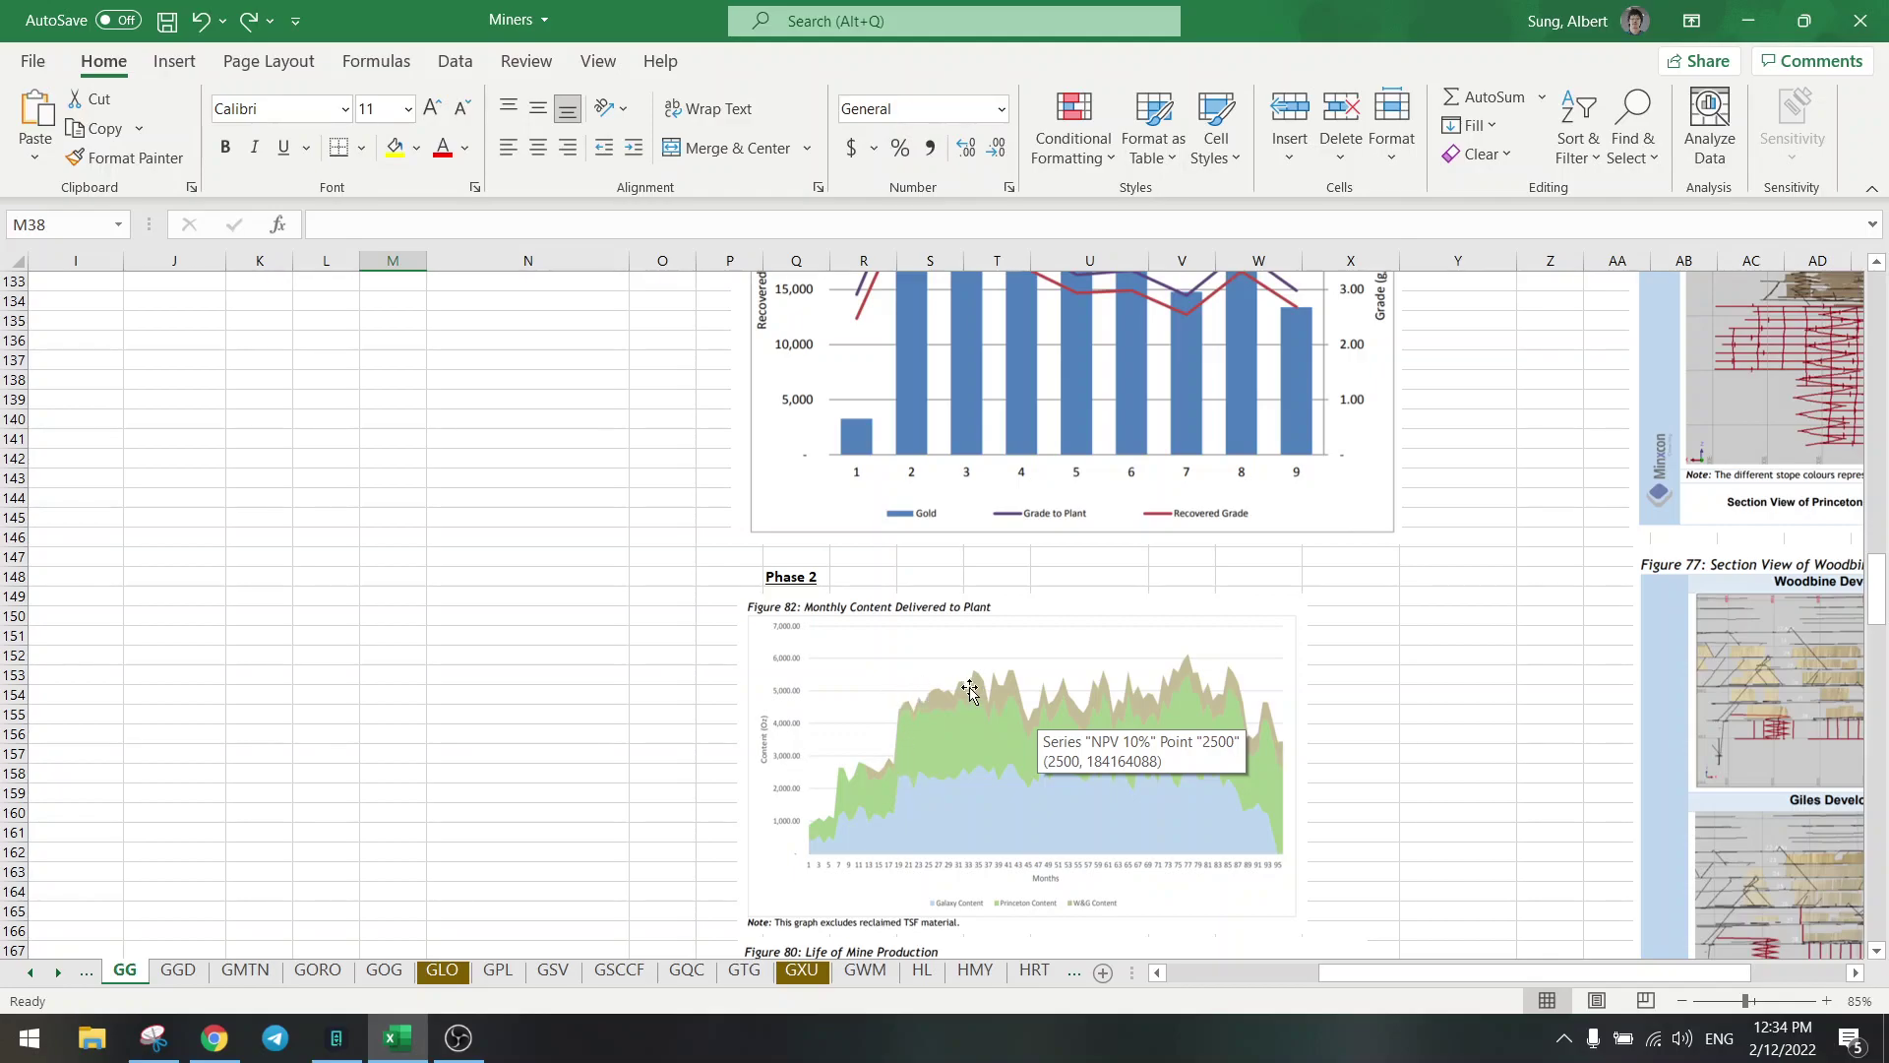
Examine Figure 80, Life of Mine Production, and Figure 115, AIC vs. Realised Gold Price, below the Phase 2 heading.
scroll(971, 692, up, 3)
scroll(954, 693, down, 11)
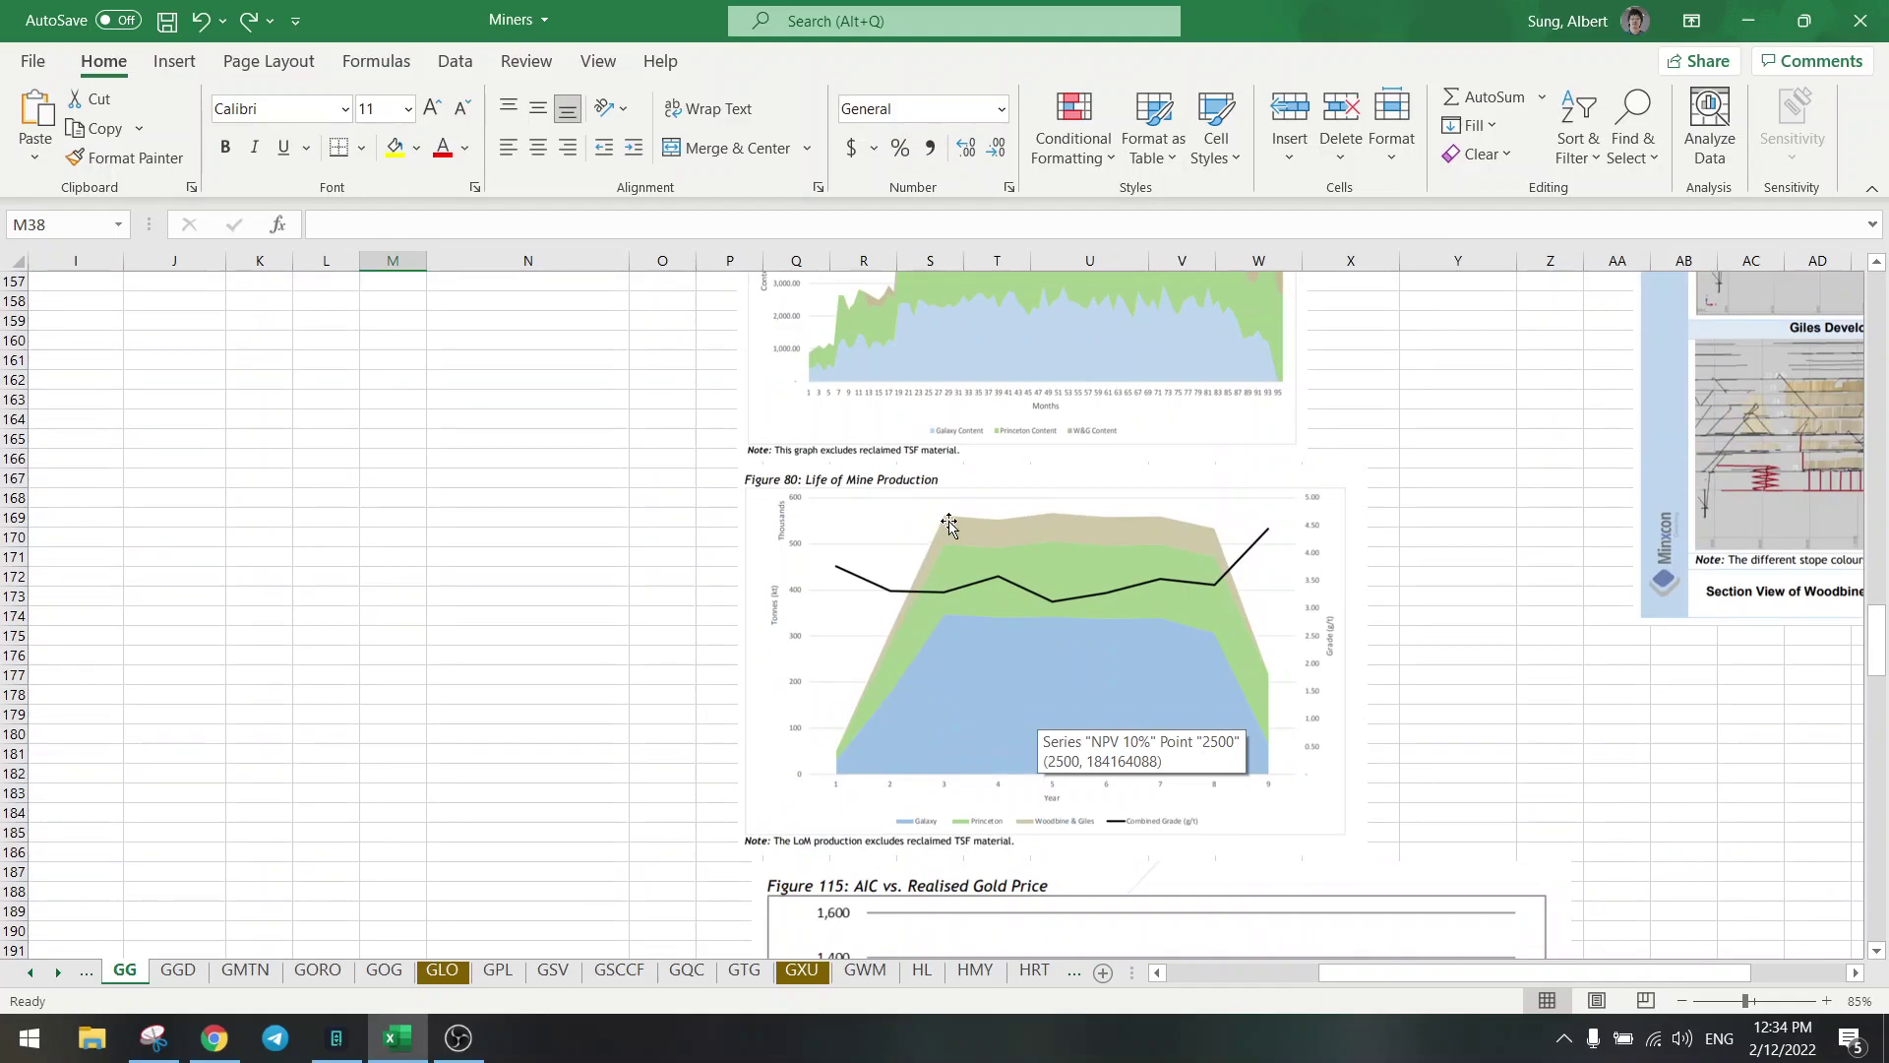
scroll(950, 526, down, 6)
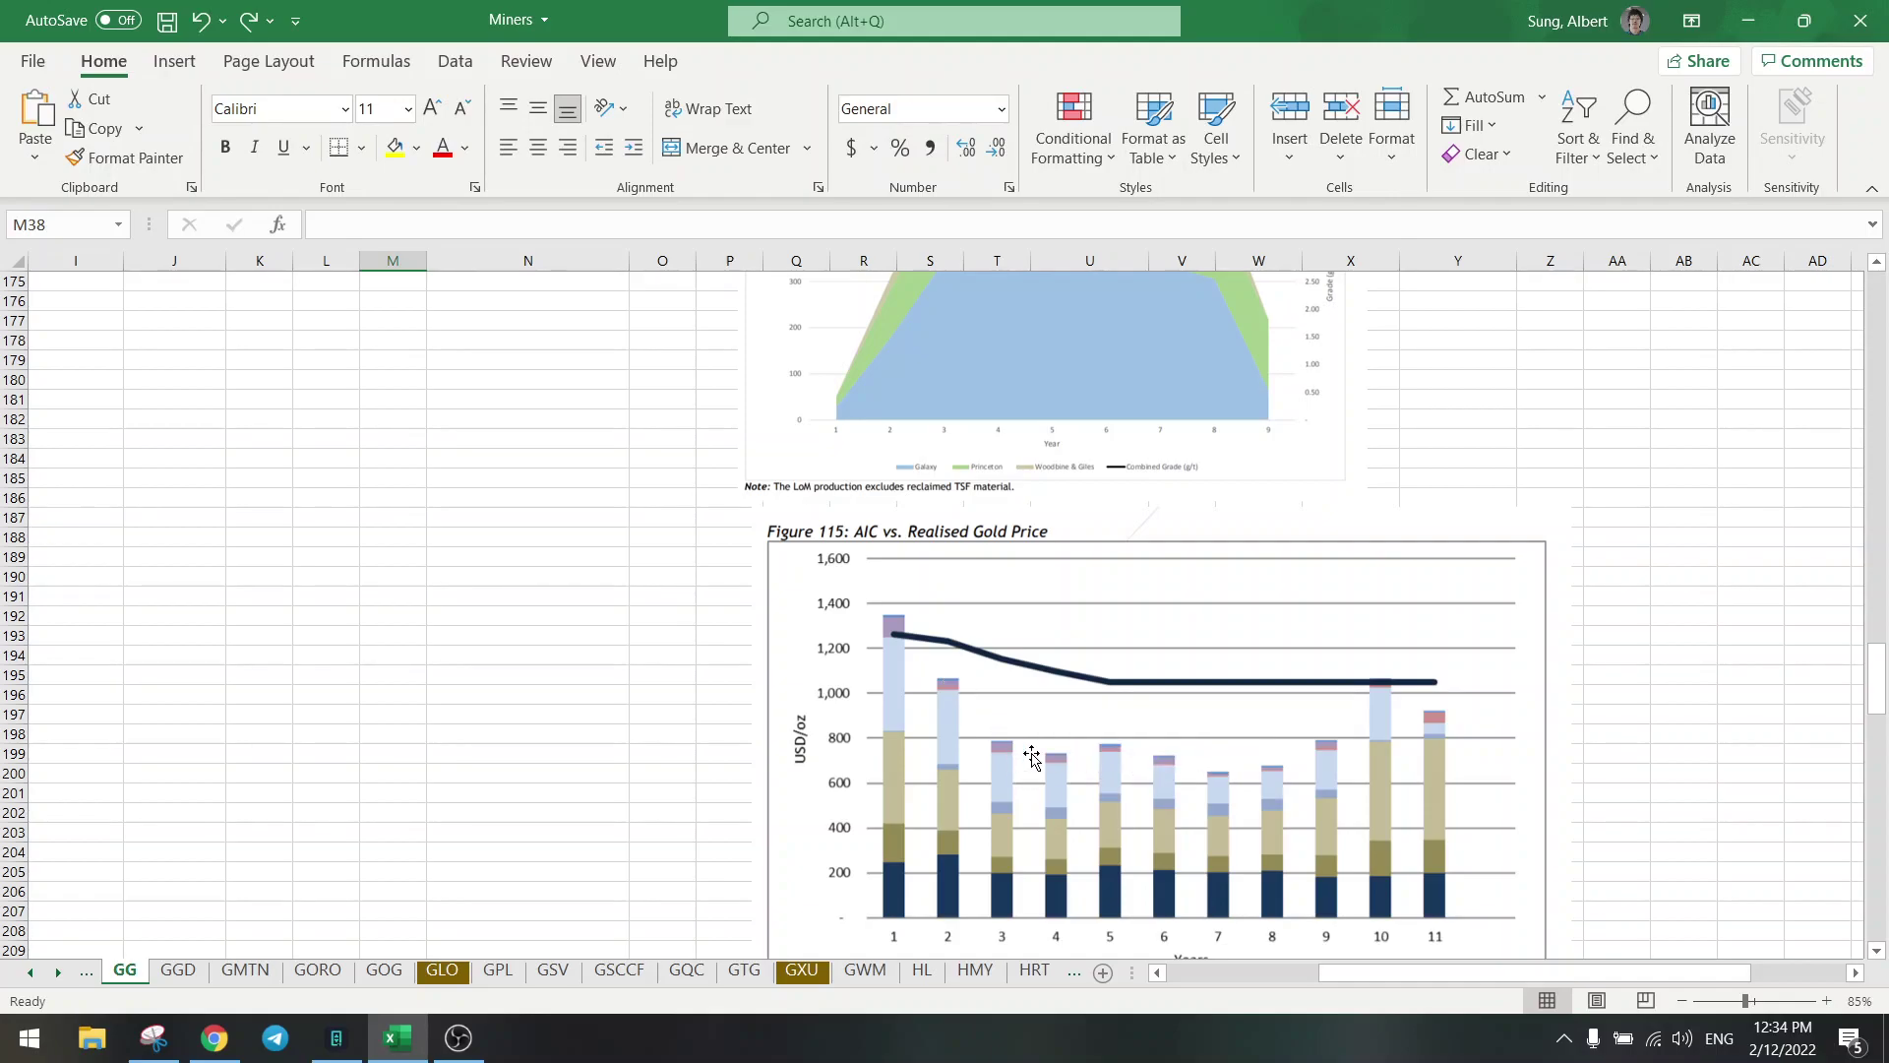
scroll(1031, 756, down, 9)
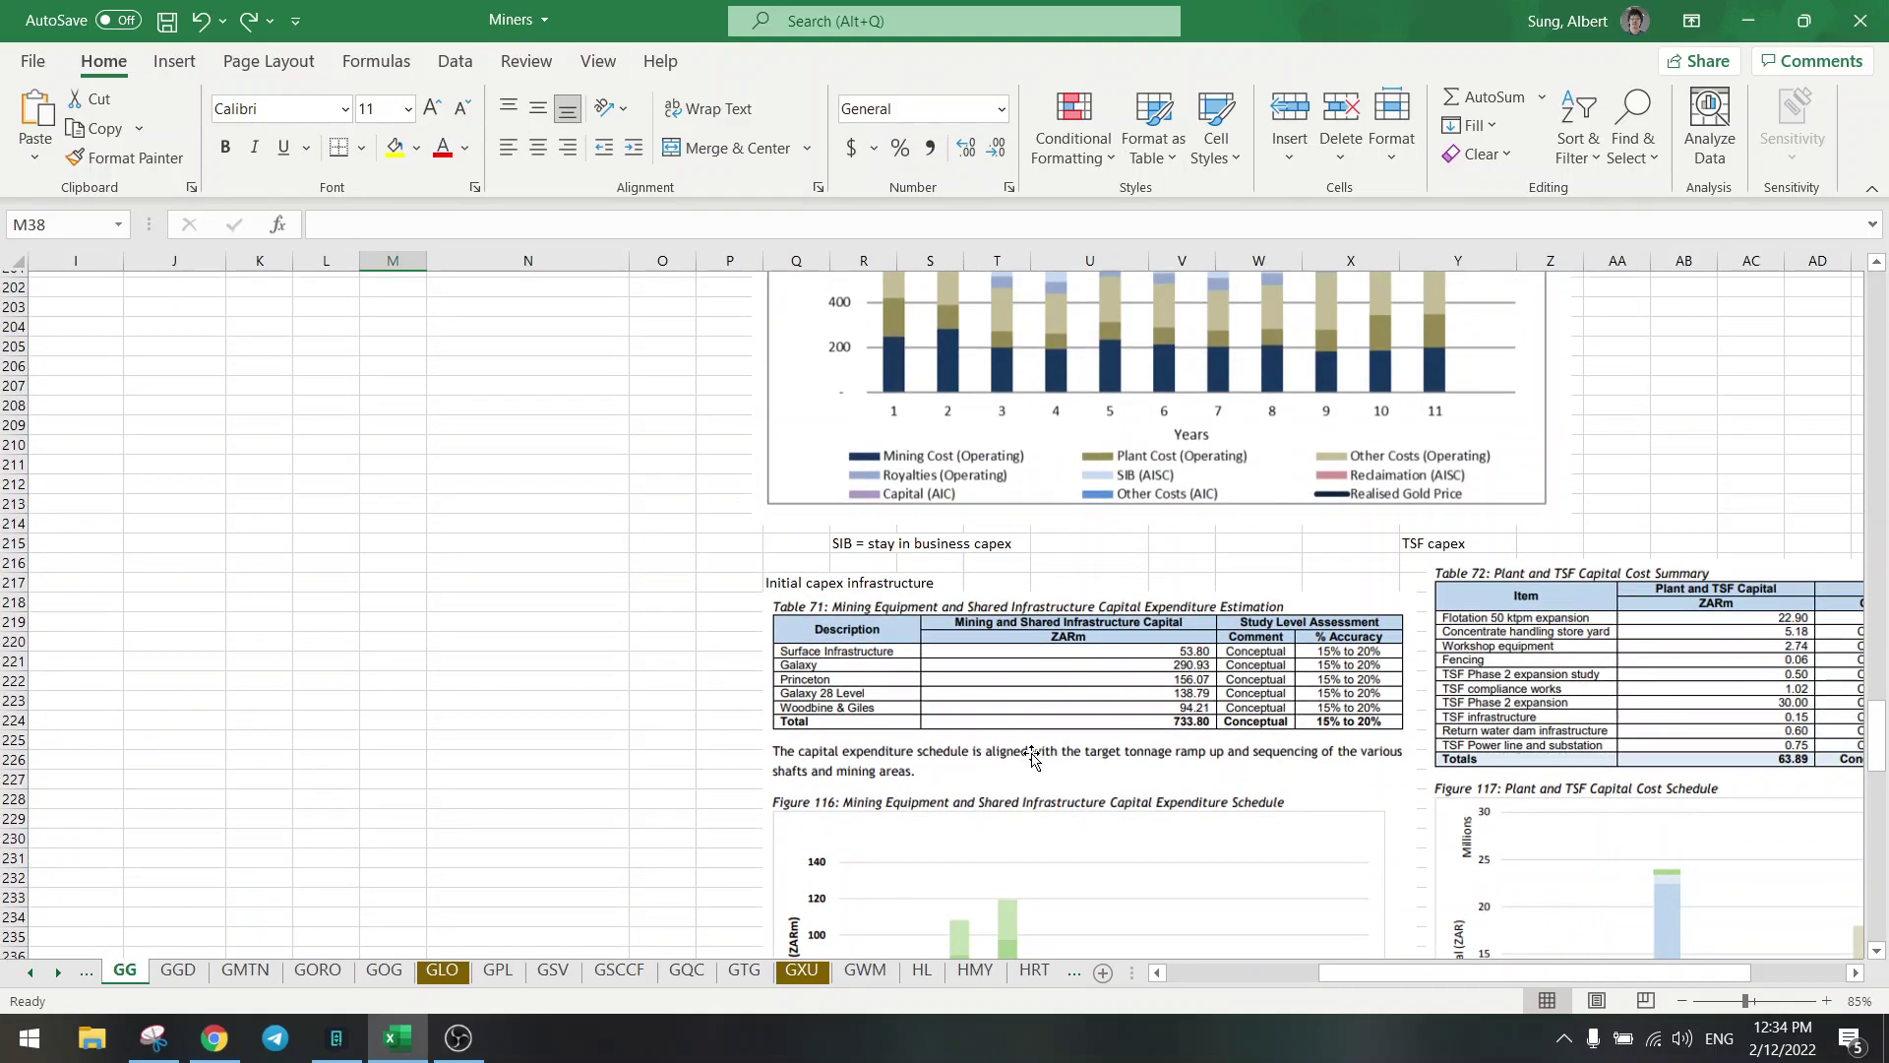
Review the initial capex infrastructure and TSF capex sections, comparing Tables 71 and 72 with the schedules in Figures 116 and 117.
scroll(1031, 755, down, 4)
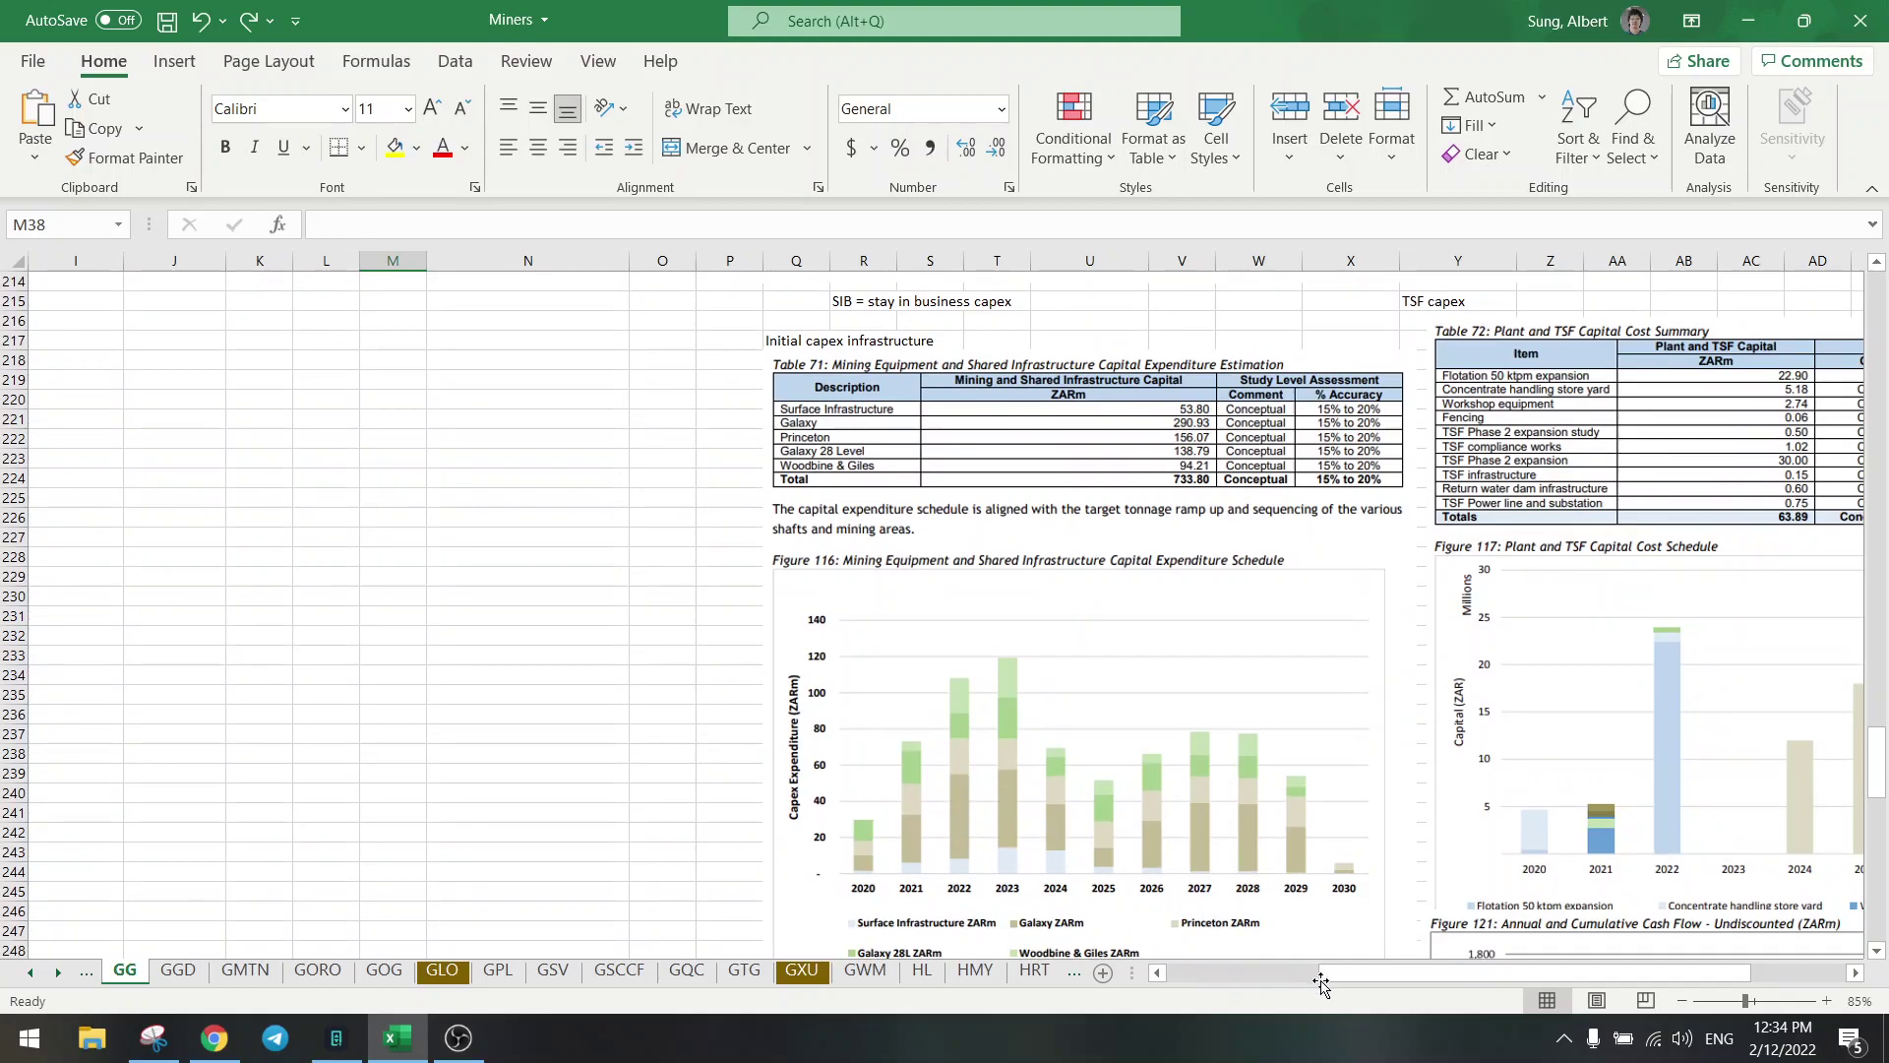
scroll(1370, 984, down, 1)
drag(1373, 984, 1437, 974)
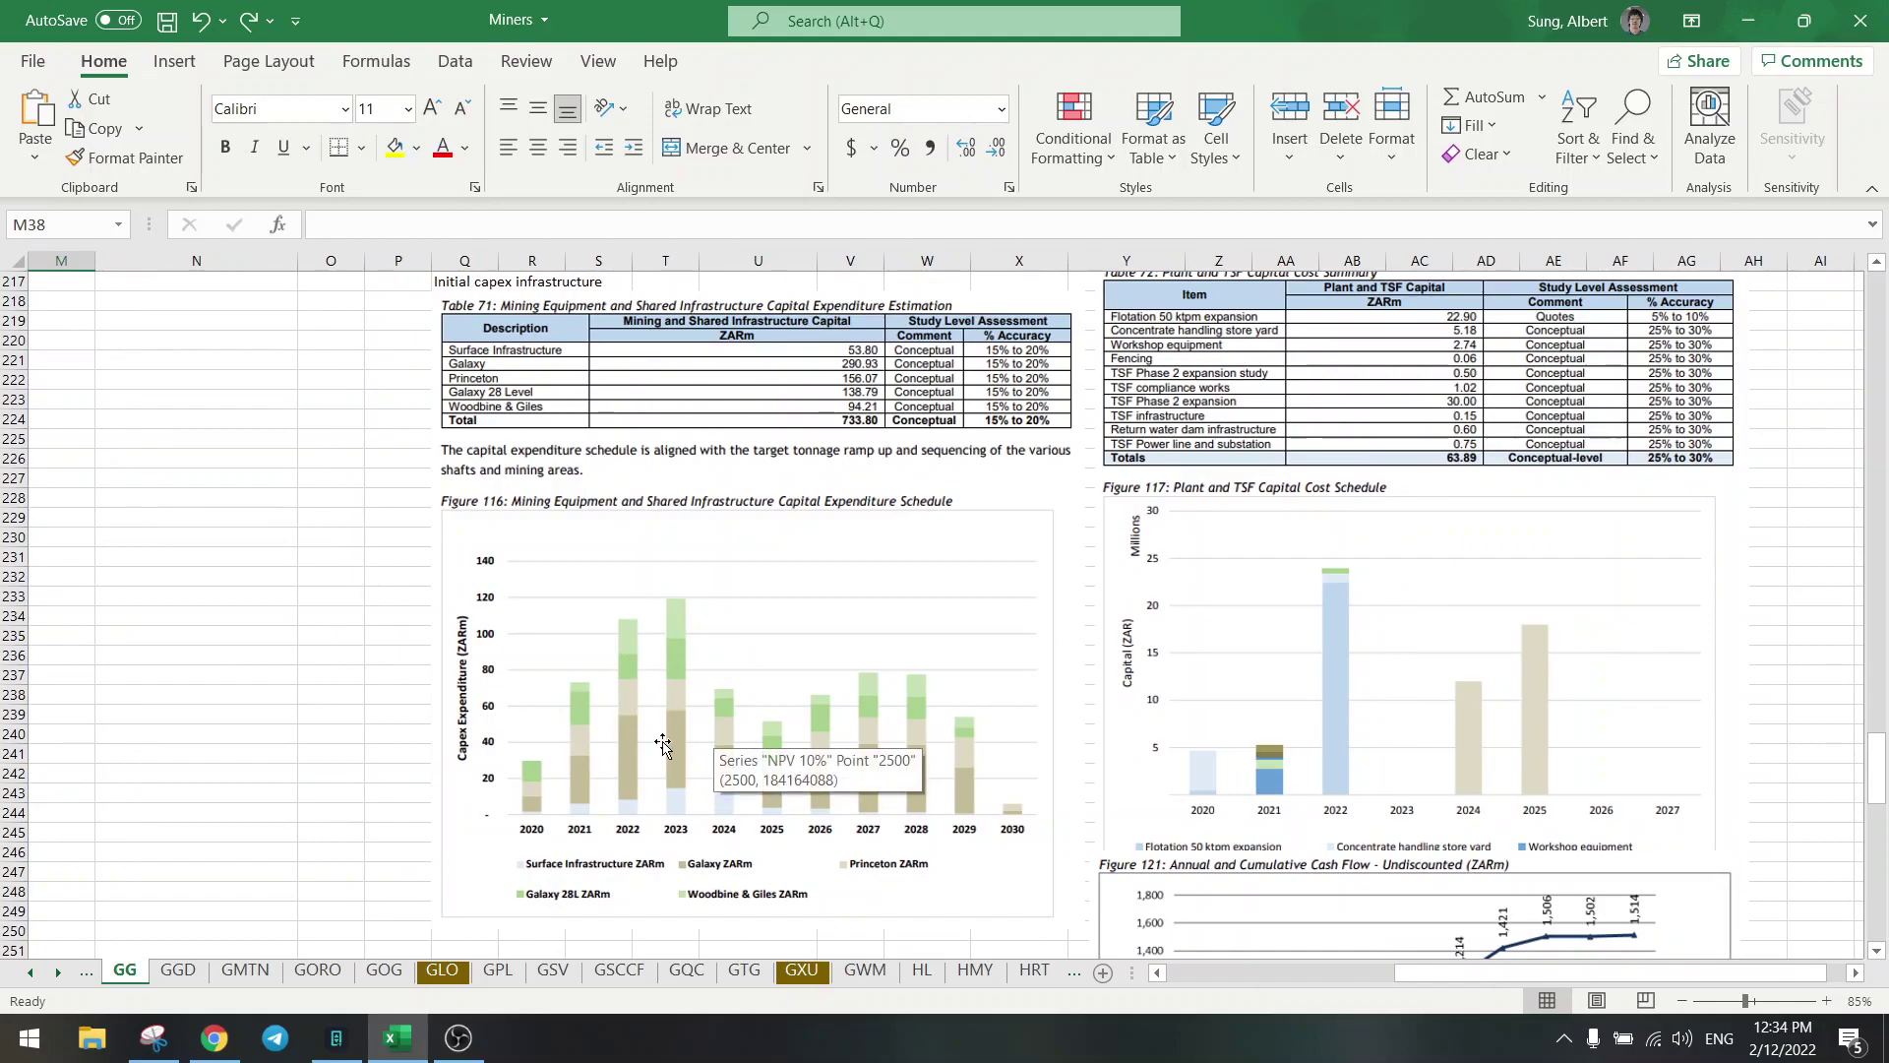
scroll(663, 745, down, 1)
scroll(663, 746, down, 4)
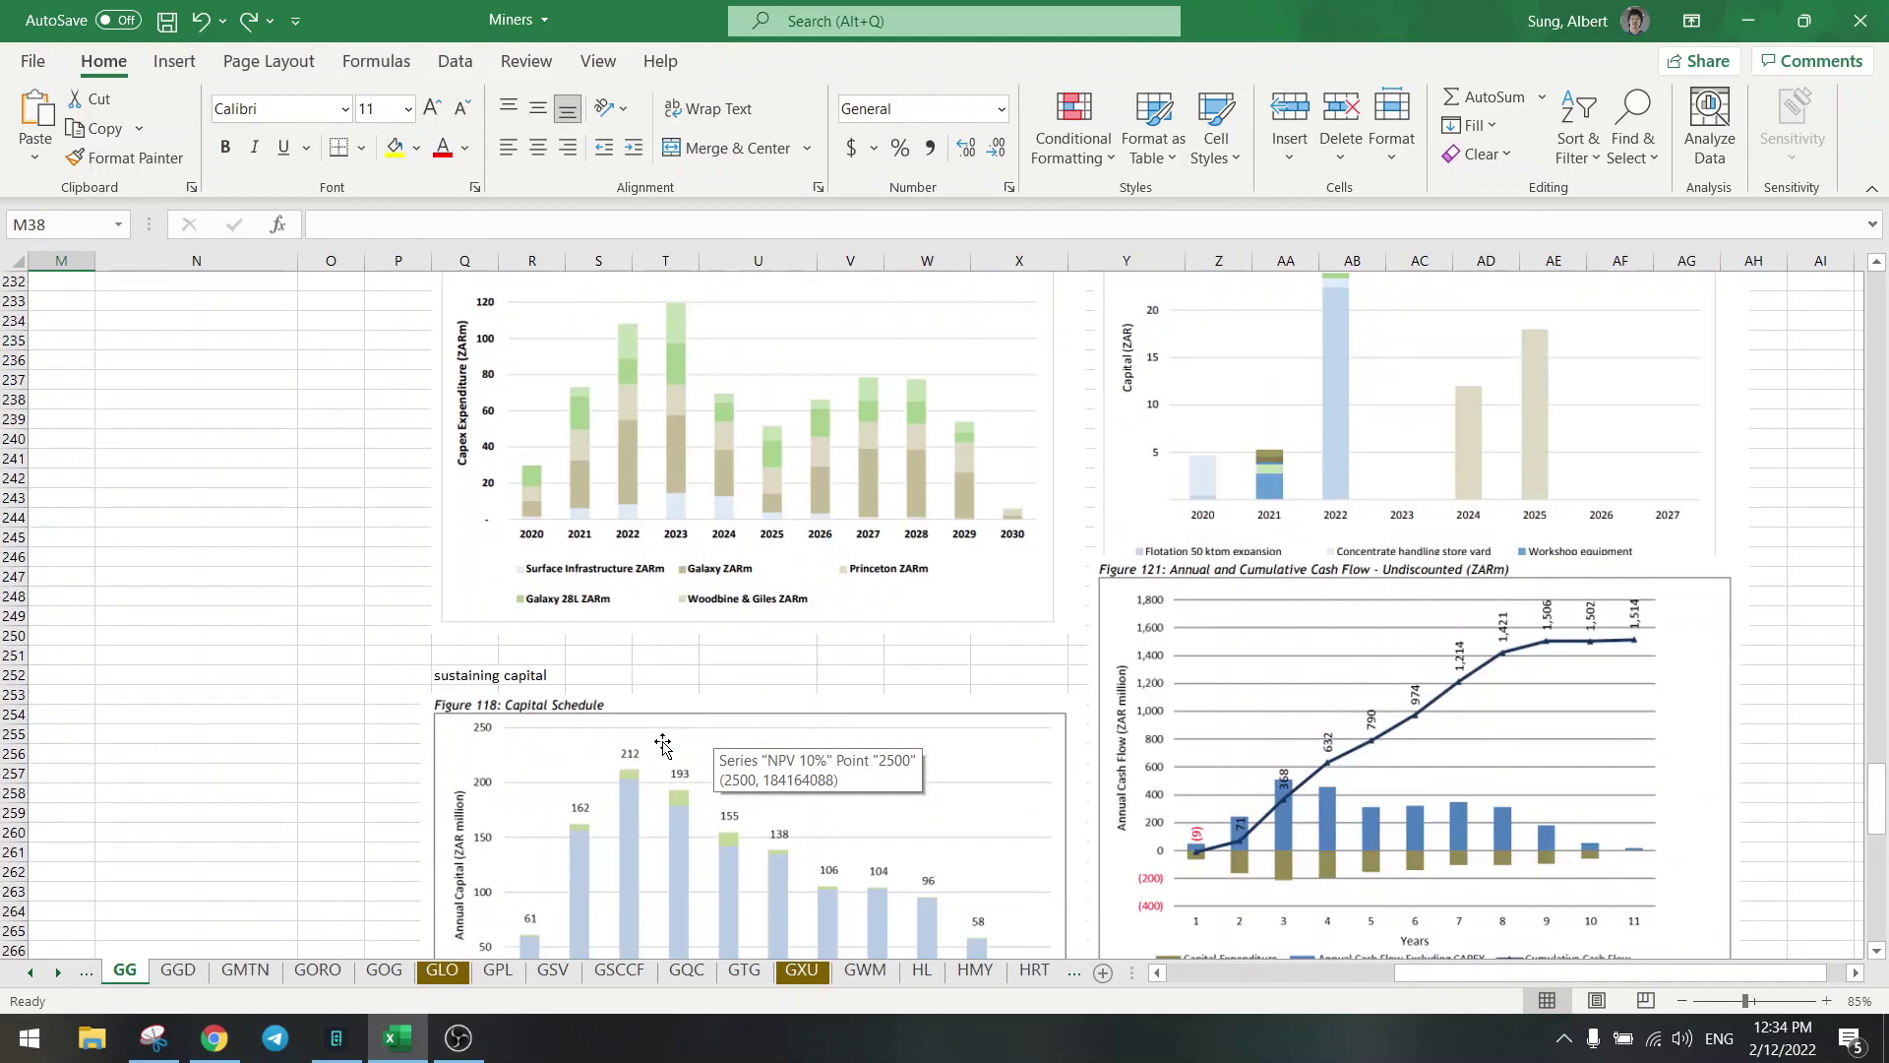
click(793, 673)
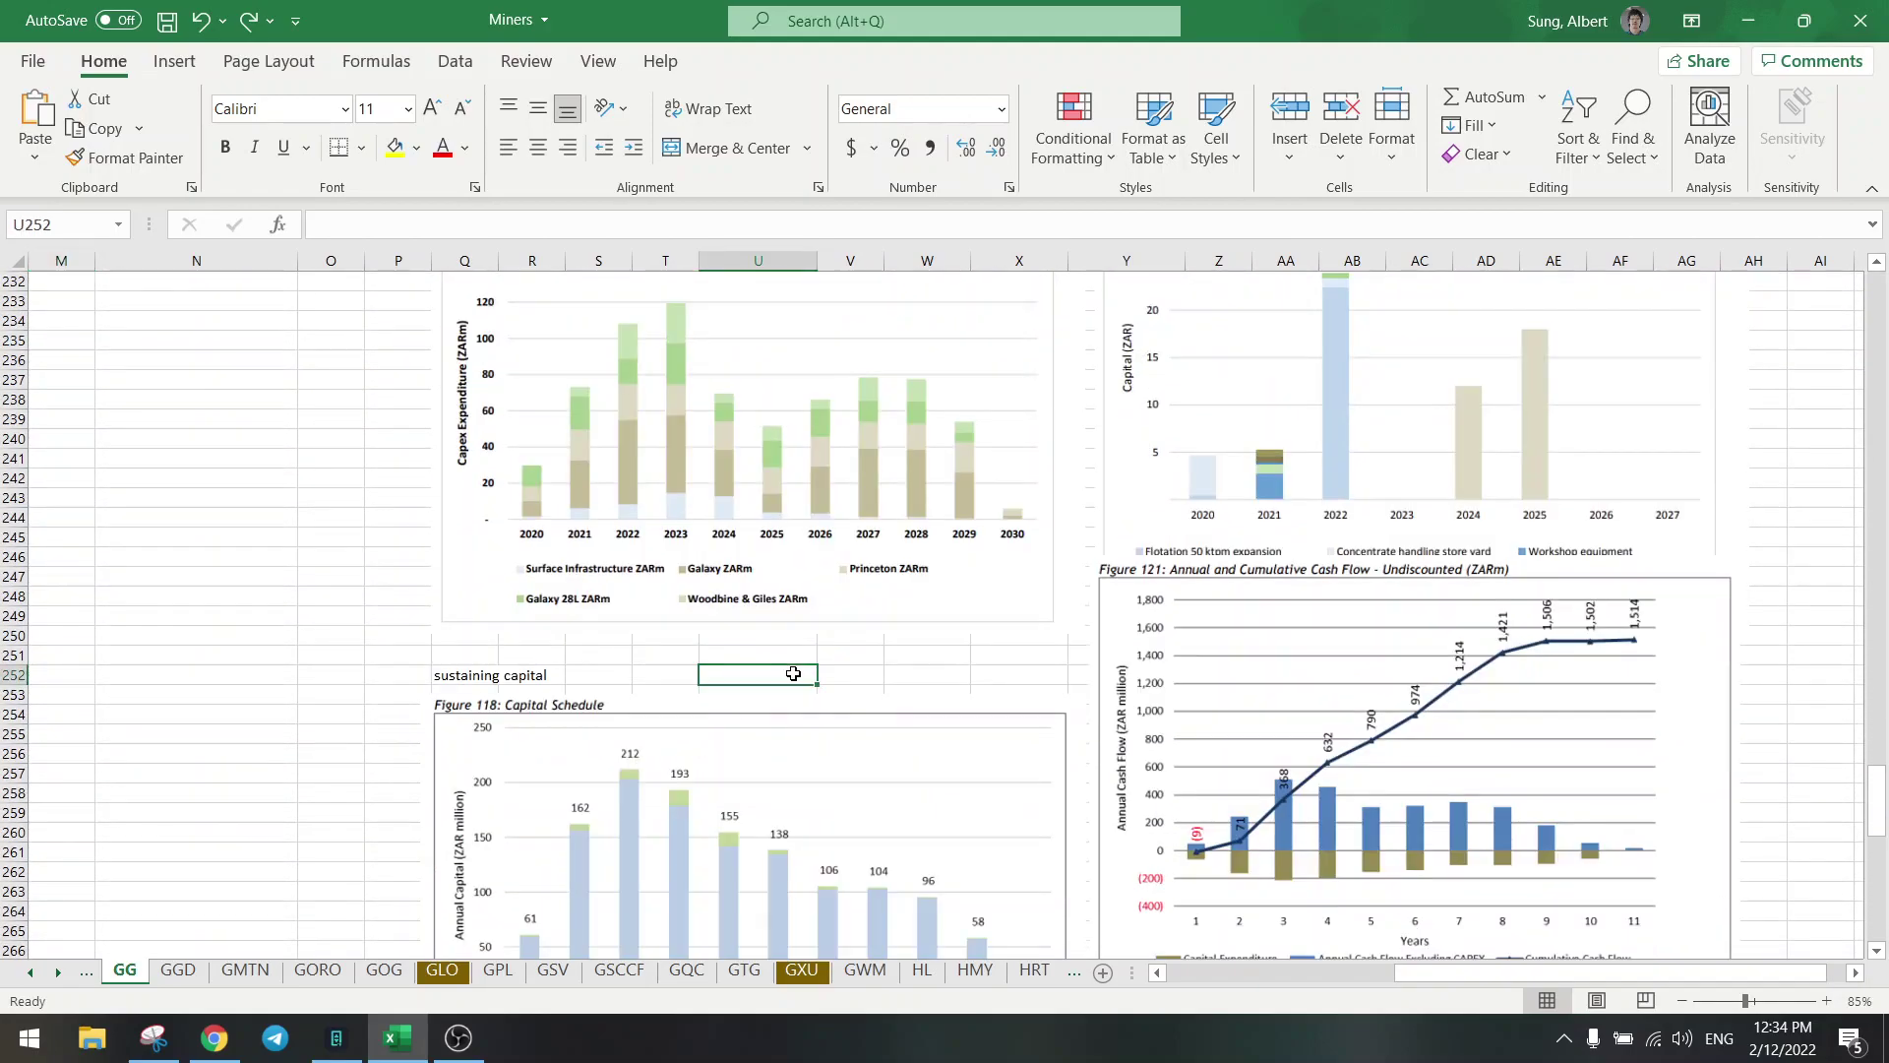
scroll(793, 673, up, 9)
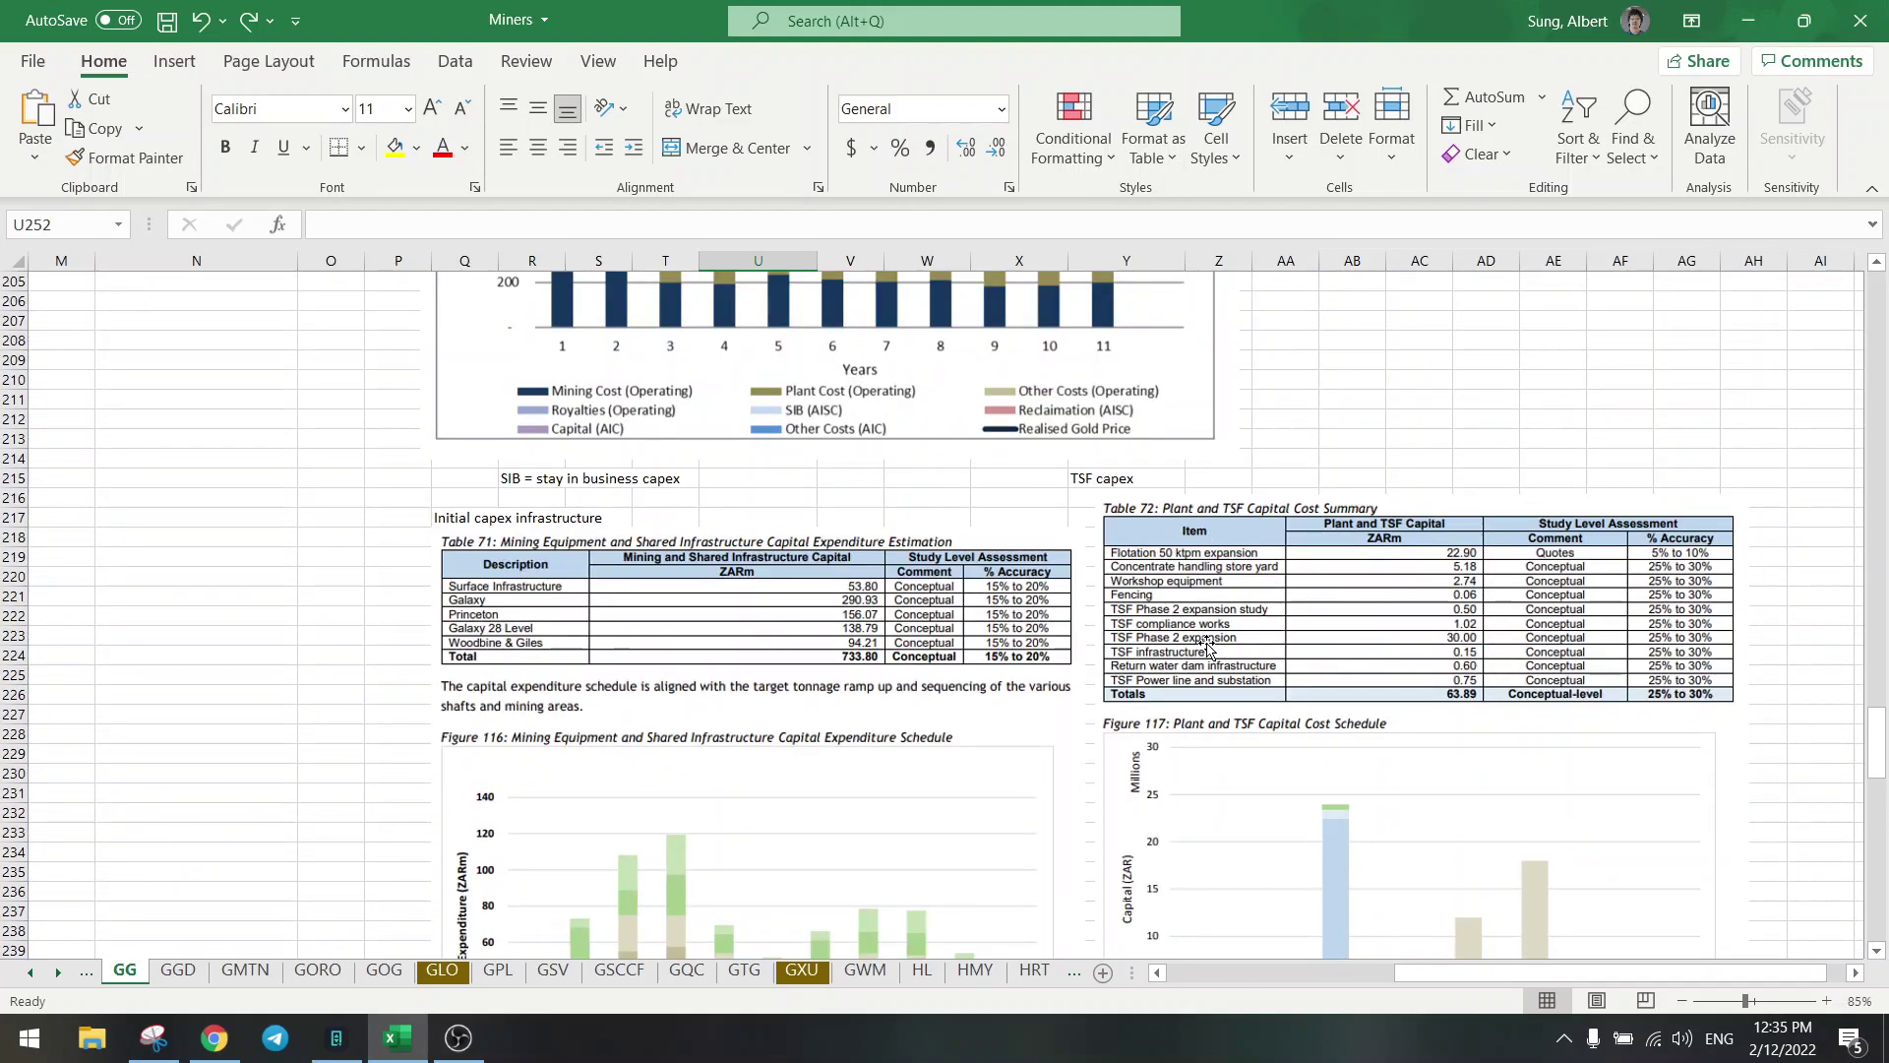
scroll(815, 661, down, 3)
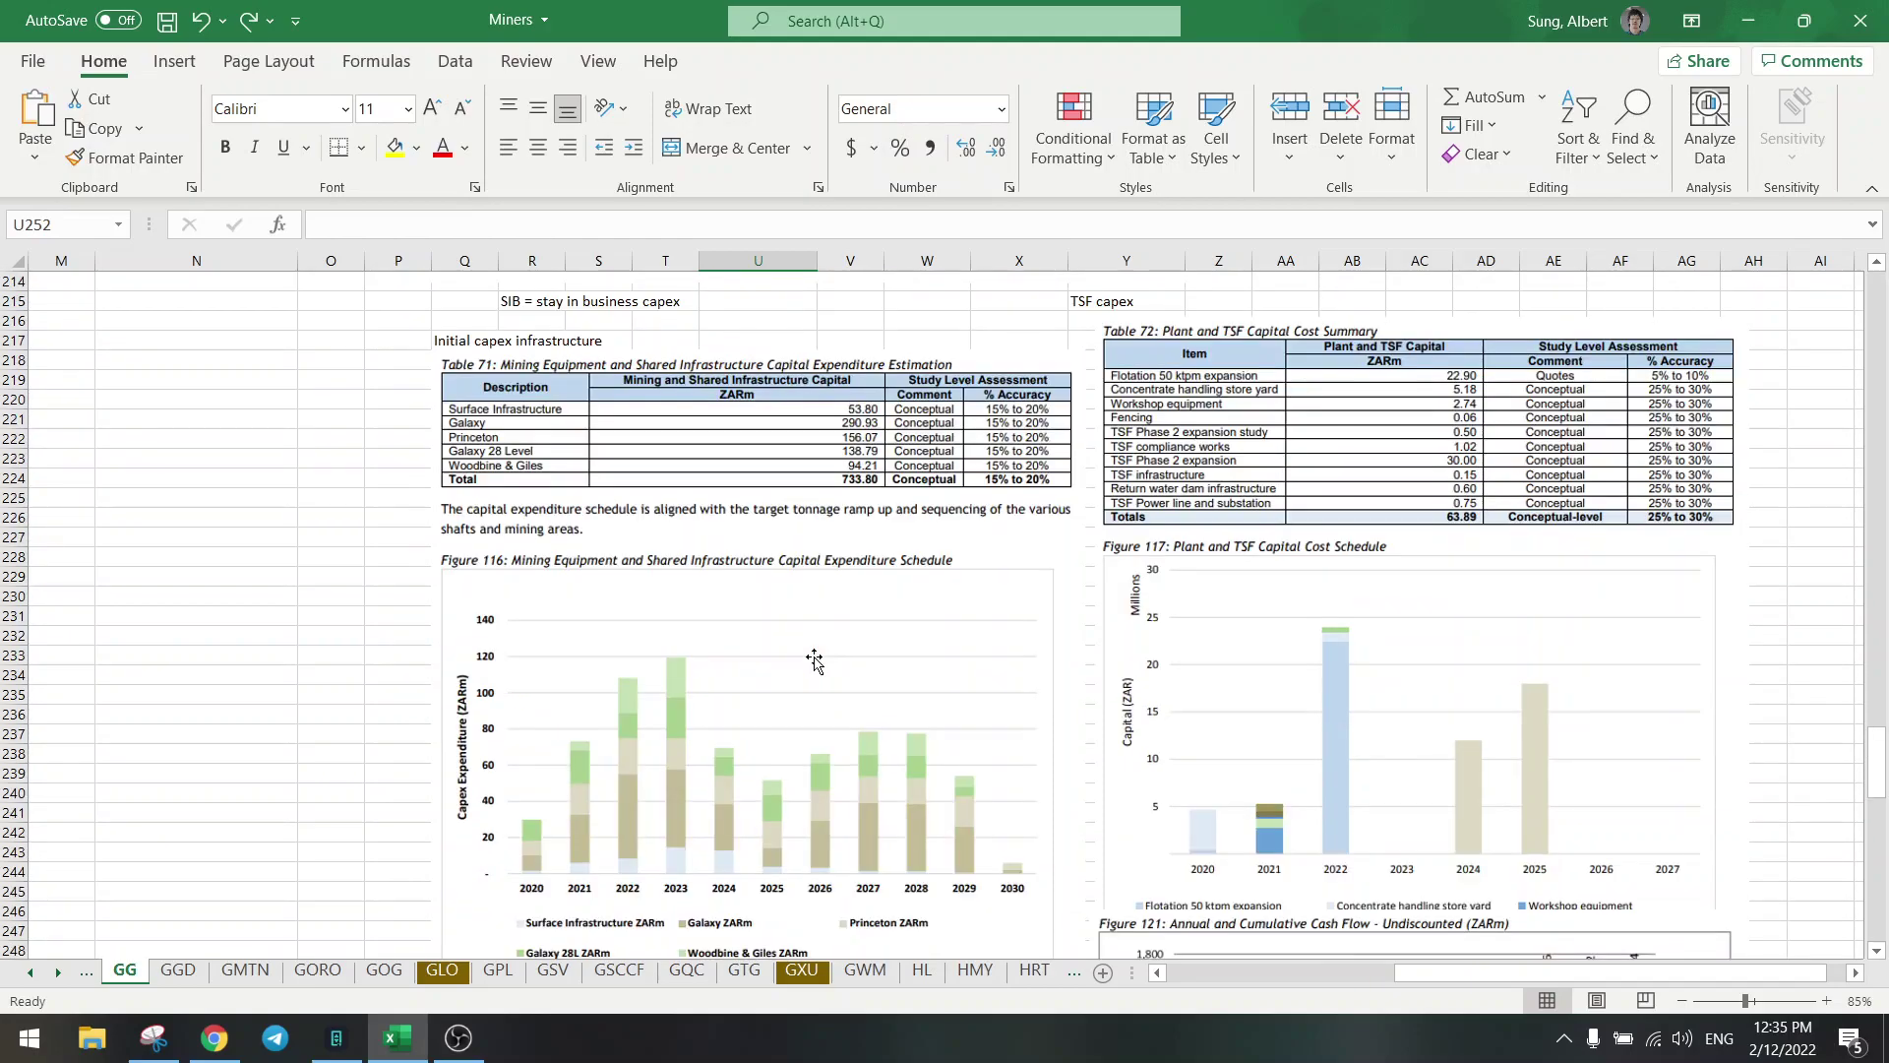
Examine the Figure 118 capital schedule and Figure 121 cash flow, and compare them with the Phase 2 monthly content in Figure 82.
scroll(814, 662, down, 9)
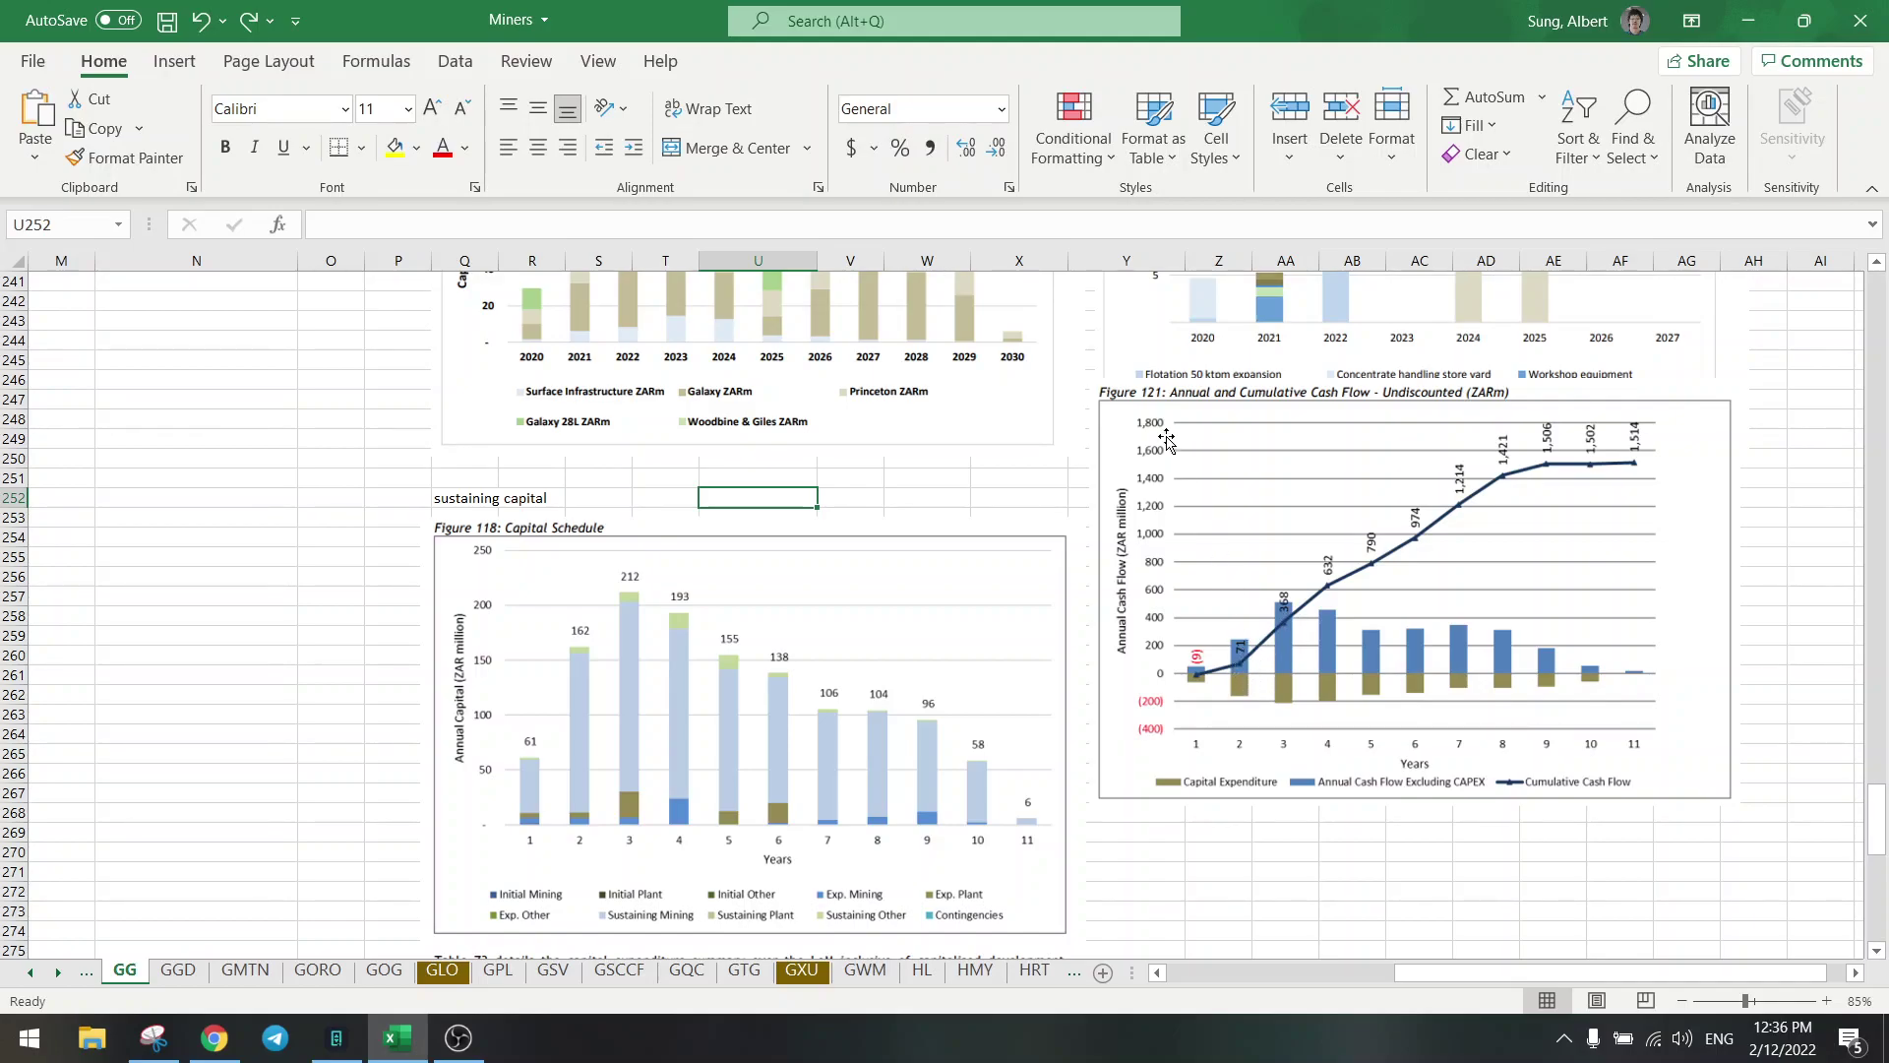
click(1116, 436)
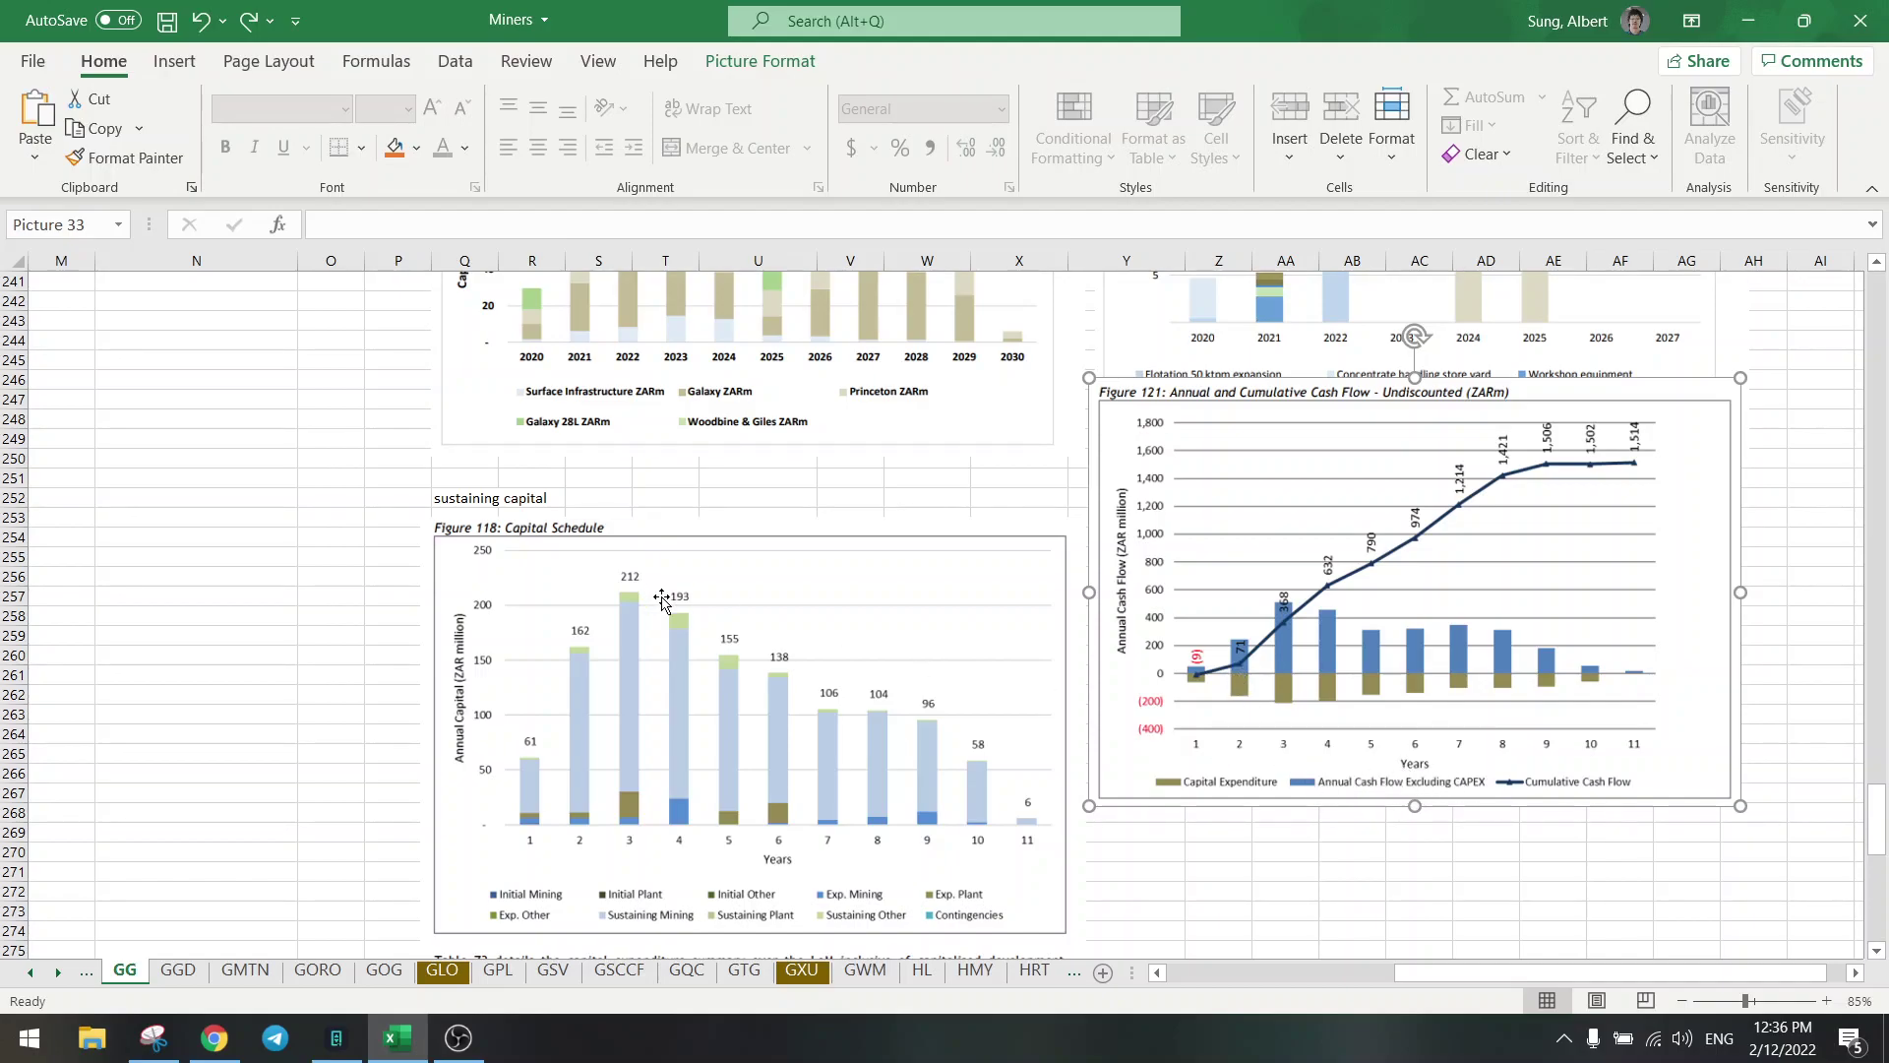
scroll(685, 610, up, 20)
scroll(686, 609, up, 8)
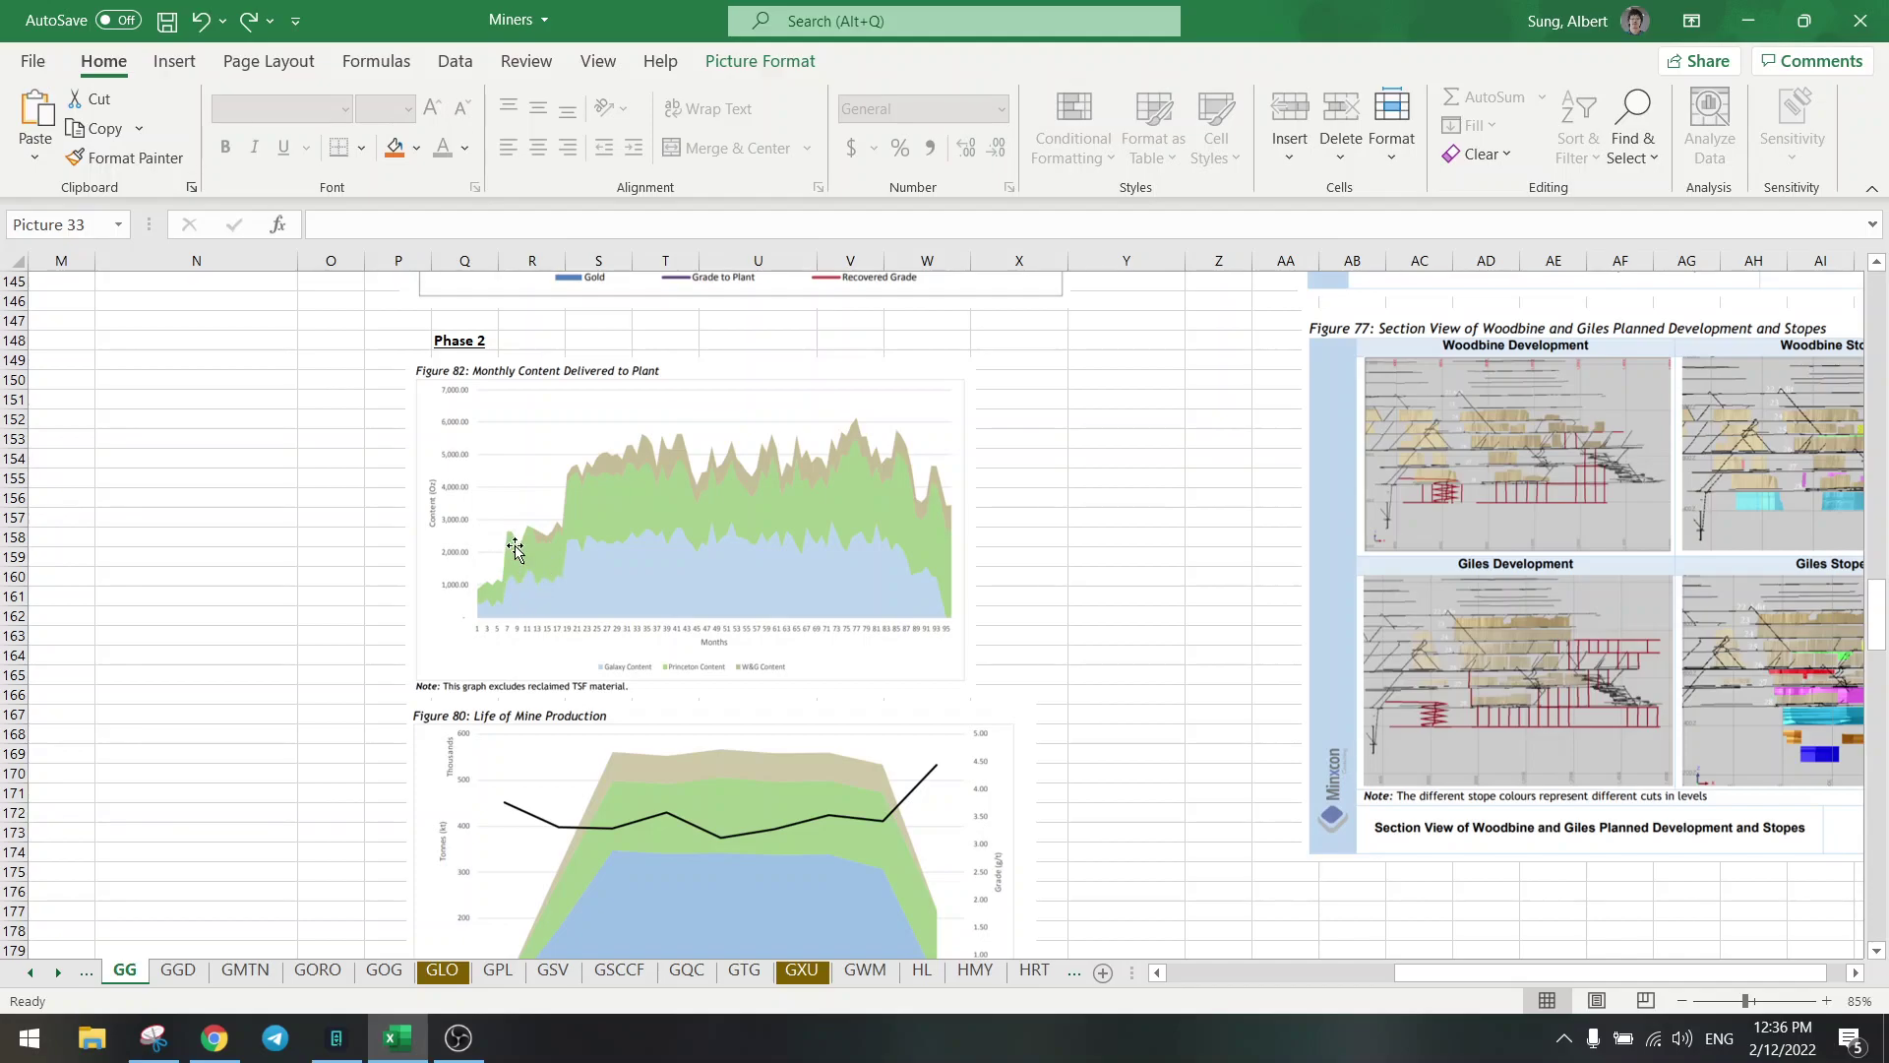
scroll(1054, 634, down, 20)
scroll(1169, 631, down, 10)
scroll(1320, 759, down, 13)
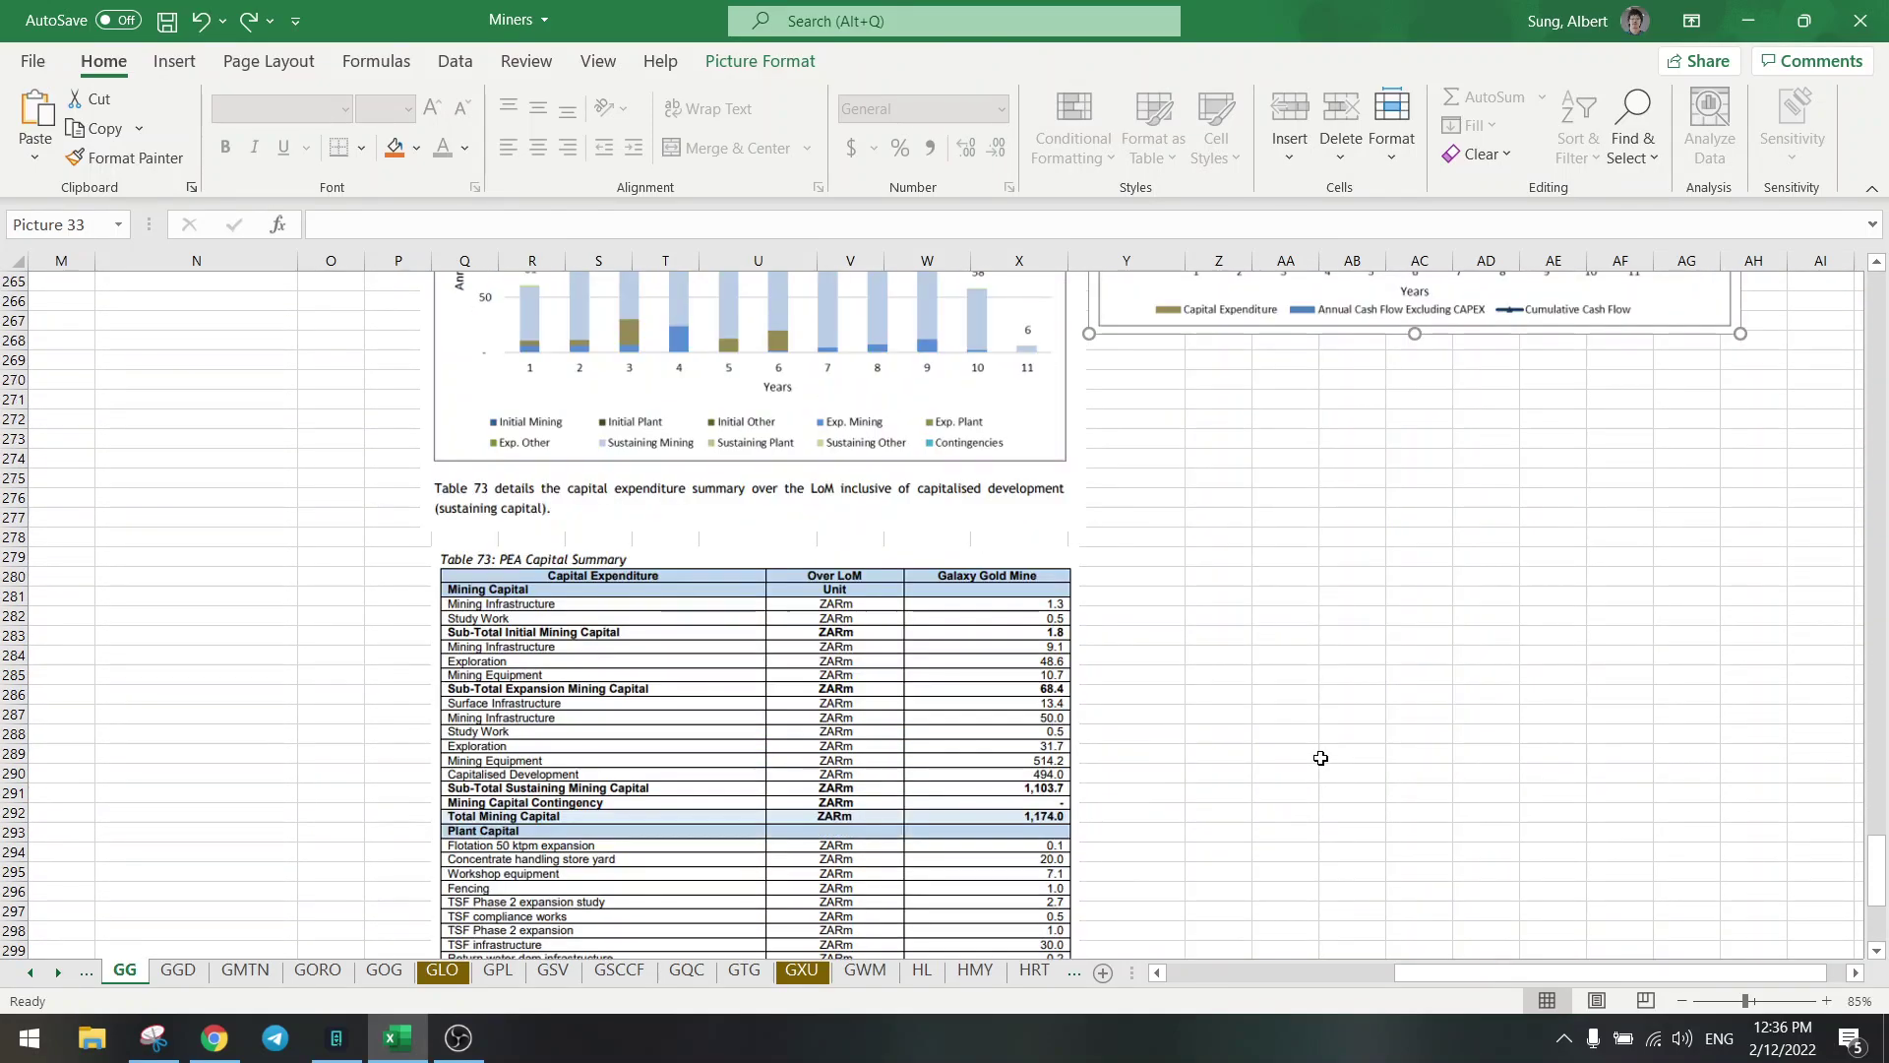
Inspect the Feb-22 estimated values of Galaxy 2022 and Galaxy 2023 in the Estimated Value Vs. Market Cap chart.
drag(1464, 974, 1175, 925)
drag(1877, 871, 1879, 868)
drag(1879, 681, 1883, 686)
drag(1877, 472, 1879, 295)
drag(1352, 978, 1403, 970)
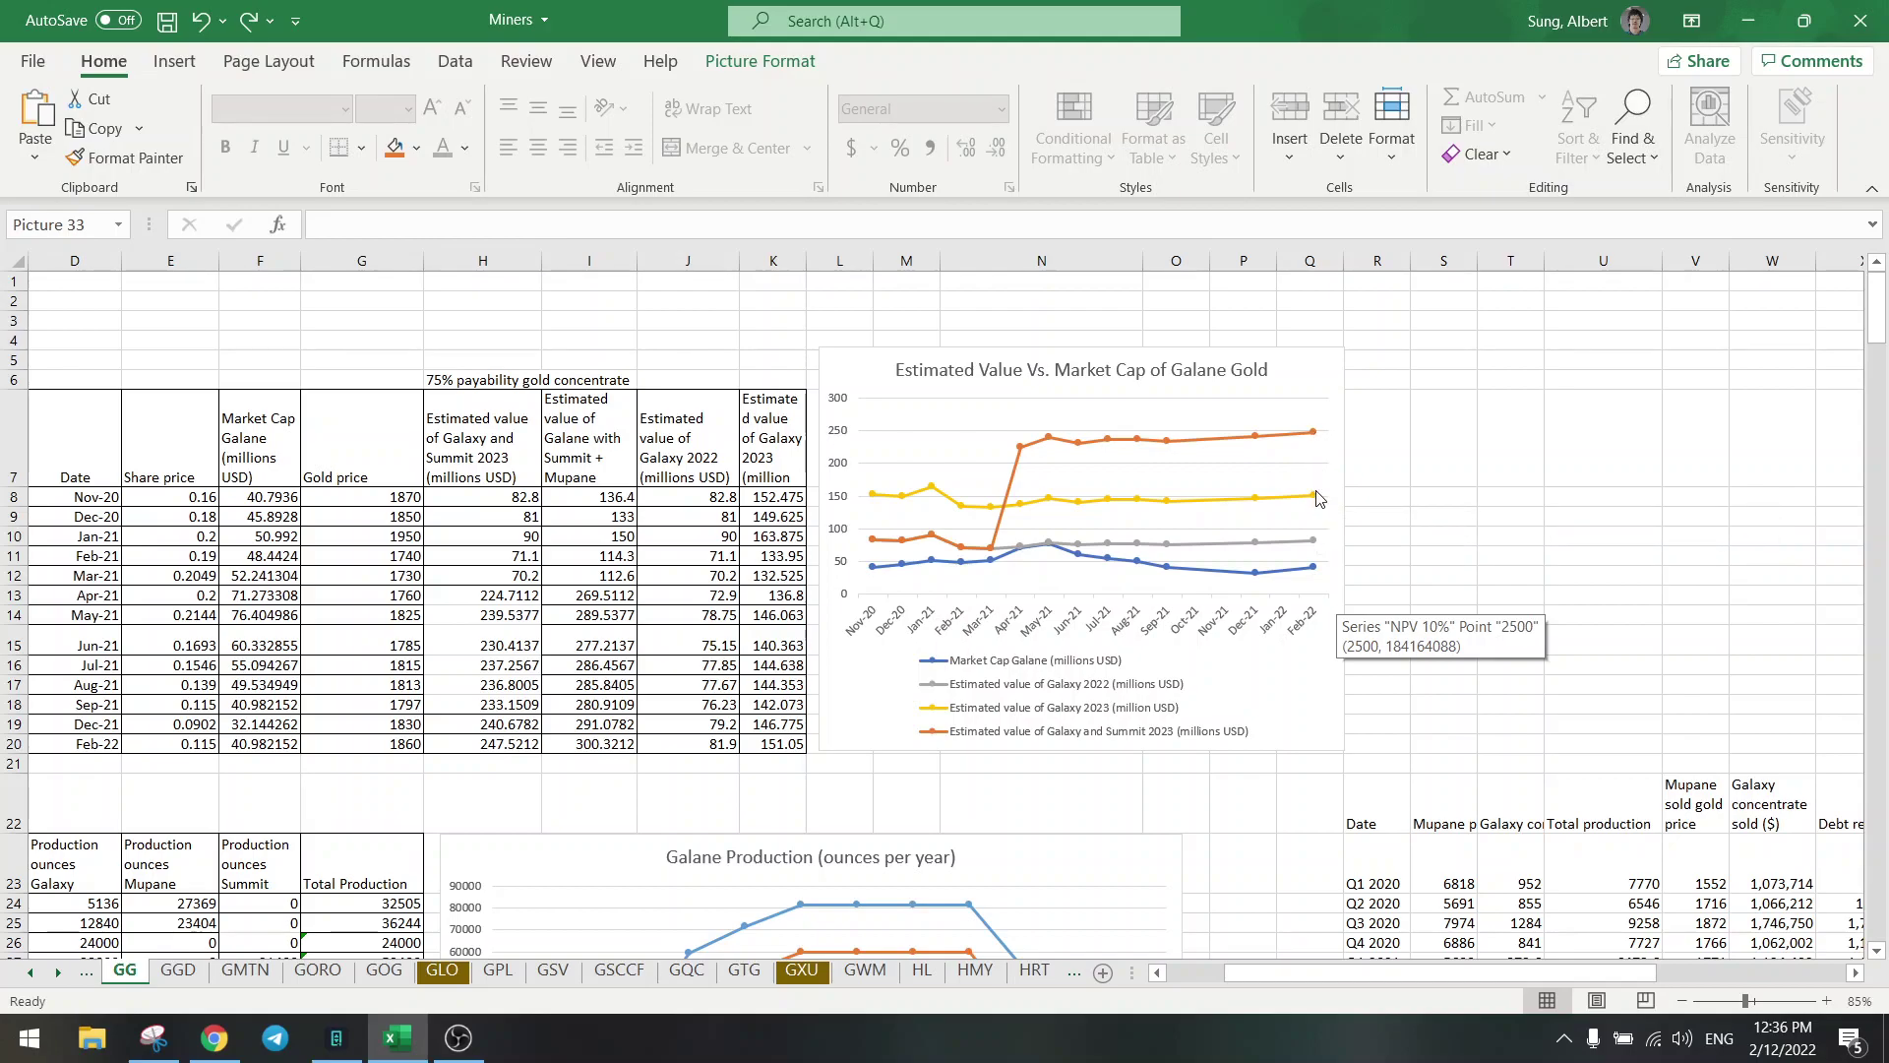
mouse_move(1316, 498)
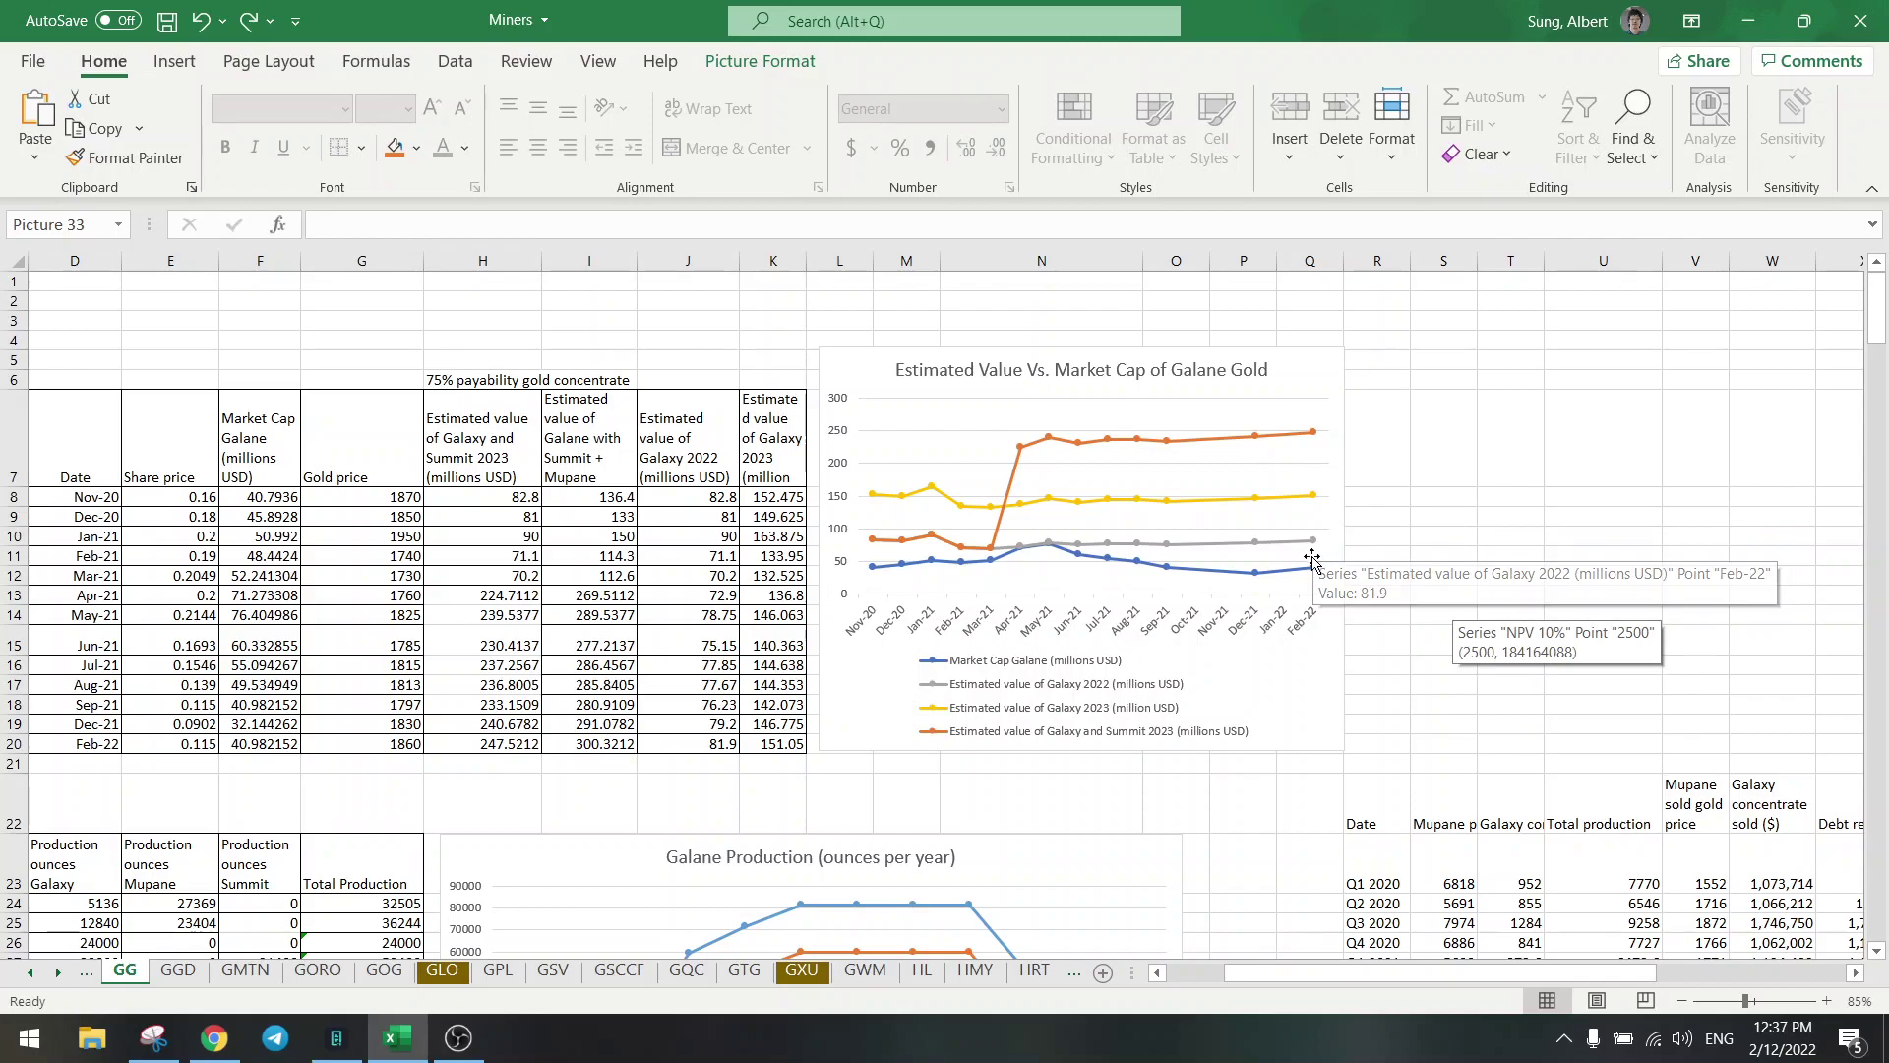
scroll(1328, 959, left, 3)
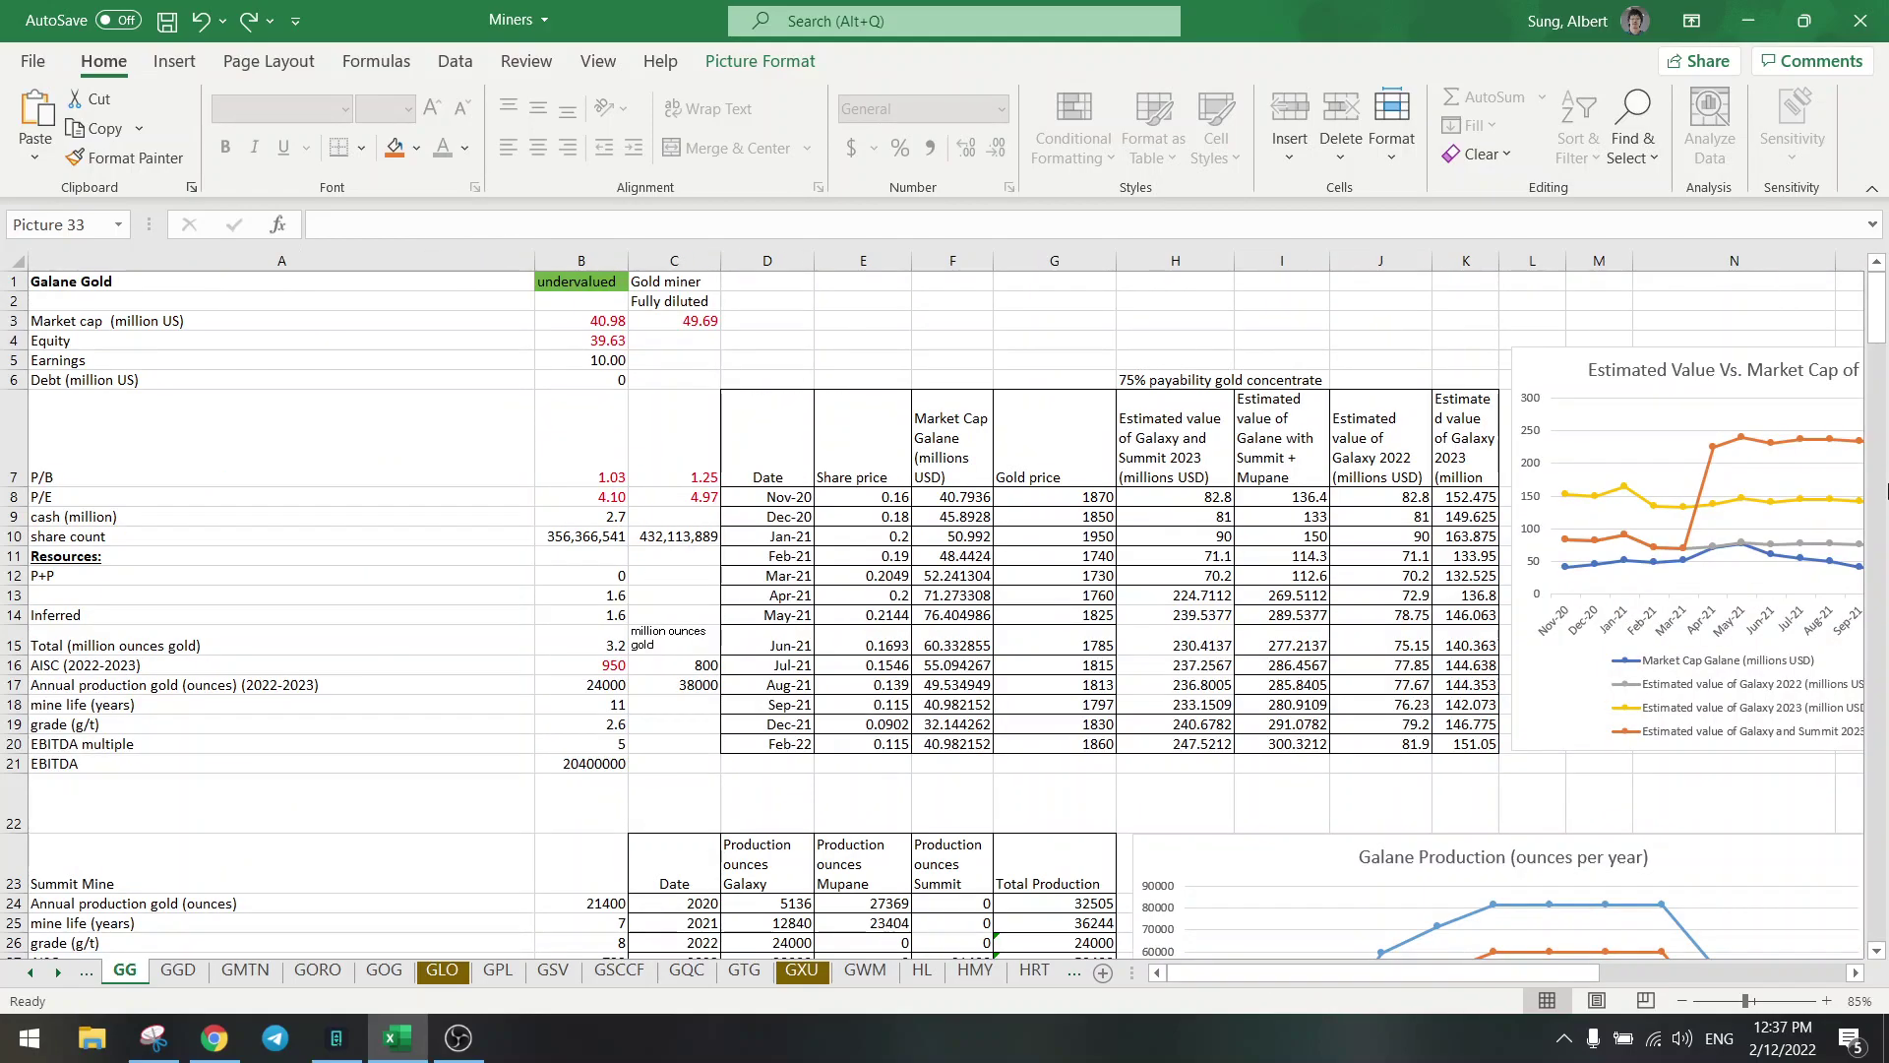
Find the Summit mine section and examine the Table 22.2 economic sensitivity alongside the NPV 10% by gold price.
drag(1879, 492, 1879, 509)
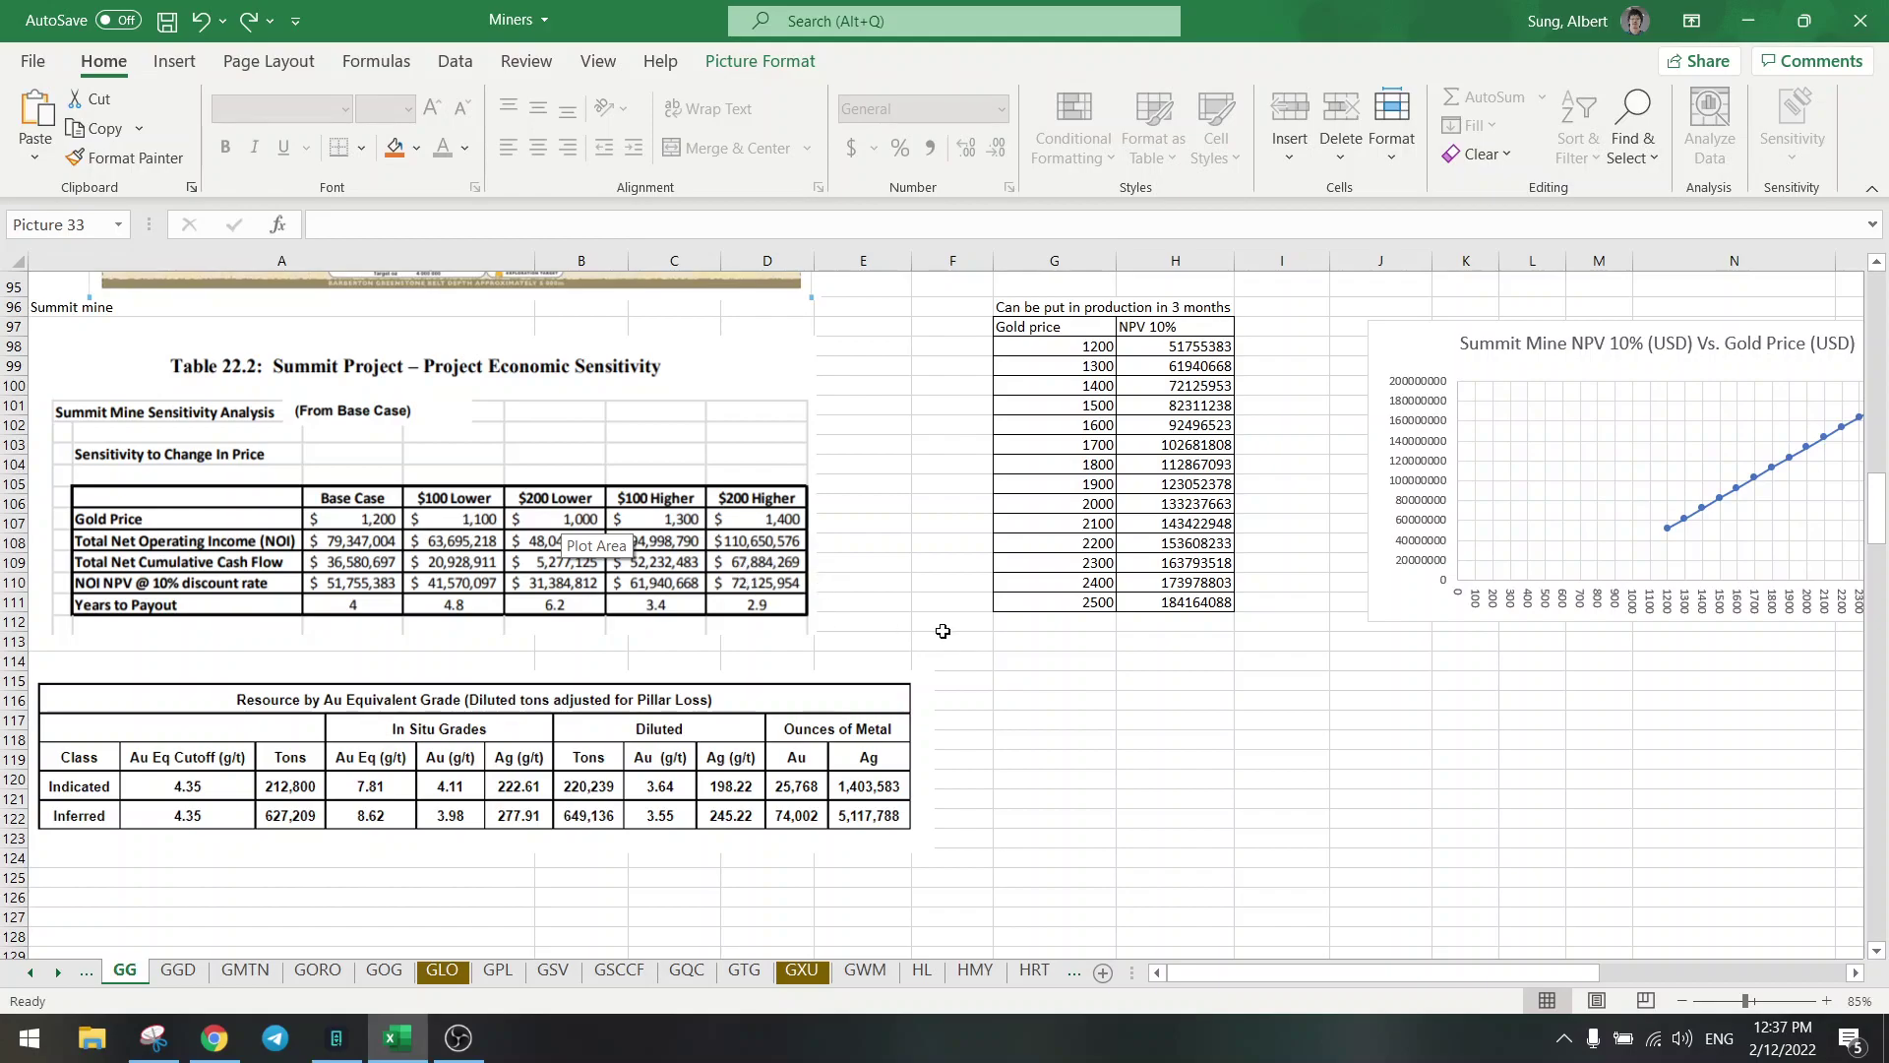
click(976, 679)
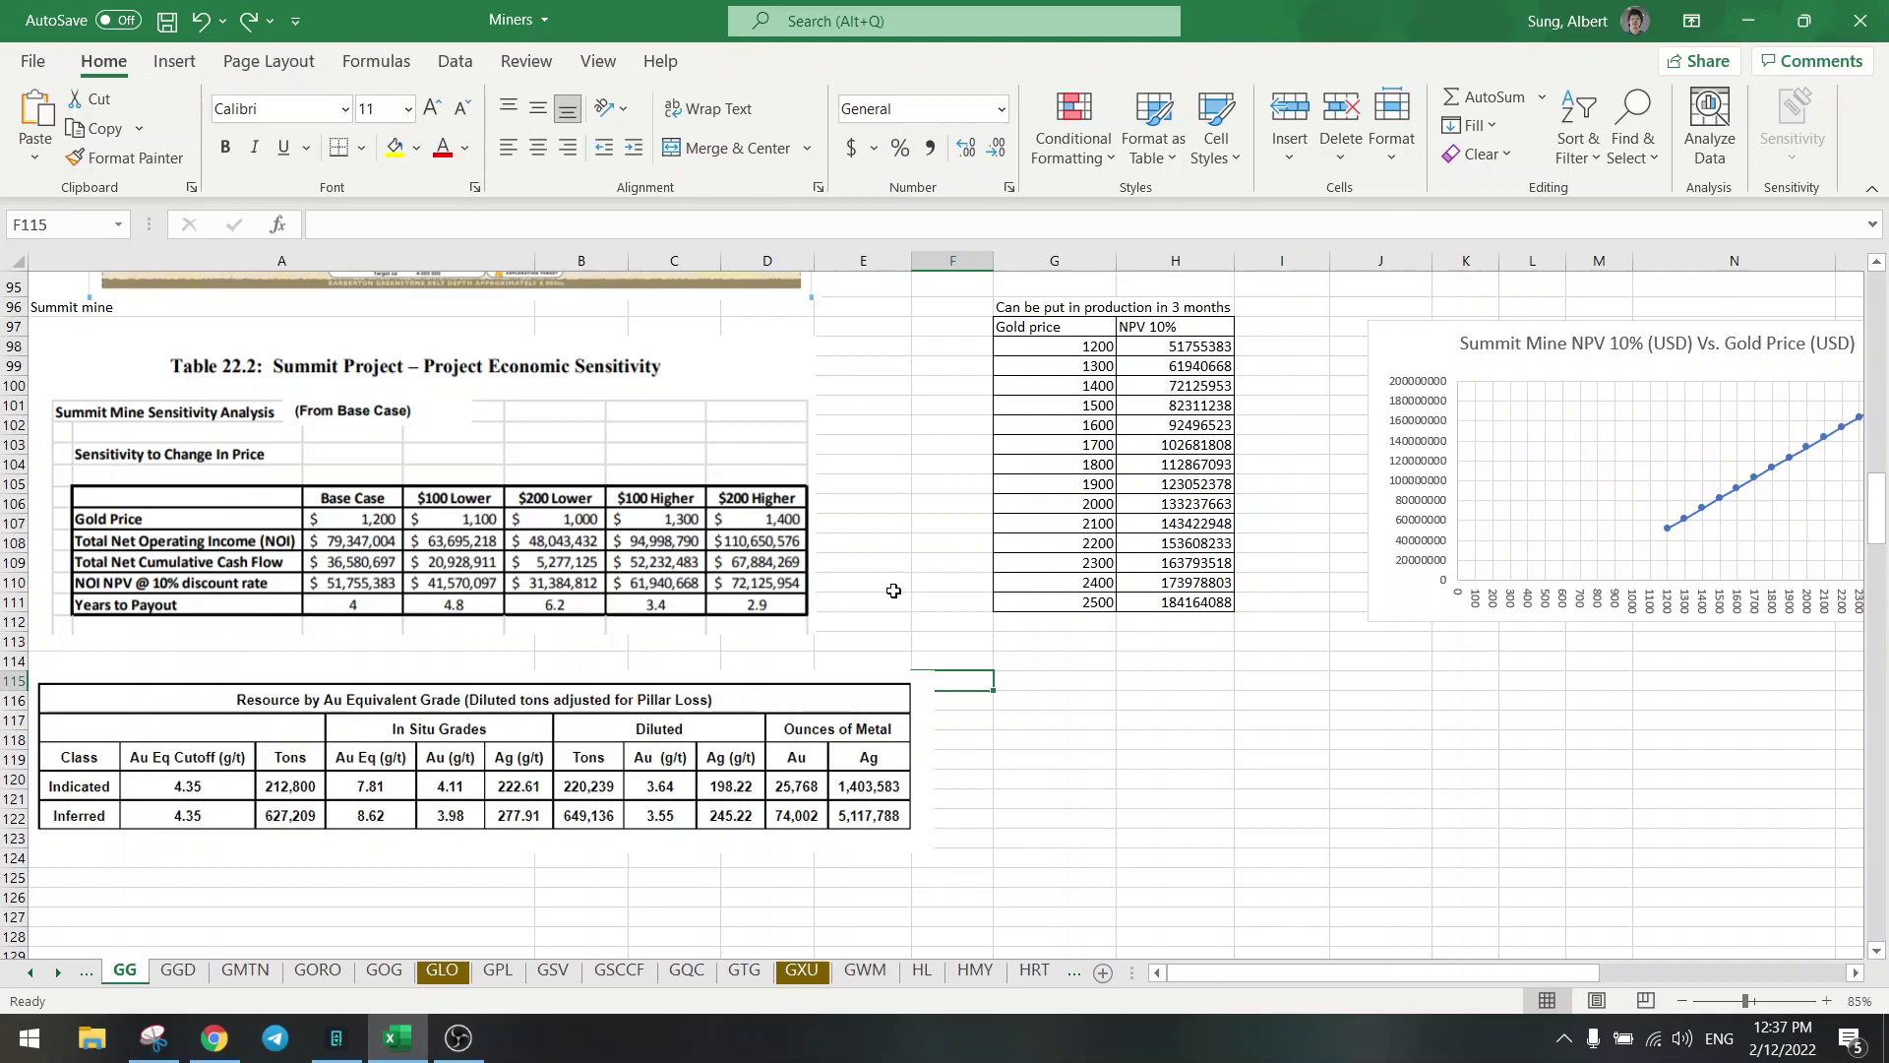
click(893, 586)
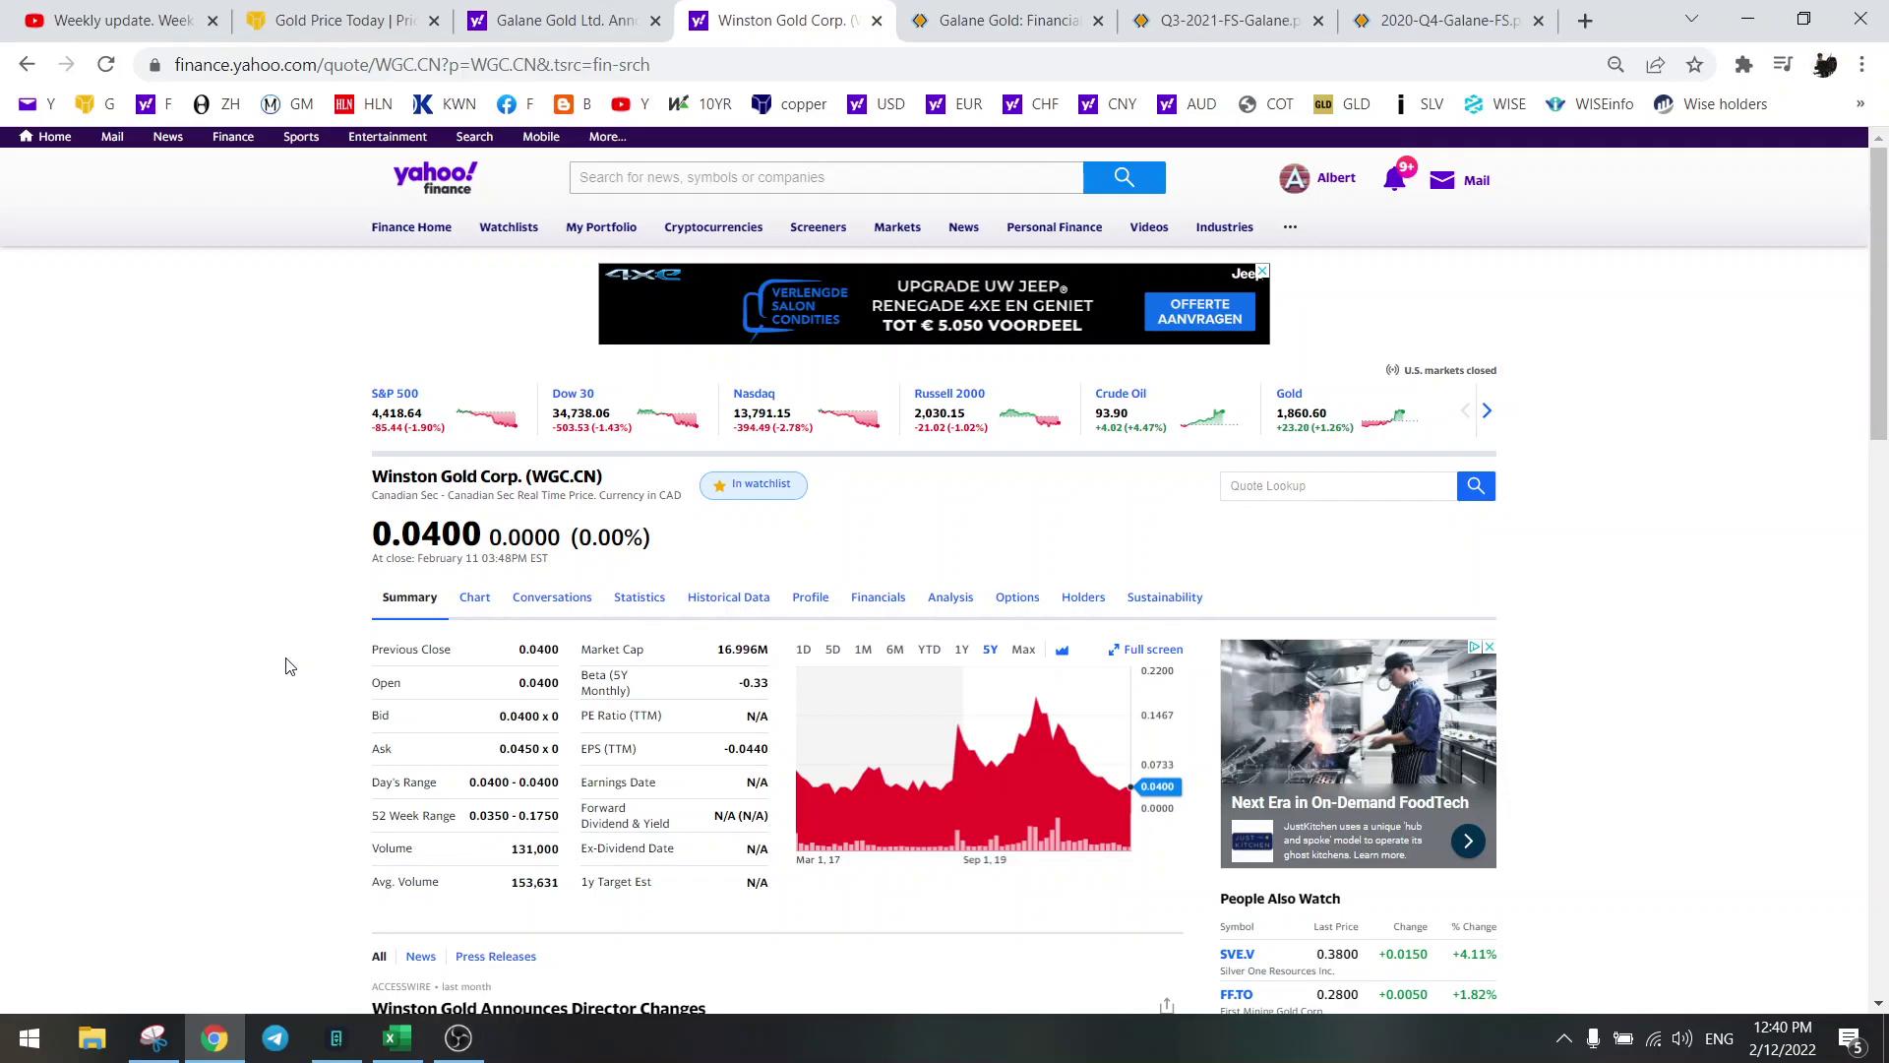
click(396, 1038)
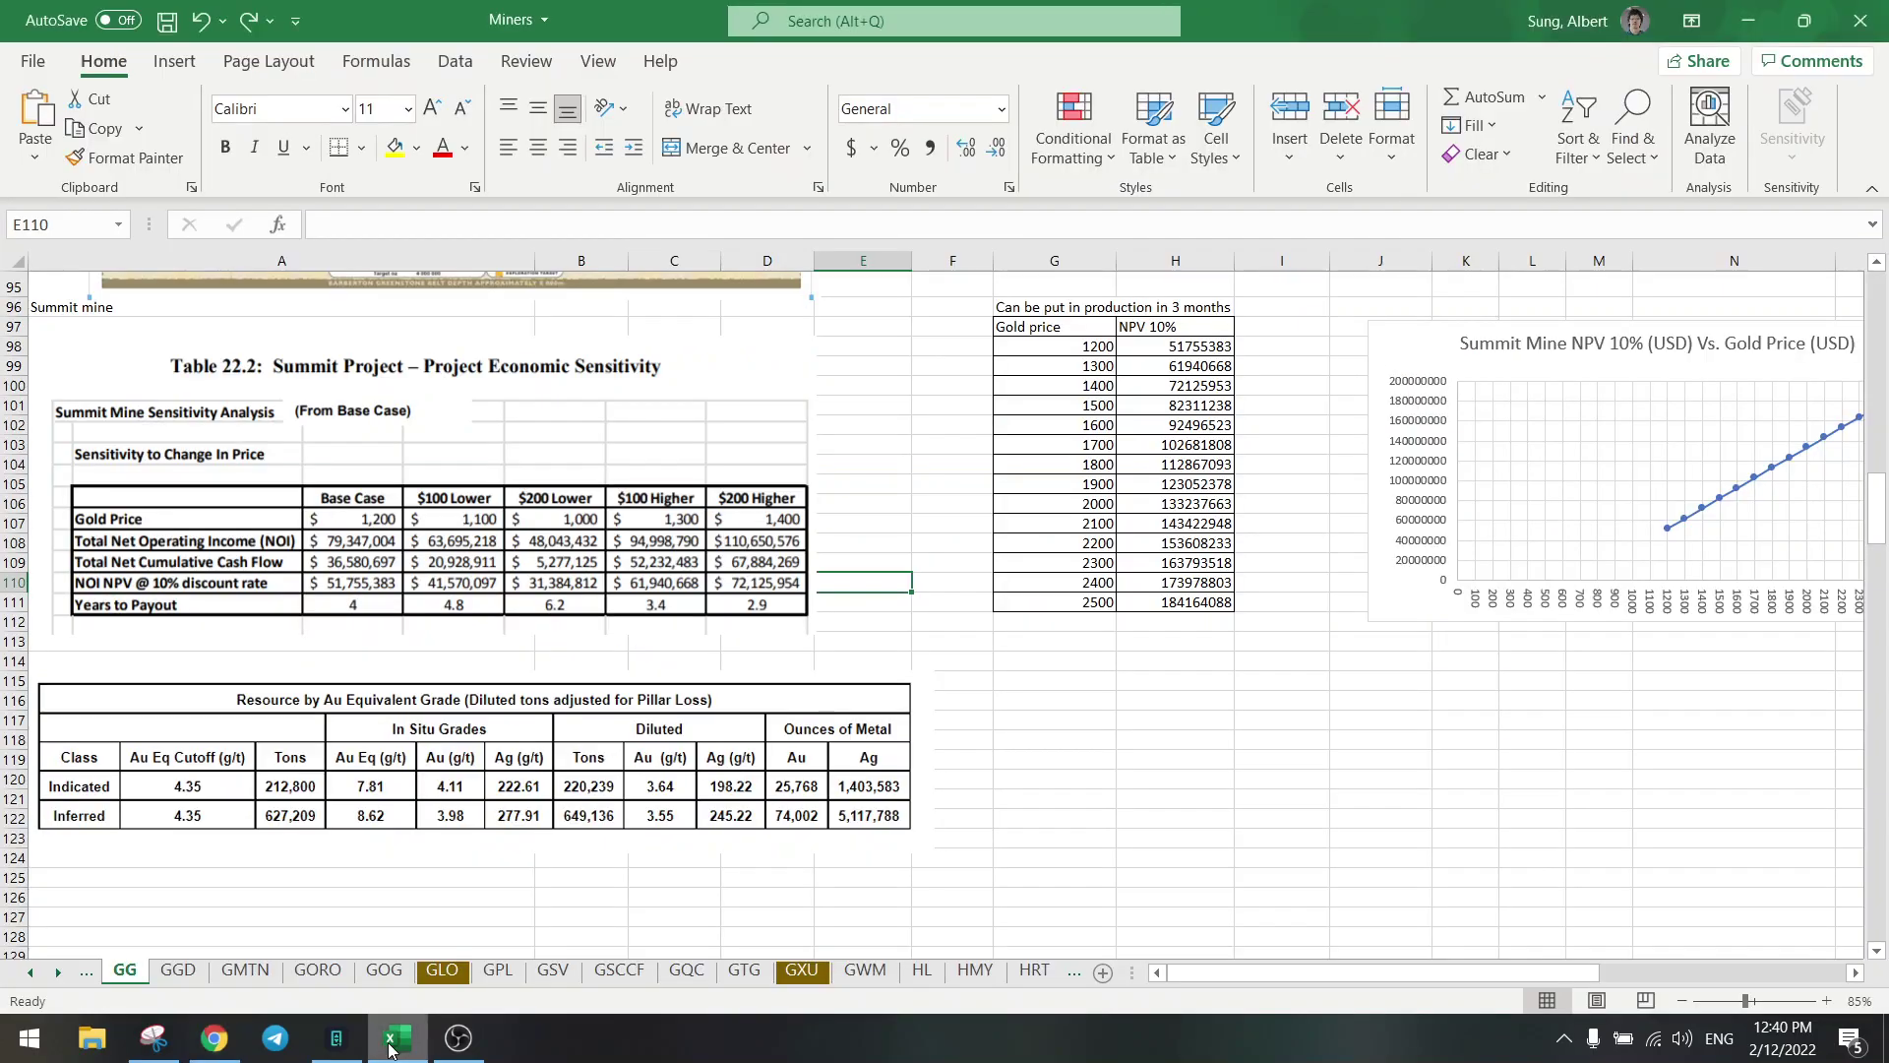
click(130, 430)
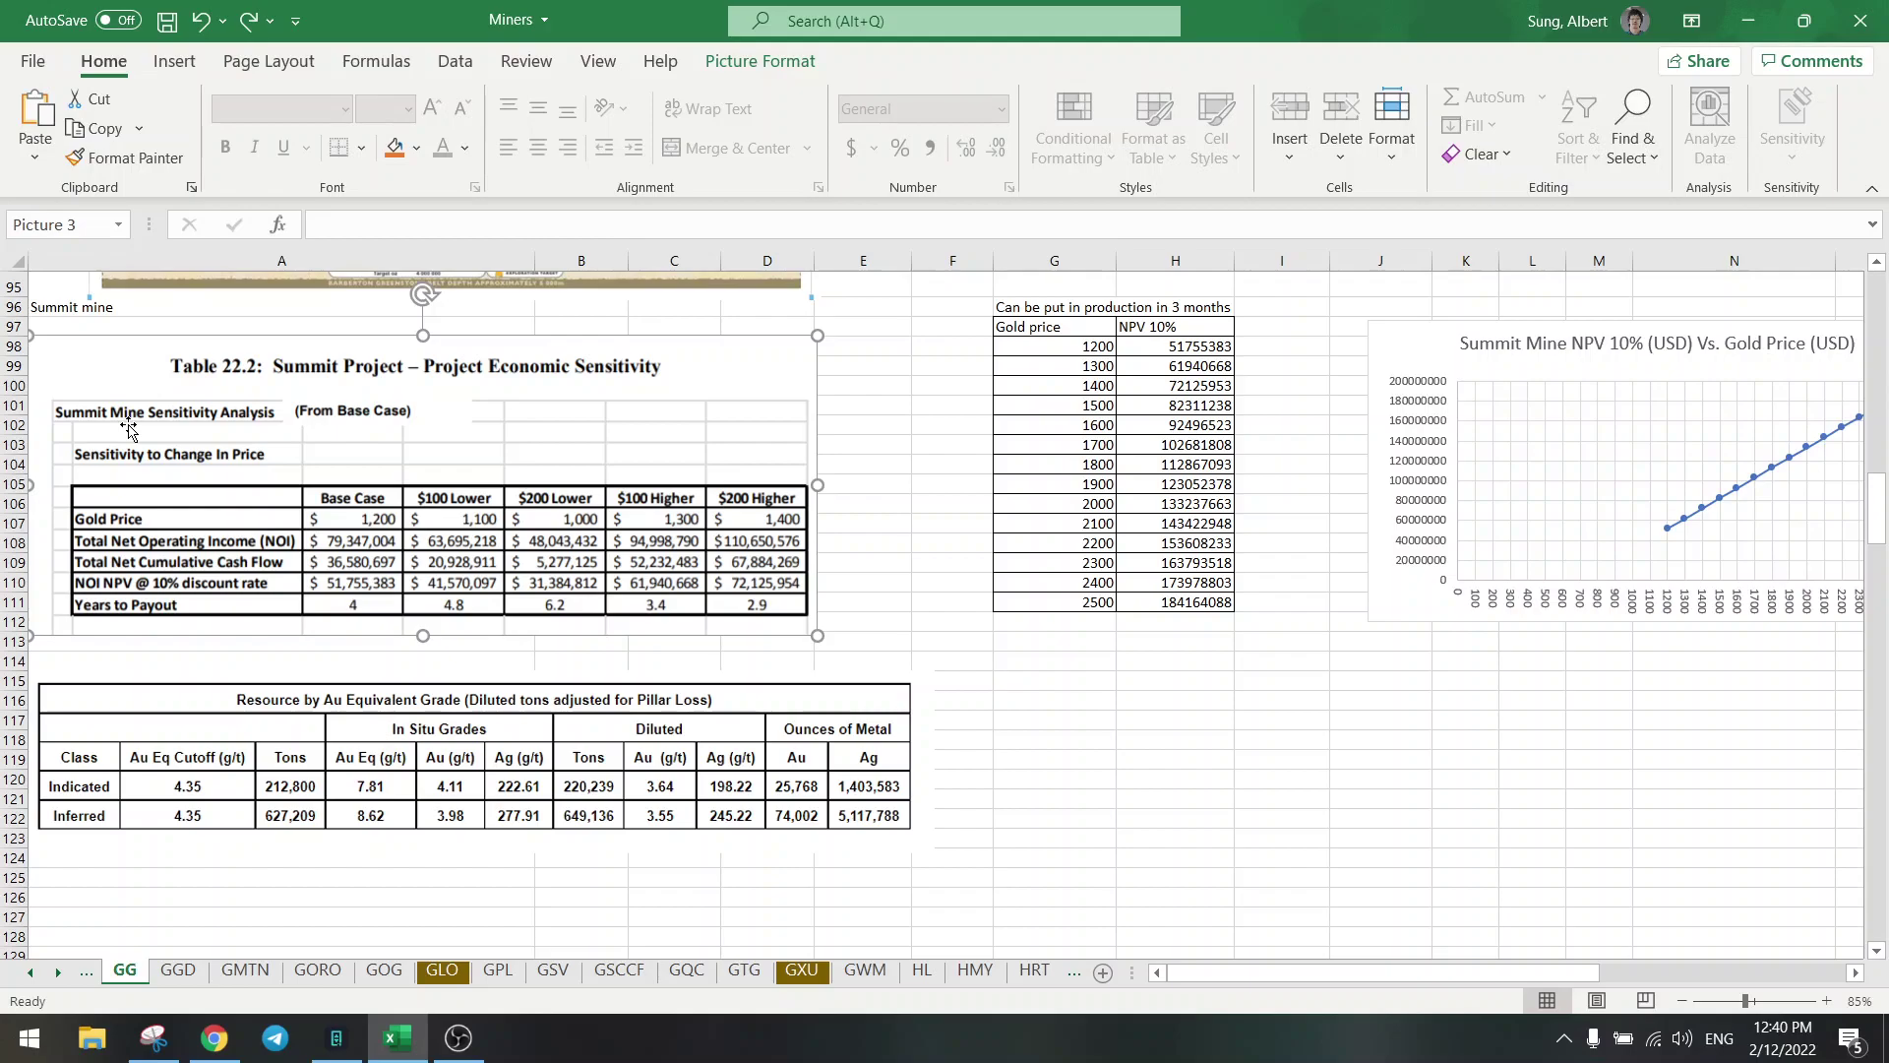
click(863, 440)
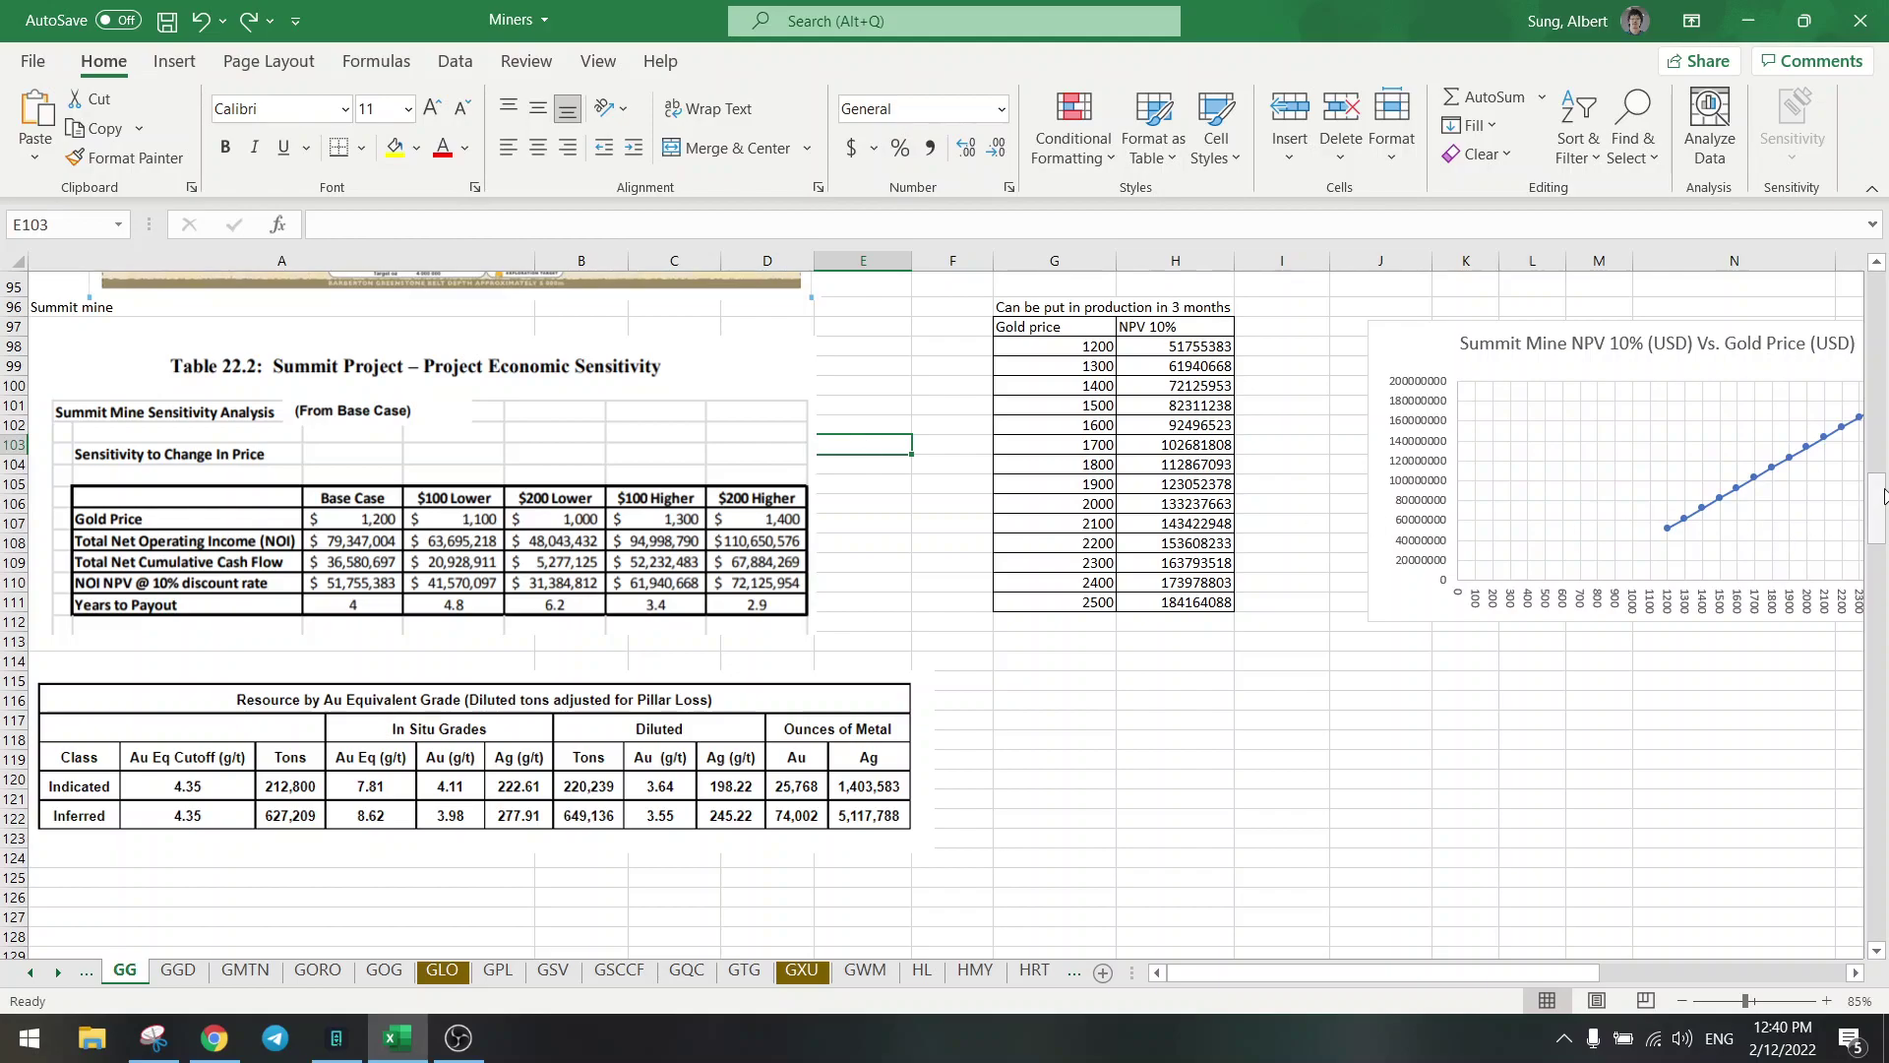
Check the 2023 total production point in the Galane Production chart, and go back to the Summit project sensitivity table.
drag(1882, 500, 1881, 334)
scroll(1339, 748, down, 3)
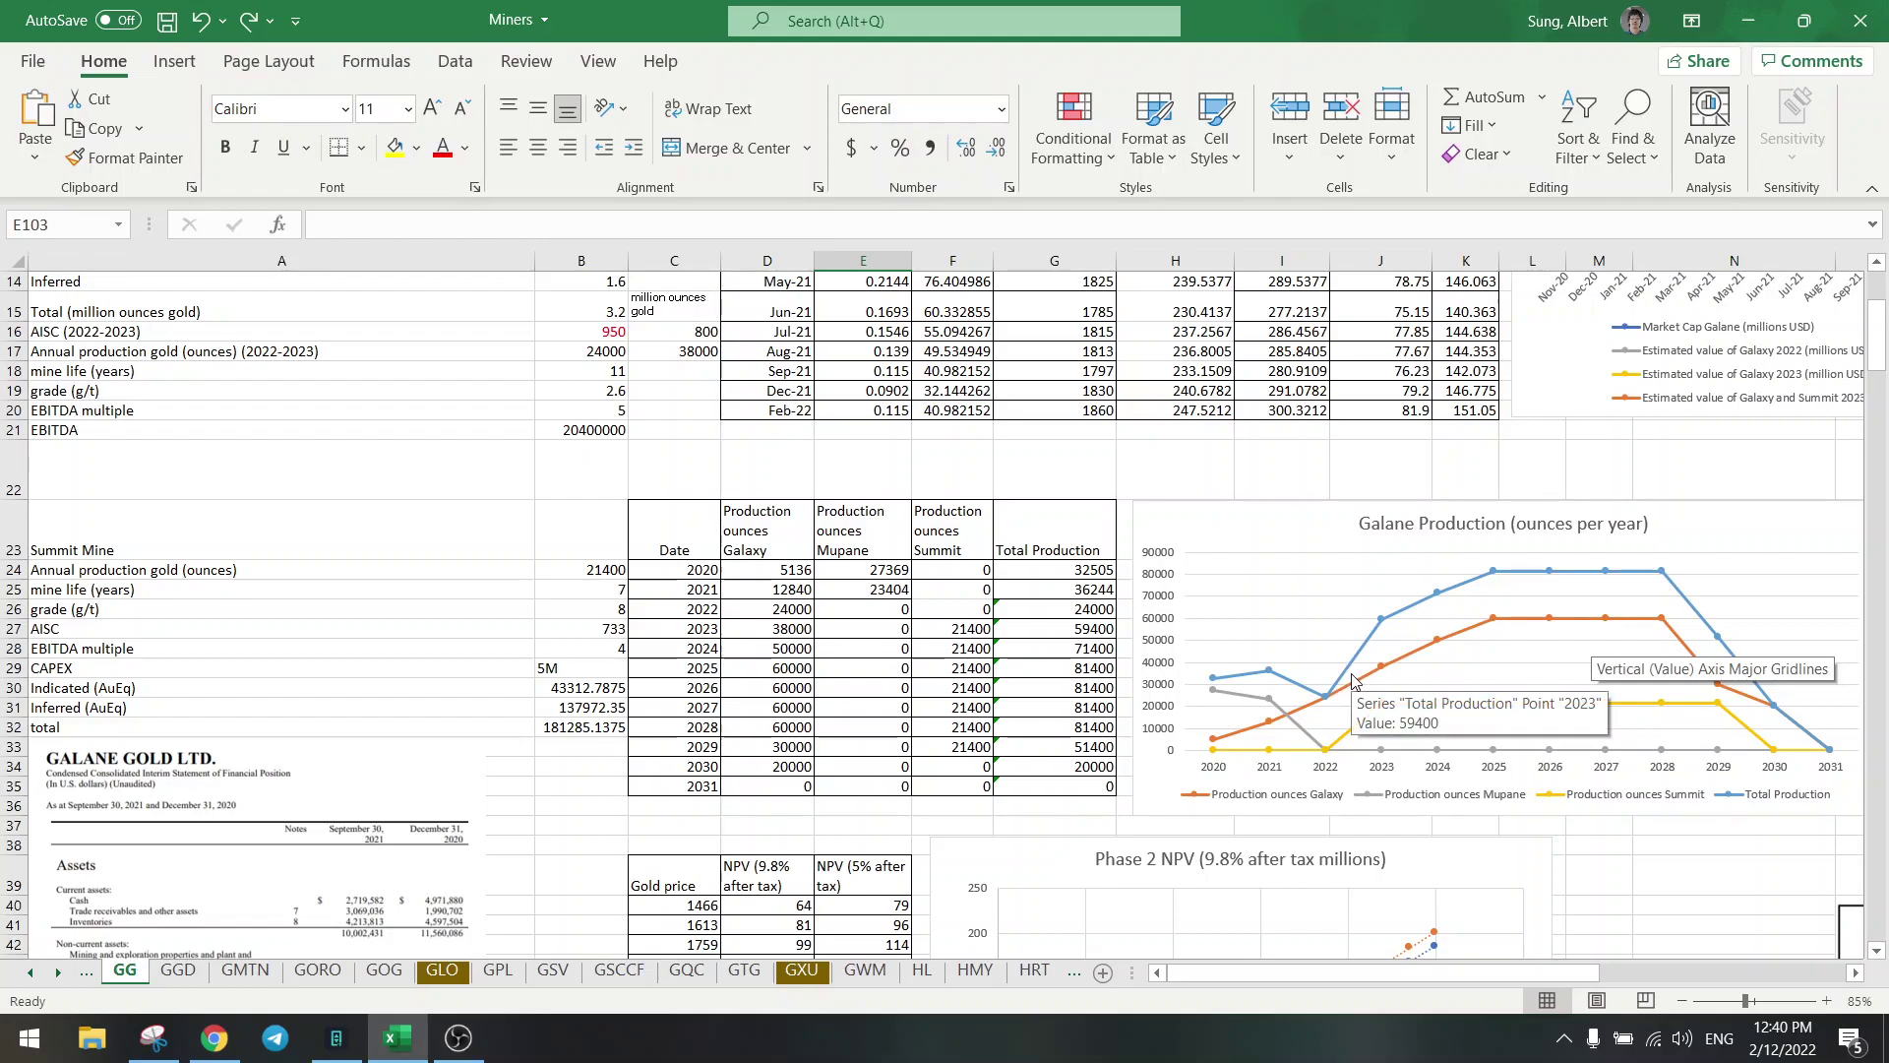
drag(1876, 339, 1879, 509)
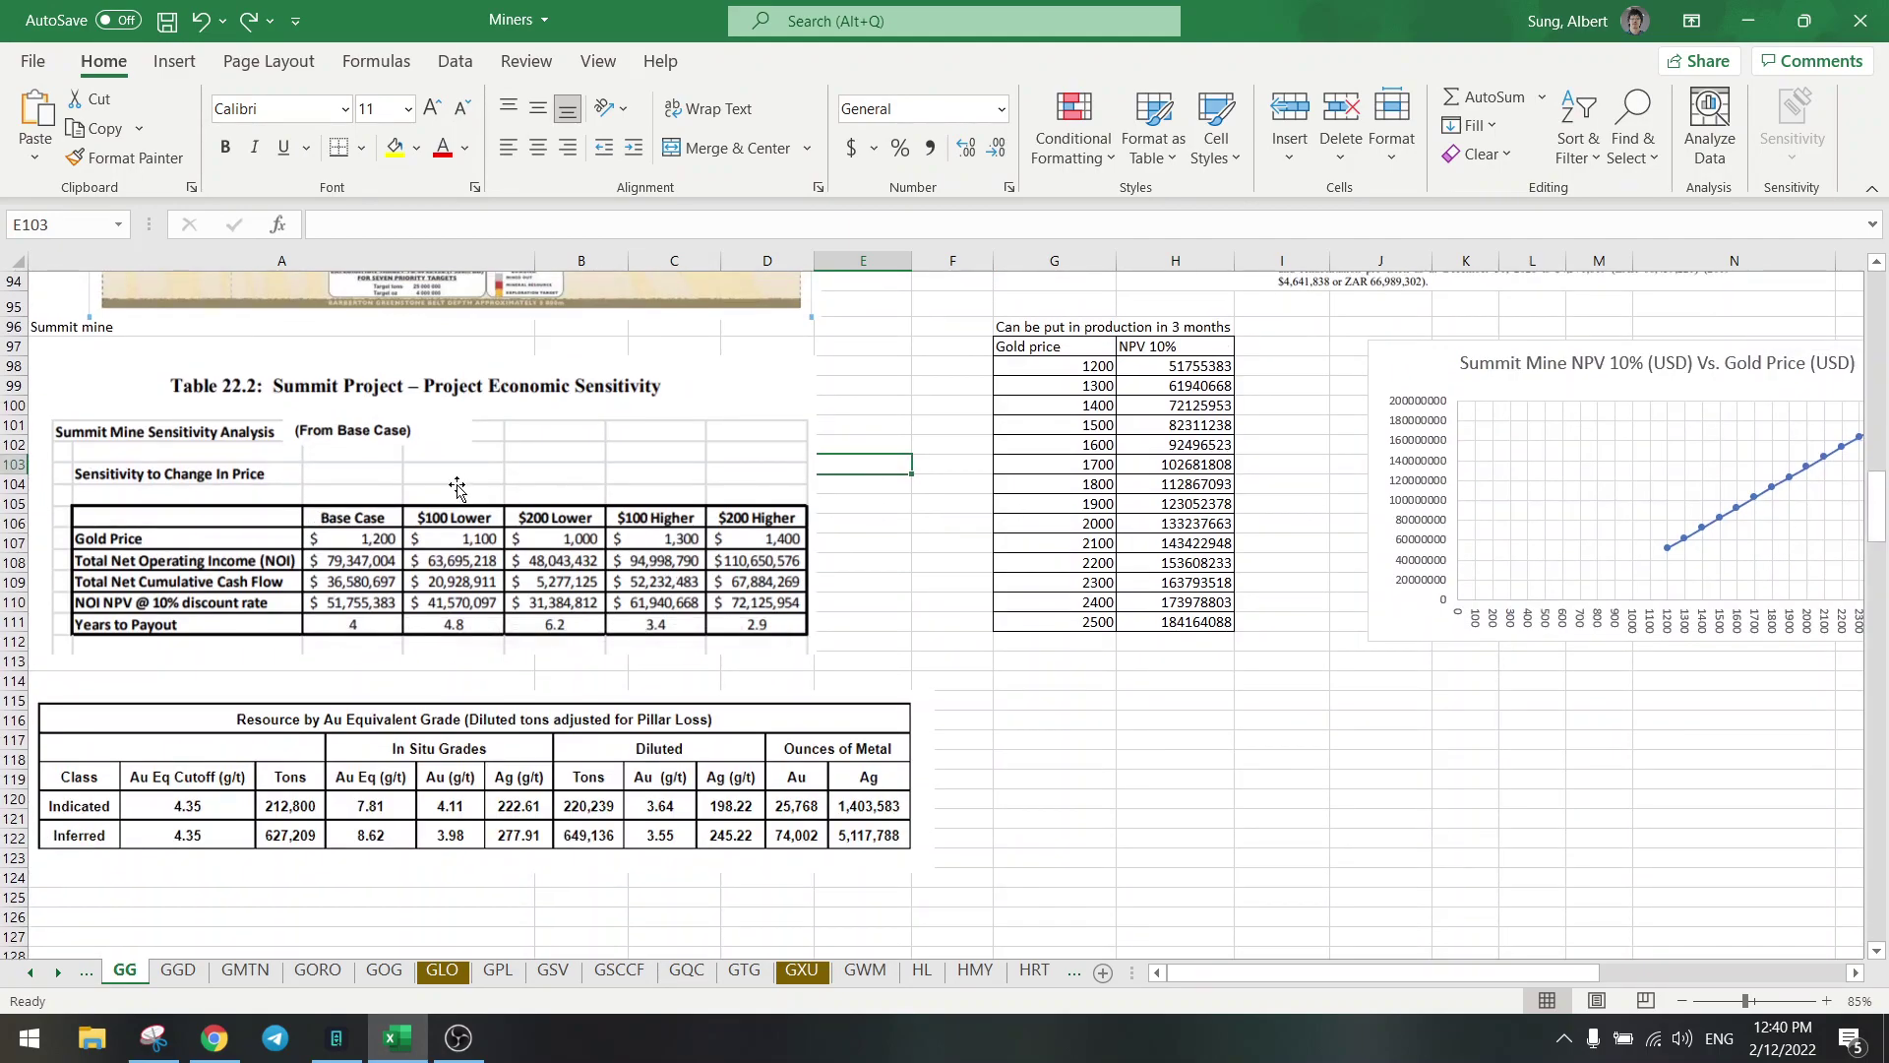
click(885, 556)
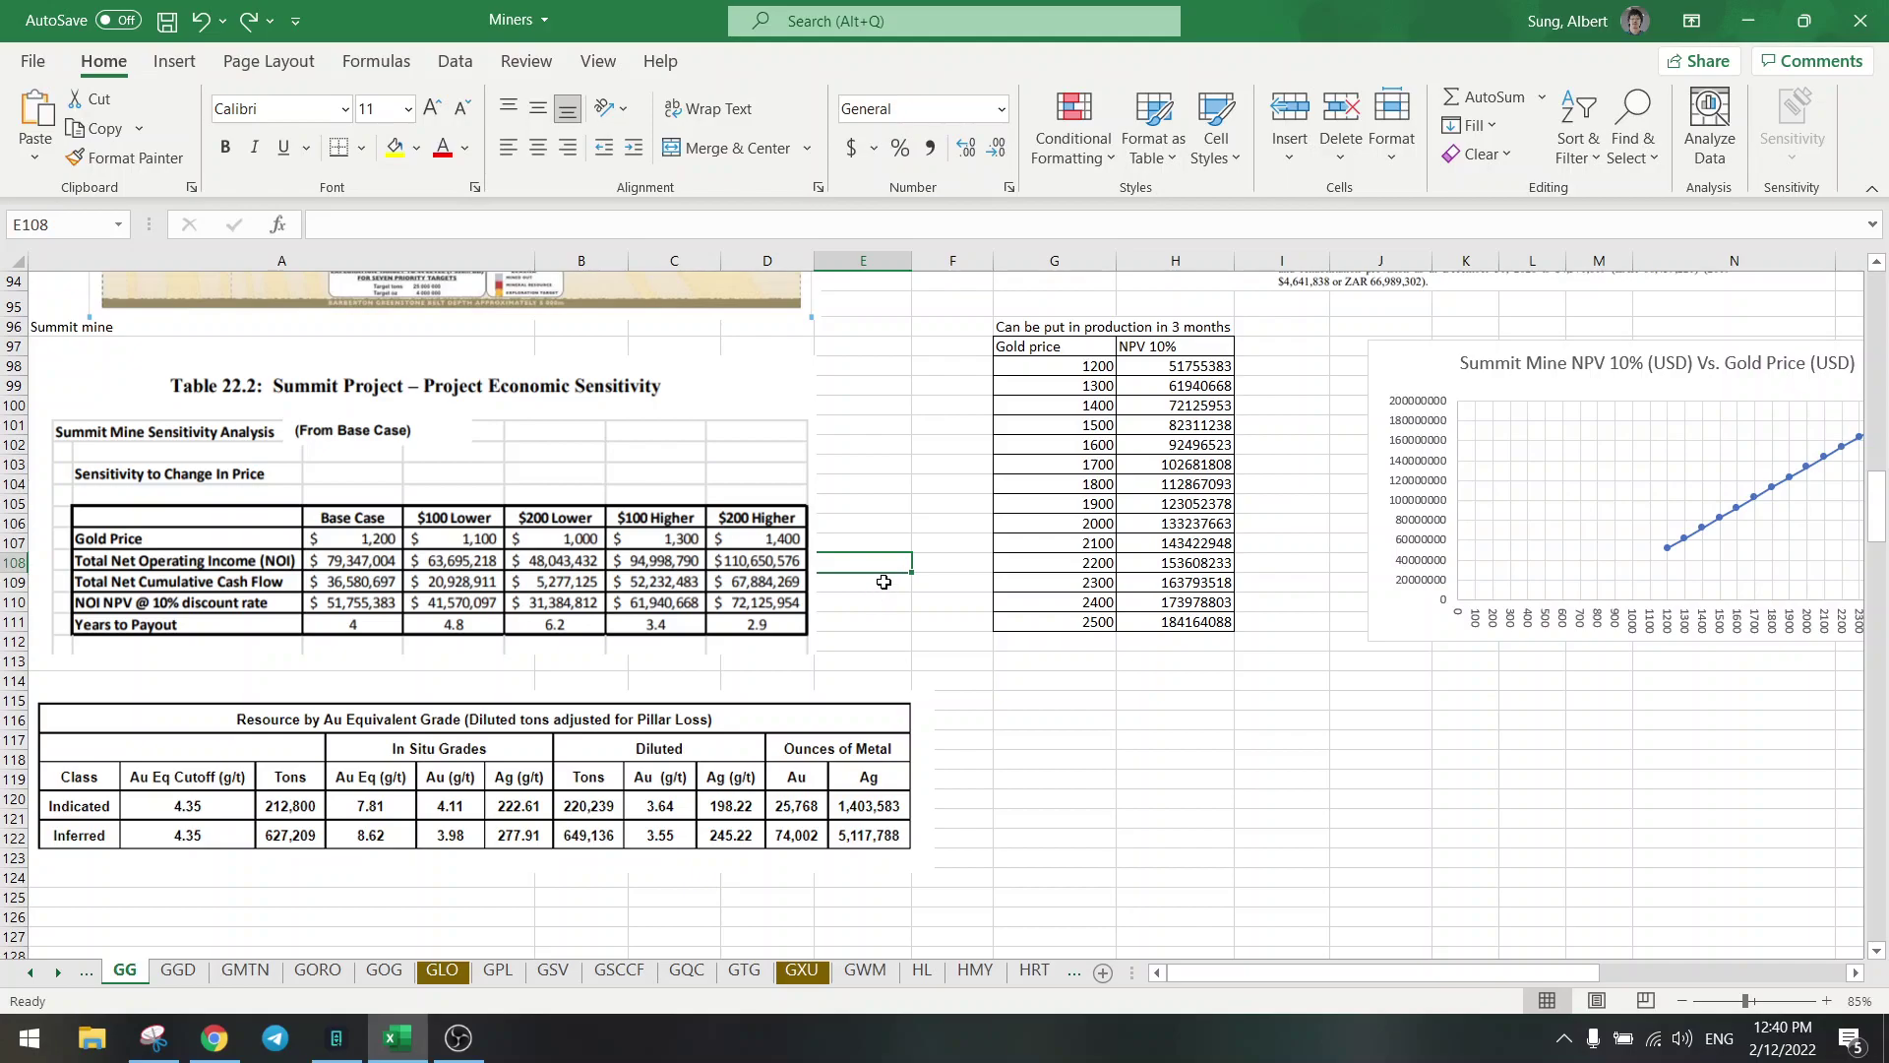
click(884, 583)
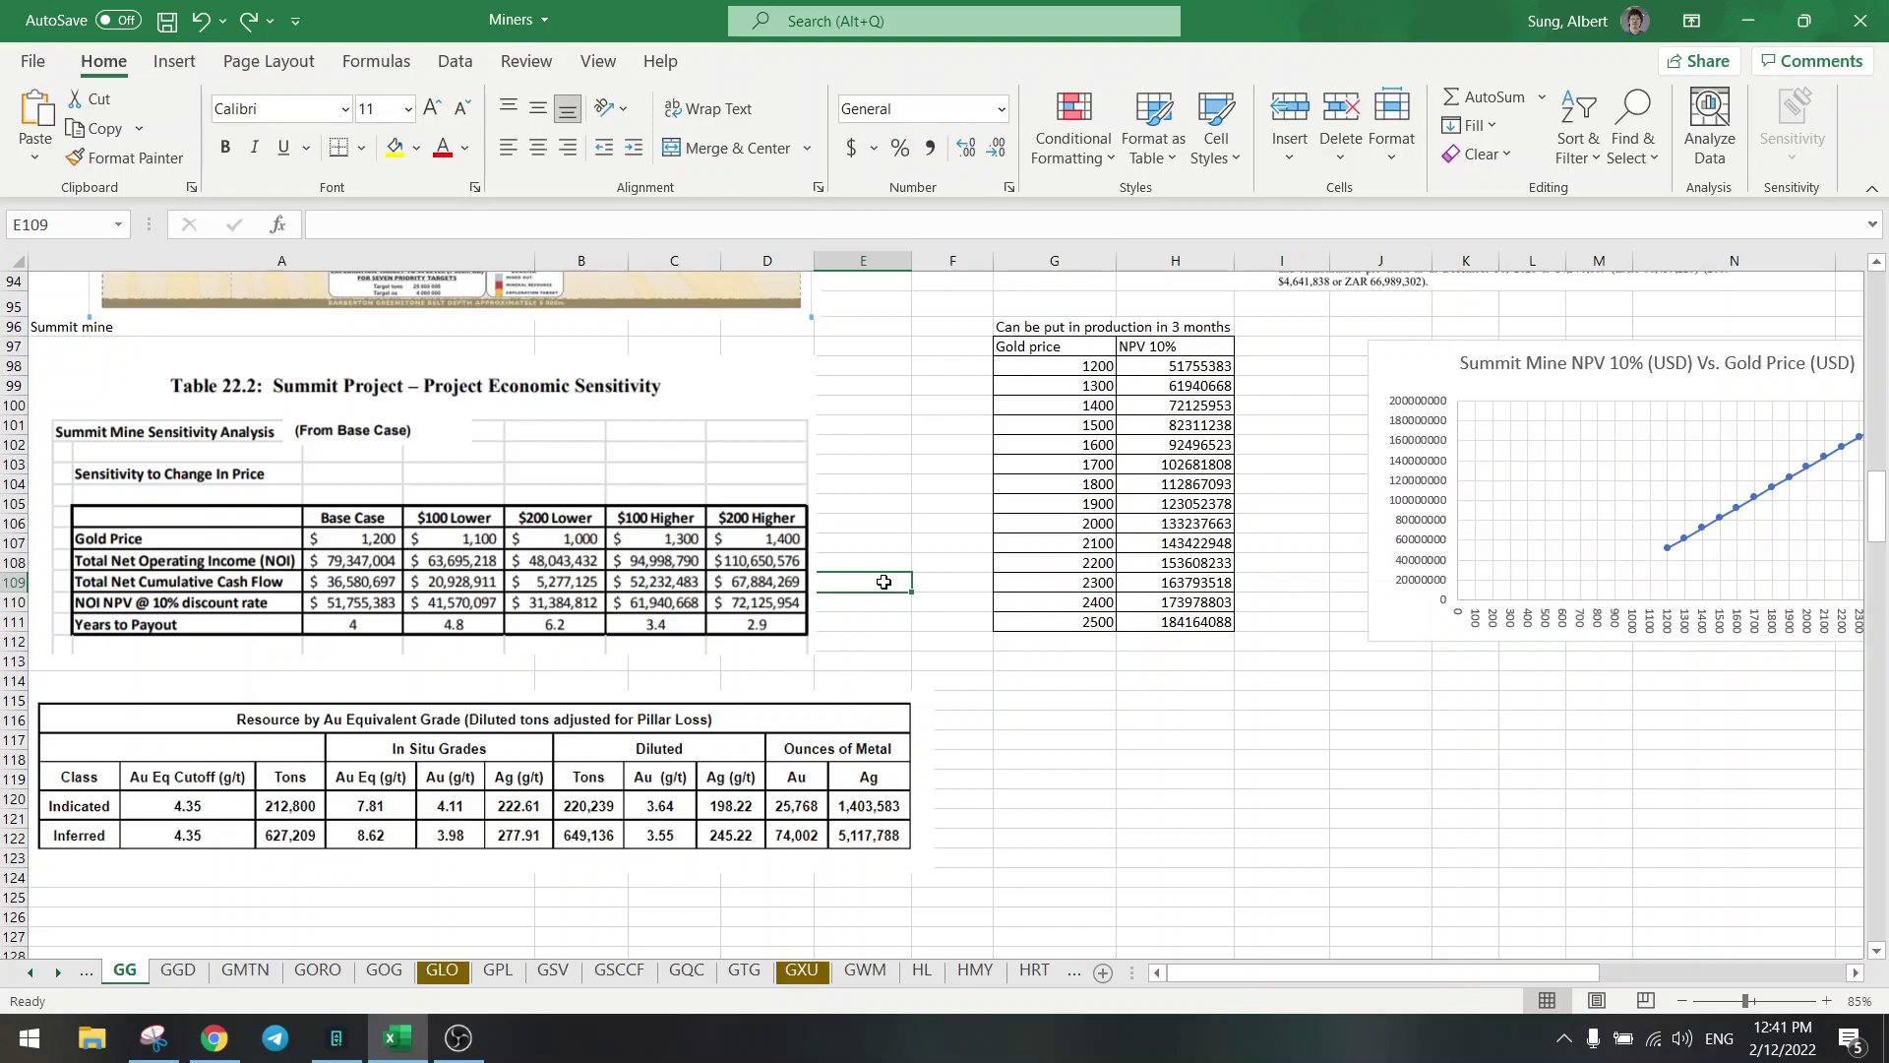
click(882, 562)
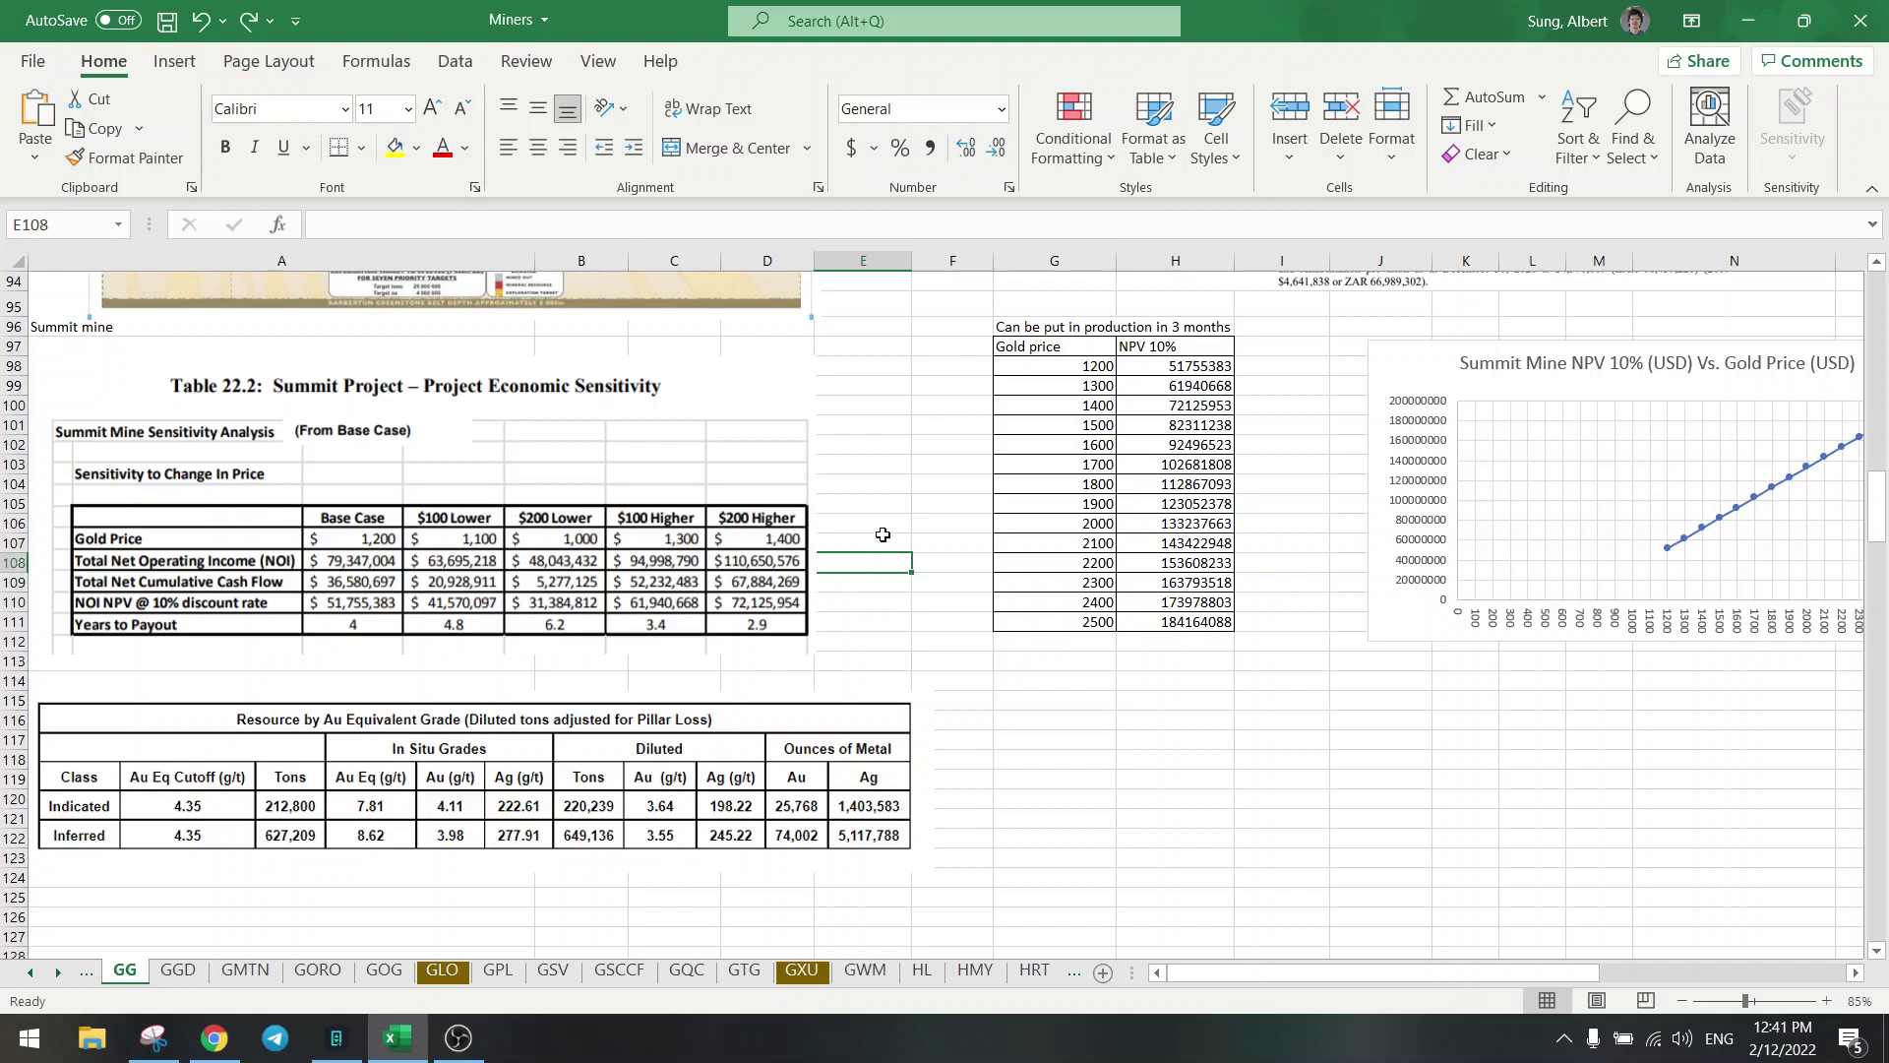
click(883, 538)
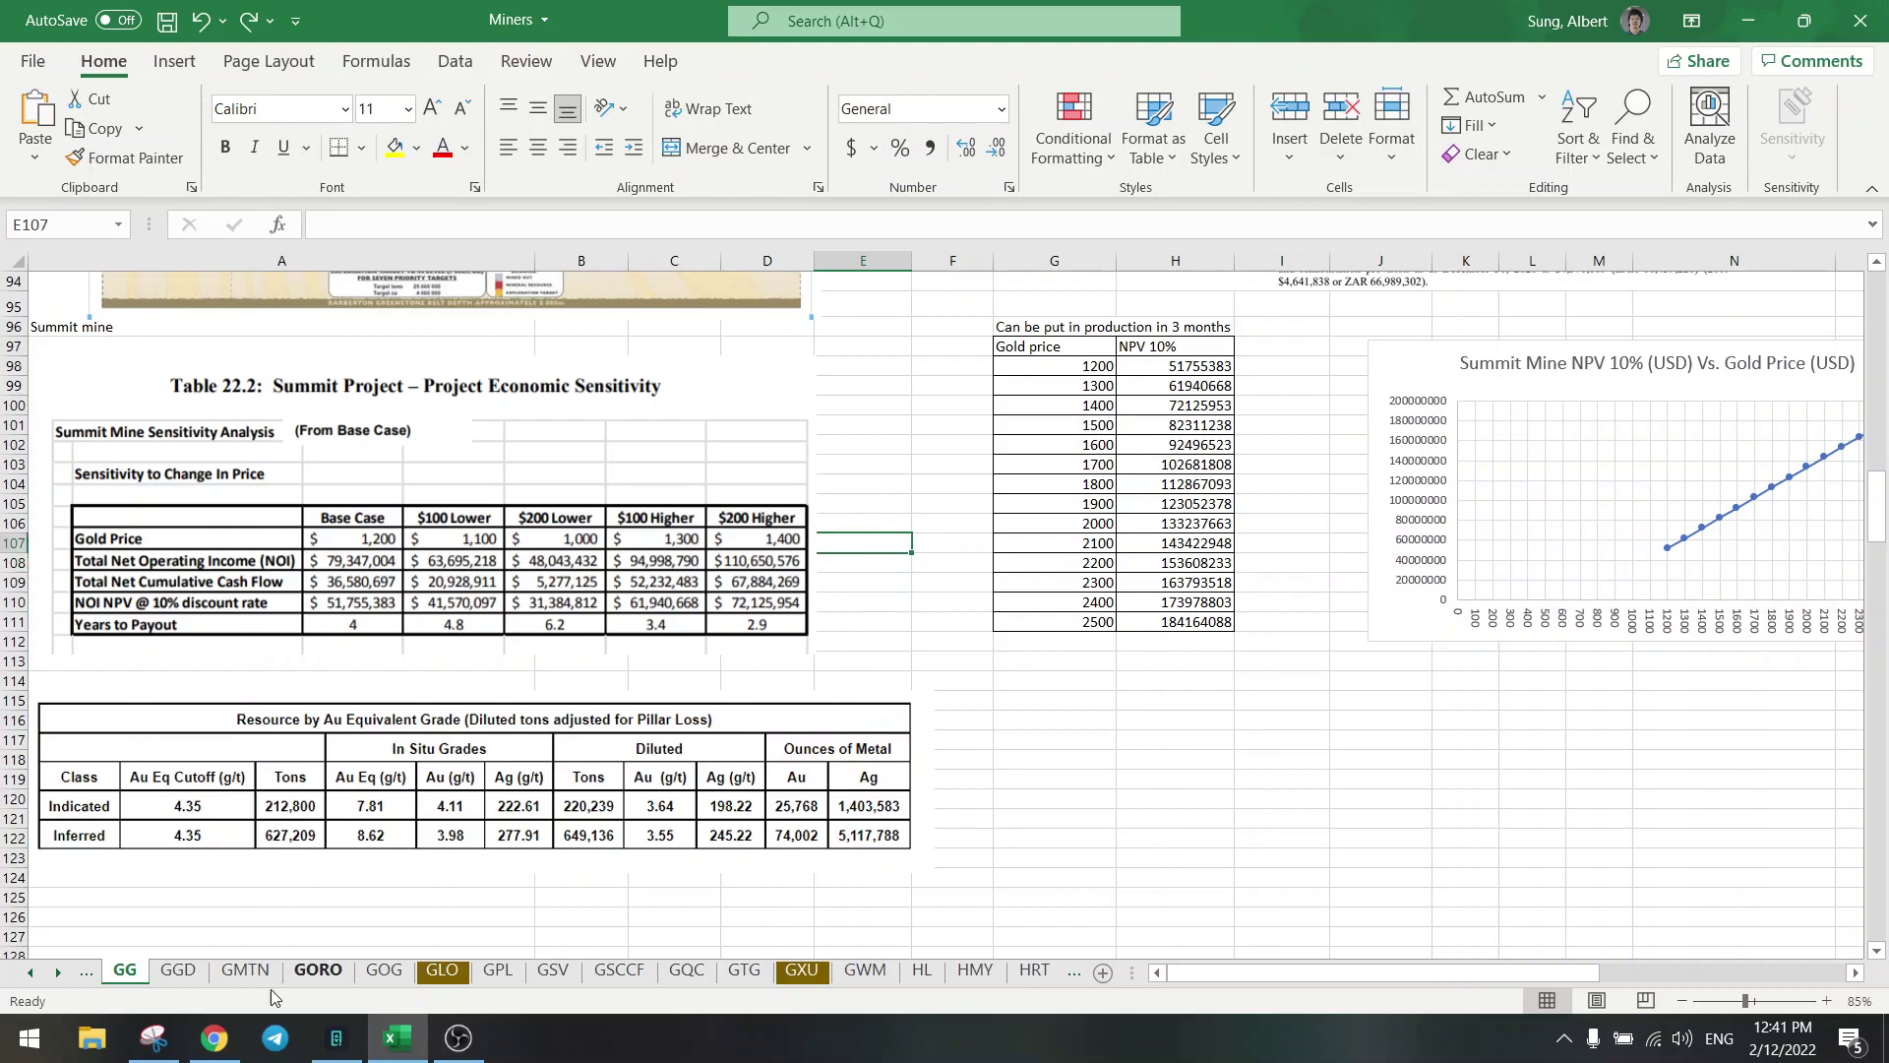
View the Winston Gold Corp. quote in Chrome, and switch back to Excel to review the Summit sensitivity table.
click(215, 1038)
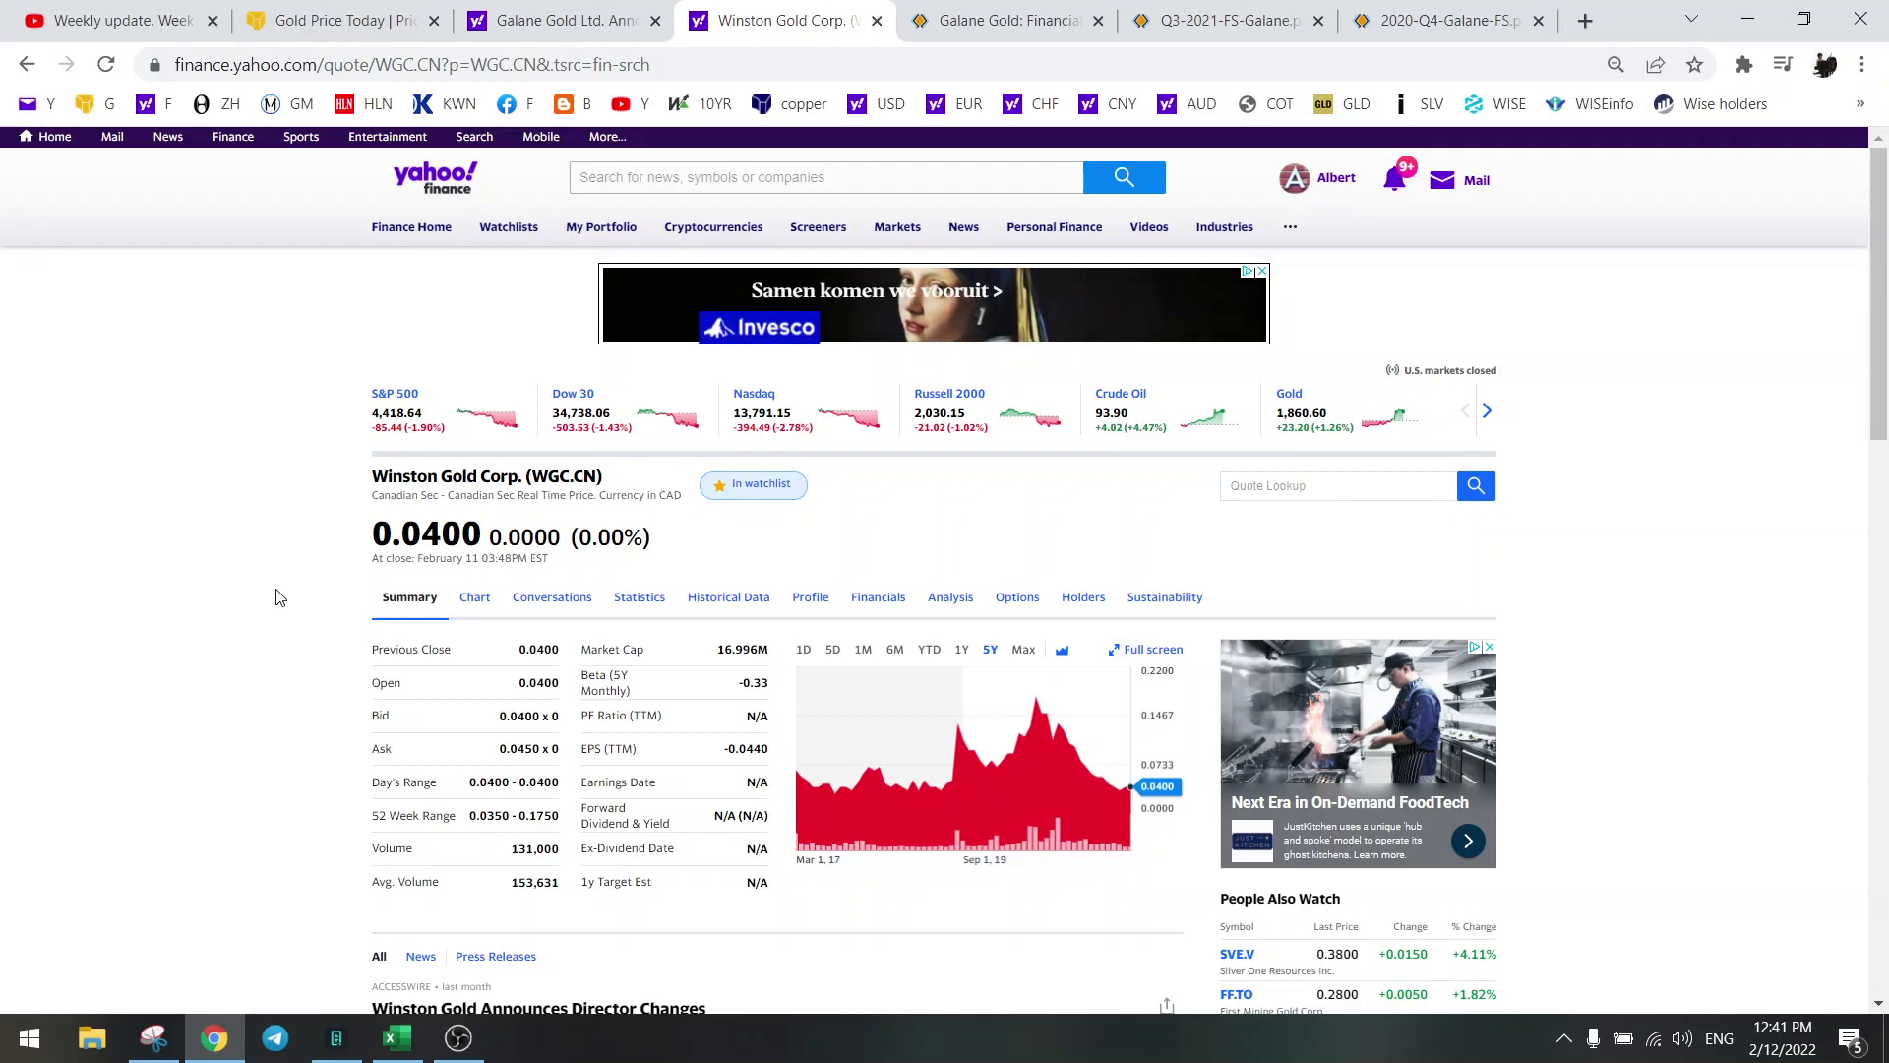
click(397, 1038)
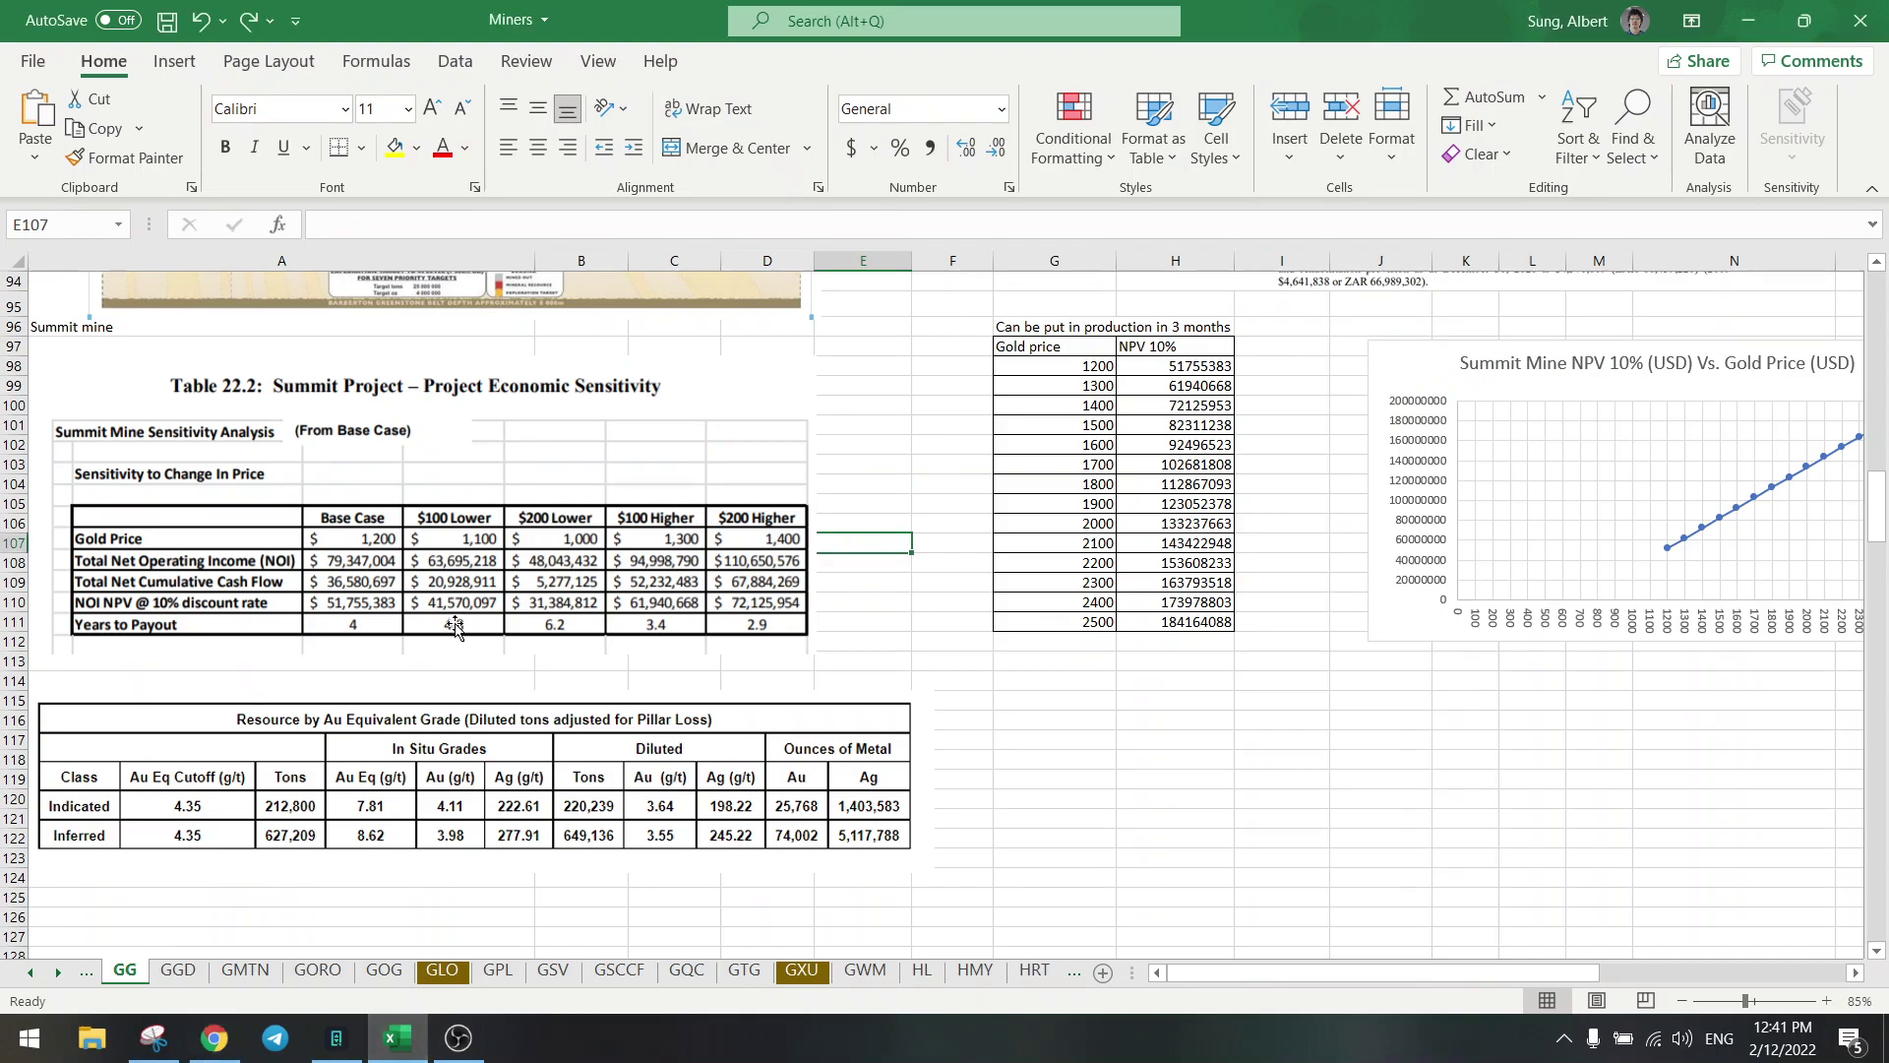
click(431, 404)
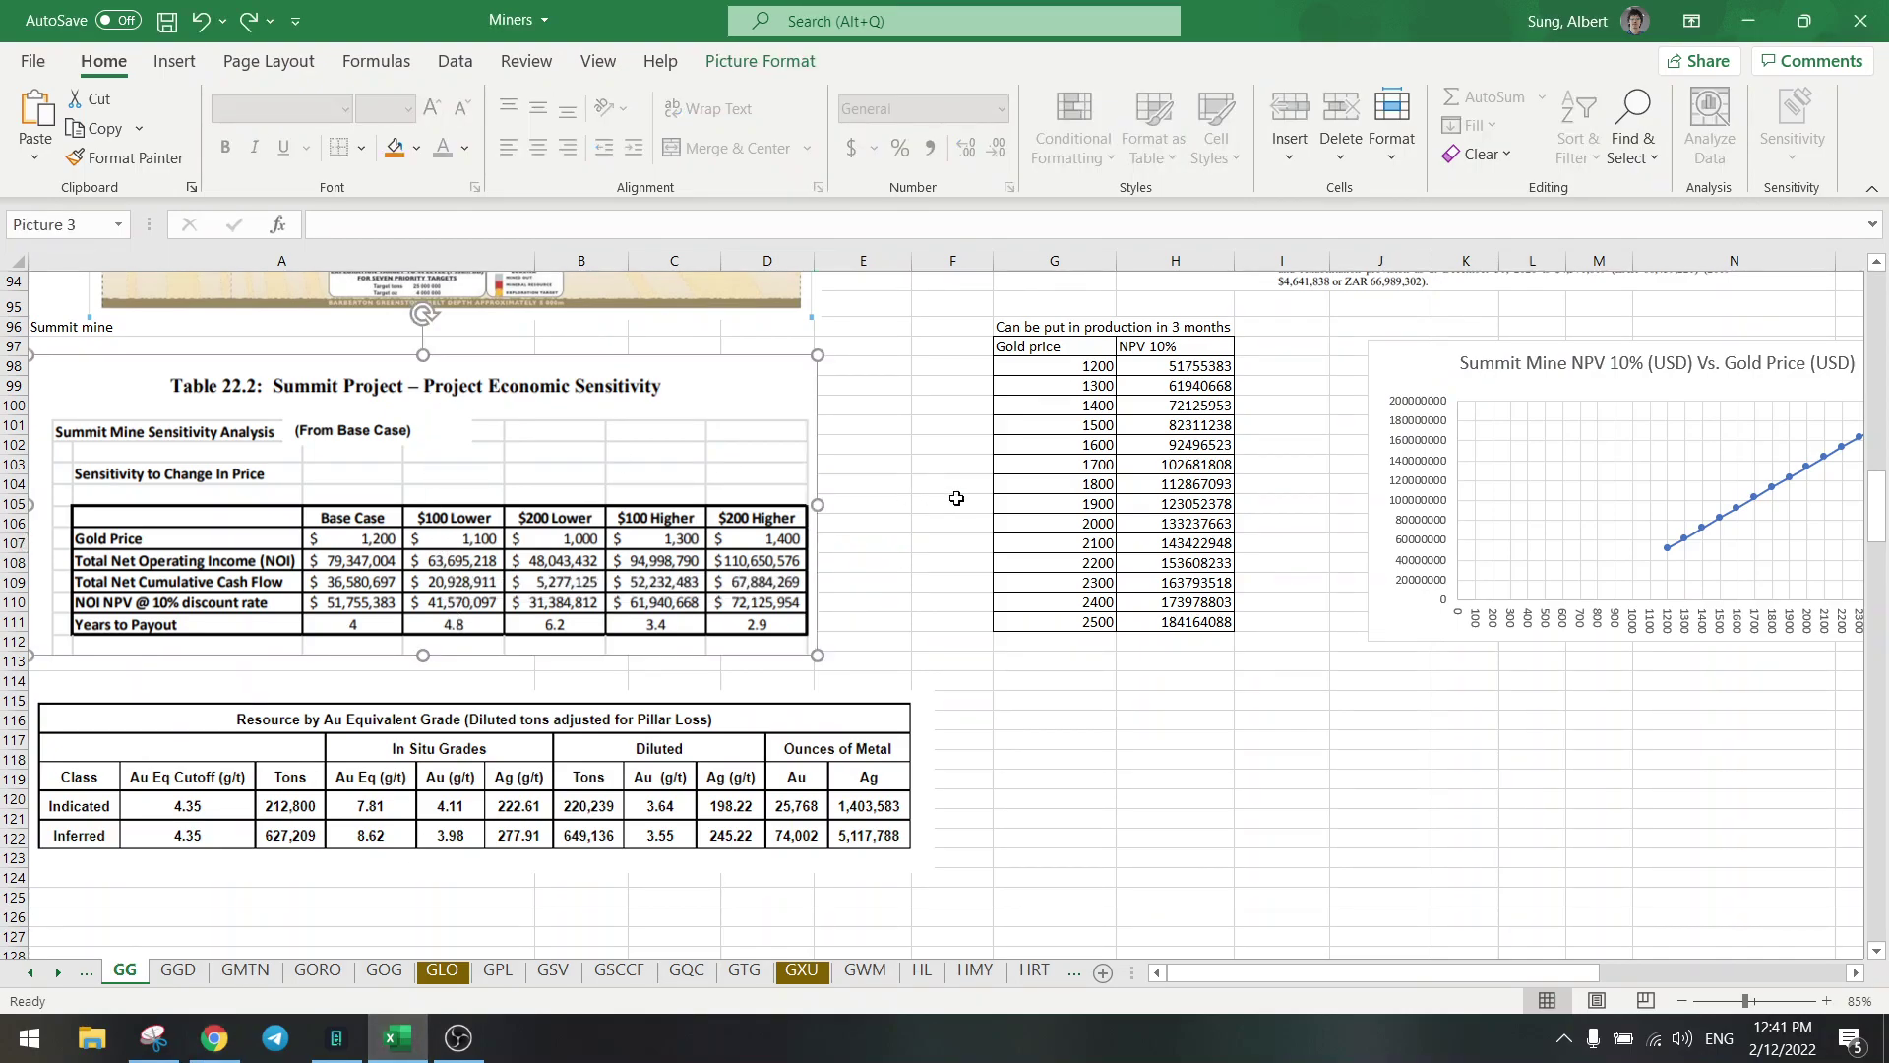
click(888, 500)
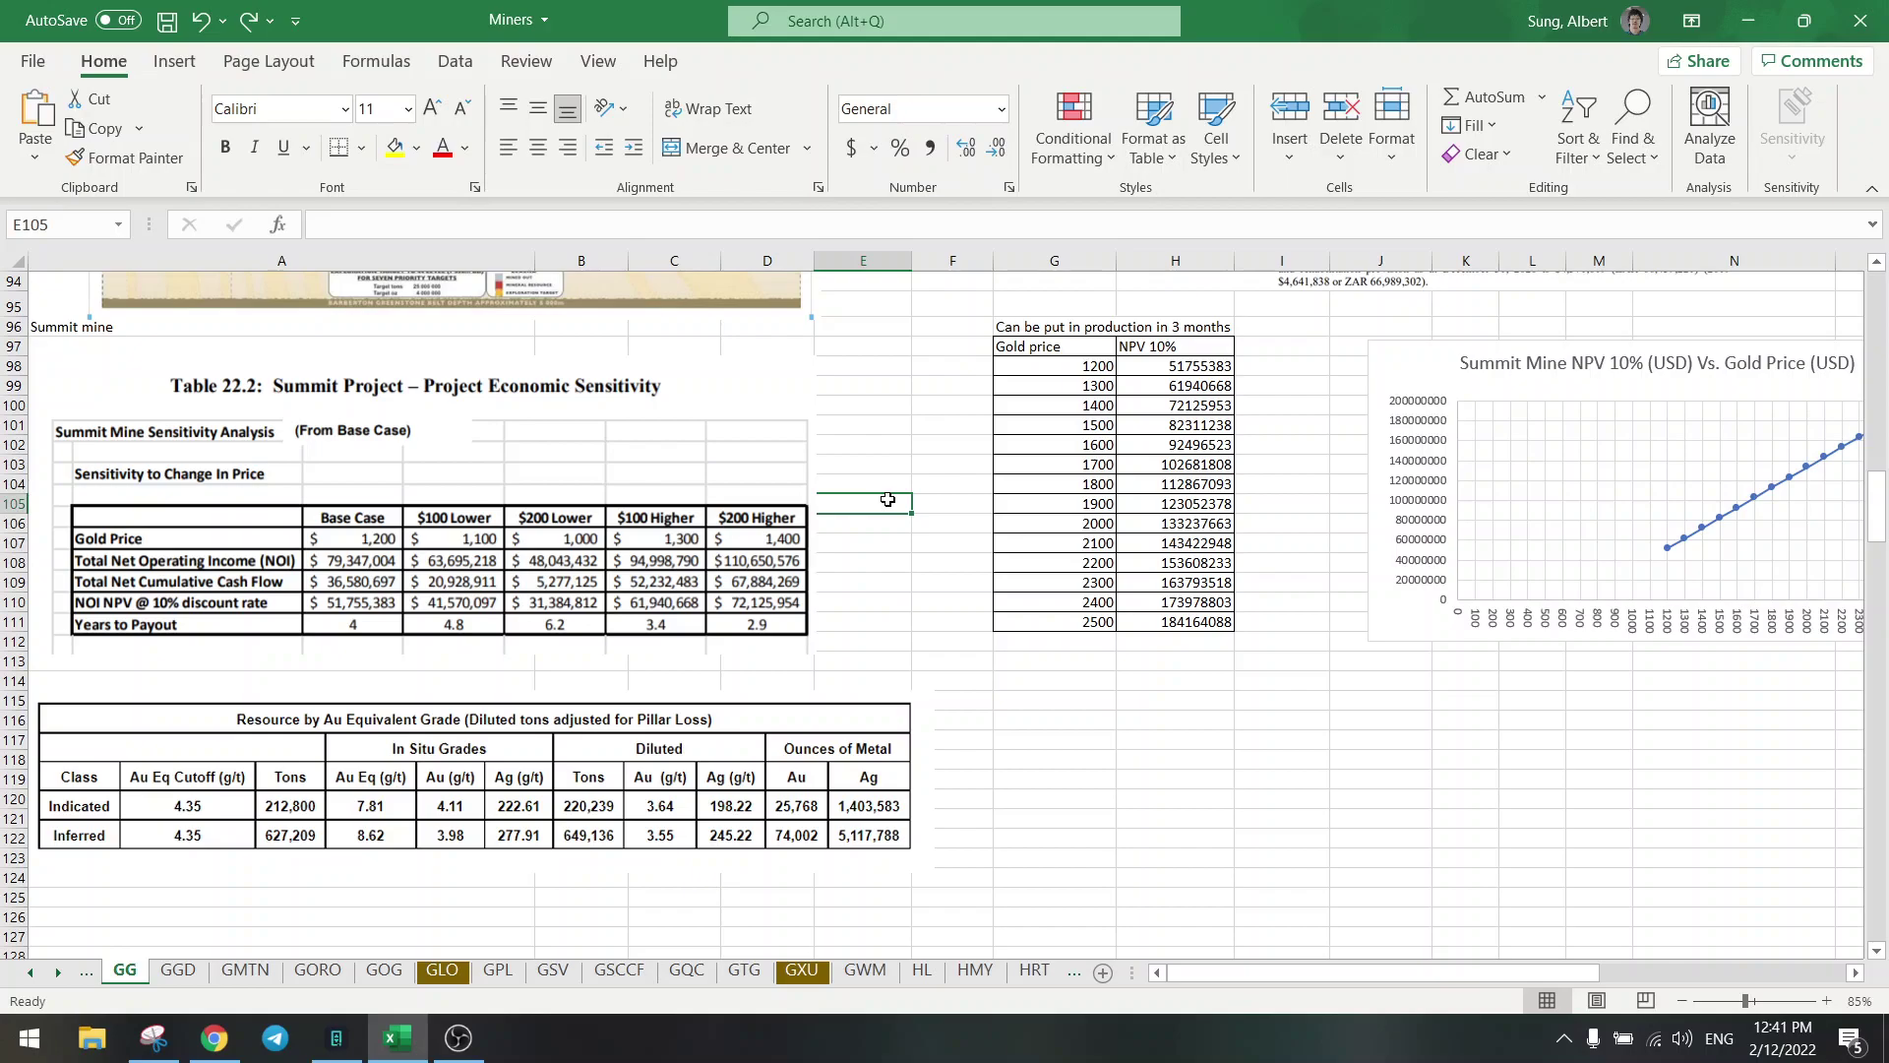
click(892, 467)
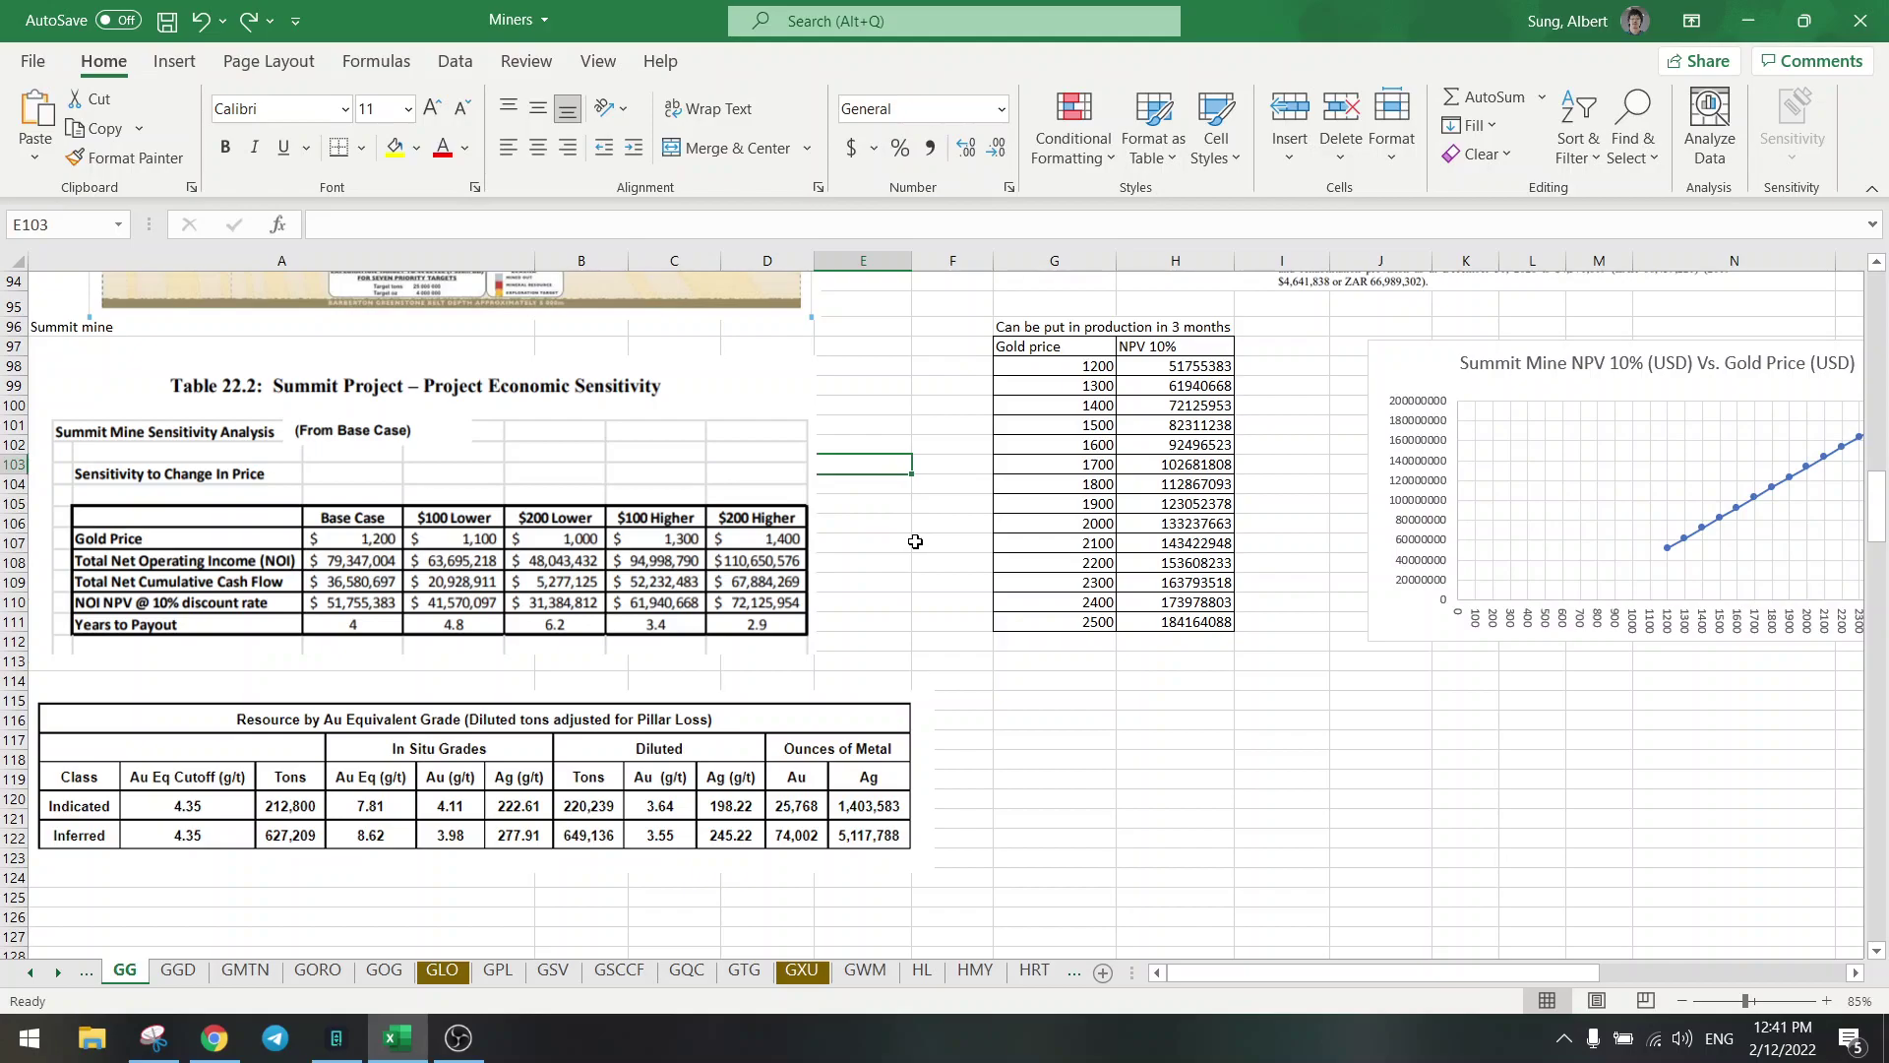
Inspect the May-21 values in the Estimated Value Vs. Market Cap chart, and check the EBITDA multiple in B20.
scroll(915, 541, up, 4)
scroll(915, 541, up, 19)
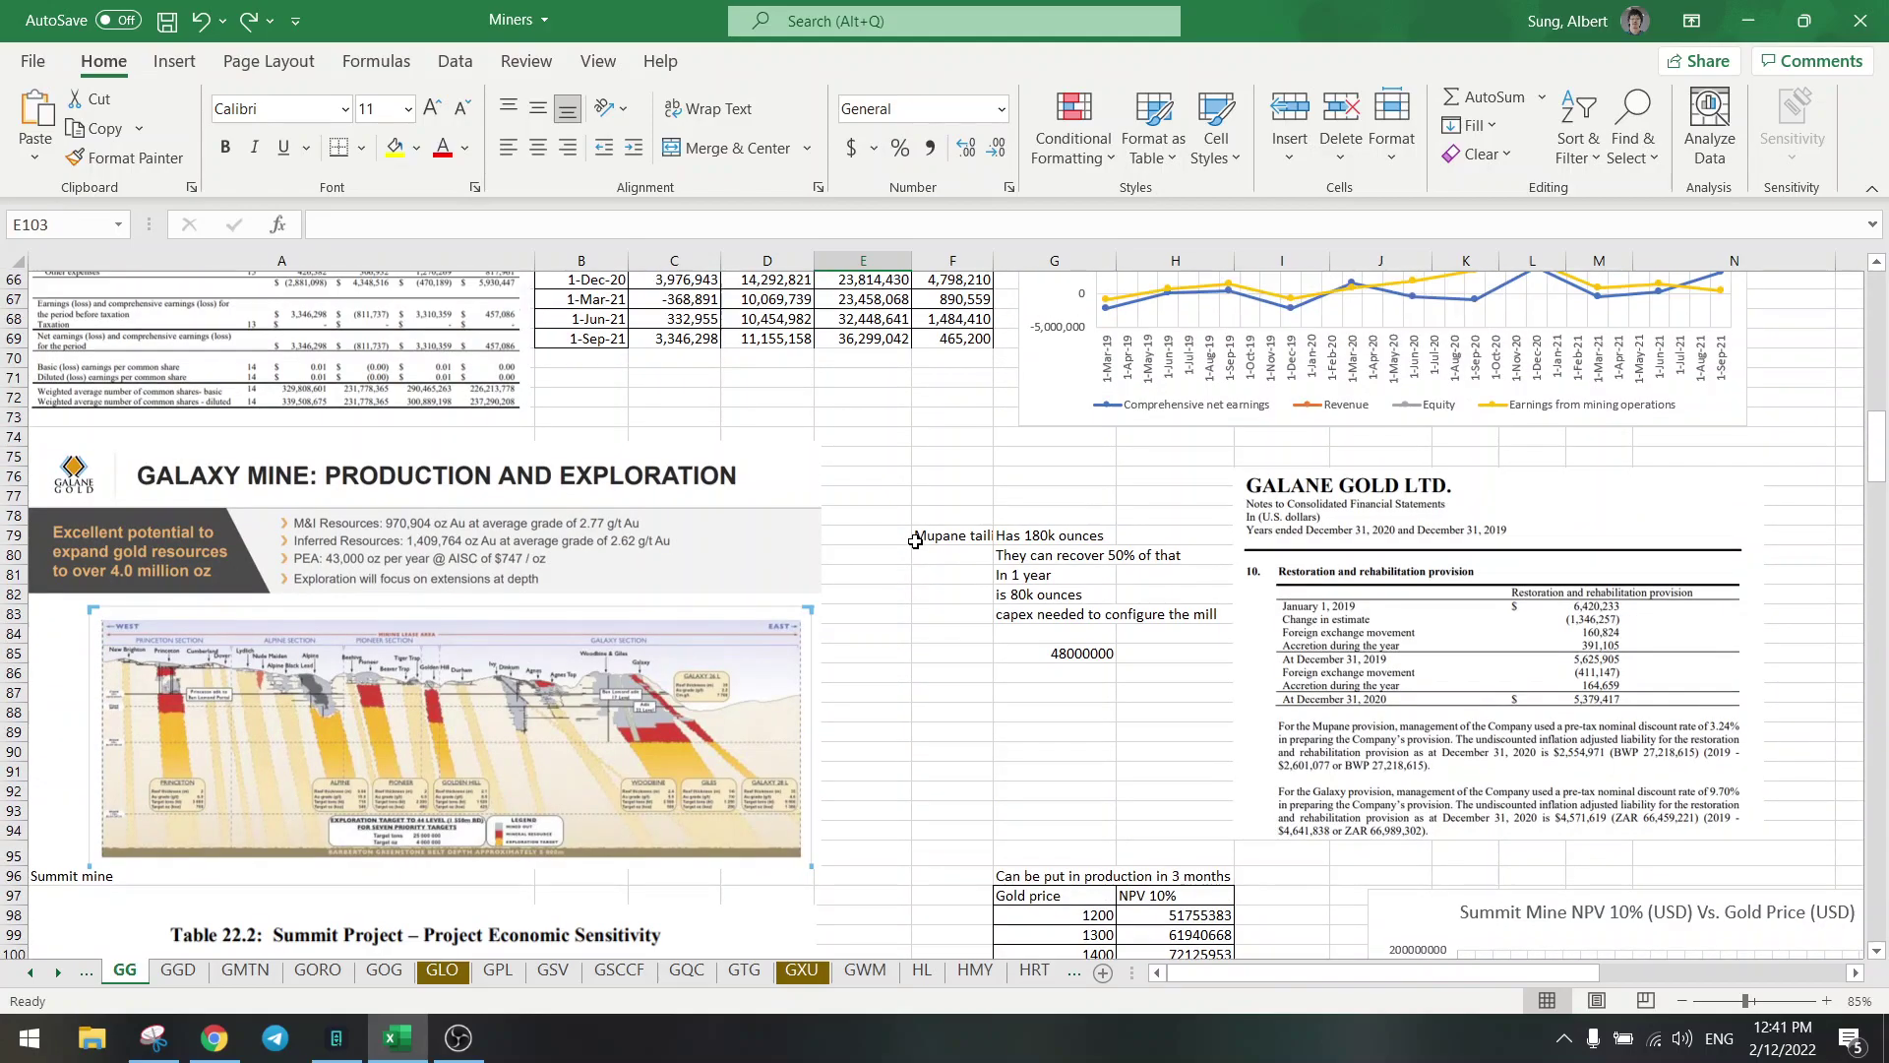
scroll(915, 542, up, 8)
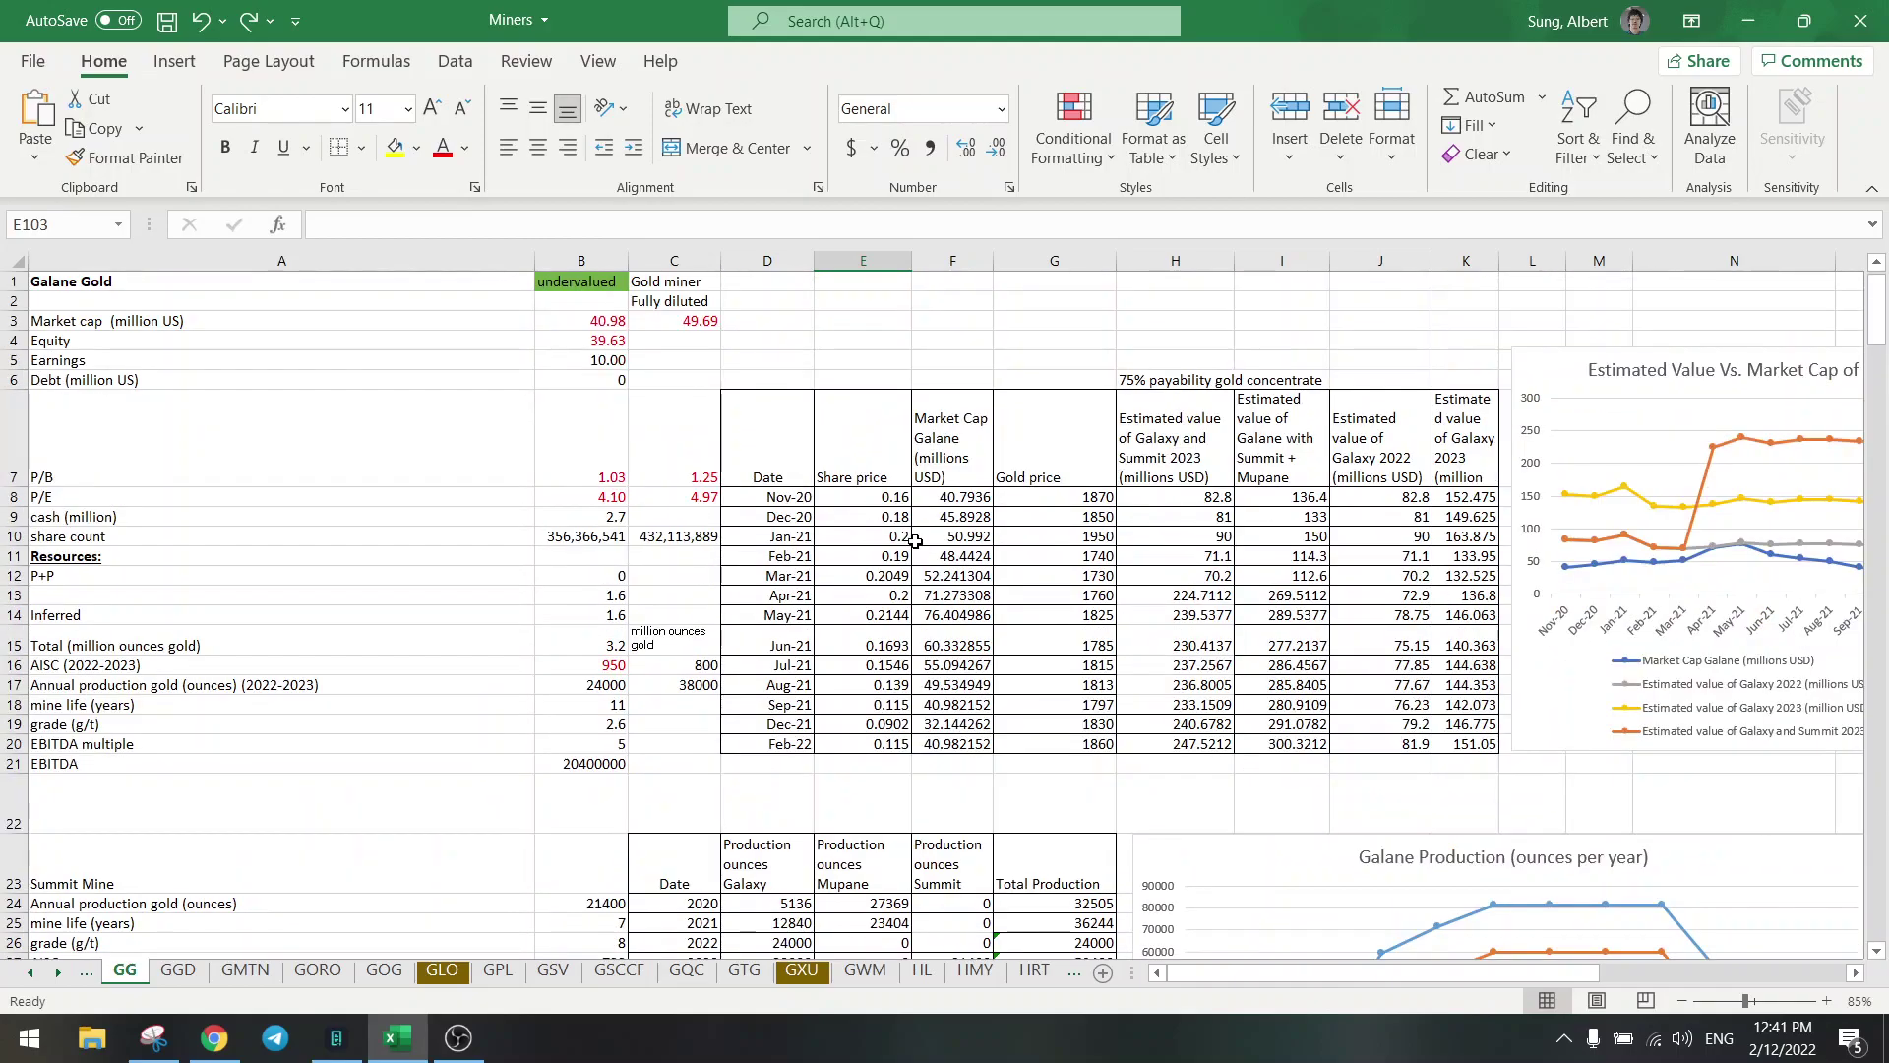
drag(1285, 972, 1371, 970)
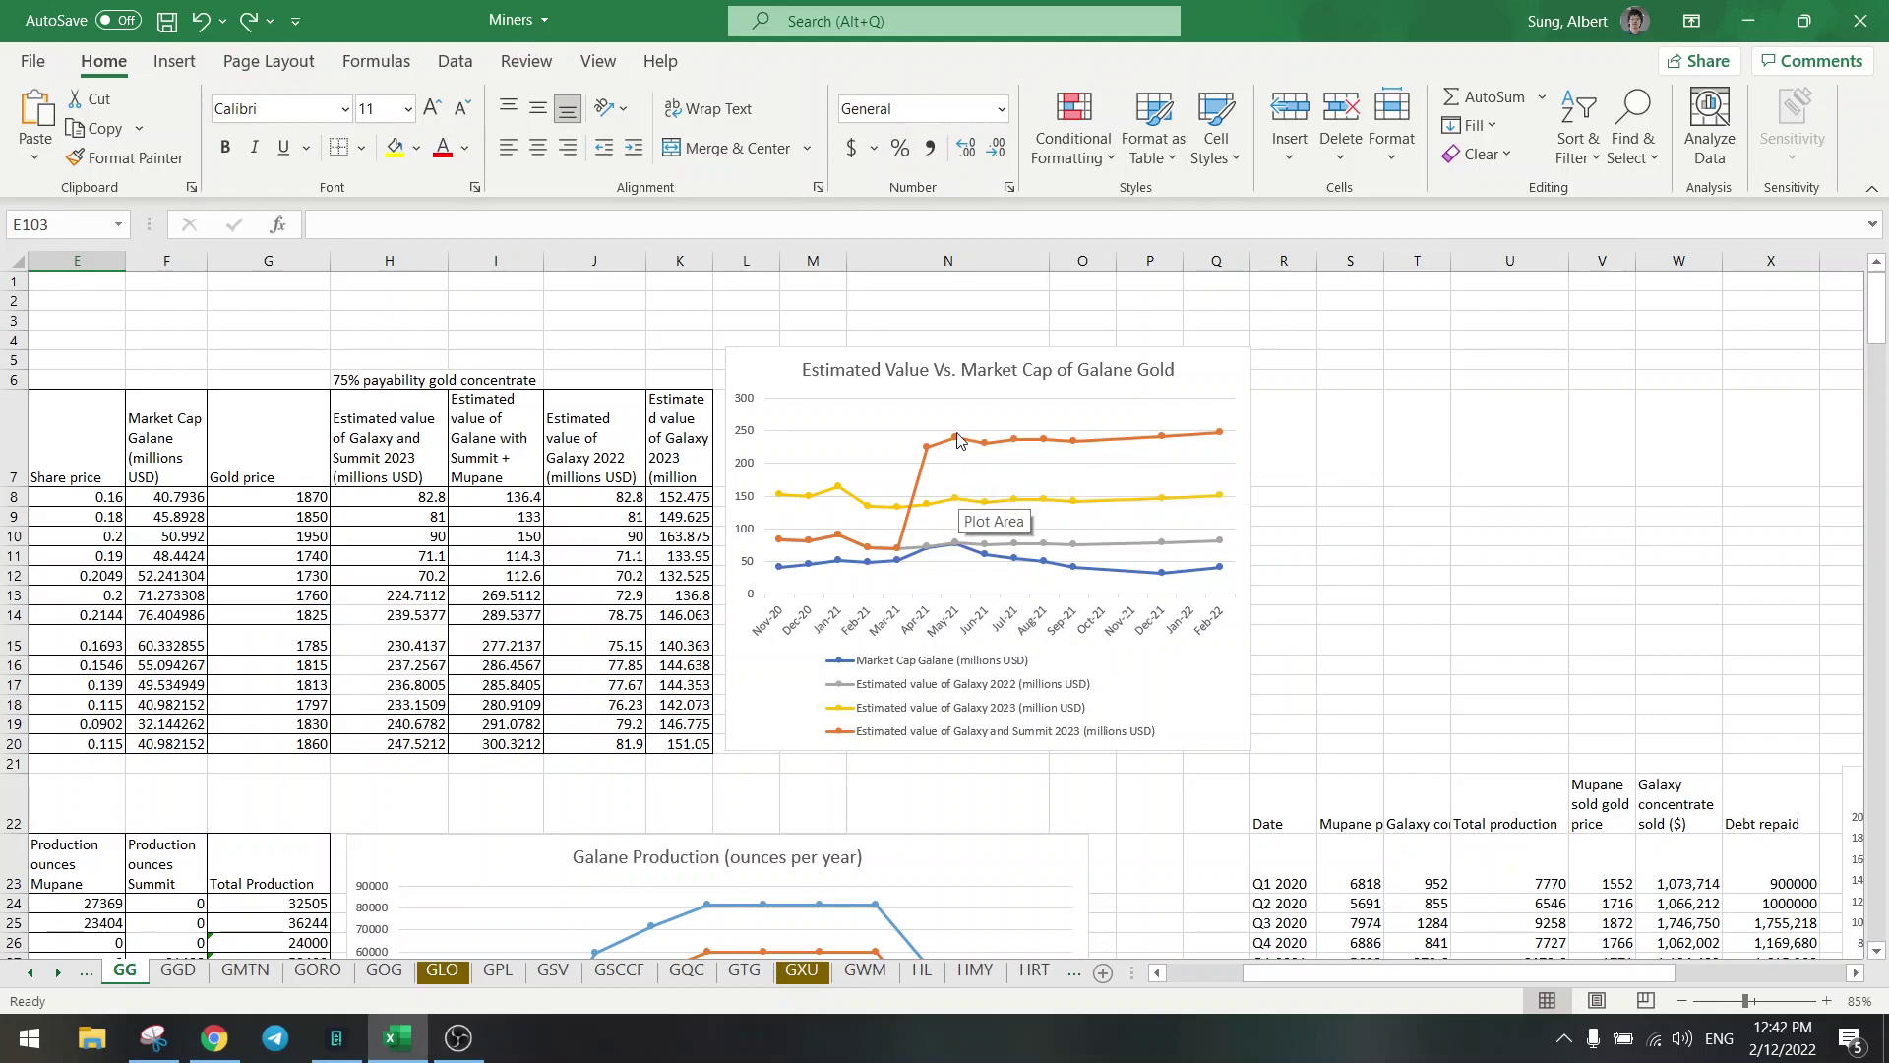
mouse_move(958, 495)
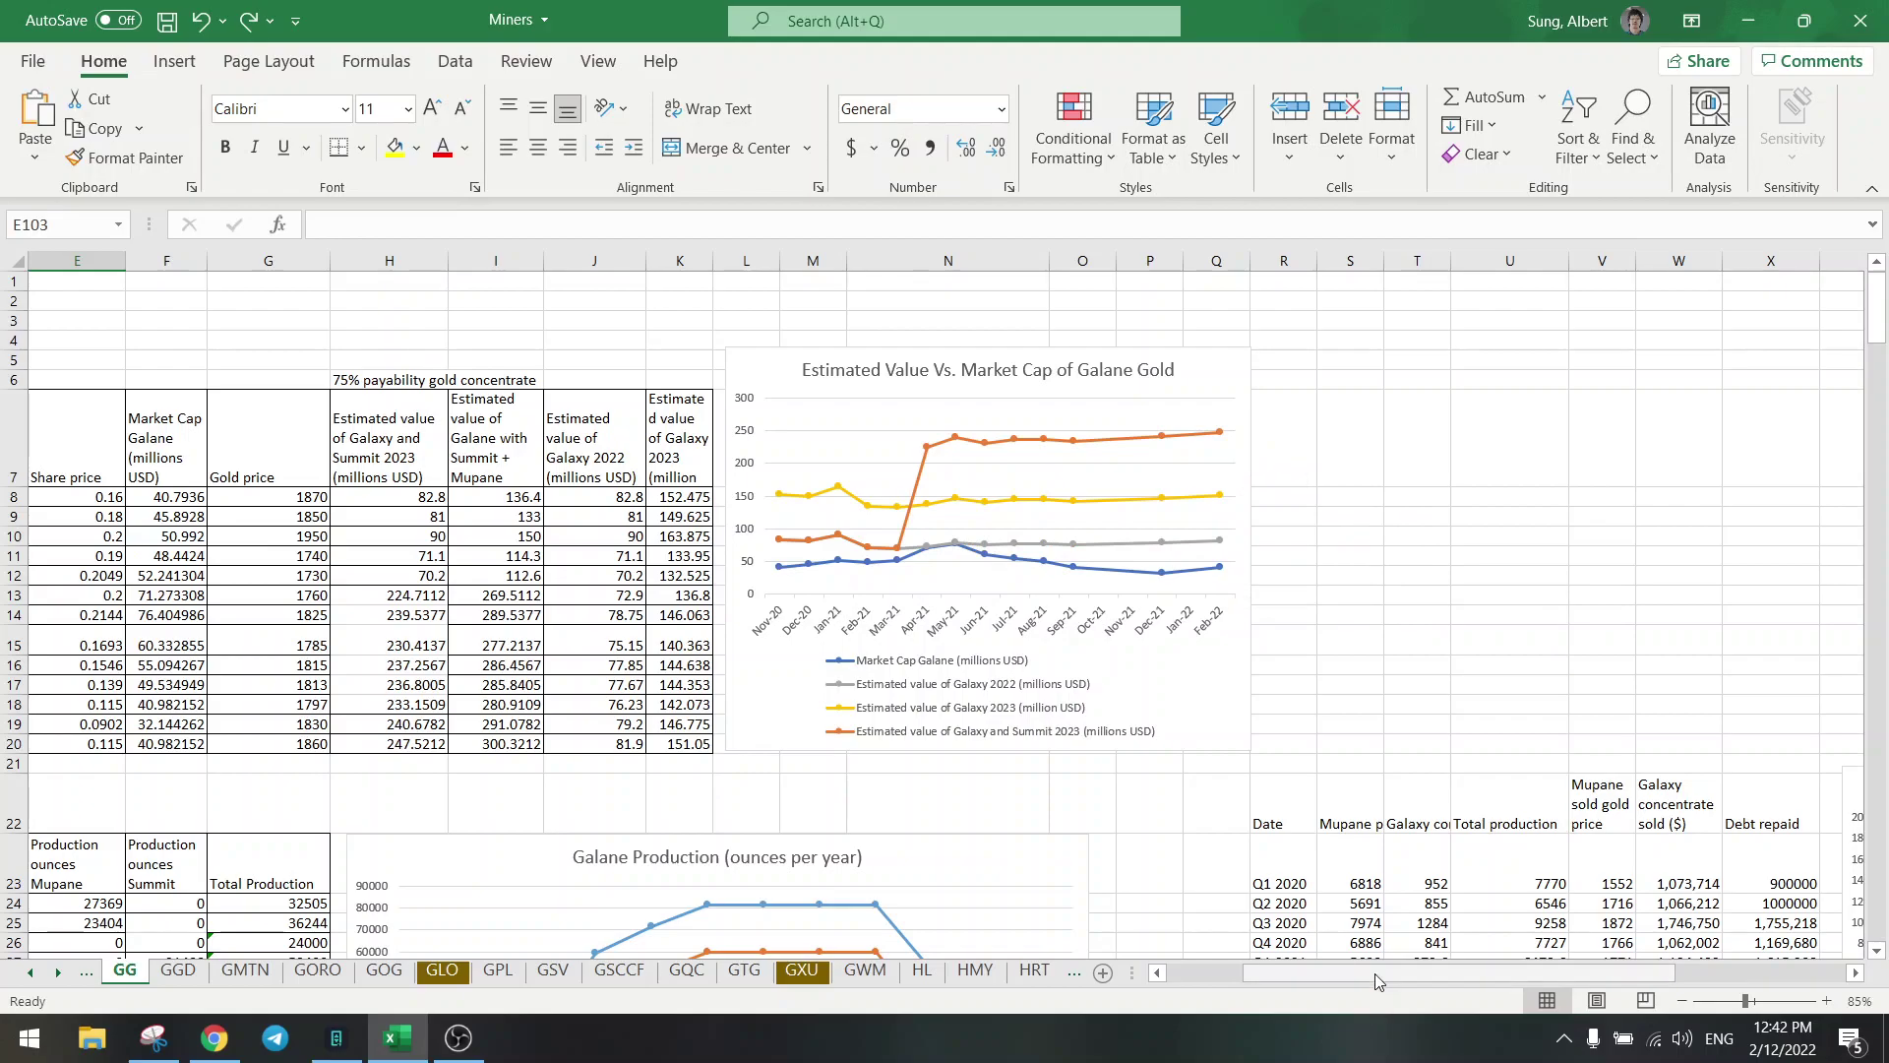
drag(1377, 972, 1299, 979)
click(580, 742)
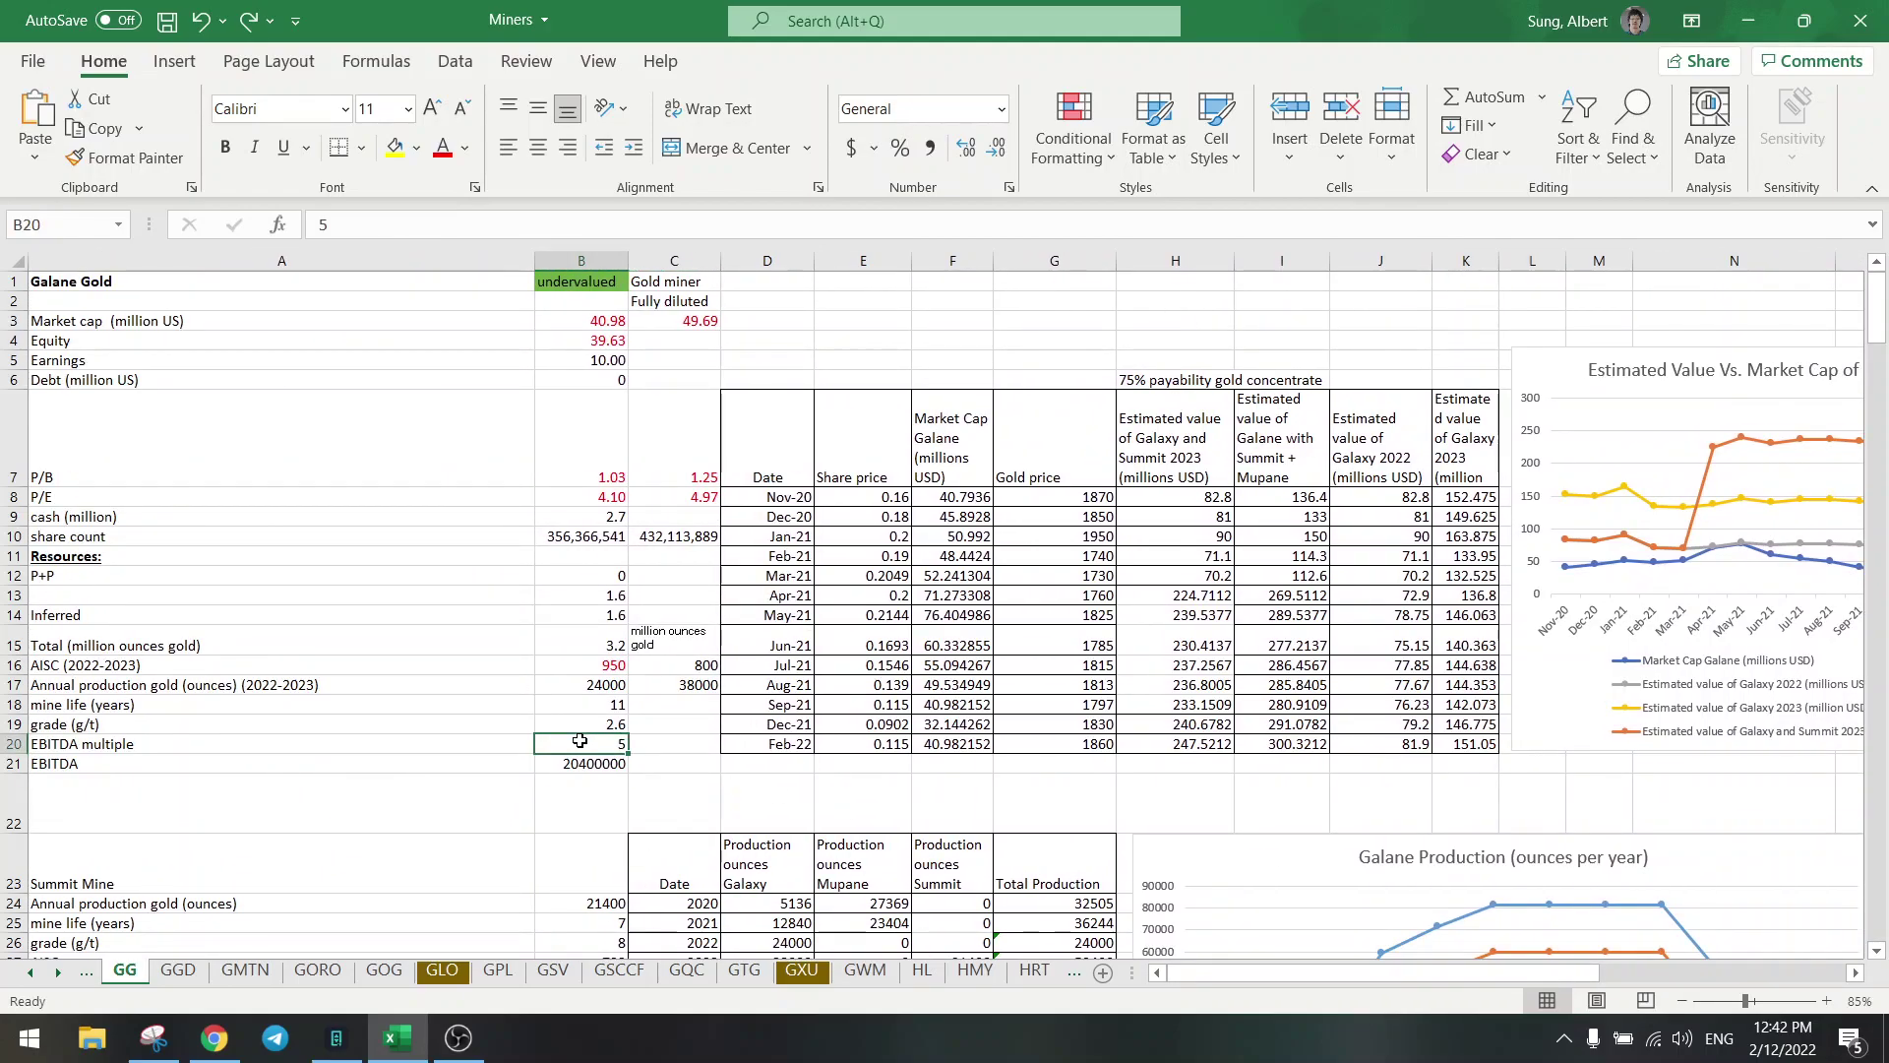